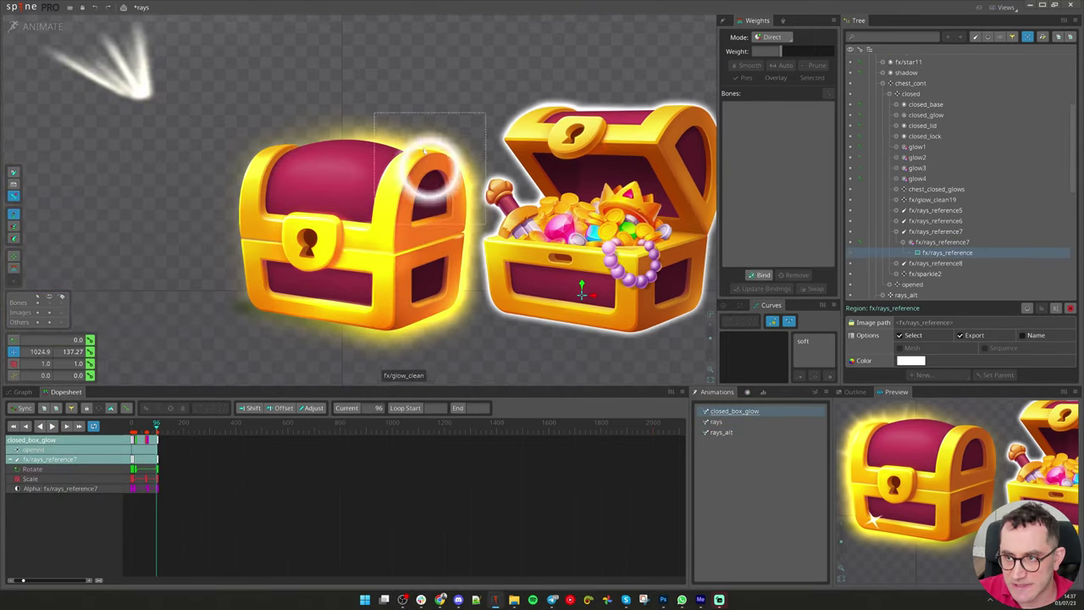
# Examine the ray and glow attachments of the closed chest, then switch to golden_chest.psd in Photoshop
pyautogui.click(420, 151)
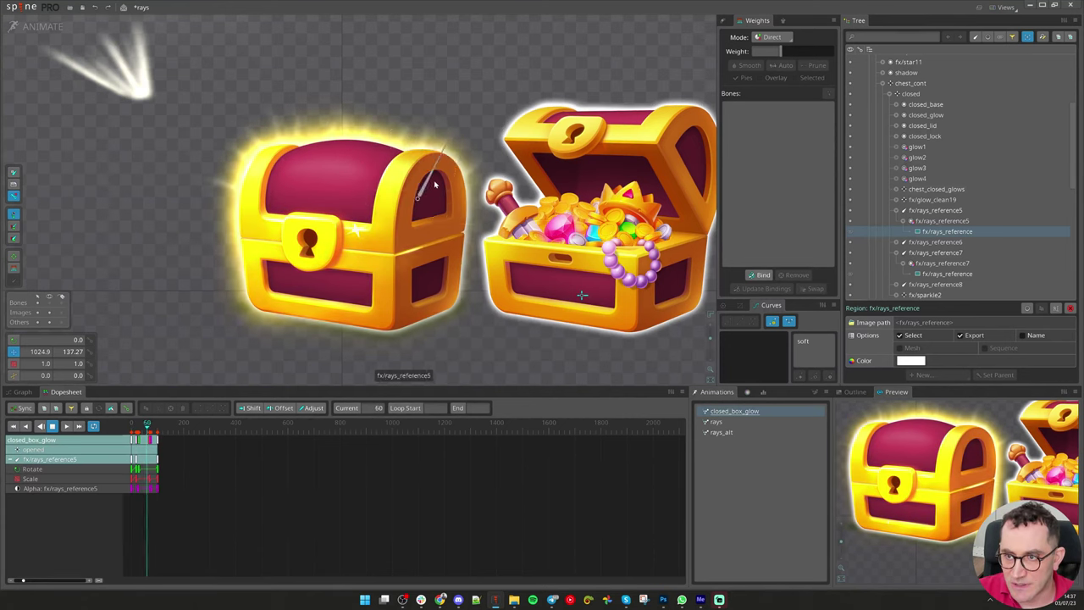
pyautogui.click(352, 242)
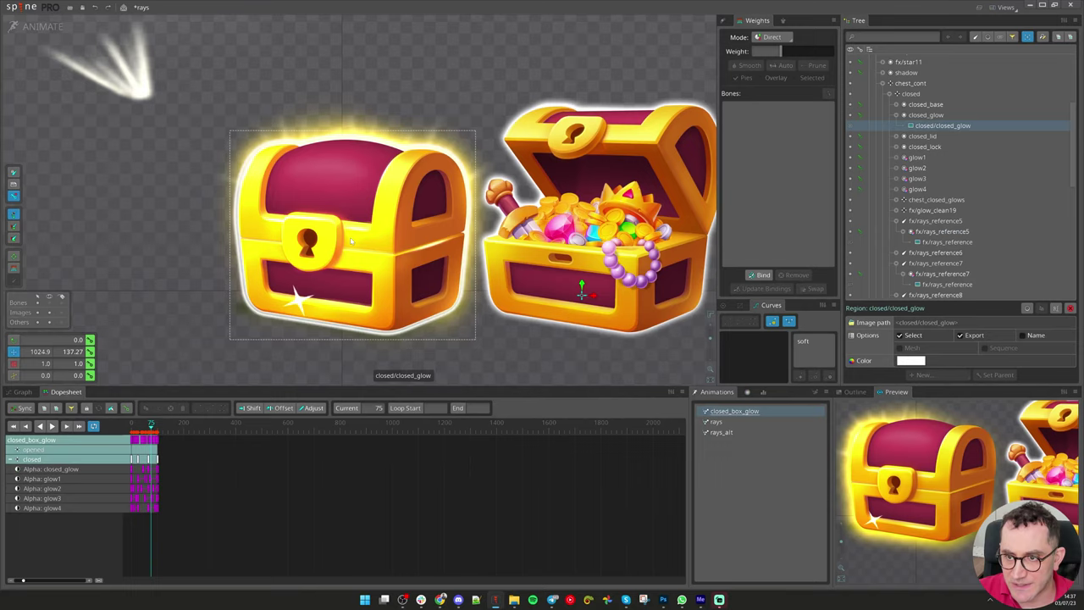
pyautogui.hotkey('ctrl', 'Tab')
pyautogui.click(938, 128)
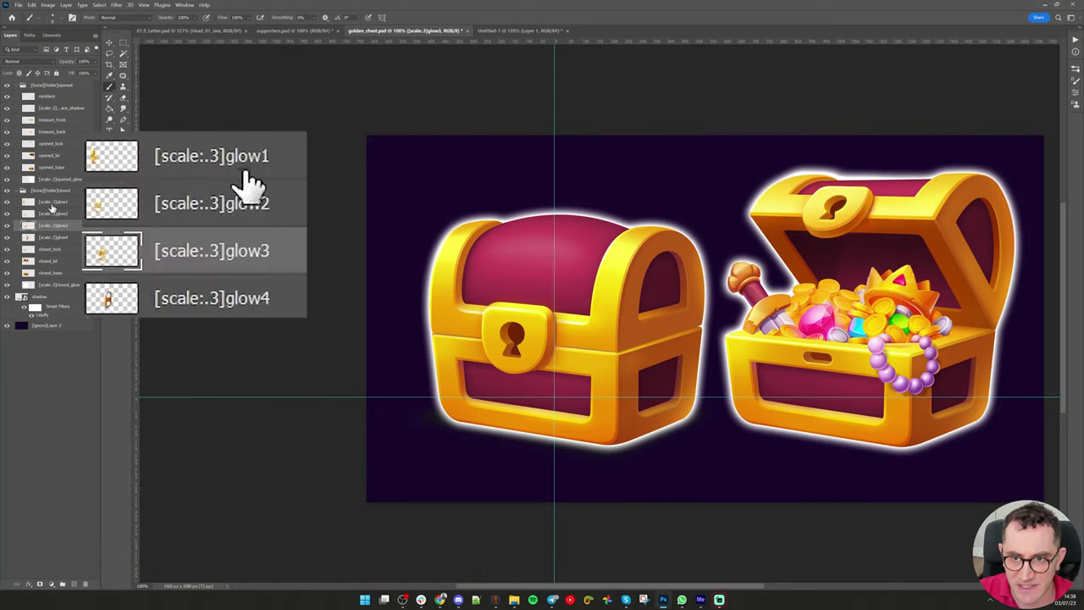
# Show only the glow1, glow2, glow3 and glow4 layers of the closed chest
pyautogui.moveTo(485, 268); pyautogui.dragTo(482, 191)
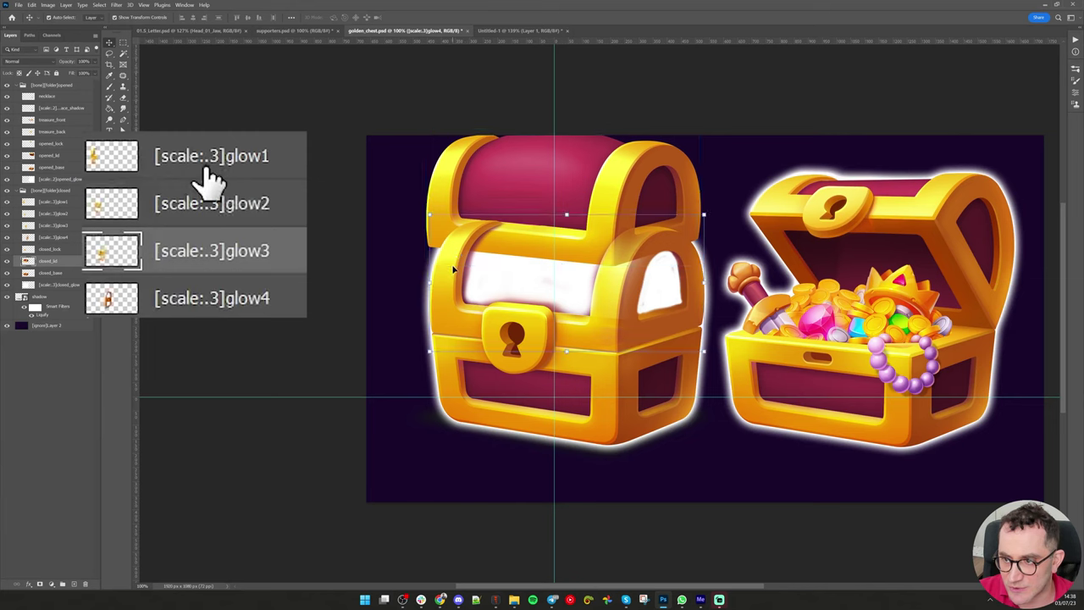
pyautogui.hotkey('ctrl', 'z')
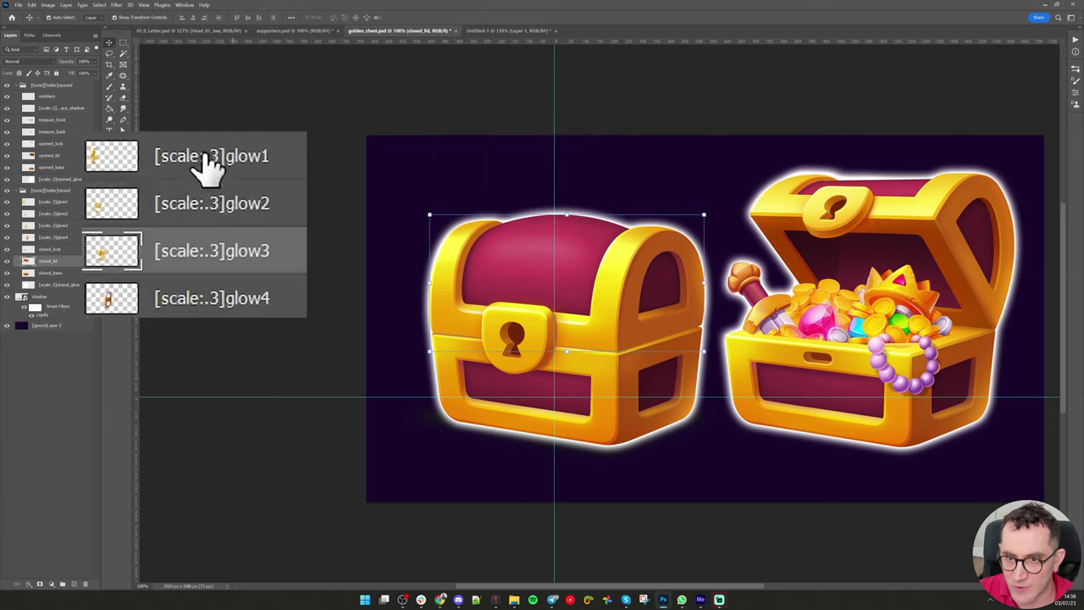
pyautogui.keyDown('alt'); pyautogui.click(7, 203); pyautogui.keyUp('alt')
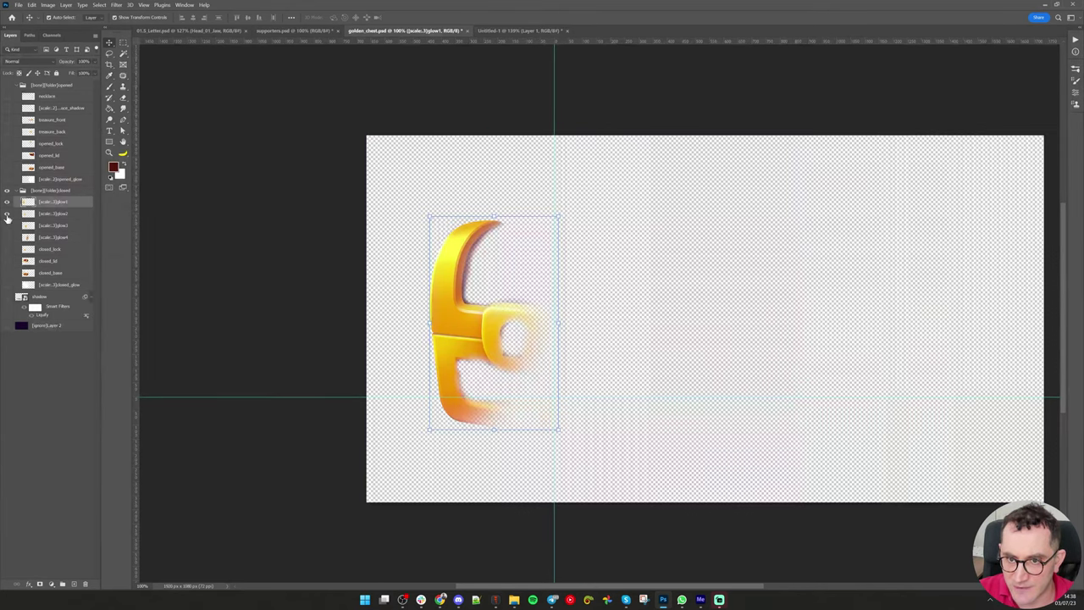
pyautogui.moveTo(7, 214); pyautogui.dragTo(7, 238)
# Move the closed chest's glow pieces apart to examine them, undoing each move
pyautogui.click(343, 277)
pyautogui.moveTo(437, 275); pyautogui.dragTo(370, 259)
pyautogui.hotkey('ctrl', 'z')
pyautogui.moveTo(532, 321); pyautogui.dragTo(499, 205)
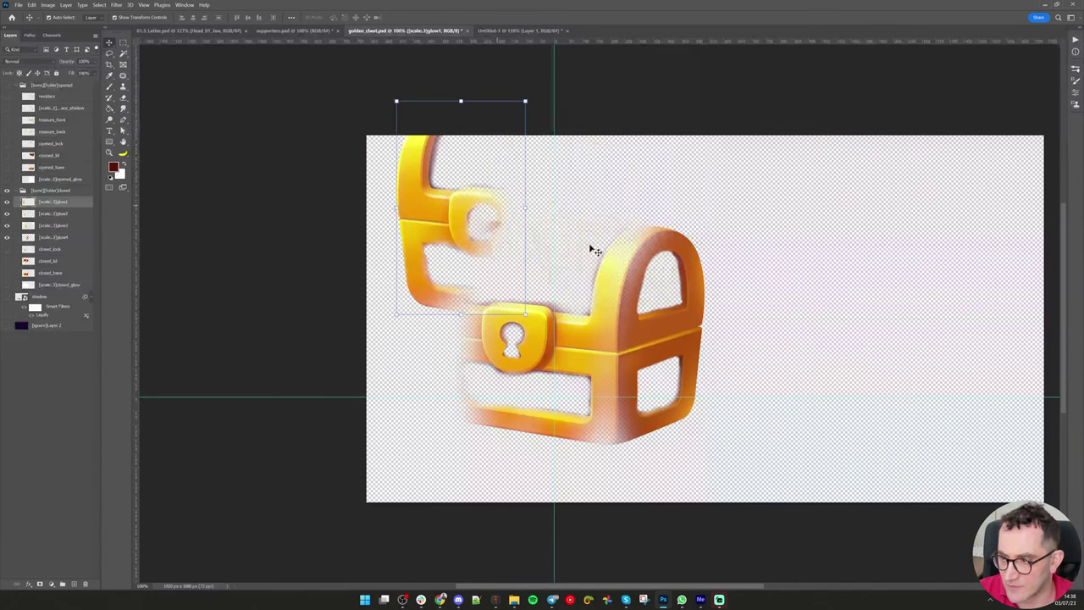
pyautogui.moveTo(621, 260); pyautogui.dragTo(744, 194)
pyautogui.moveTo(534, 326); pyautogui.dragTo(604, 253)
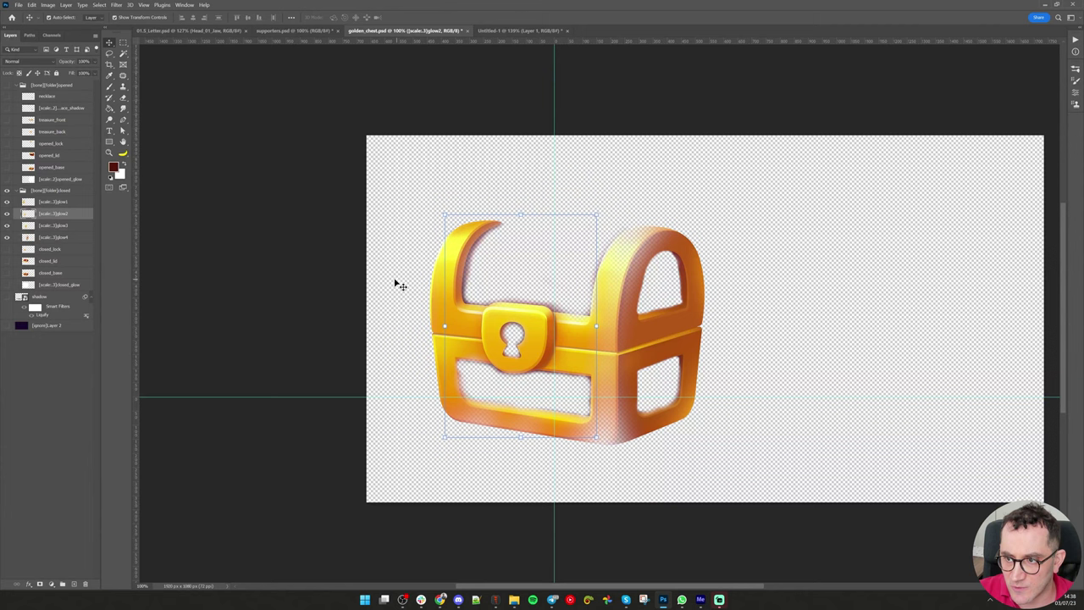
pyautogui.moveTo(453, 275)
pyautogui.mouseDown()
pyautogui.moveTo(399, 239)
pyautogui.moveTo(451, 275)
pyautogui.mouseUp()
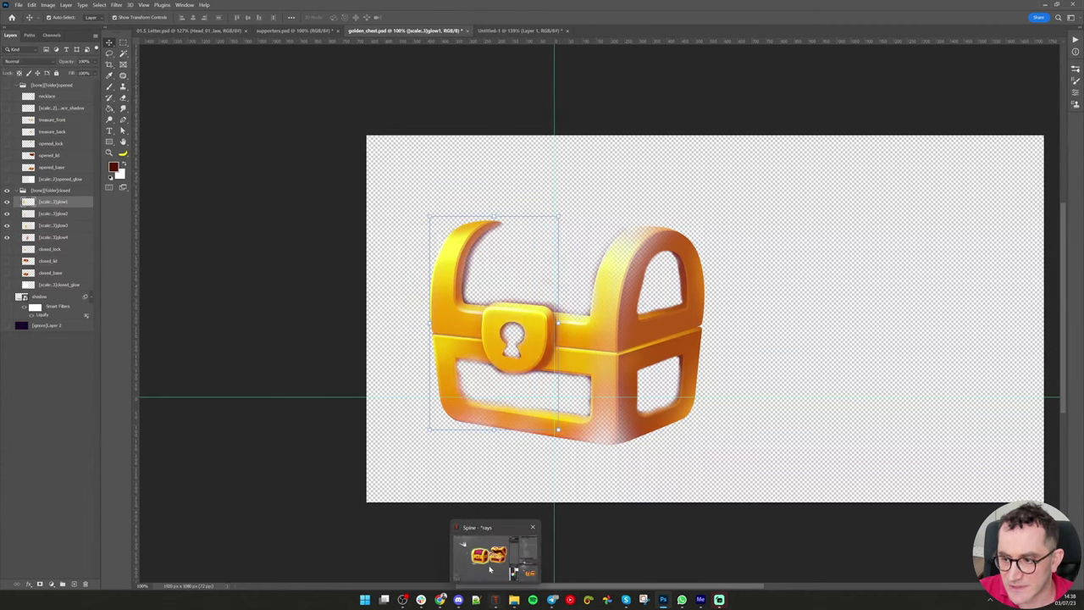
# Switch back to Spine, play the closed_box_glow animation and examine the glow_clean meshes around the closed chest
pyautogui.click(496, 600)
pyautogui.press('space')
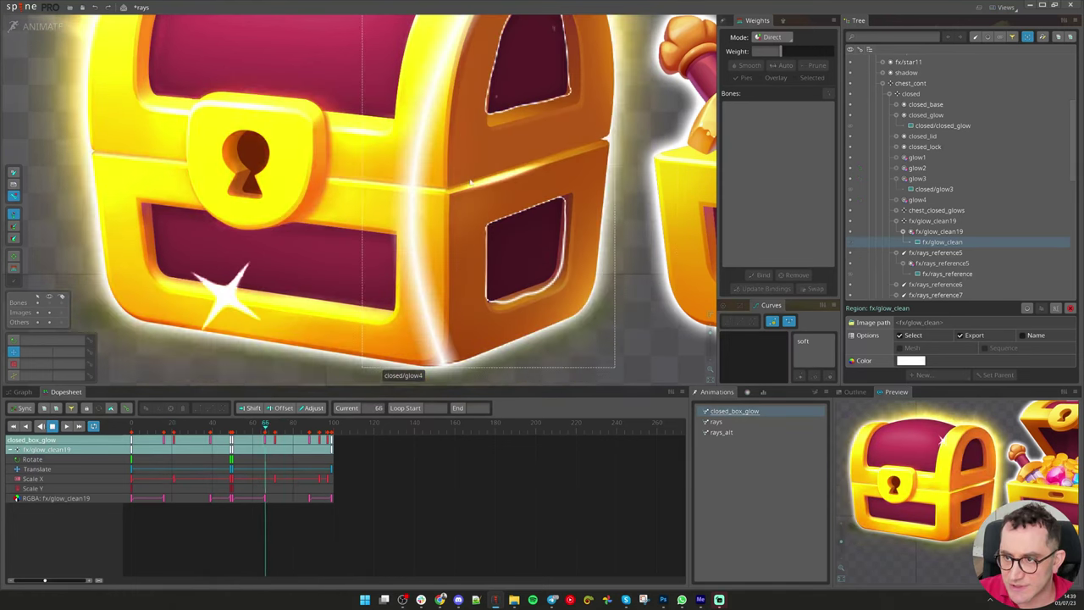
pyautogui.scroll(-3, 235, 192)
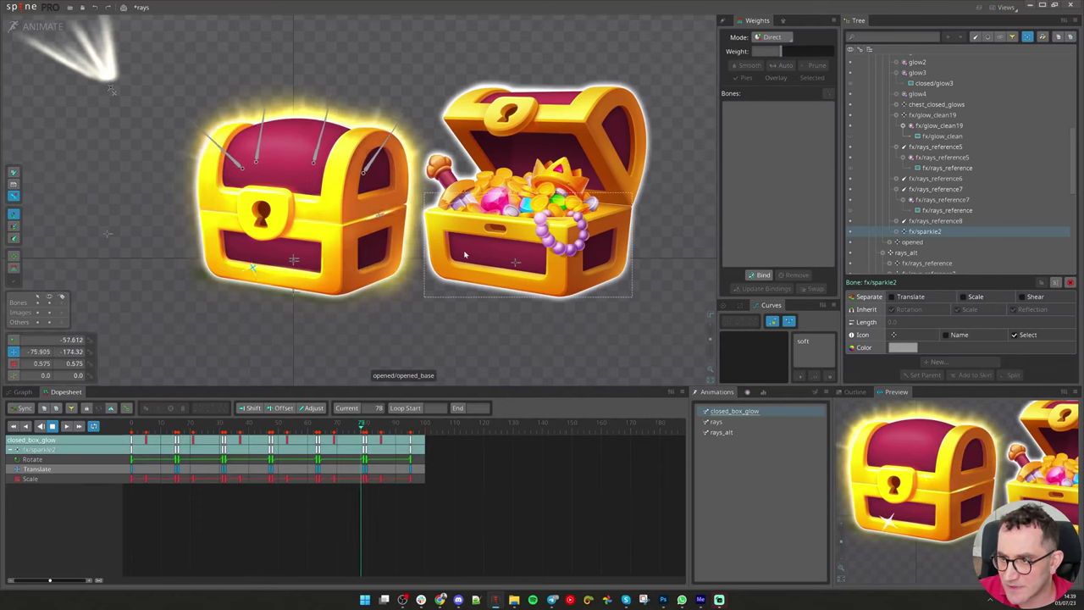
pyautogui.moveTo(663, 221); pyautogui.dragTo(585, 247)
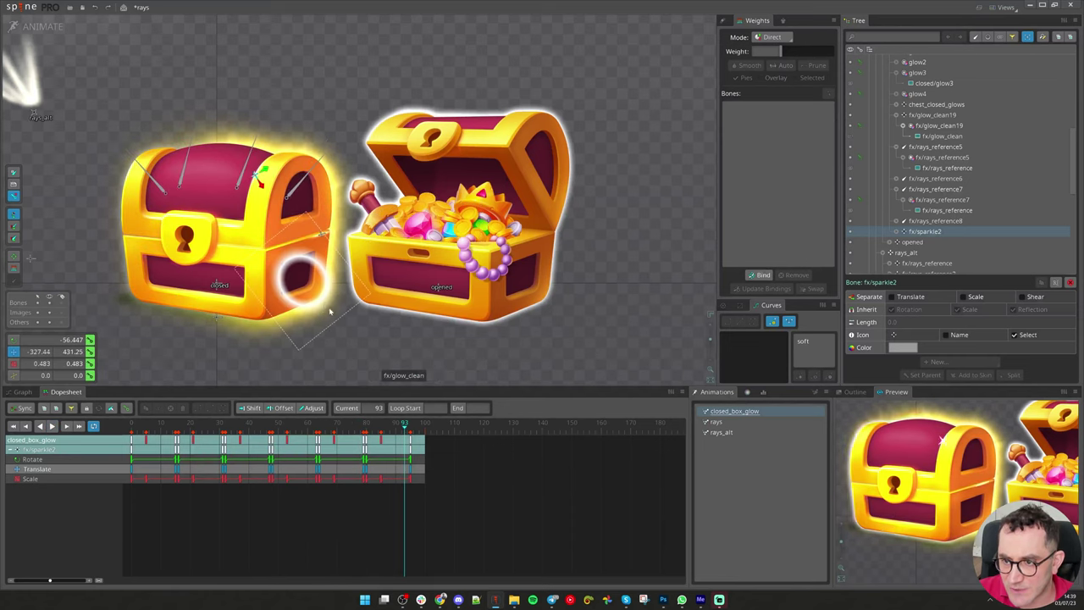
pyautogui.click(325, 298)
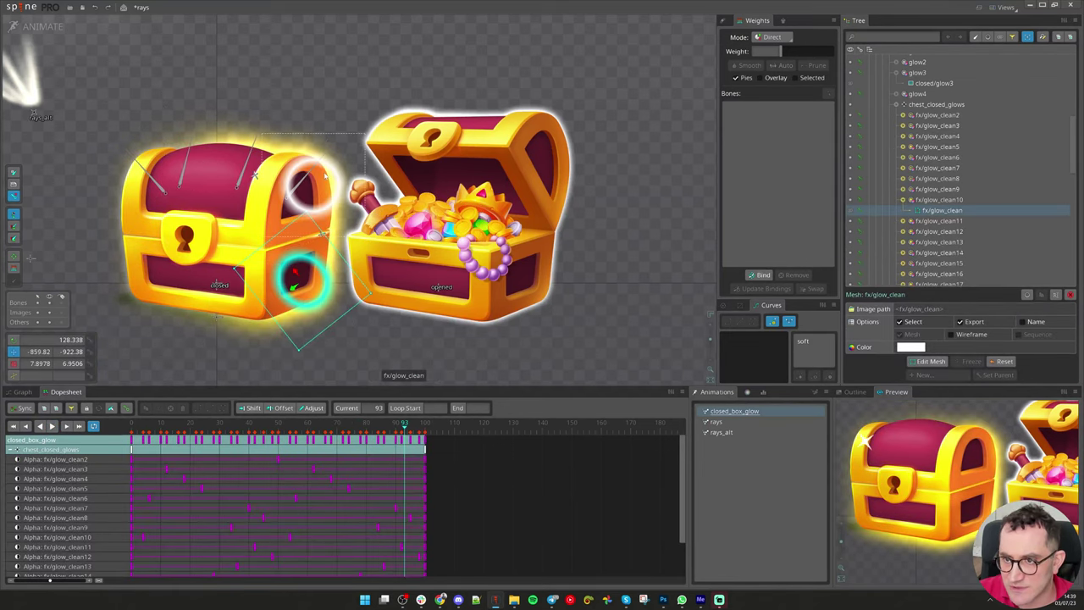
pyautogui.scroll(2, 370, 199)
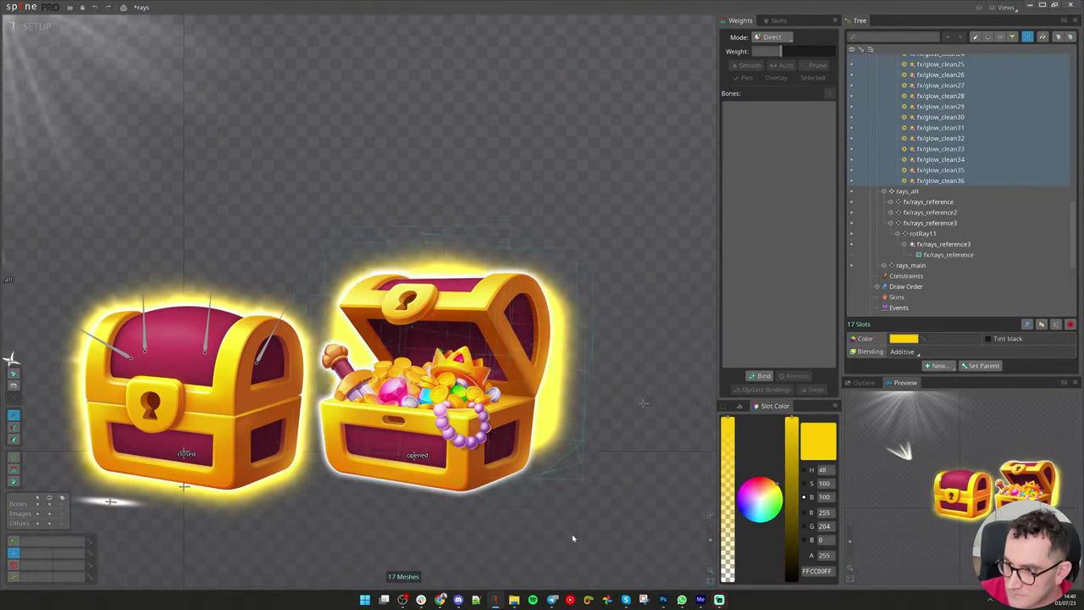
# Arrange the yellow glow_clean meshes along the right side and upper right corner of the open chest's lid
pyautogui.moveTo(574, 539); pyautogui.dragTo(553, 569)
pyautogui.rightClick(982, 161)
pyautogui.scroll(2, 957, 173)
pyautogui.rightClick(939, 178)
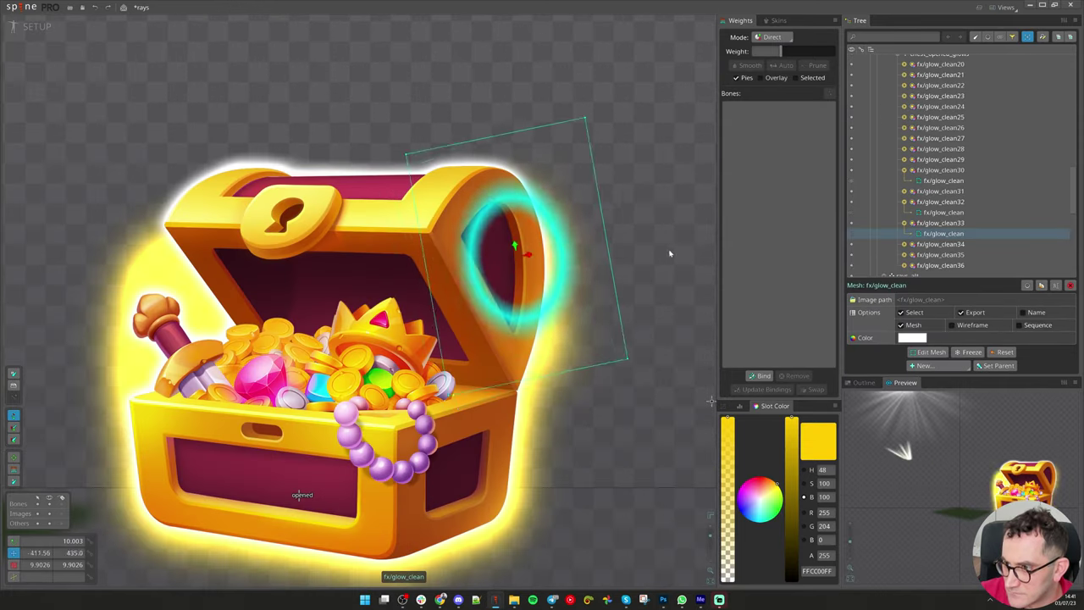
pyautogui.click(577, 278)
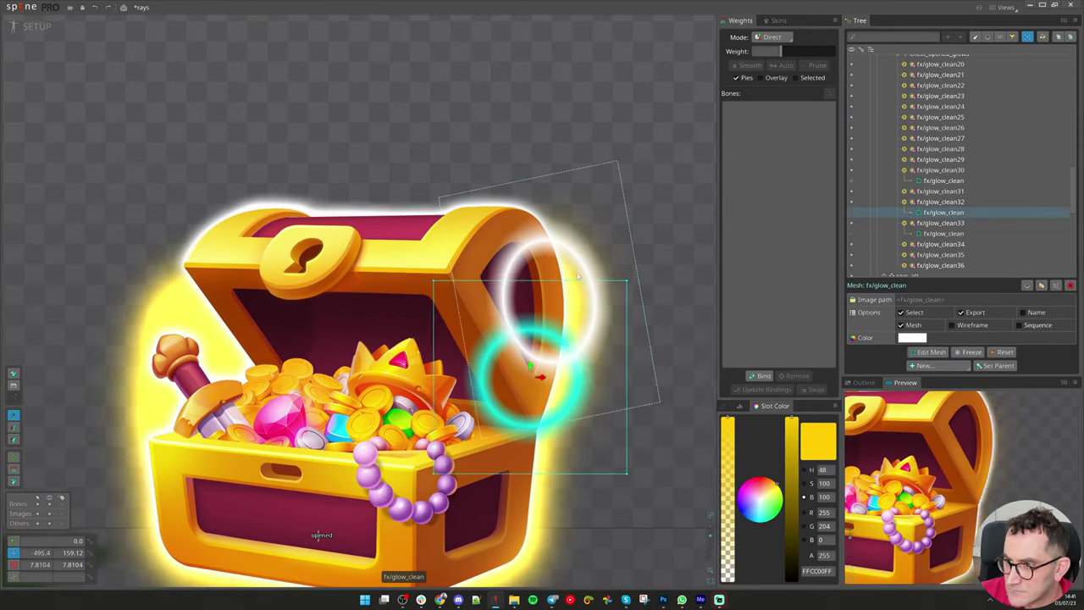
pyautogui.press('Escape')
pyautogui.scroll(-1, 577, 276)
pyautogui.click(537, 235)
pyautogui.click(481, 217)
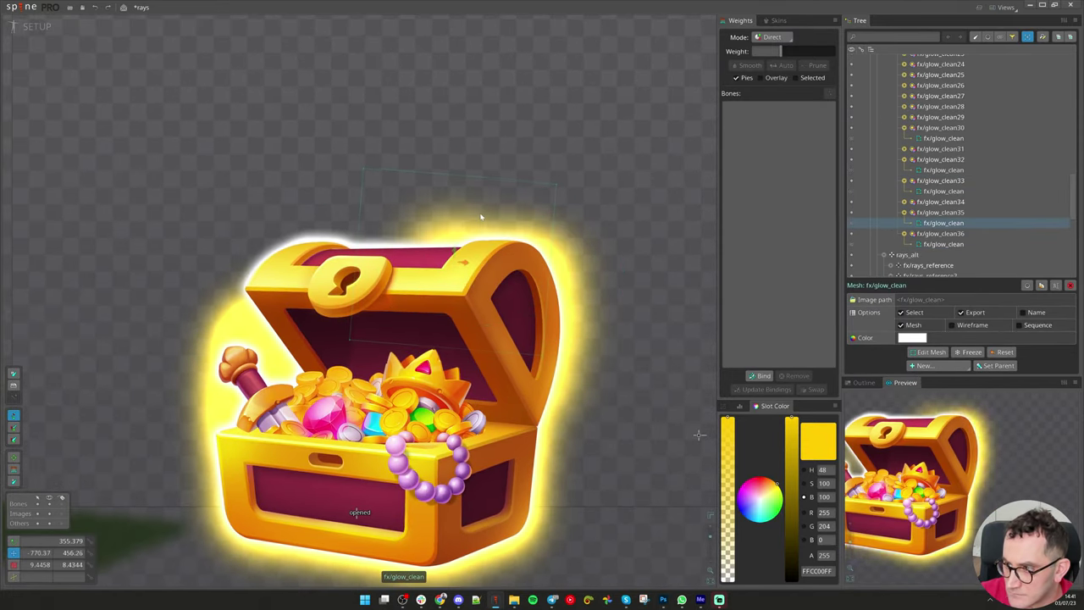
# Position the remaining glow_clean meshes along the top and left corner of the open chest's lid
pyautogui.moveTo(398, 254); pyautogui.dragTo(373, 223)
pyautogui.moveTo(297, 293); pyautogui.dragTo(326, 227)
pyautogui.moveTo(250, 313); pyautogui.dragTo(227, 275)
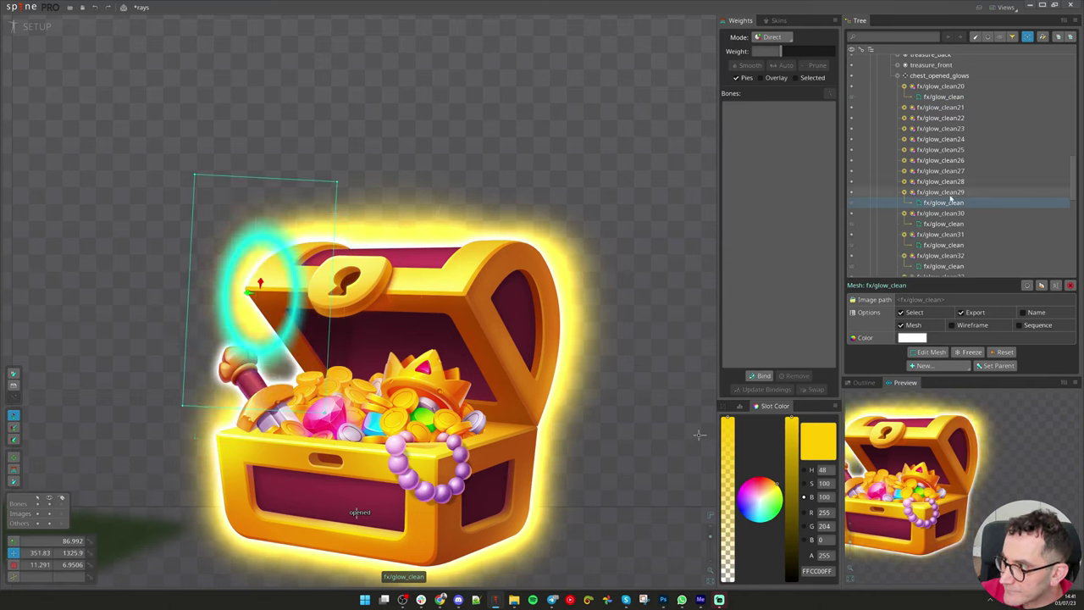
# Duplicate the last glow_clean slot with its keys, then duplicate glow_clean33 through glow_clean37, including their keys
pyautogui.rightClick(950, 197)
pyautogui.rightClick(950, 235)
pyautogui.scroll(-2, 948, 220)
pyautogui.click(947, 203)
pyautogui.hotkey('ctrl', 'd')
pyautogui.click(350, 321)
pyautogui.keyDown('shift'); pyautogui.click(944, 171); pyautogui.keyUp('shift')
pyautogui.hotkey('ctrl', 'd')
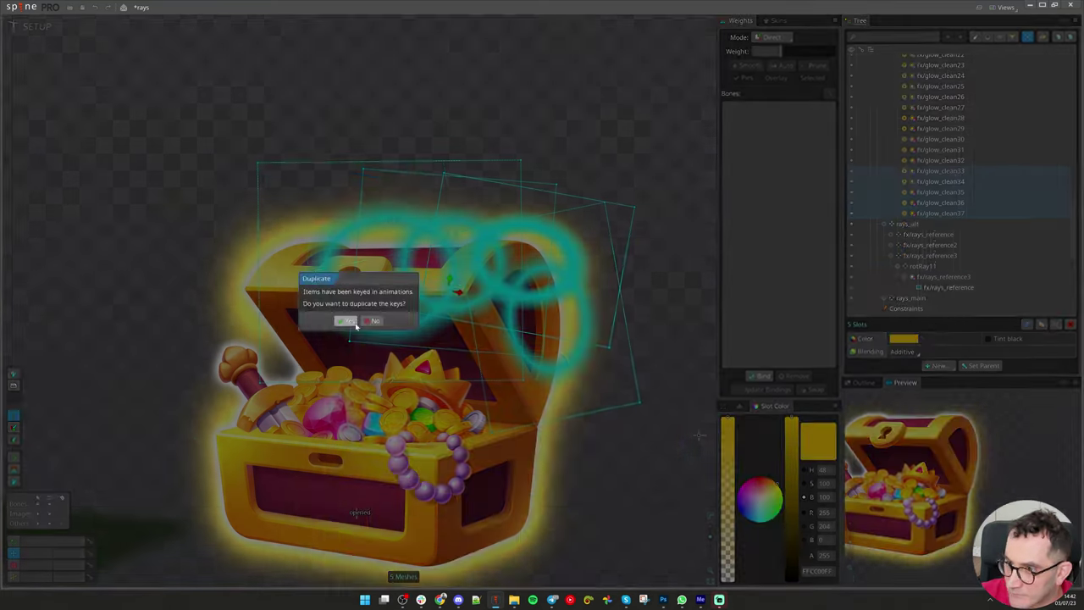
pyautogui.click(350, 322)
# Move the duplicated glow meshes into the empty area above the open chest
pyautogui.moveTo(356, 326); pyautogui.dragTo(66, 127)
pyautogui.click(958, 214)
pyautogui.moveTo(648, 145); pyautogui.dragTo(687, 8)
pyautogui.click(576, 285)
pyautogui.click(521, 288)
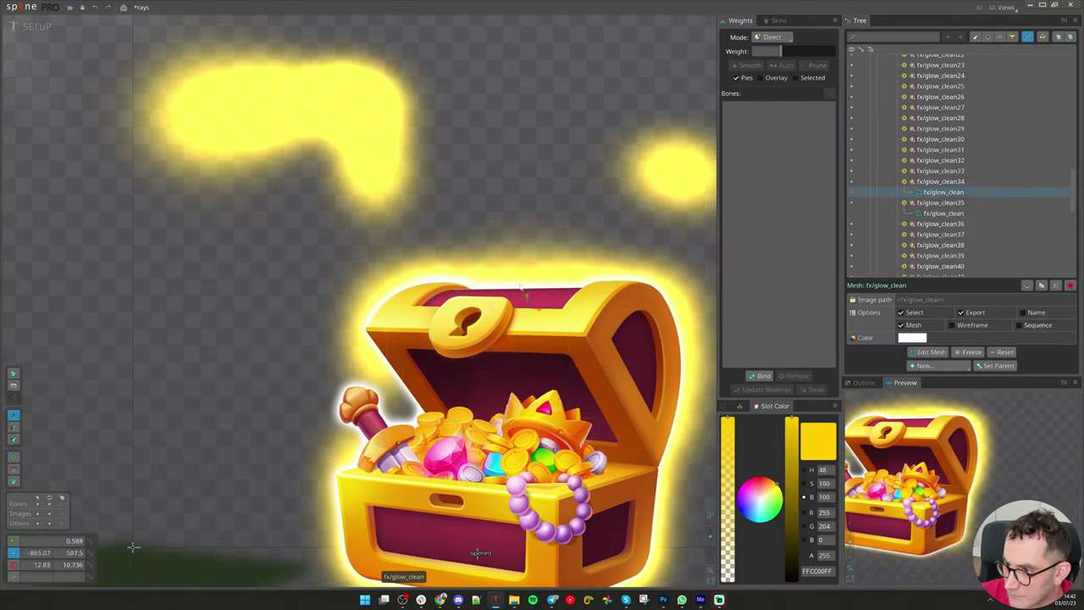
pyautogui.click(540, 271)
# Place one spare glow mesh under the lid's left edge and another beside the sword handle
pyautogui.moveTo(673, 169); pyautogui.dragTo(435, 385)
pyautogui.moveTo(373, 174); pyautogui.dragTo(223, 439)
pyautogui.click(217, 441)
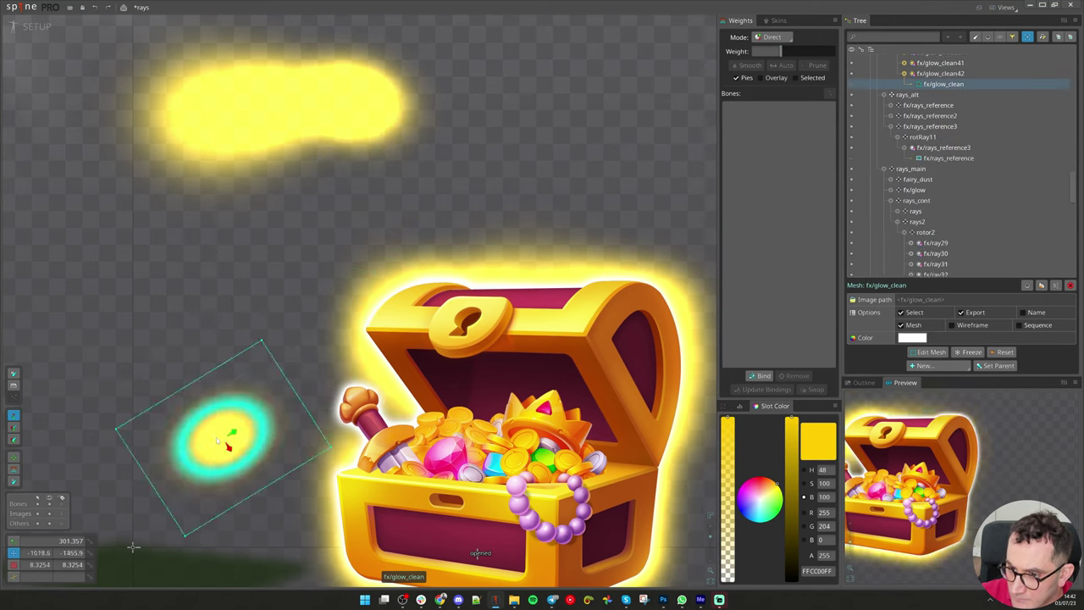
pyautogui.moveTo(148, 482); pyautogui.dragTo(288, 441)
# Place another spare glow mesh at the base of the sword and scale it down to about 6.0 by 5.36
pyautogui.click(280, 173)
pyautogui.moveTo(280, 173); pyautogui.dragTo(382, 521)
pyautogui.press('x')
pyautogui.moveTo(296, 407); pyautogui.dragTo(217, 443)
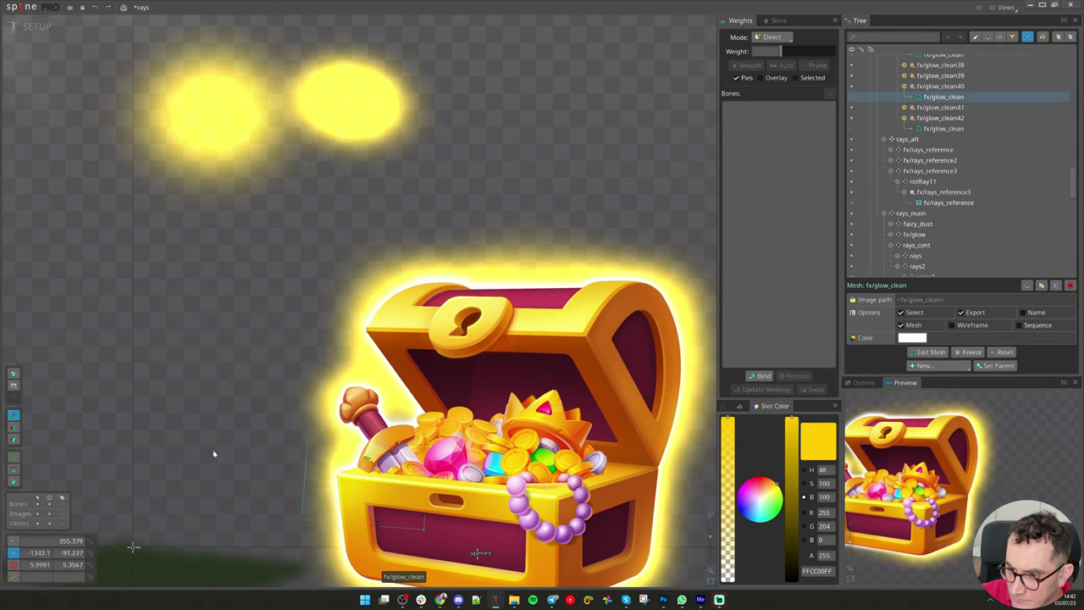
# Scale down the smaller spare glow mesh above the chest and the glow mesh at the middle of the lid's top edge
pyautogui.click(360, 95)
pyautogui.moveTo(373, 86); pyautogui.dragTo(357, 98)
pyautogui.click(512, 293)
pyautogui.moveTo(554, 284); pyautogui.dragTo(532, 304)
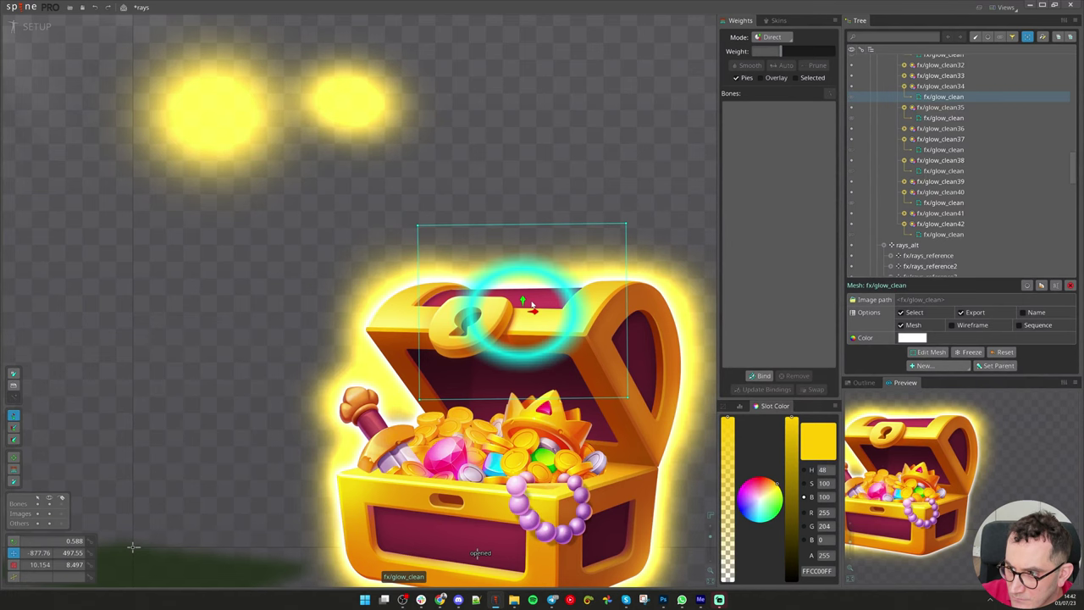
pyautogui.hotkey('ctrl', 'z')
pyautogui.hotkey('ctrl', 'z')
pyautogui.hotkey('ctrl', 'z')
pyautogui.hotkey('ctrl', 'z')
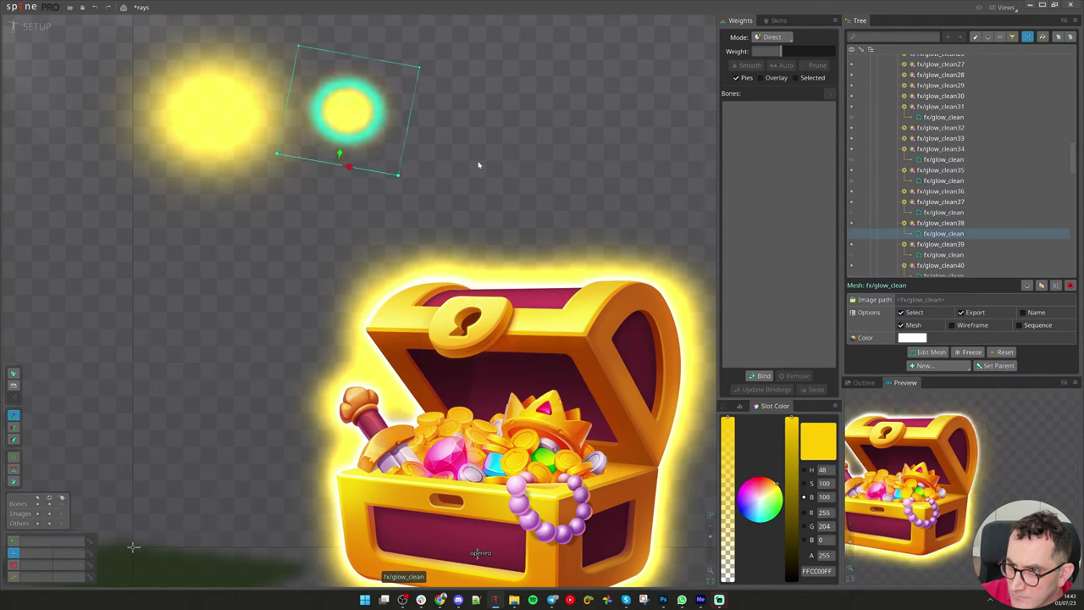
# Bring the shrunken spare glow onto the chest and adjust the glow meshes under the lid's left edge and at the sword's base
pyautogui.hotkey('ctrl', 'z')
pyautogui.hotkey('ctrl', 'z')
pyautogui.hotkey('ctrl', 'z')
pyautogui.hotkey('ctrl', 'z')
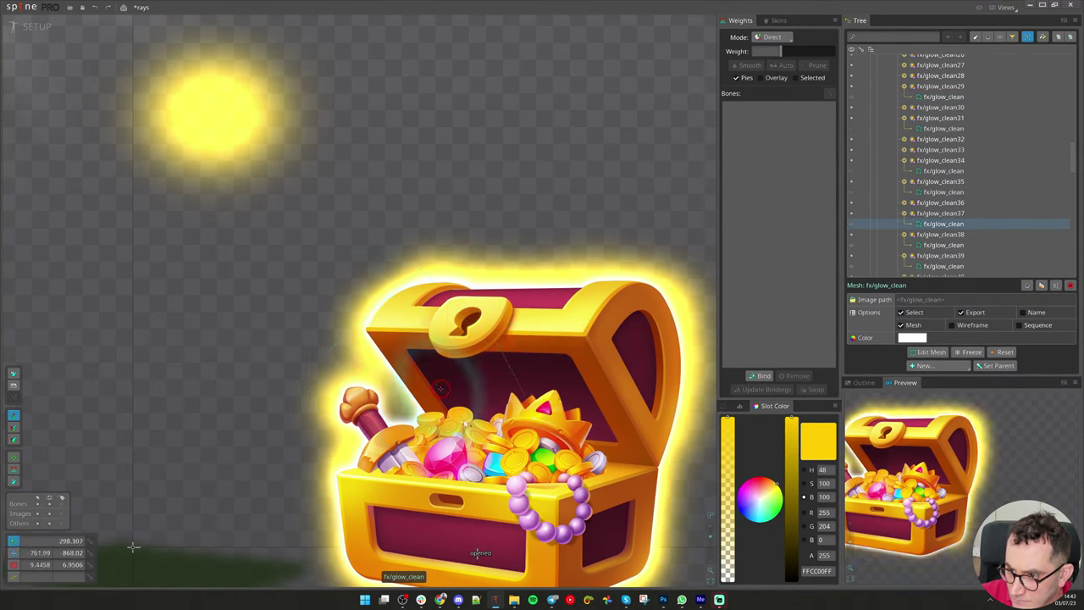
pyautogui.hotkey('ctrl', 'z')
pyautogui.hotkey('ctrl', 'z')
pyautogui.hotkey('ctrl', 'z')
pyautogui.hotkey('ctrl', 'z')
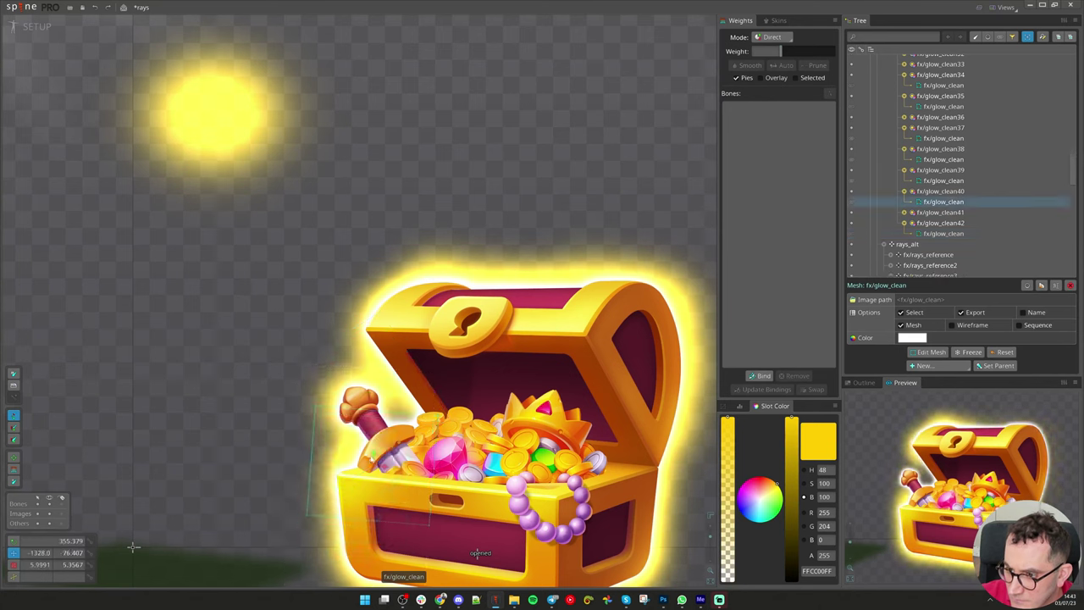
# Place the last spare glow mesh over the coins beside the sword, scaled to about 4.79 by 4.0
pyautogui.hotkey('ctrl', 'z')
pyautogui.hotkey('ctrl', 'z')
pyautogui.hotkey('ctrl', 'z')
pyautogui.hotkey('ctrl', 'z')
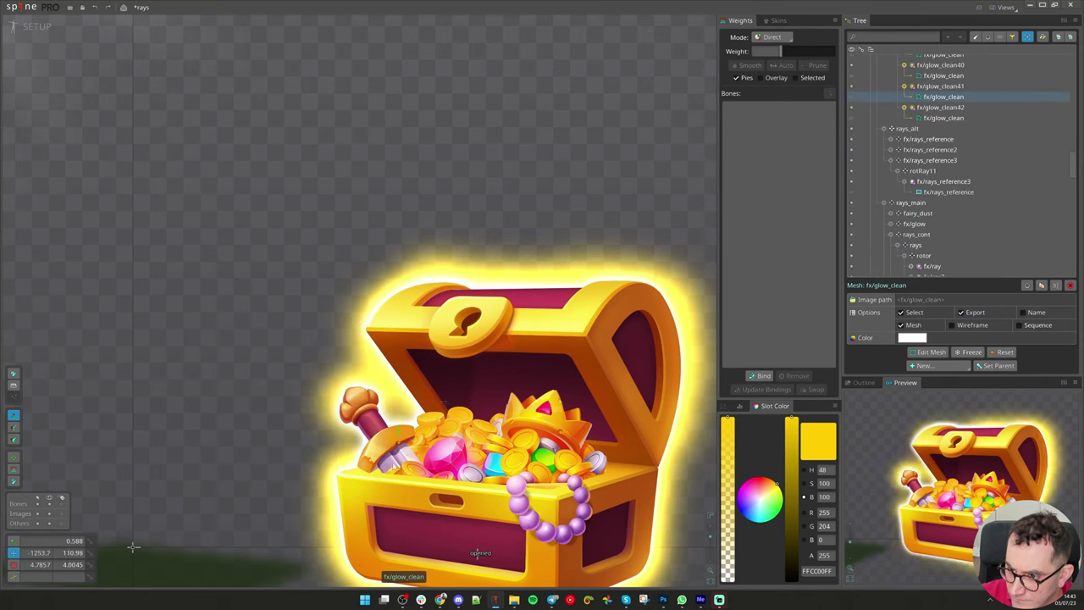
pyautogui.scroll(-2, 498, 411)
pyautogui.scroll(-2, 498, 411)
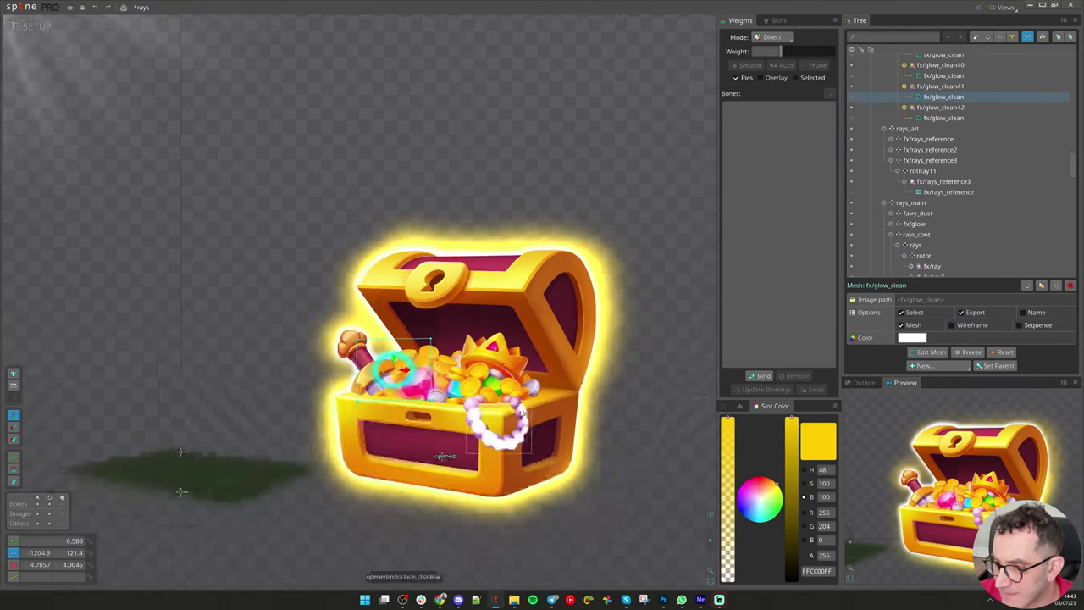
# Key the alpha of all chest_opened_glows slots at 0 on frame 0 and at 255 on frame 50
pyautogui.scroll(3, 935, 176)
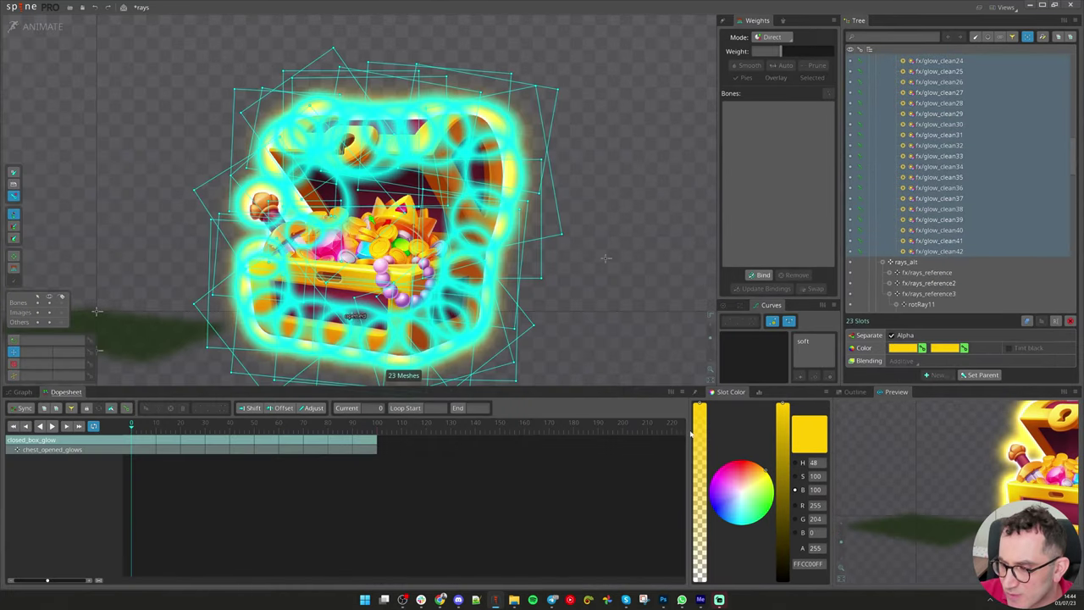
pyautogui.moveTo(700, 413); pyautogui.dragTo(700, 585)
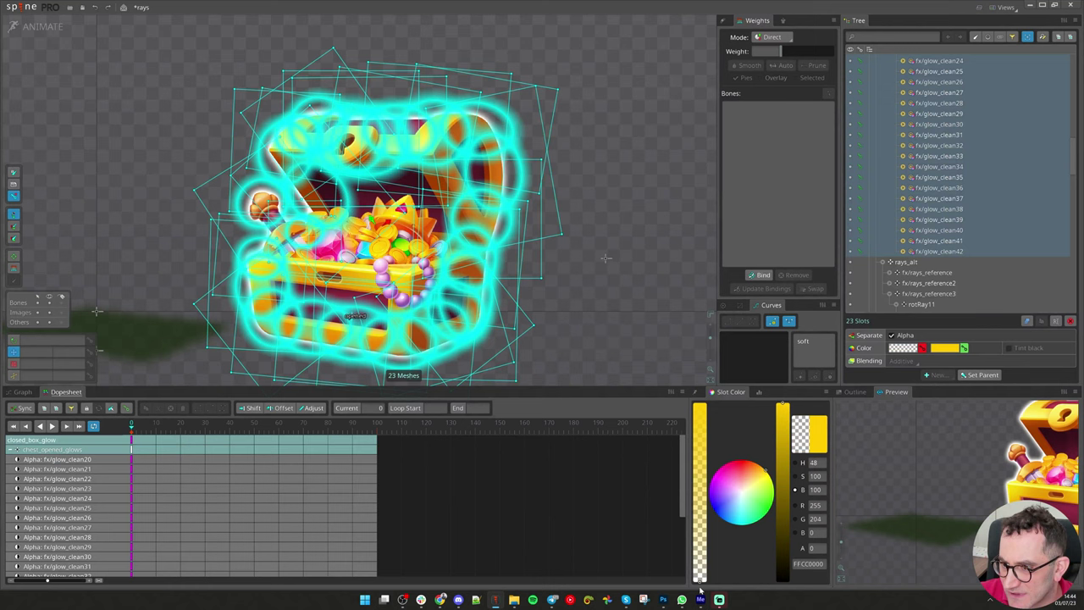
pyautogui.scroll(-3, 824, 490)
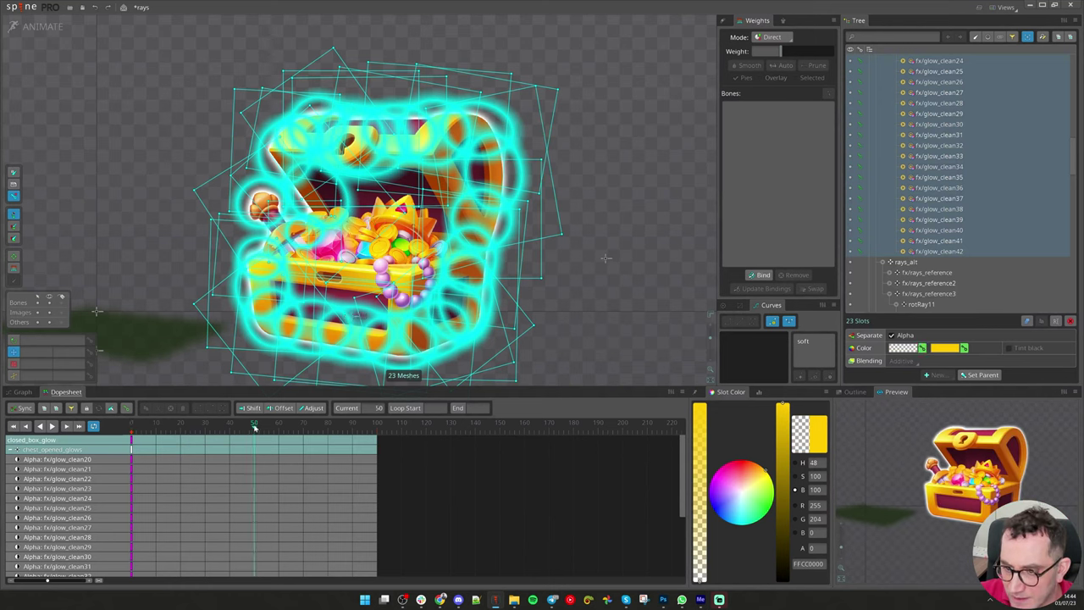
pyautogui.moveTo(702, 443); pyautogui.dragTo(701, 401)
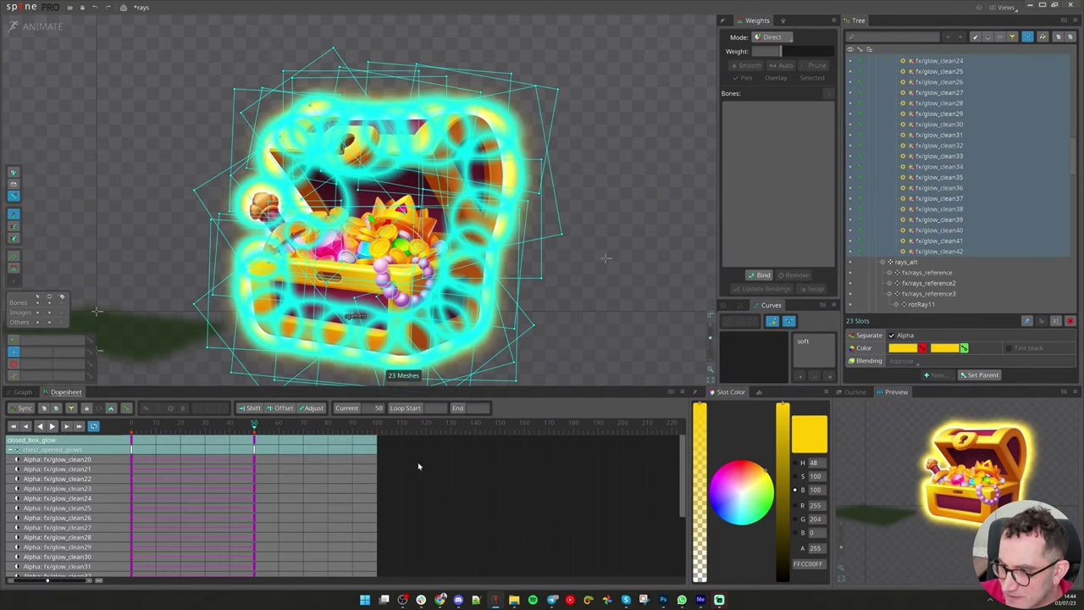
# Copy the glow slots' frame 0 alpha keys to frame 100, then return from setup to animate mode
pyautogui.click(131, 444)
pyautogui.hotkey('ctrl', 'c')
pyautogui.click(378, 435)
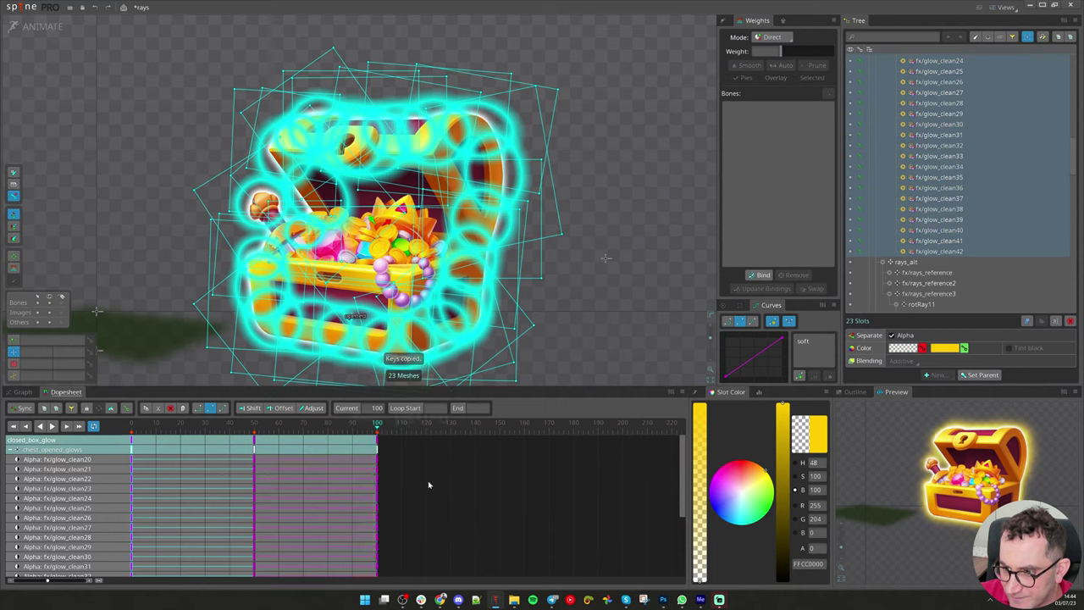
pyautogui.hotkey('ctrl', 'v')
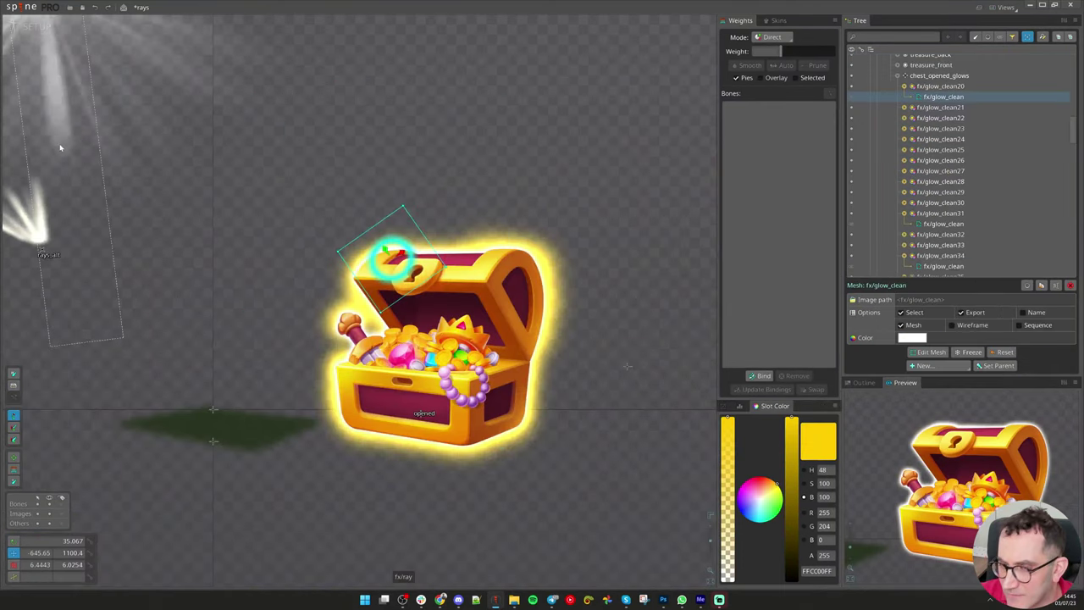
pyautogui.click(36, 27)
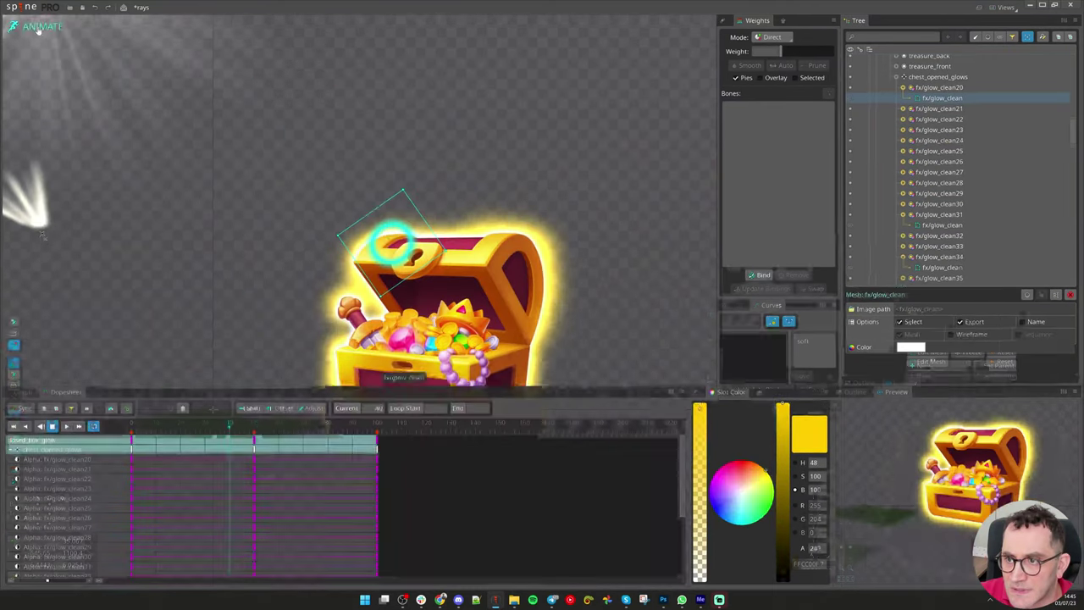
# Play back the looping alpha animation of the open chest's glows up close
pyautogui.scroll(-3, 508, 303)
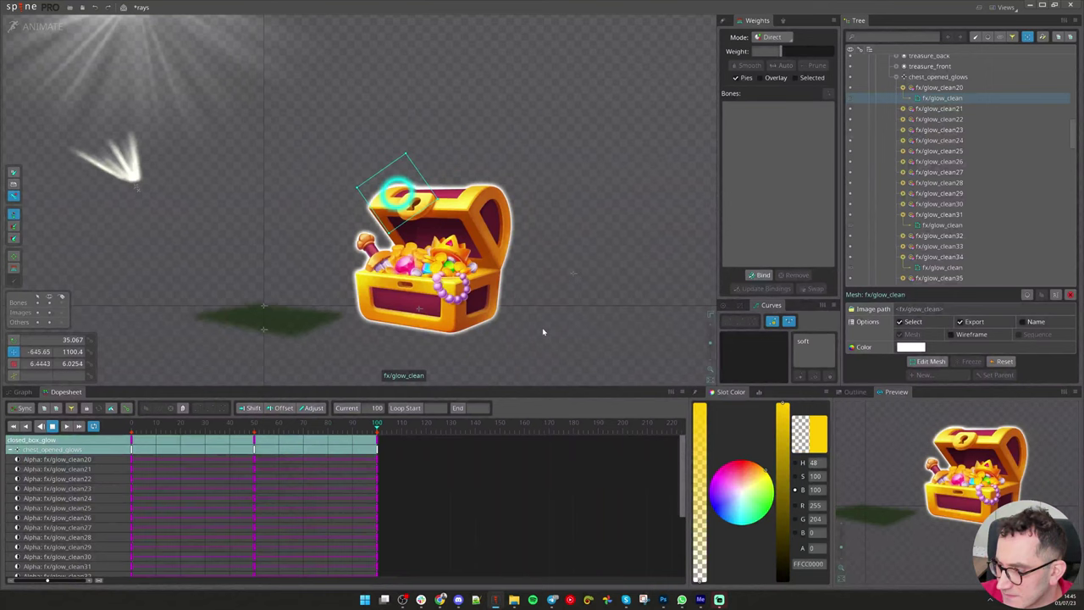
pyautogui.scroll(4, 491, 253)
pyautogui.press('d')
pyautogui.press('space')
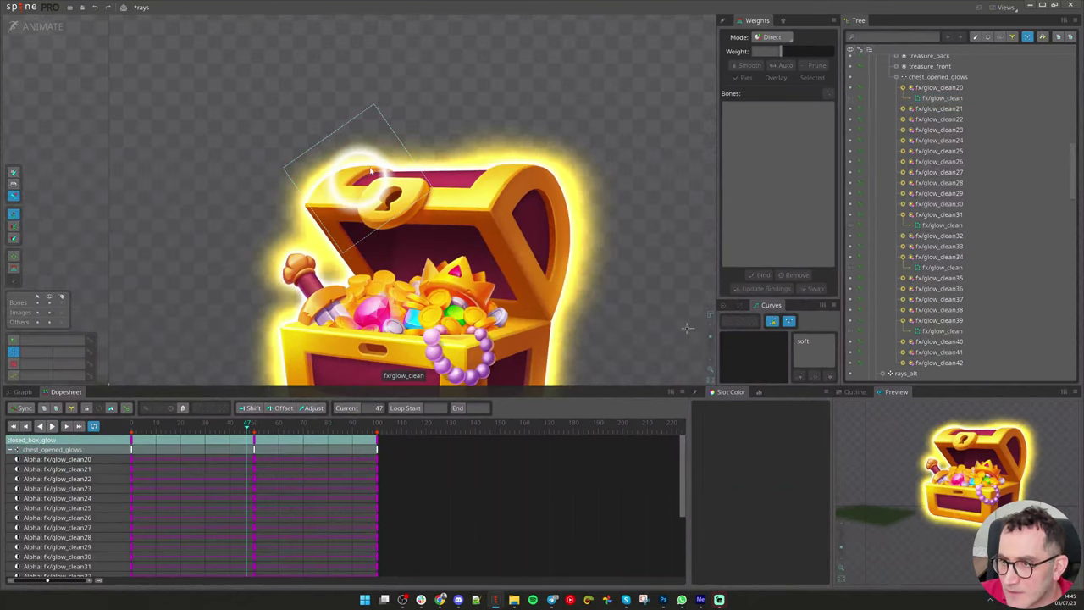
pyautogui.click(359, 174)
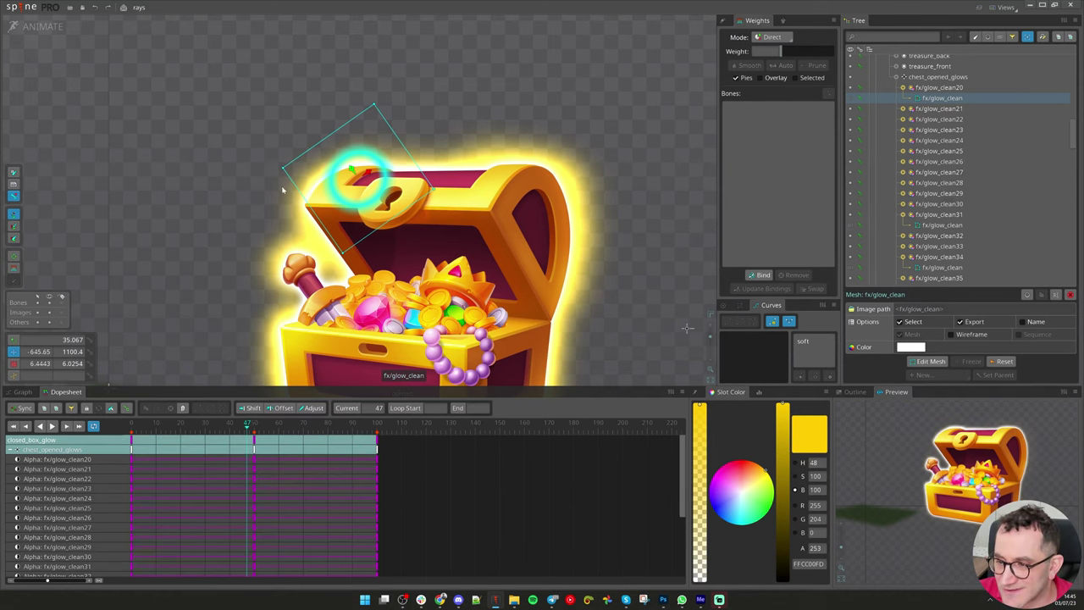
# Enlarge the dopesheet until all glow alpha rows fit, and filter the bones out of the tree
pyautogui.moveTo(606, 280); pyautogui.dragTo(545, 204)
pyautogui.moveTo(224, 387); pyautogui.dragTo(224, 245)
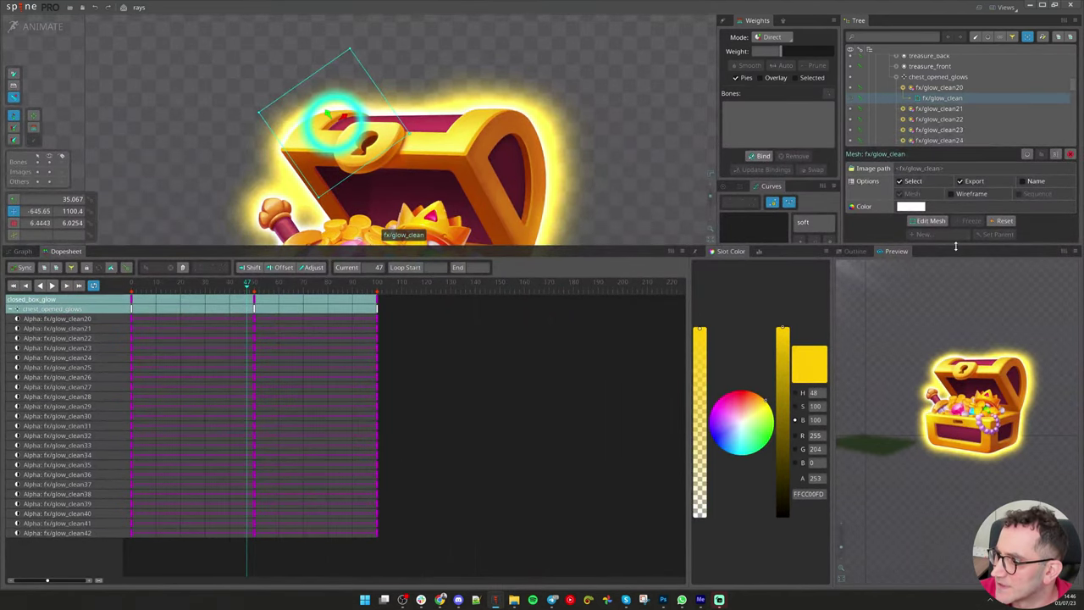
pyautogui.click(990, 38)
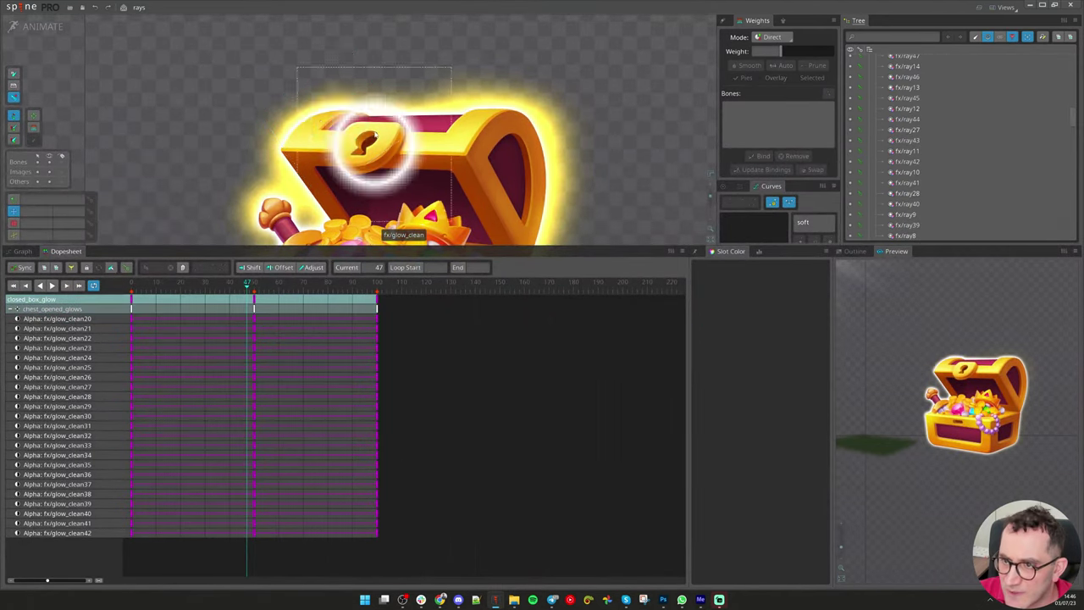
# Offset the alpha keys of glow_clean20, glow_clean31, glow_clean34 and glow_clean39 by 4, 8, 12 and 16 frames respectively
pyautogui.click(310, 129)
pyautogui.scroll(-1, 921, 153)
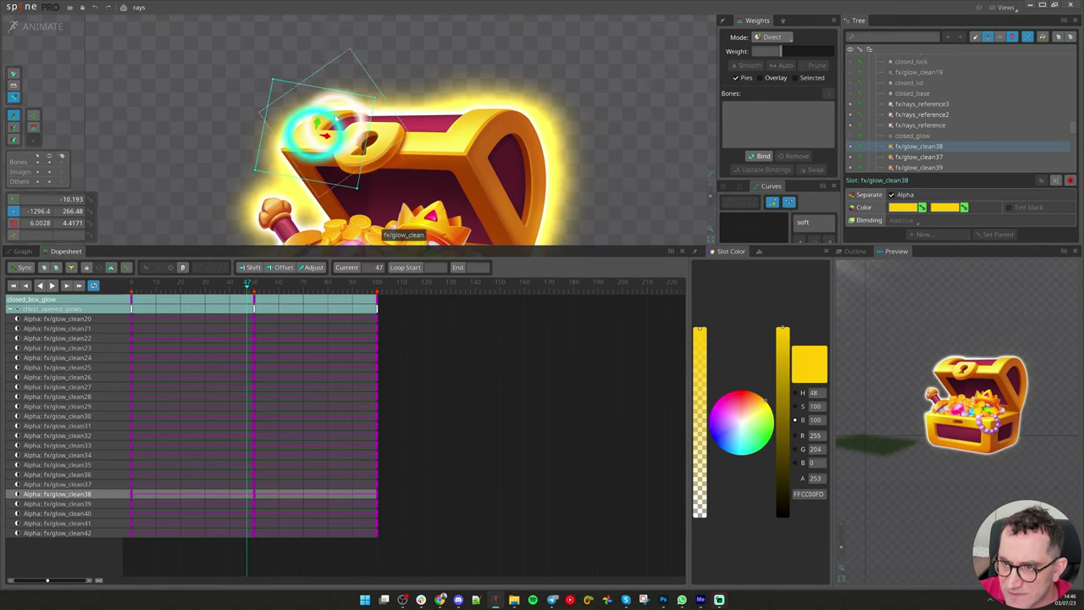
pyautogui.click(337, 119)
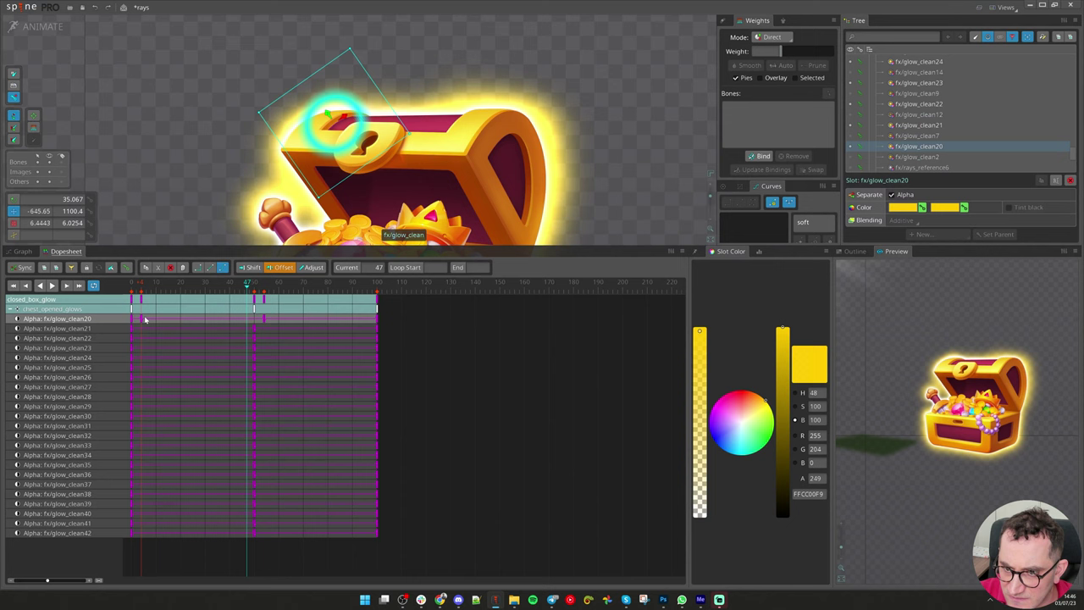
pyautogui.click(148, 377)
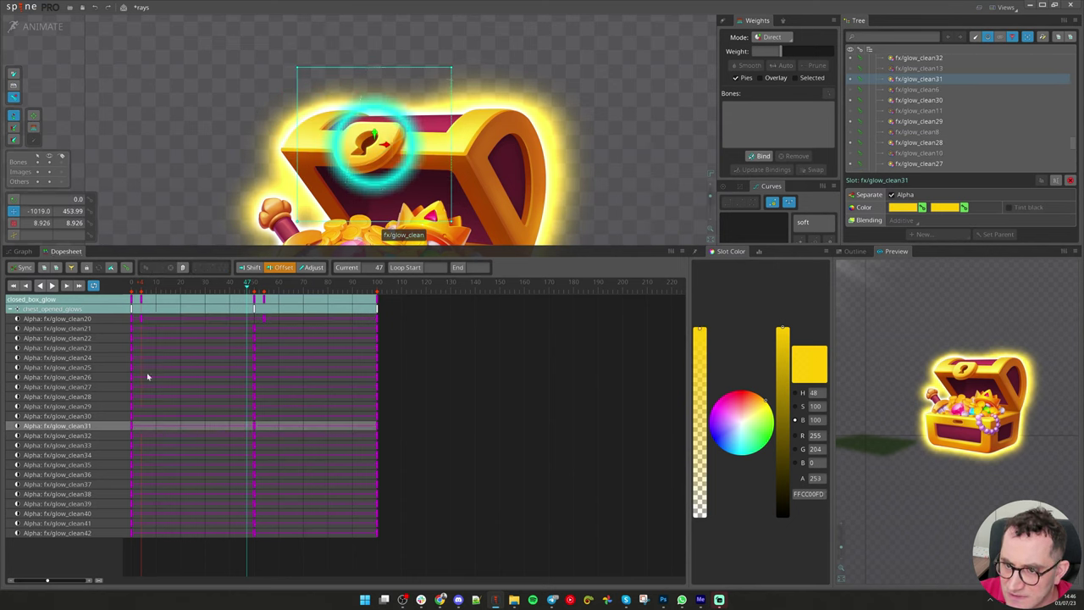
pyautogui.click(162, 455)
pyautogui.click(132, 505)
pyautogui.click(163, 465)
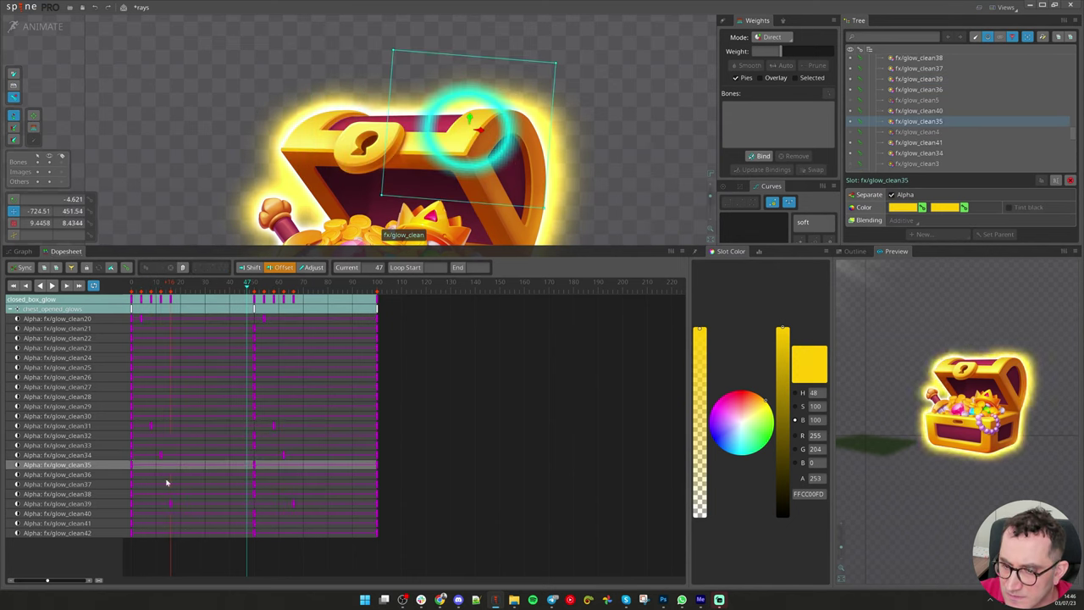
# Offset the alpha keys of glow_clean35, glow_clean36, glow_clean33 and glow_clean32 by 20, 24, 28 and 32 frames respectively
pyautogui.moveTo(165, 469); pyautogui.dragTo(202, 448)
pyautogui.click(174, 478)
pyautogui.click(131, 439)
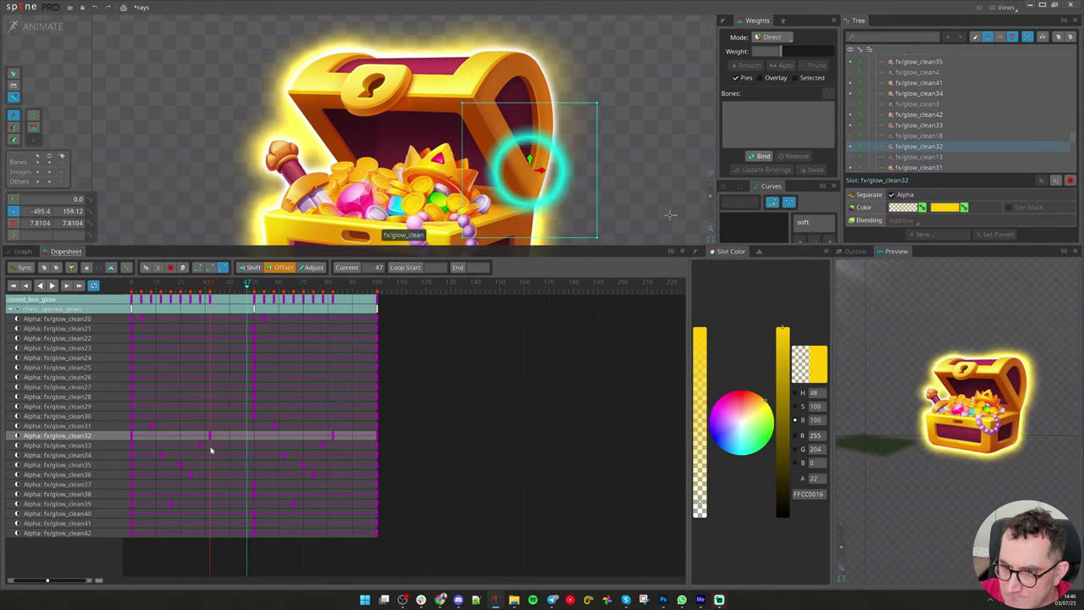
pyautogui.click(255, 416)
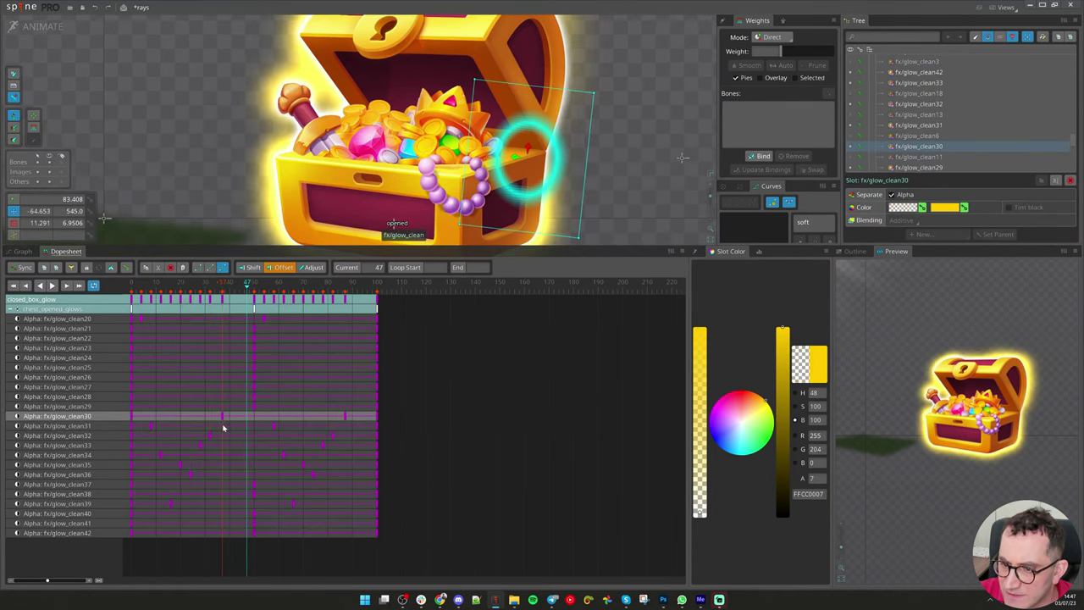
pyautogui.scroll(-2, 323, 104)
pyautogui.scroll(-2, 932, 100)
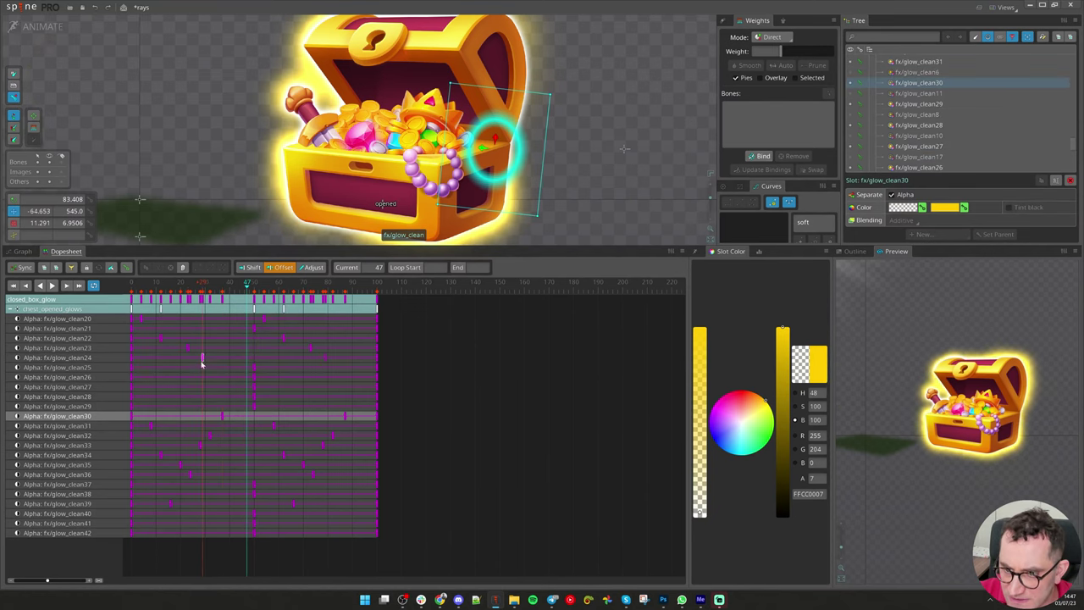
pyautogui.hotkey('ctrl', 'z')
pyautogui.hotkey('ctrl', 'z')
pyautogui.hotkey('ctrl', 'z')
pyautogui.click(140, 436)
pyautogui.click(140, 417)
pyautogui.click(139, 342)
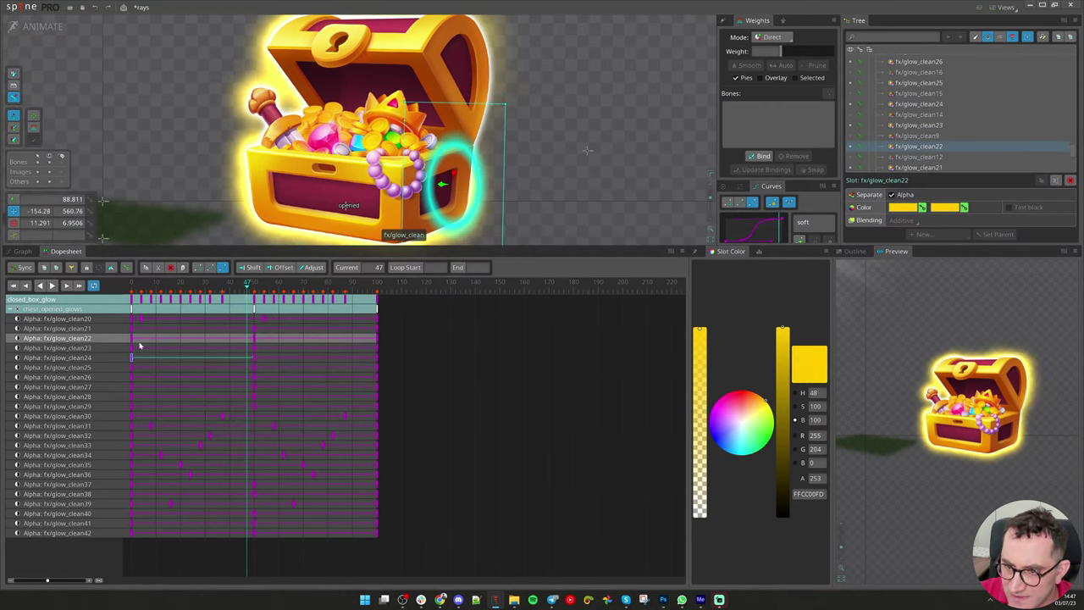
# Correct the offset of glow_clean30's alpha keys to 36 frames, four frames after glow_clean32
pyautogui.click(199, 416)
pyautogui.doubleClick(346, 416)
pyautogui.doubleClick(221, 416)
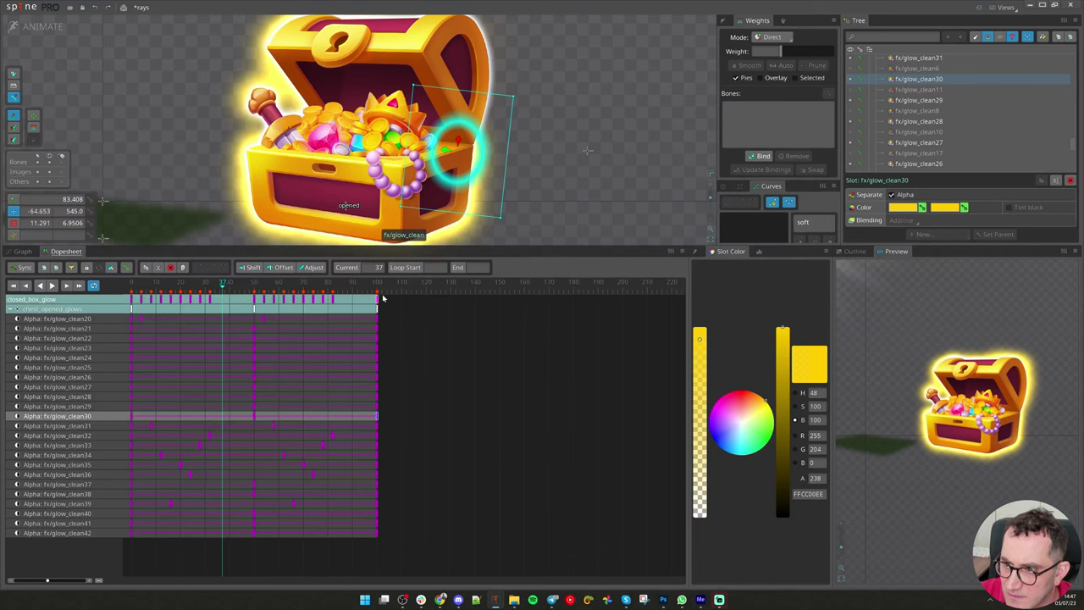
pyautogui.click(330, 436)
pyautogui.doubleClick(210, 436)
pyautogui.moveTo(377, 417); pyautogui.dragTo(320, 422)
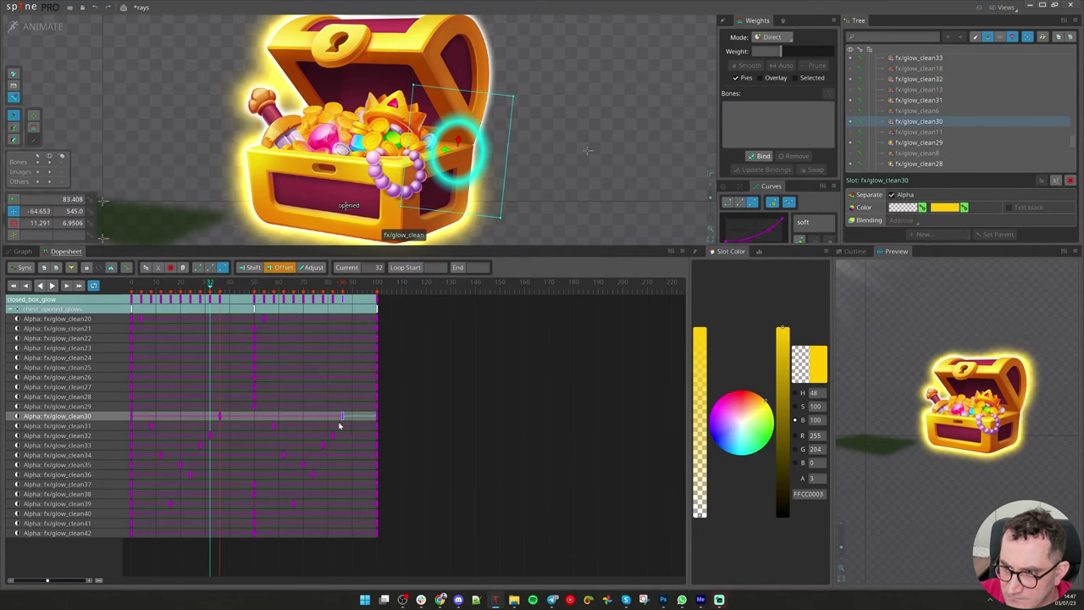
# Offset the alpha keys of glow_clean22, glow_clean28, glow_clean27 and glow_clean26 by 40, 44, 48 and 52 frames respectively
pyautogui.click(350, 339)
pyautogui.click(254, 398)
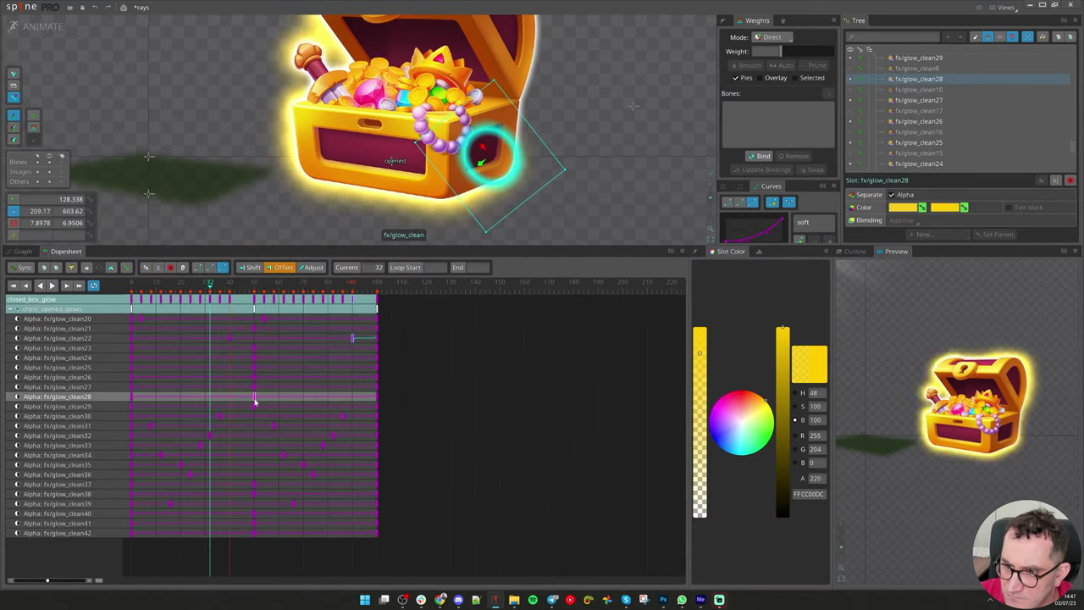
pyautogui.click(296, 387)
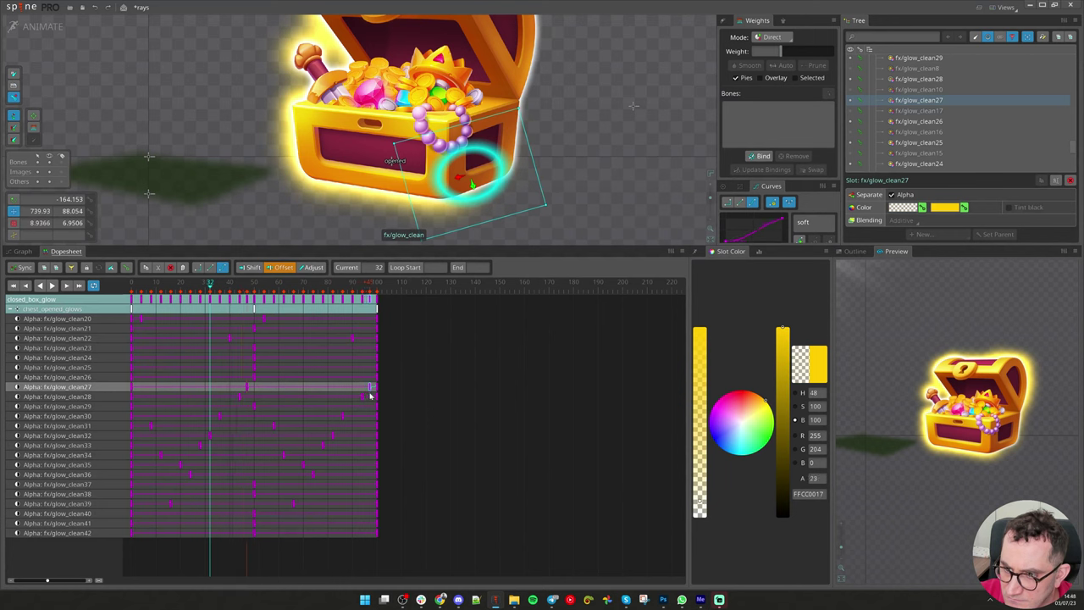
pyautogui.click(255, 377)
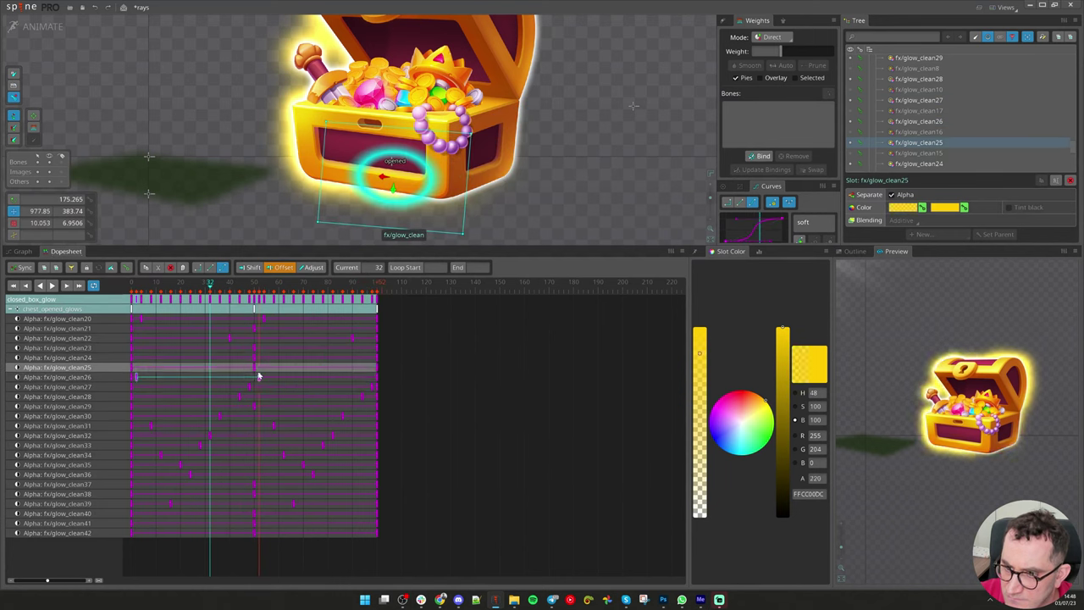
# Offset the alpha keys of glow_clean25, glow_clean24 and glow_clean23 by 56, 60 and 64 frames respectively
pyautogui.moveTo(257, 370); pyautogui.dragTo(392, 382)
pyautogui.moveTo(255, 358); pyautogui.dragTo(400, 368)
pyautogui.click(255, 348)
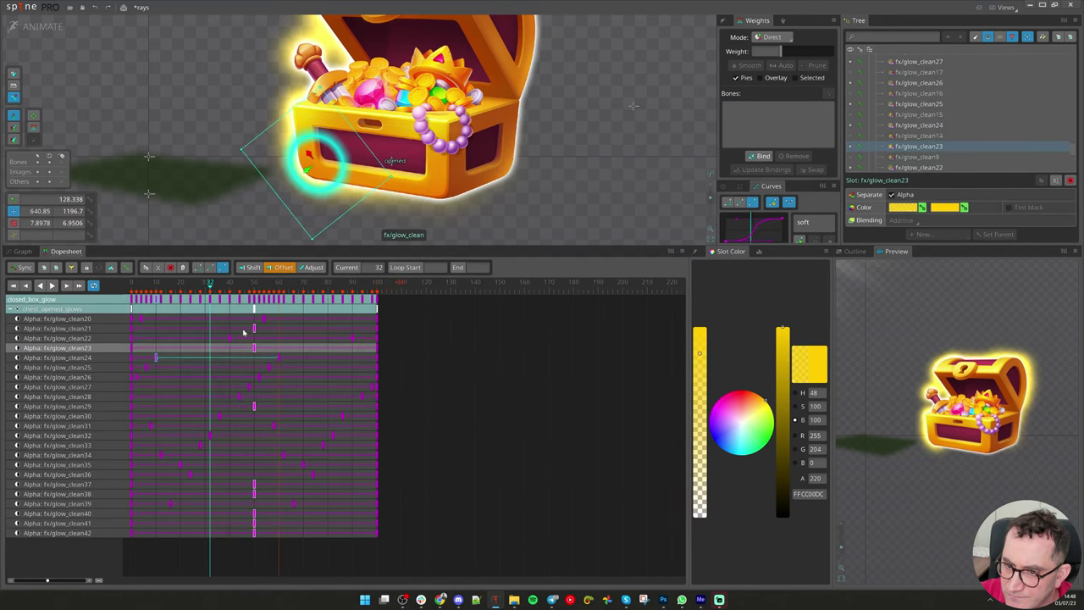
pyautogui.click(254, 349)
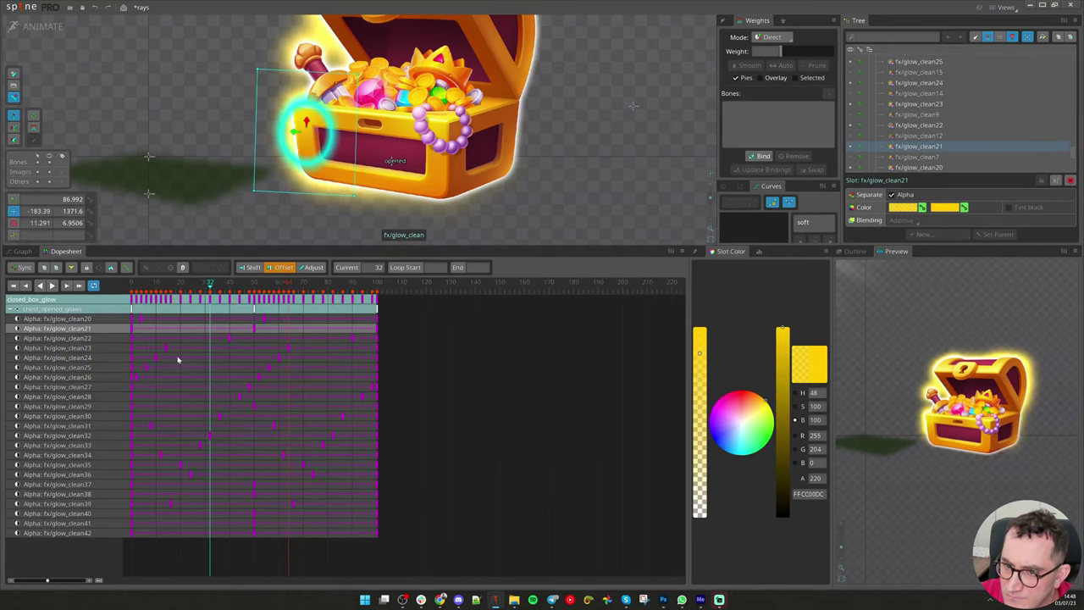
# Offset the alpha keys of glow_clean21, glow_clean40, glow_clean42 and glow_clean41 by 68, 72, 76 and 80 frames, and continue with glow_clean37
pyautogui.click(376, 514)
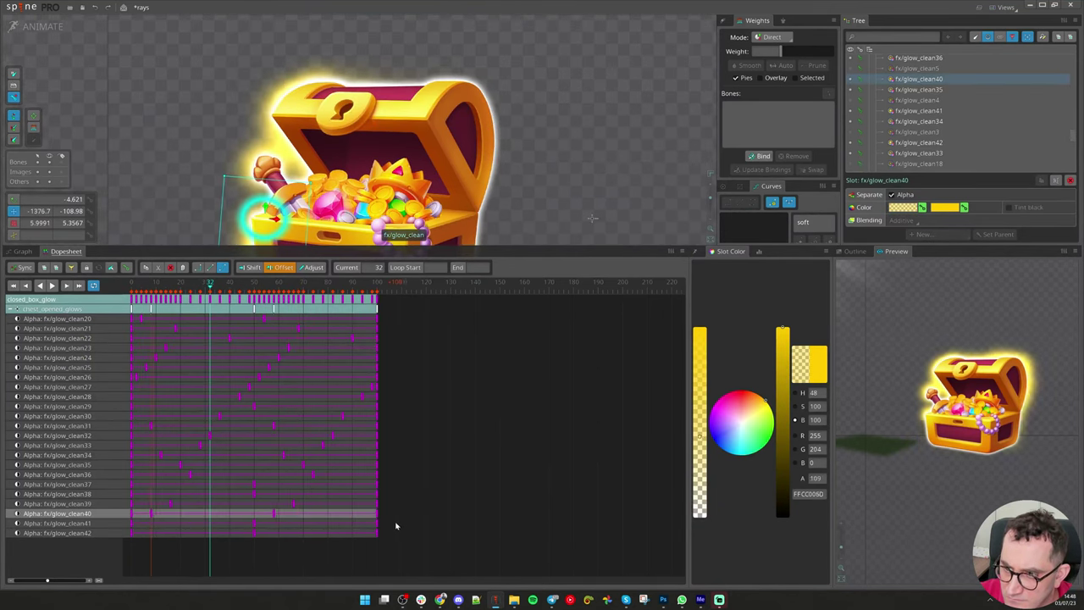
pyautogui.click(177, 533)
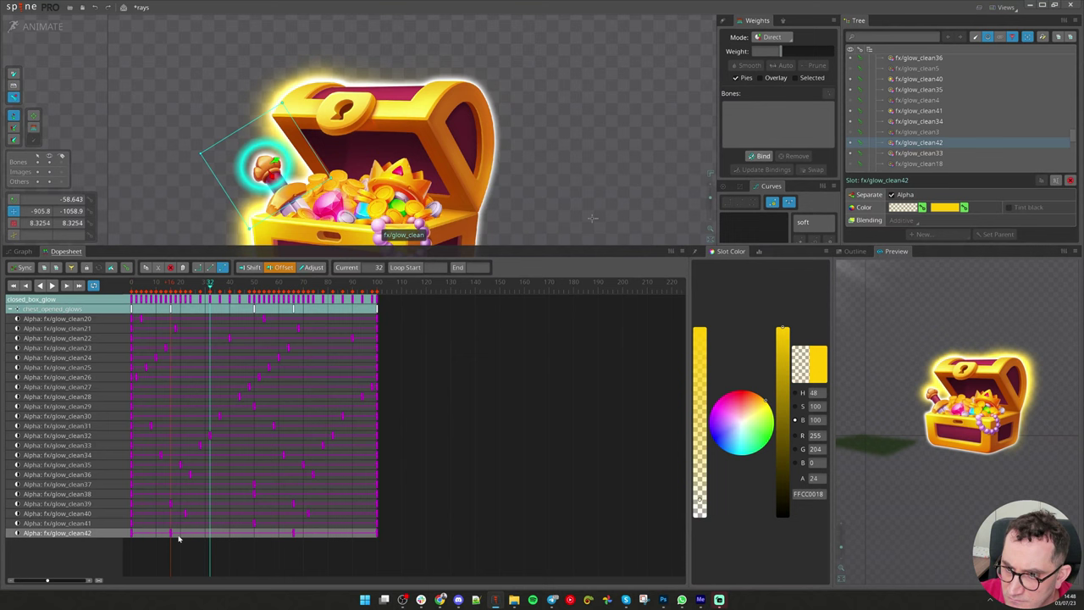
pyautogui.click(165, 522)
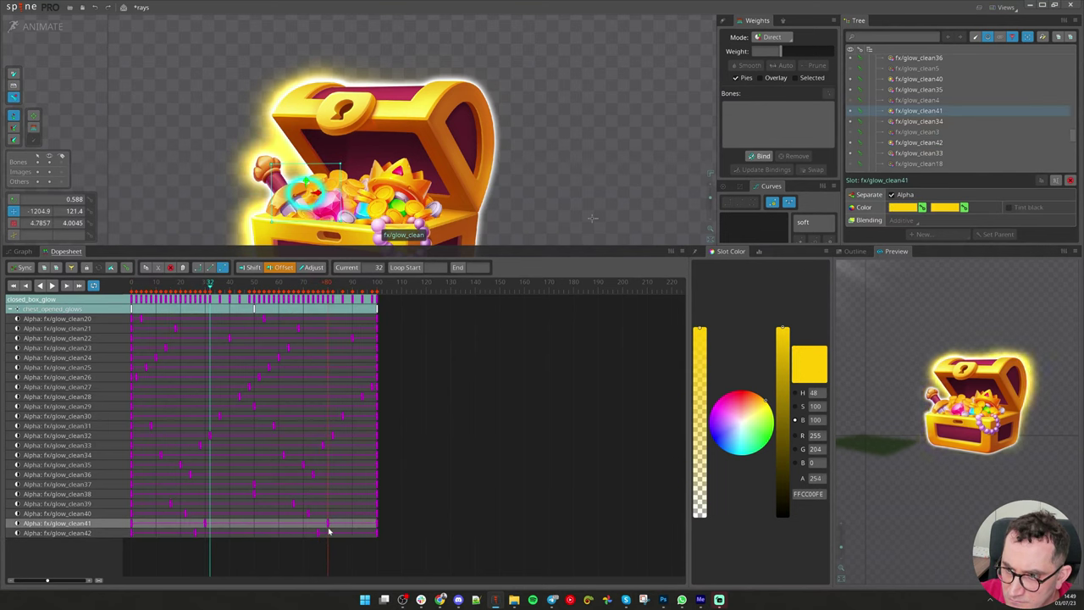
pyautogui.click(216, 484)
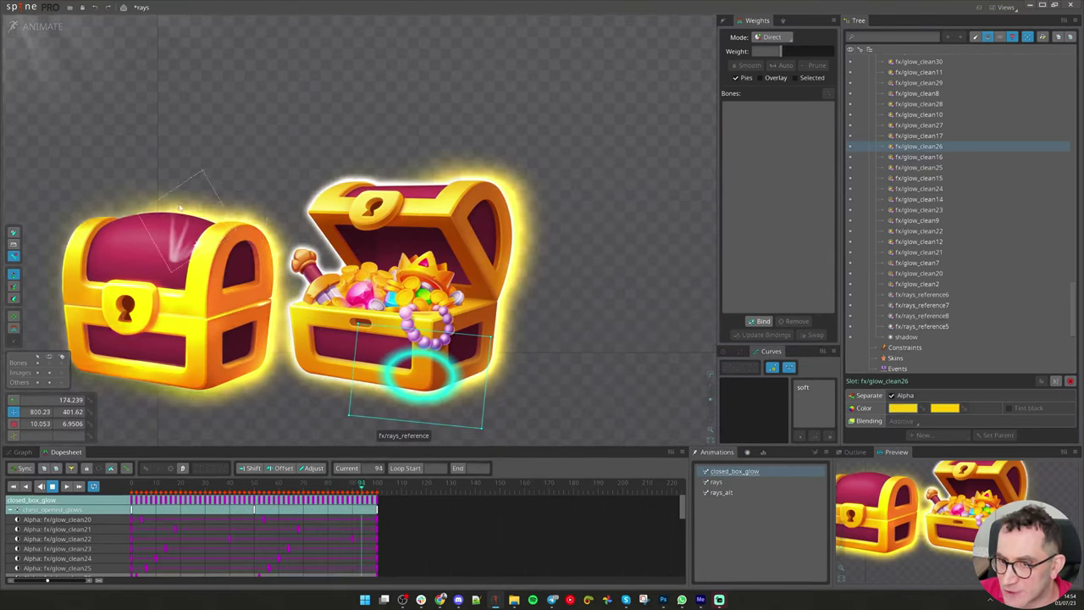
# In setup mode, show the full tree again and expand the fx images folder
pyautogui.click(37, 31)
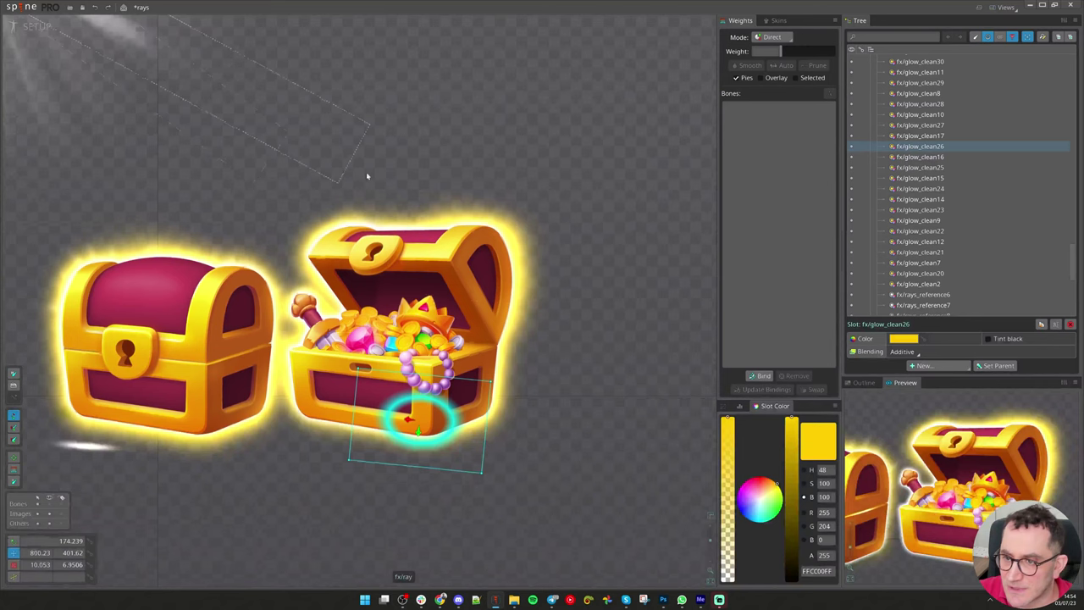
pyautogui.scroll(-2, 953, 268)
pyautogui.click(953, 268)
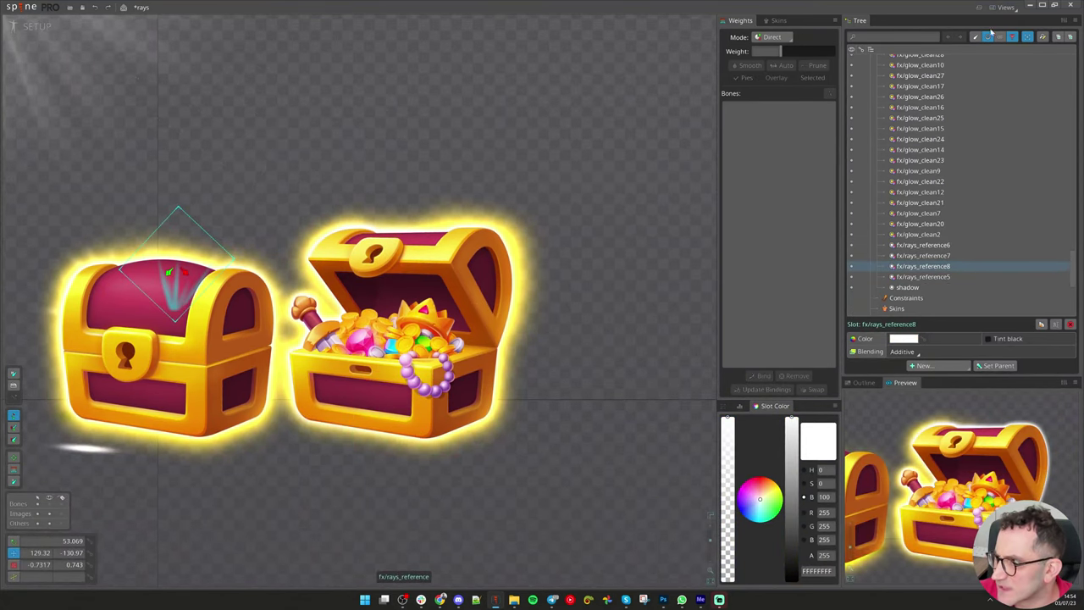
pyautogui.click(989, 35)
pyautogui.scroll(-15, 975, 161)
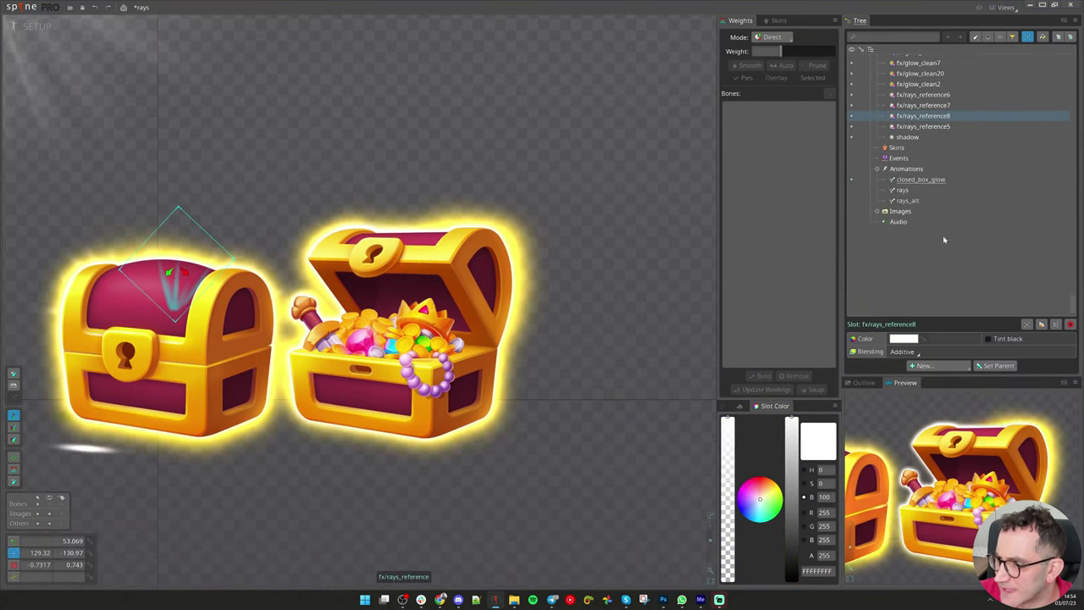
pyautogui.scroll(-3, 339, 381)
pyautogui.click(877, 203)
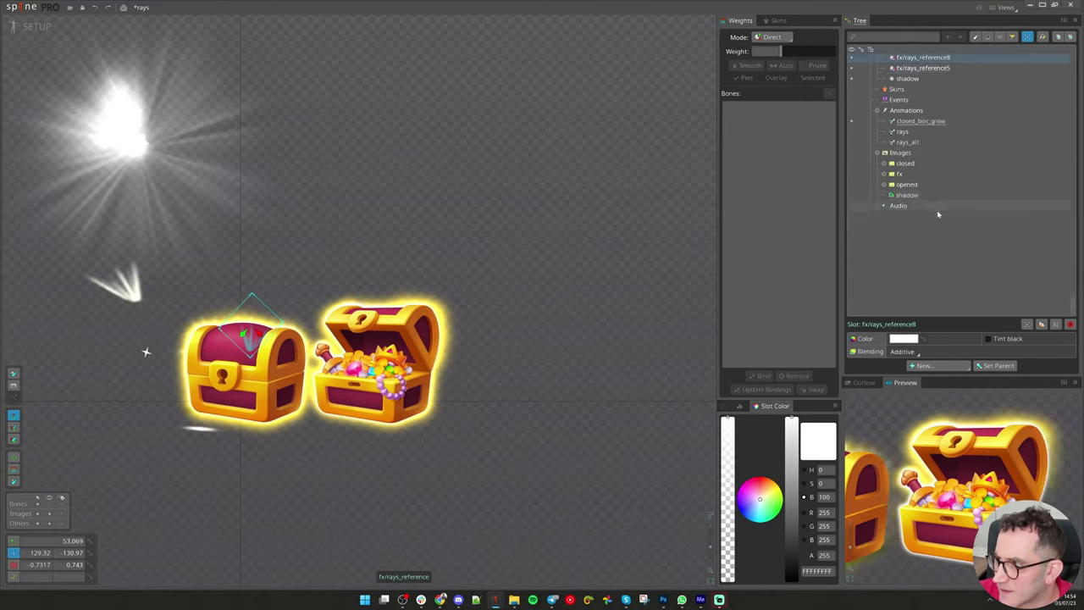
pyautogui.scroll(-5, 937, 207)
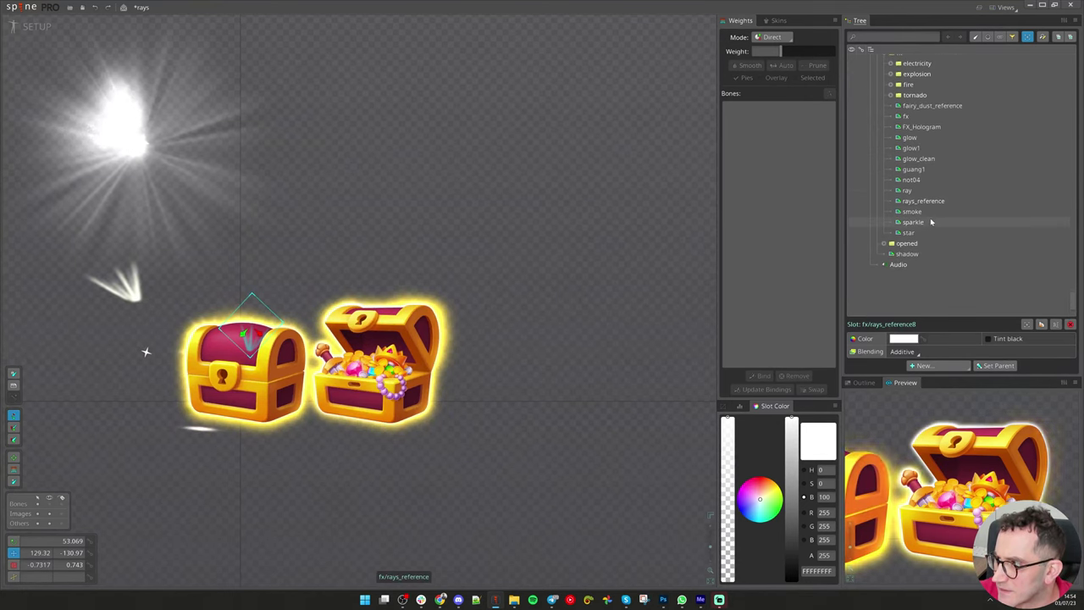
# Place a rays_reference image above the open chest, rotated to about 220°, with its slot blending set to Additive
pyautogui.click(923, 200)
pyautogui.press('c')
pyautogui.moveTo(594, 114); pyautogui.dragTo(510, 351)
pyautogui.scroll(15, 971, 114)
pyautogui.click(923, 88)
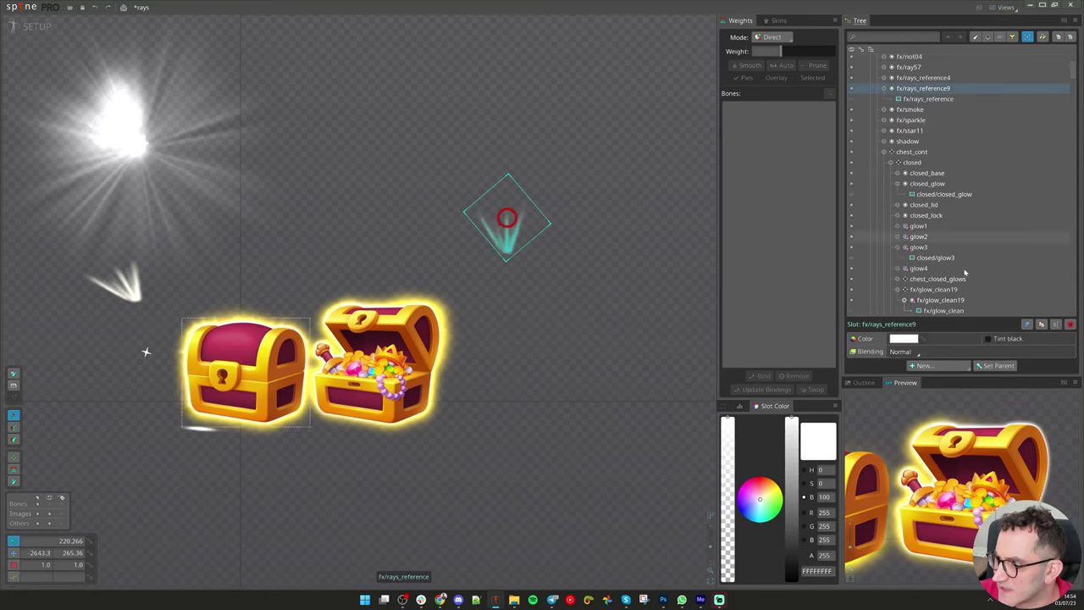
# Scale the rays image to about 0.64 and place it on the open lid's left corner, rotated to about 243°
pyautogui.scroll(4, 542, 258)
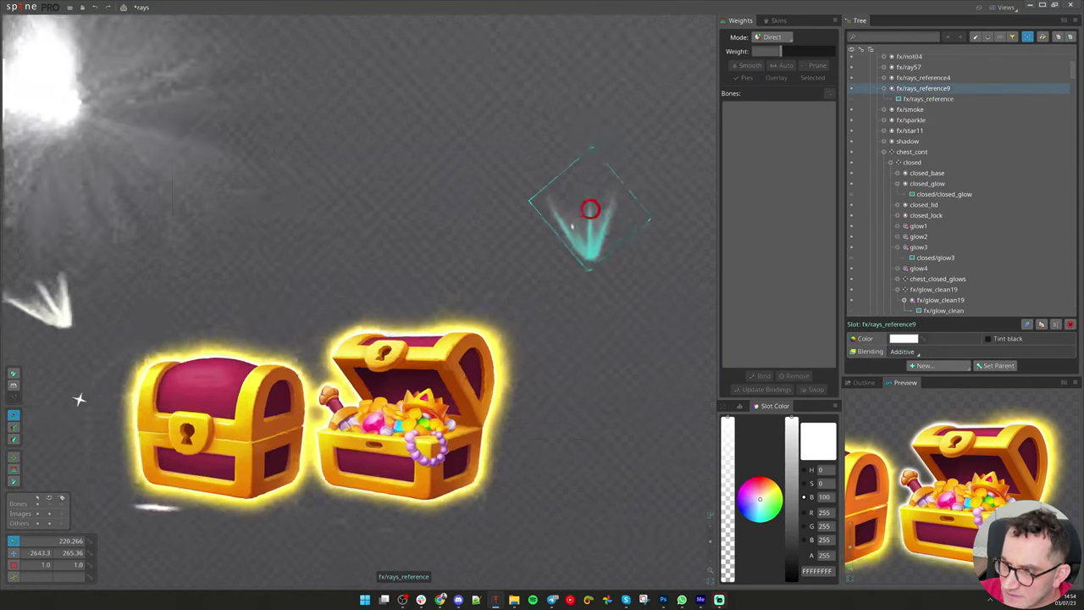
pyautogui.press('x')
pyautogui.moveTo(683, 133); pyautogui.dragTo(692, 123)
pyautogui.moveTo(657, 299); pyautogui.dragTo(410, 372)
pyautogui.press('v')
pyautogui.press('c')
pyautogui.moveTo(585, 235); pyautogui.dragTo(570, 182)
pyautogui.press('v')
pyautogui.moveTo(569, 182); pyautogui.dragTo(569, 199)
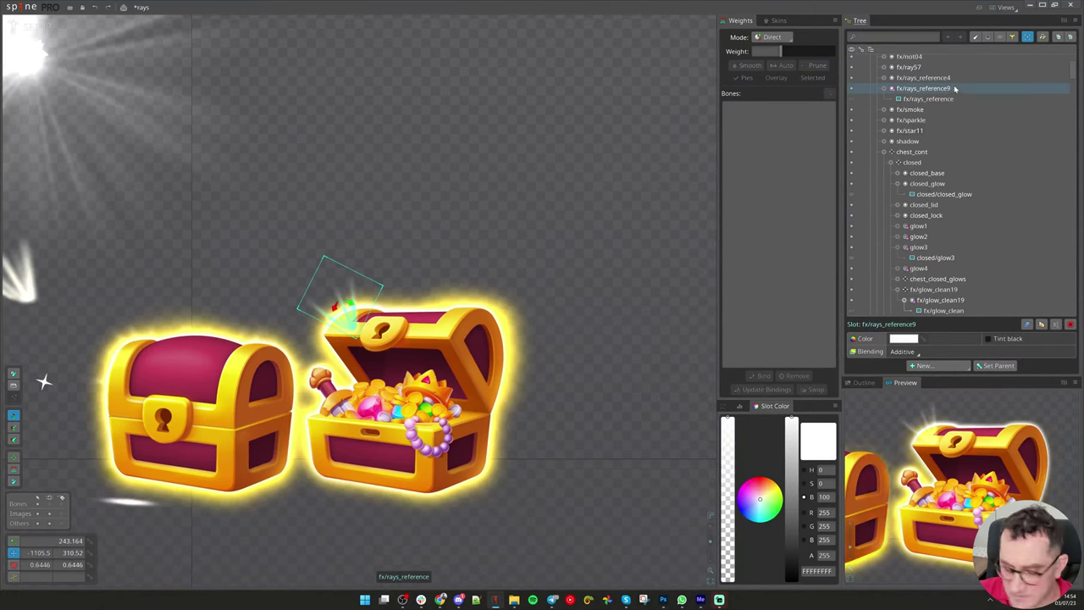
# Parent the new rays slot to the opened bone
pyautogui.click(998, 365)
pyautogui.scroll(-5, 927, 222)
pyautogui.click(914, 218)
pyautogui.scroll(3, 401, 259)
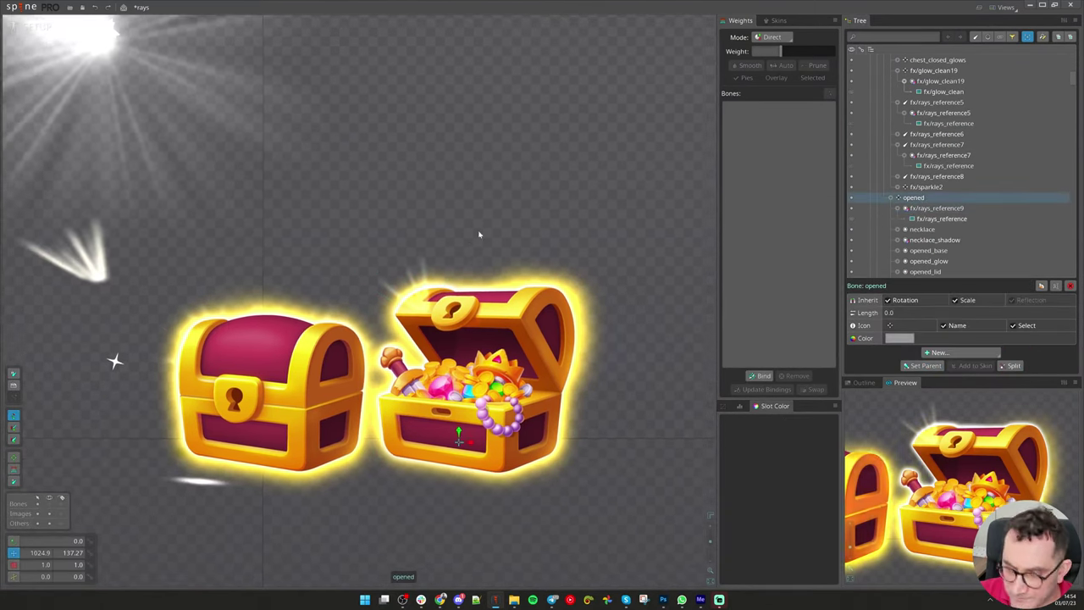
# Create a bone about 291 long for the rays slot, running from the rays' base toward their tips
pyautogui.scroll(1, 410, 307)
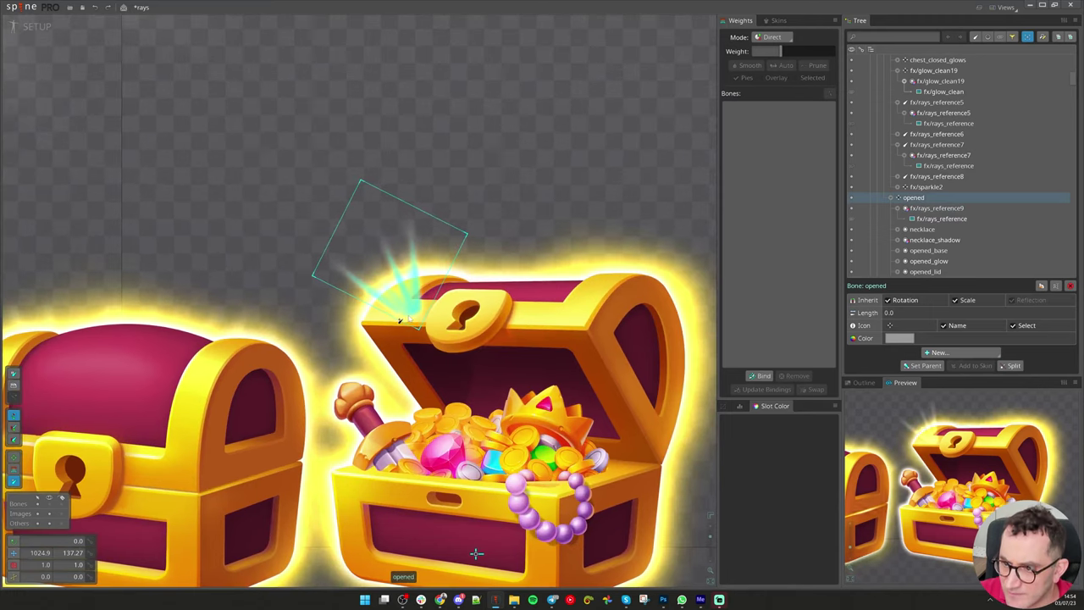
pyautogui.moveTo(412, 311); pyautogui.dragTo(369, 228)
pyautogui.scroll(-5, 373, 233)
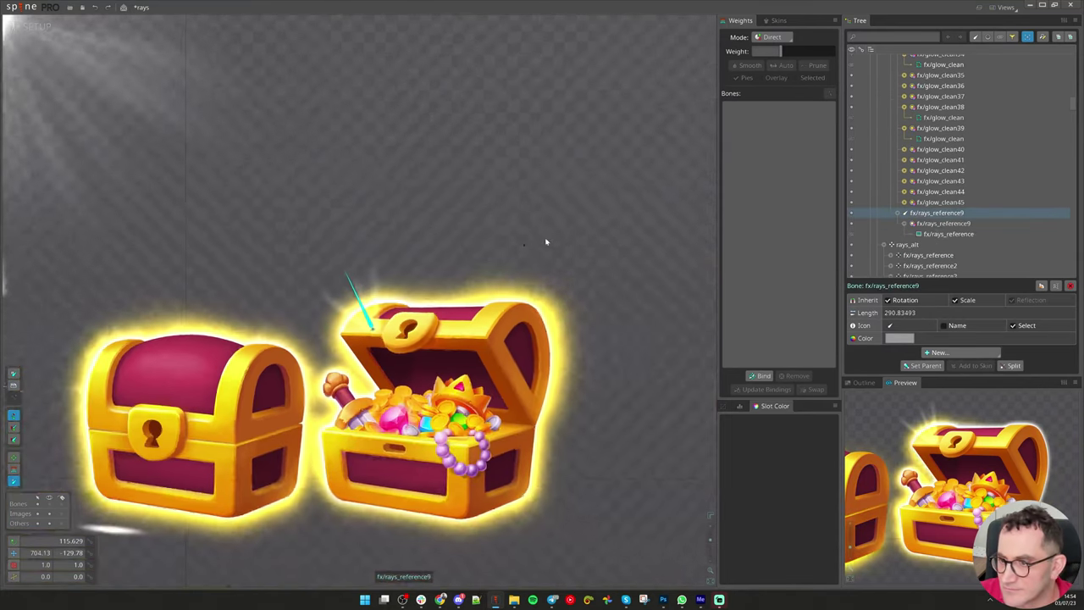
# Move the fx/rays_reference9 slot down the draw order to directly above the shadow slot
pyautogui.scroll(5, 203, 303)
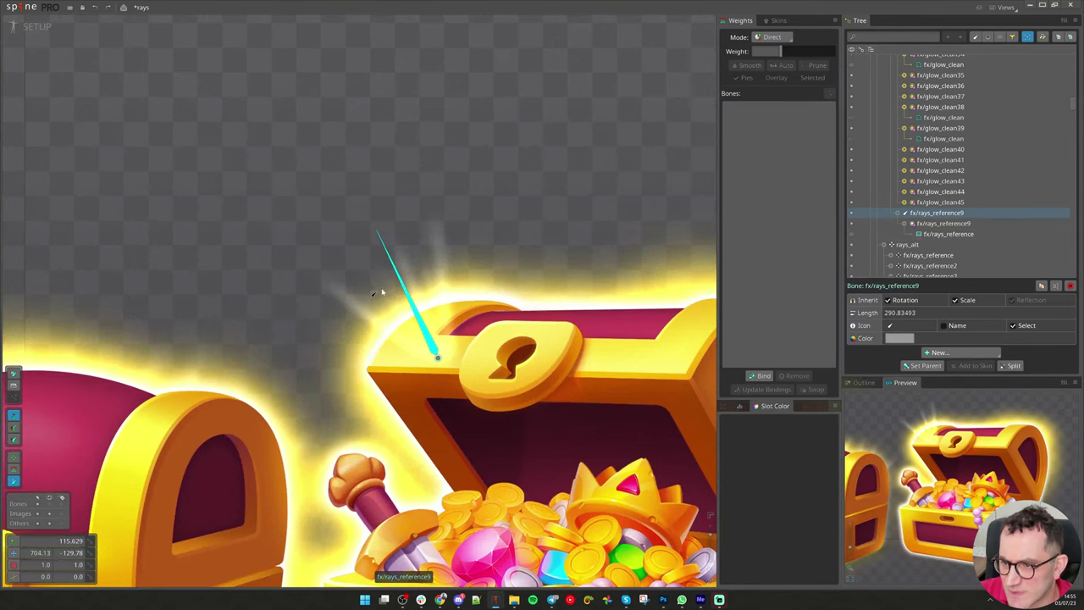
pyautogui.scroll(-3, 413, 322)
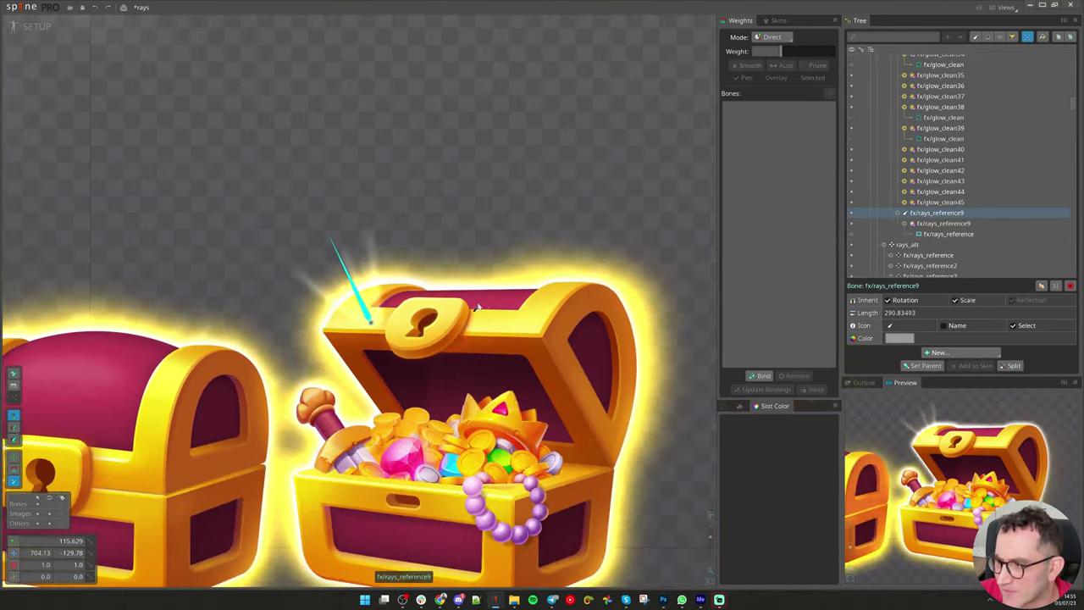
pyautogui.scroll(-2, 459, 308)
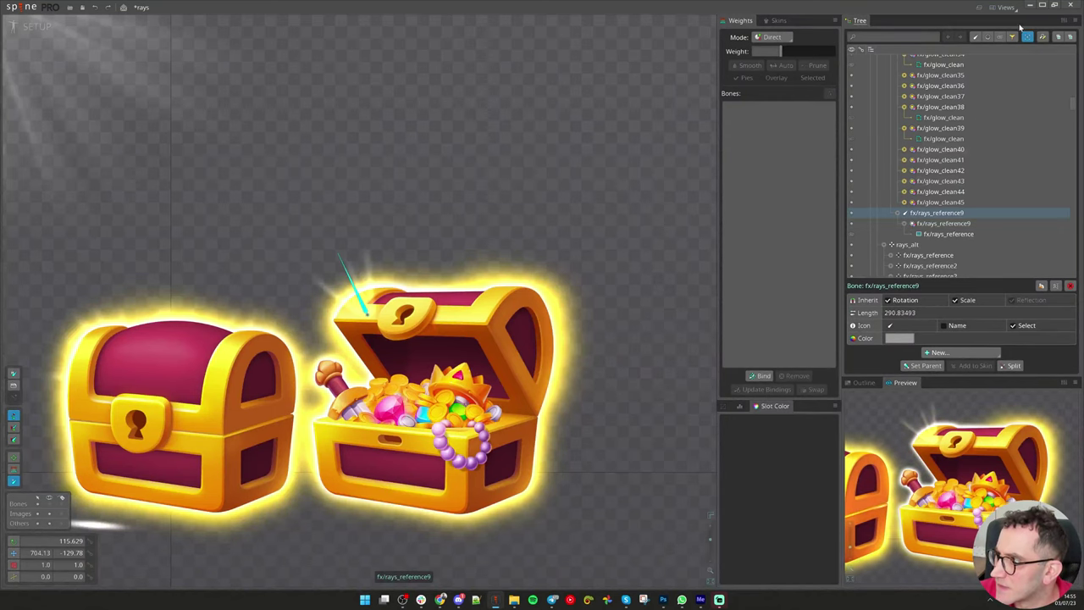
pyautogui.click(989, 39)
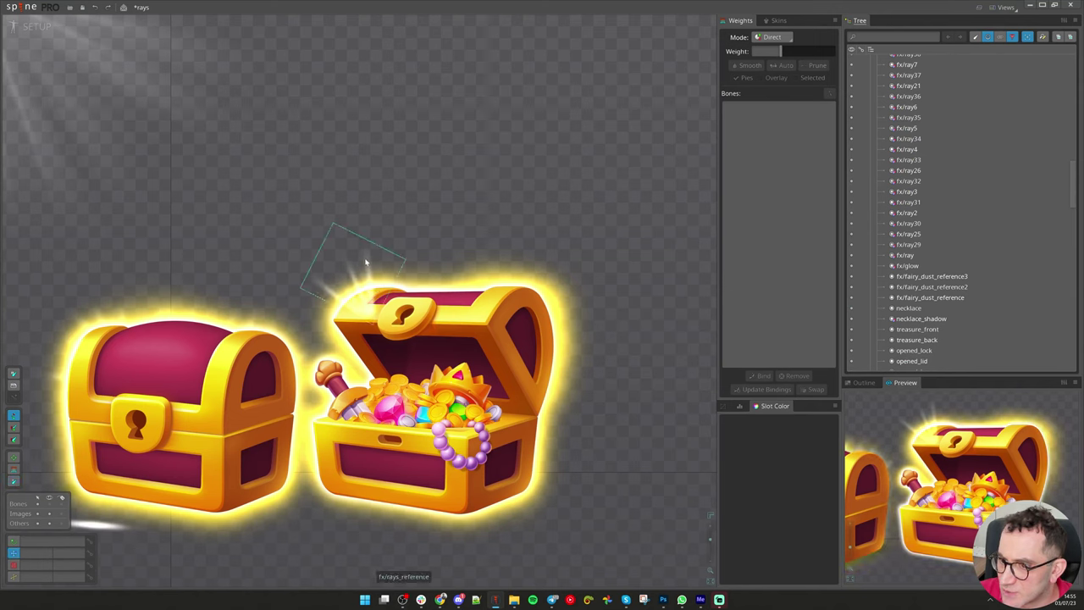
pyautogui.click(366, 262)
pyautogui.scroll(10, 924, 138)
pyautogui.moveTo(921, 82); pyautogui.dragTo(940, 152)
pyautogui.scroll(-3, 941, 256)
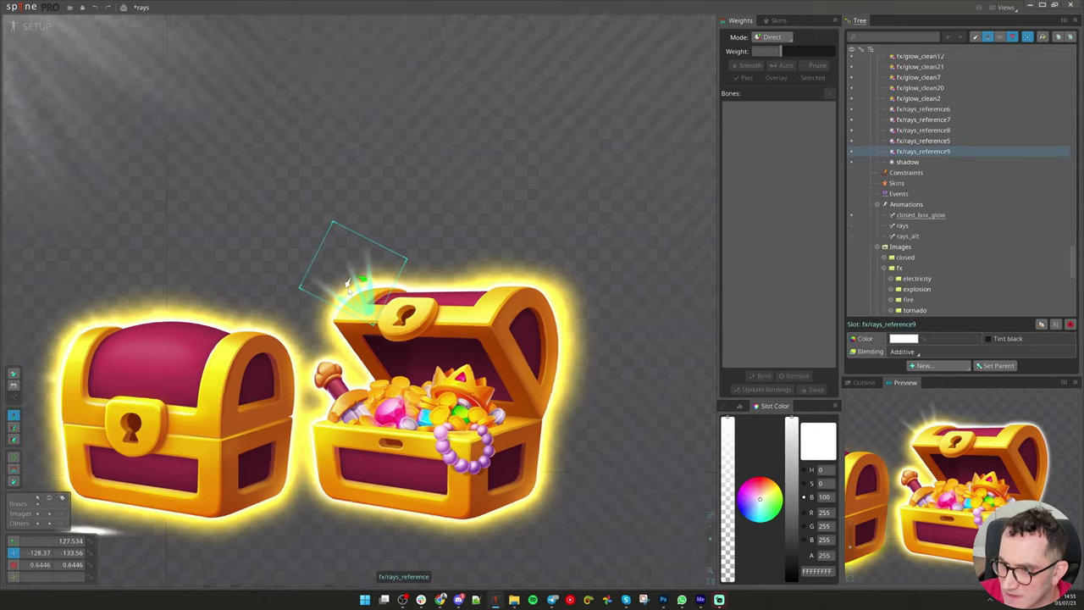
# Rotate the rays bone at the open lid's left corner to about 142° and save the project
pyautogui.press('space')
pyautogui.scroll(2, 350, 290)
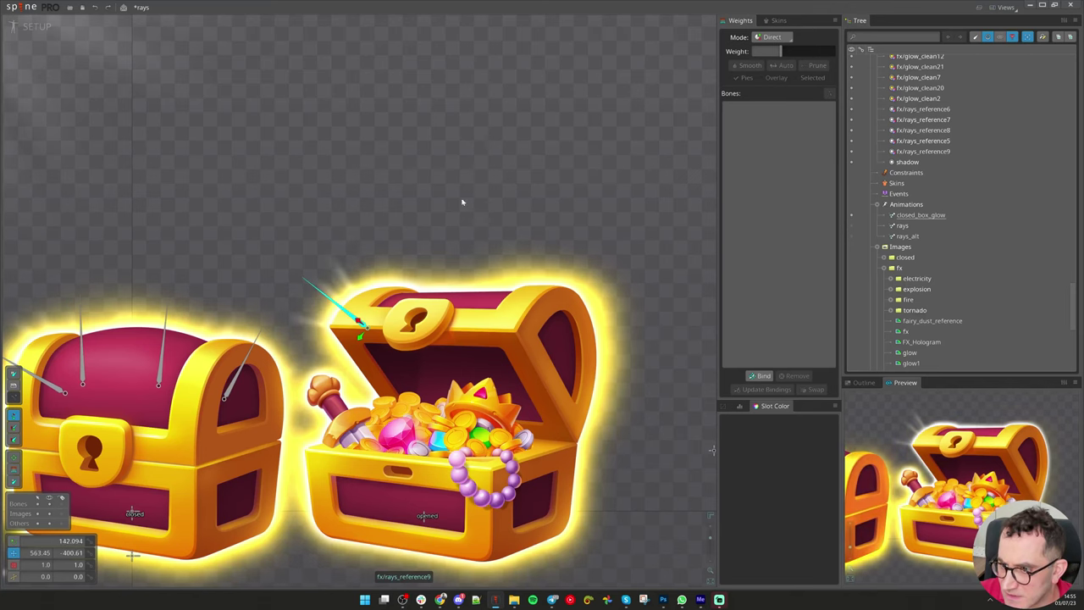
pyautogui.scroll(-3, 455, 261)
pyautogui.hotkey('ctrl', 's')
# Switch to Animate mode and key the rays bone's rotation and scale at frame 0 of closed_box_glow
pyautogui.click(36, 26)
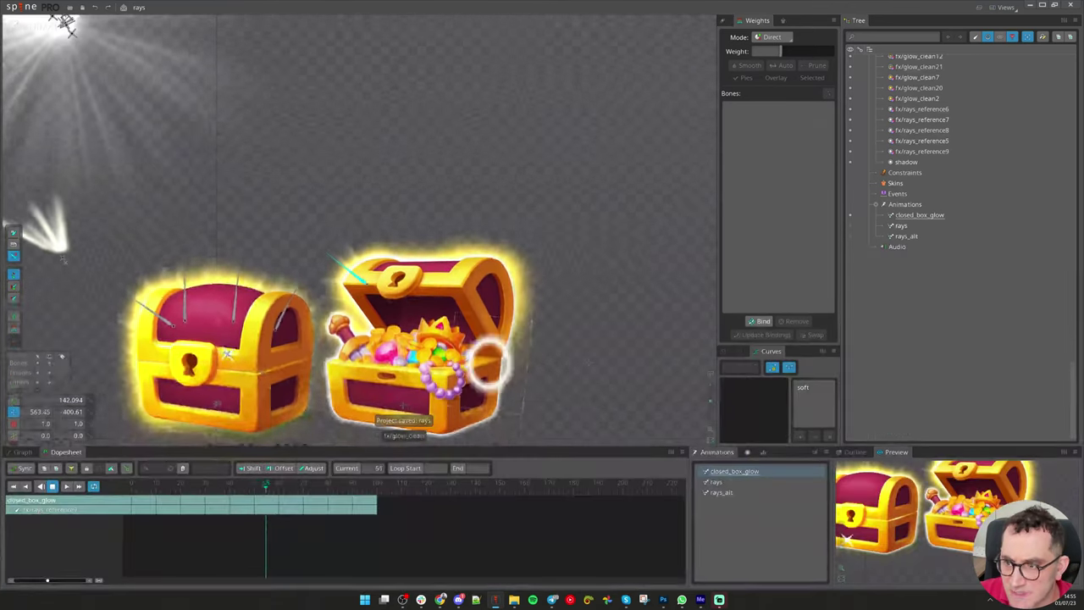
pyautogui.moveTo(171, 483); pyautogui.dragTo(121, 499)
pyautogui.click(90, 401)
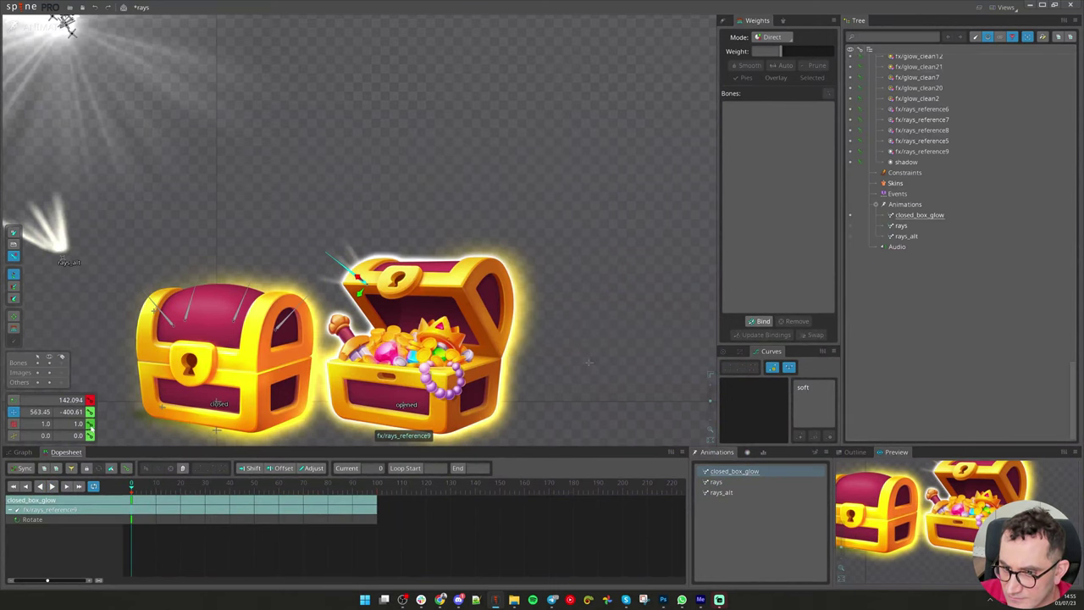
pyautogui.click(90, 425)
pyautogui.moveTo(653, 310); pyautogui.dragTo(646, 235)
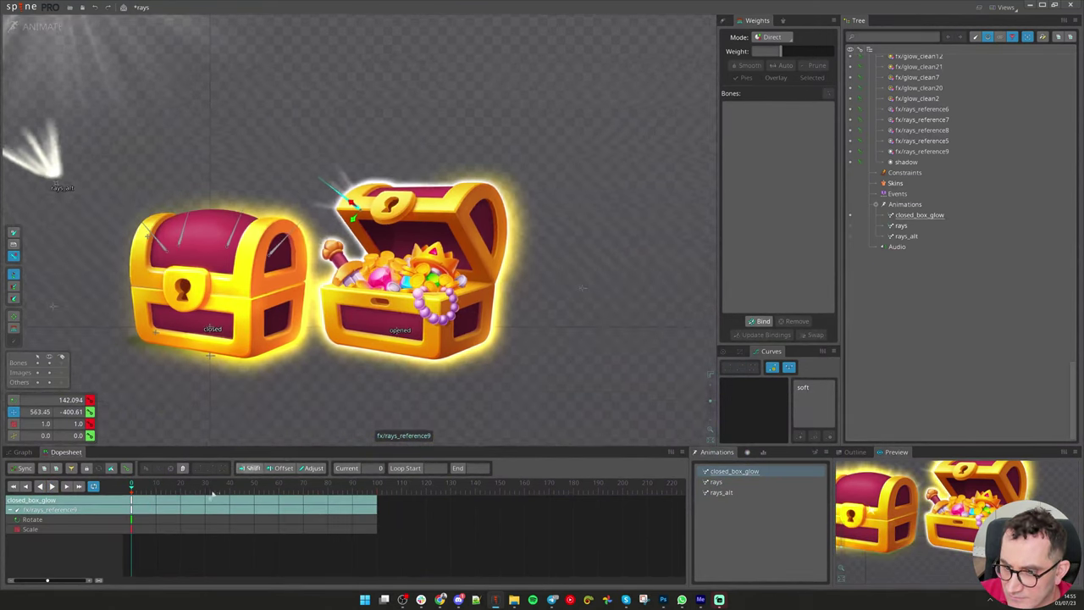
# Key the rays bone's rotation at about 118° on frame 99 and its scale at about 1.25 by 1.15 on frame 50
pyautogui.moveTo(137, 488); pyautogui.dragTo(377, 501)
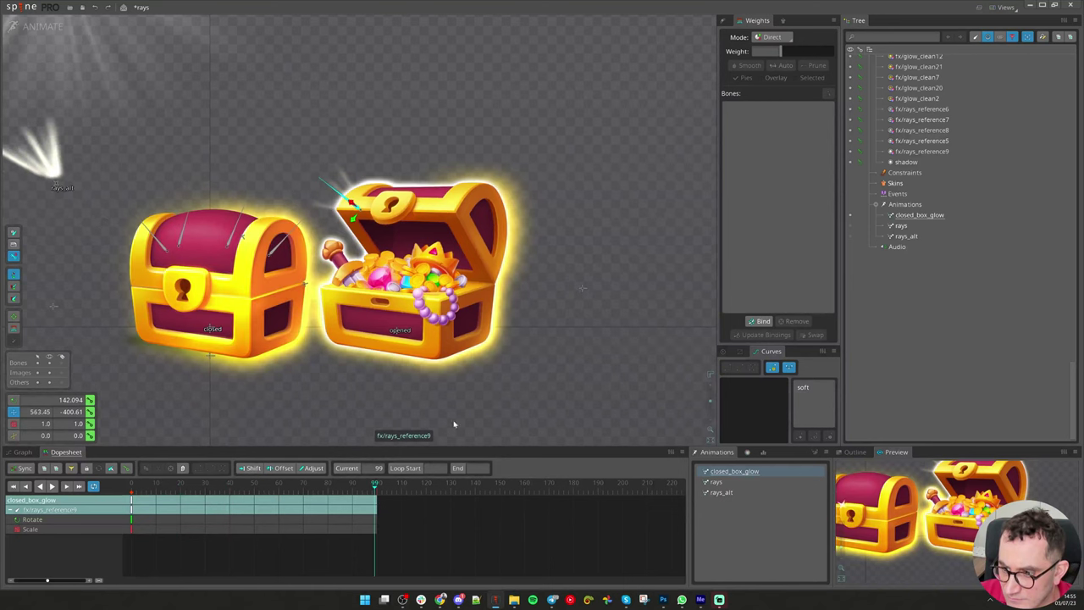
pyautogui.moveTo(453, 423); pyautogui.dragTo(622, 321)
pyautogui.click(355, 198)
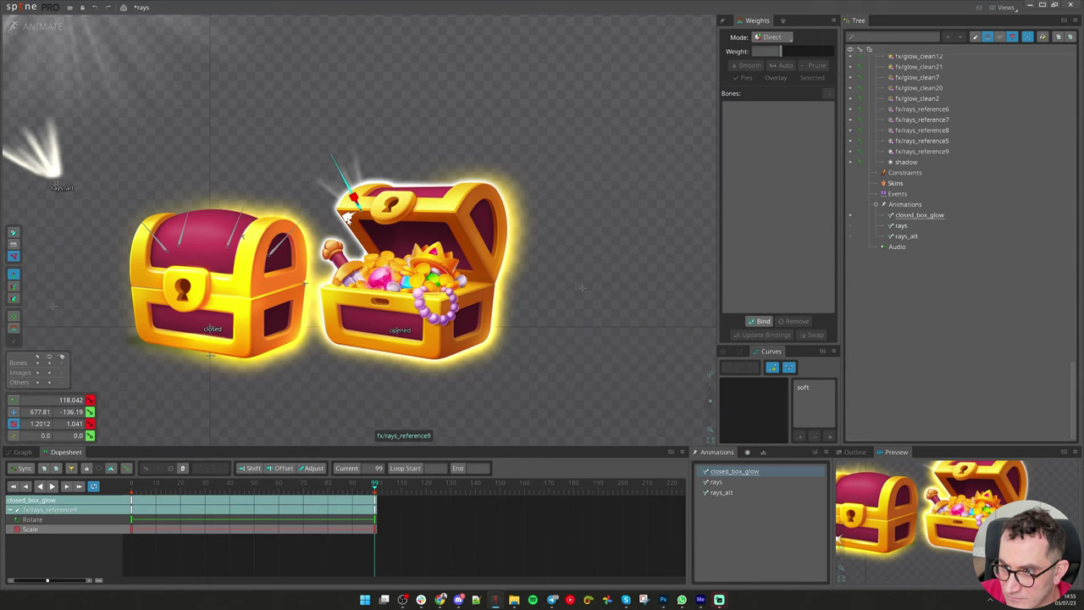
pyautogui.moveTo(354, 196); pyautogui.dragTo(352, 191)
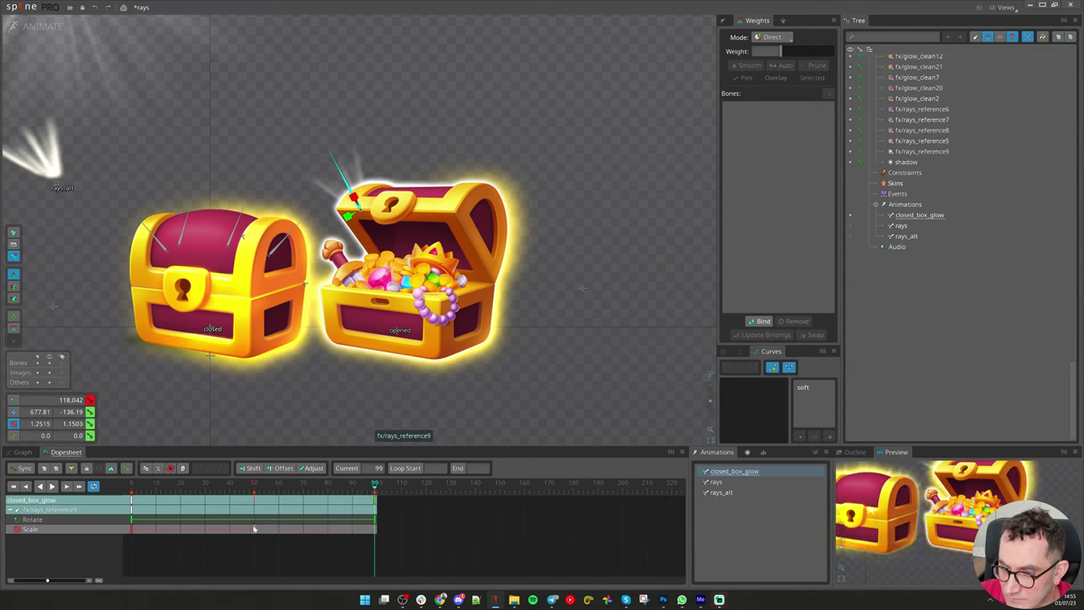
pyautogui.press('space')
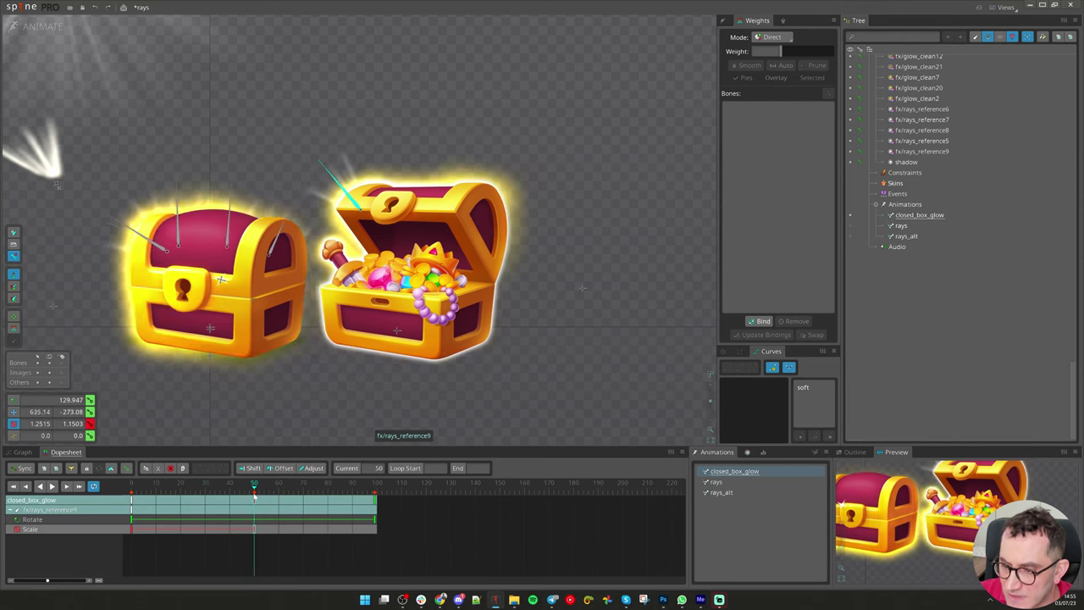
# Scale the rays bone down to about 0.39 at frame 0 and copy that scale key to frame 100
pyautogui.click(415, 226)
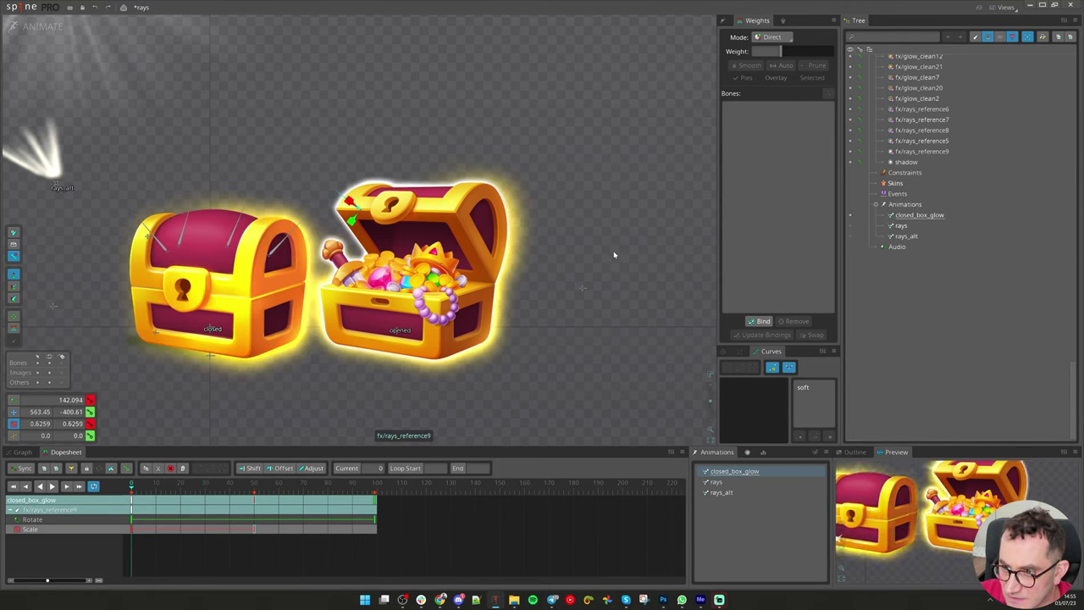
pyautogui.click(140, 534)
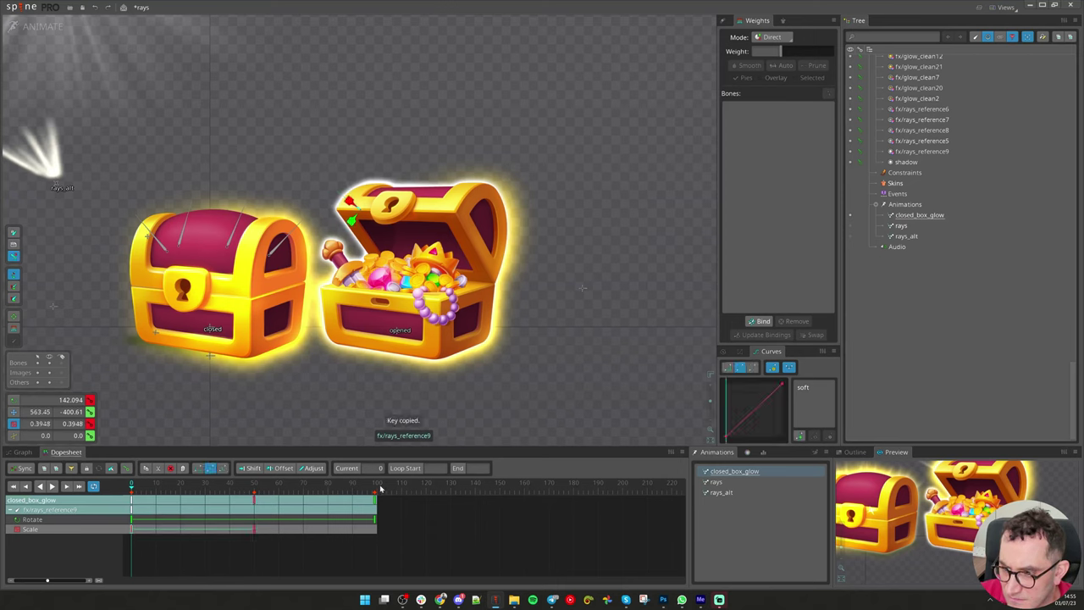
pyautogui.click(380, 489)
pyautogui.hotkey('ctrl', 'v')
# Apply the soft curve preset to all of the rays bone's scale keys and play the animation
pyautogui.moveTo(397, 552); pyautogui.dragTo(158, 516)
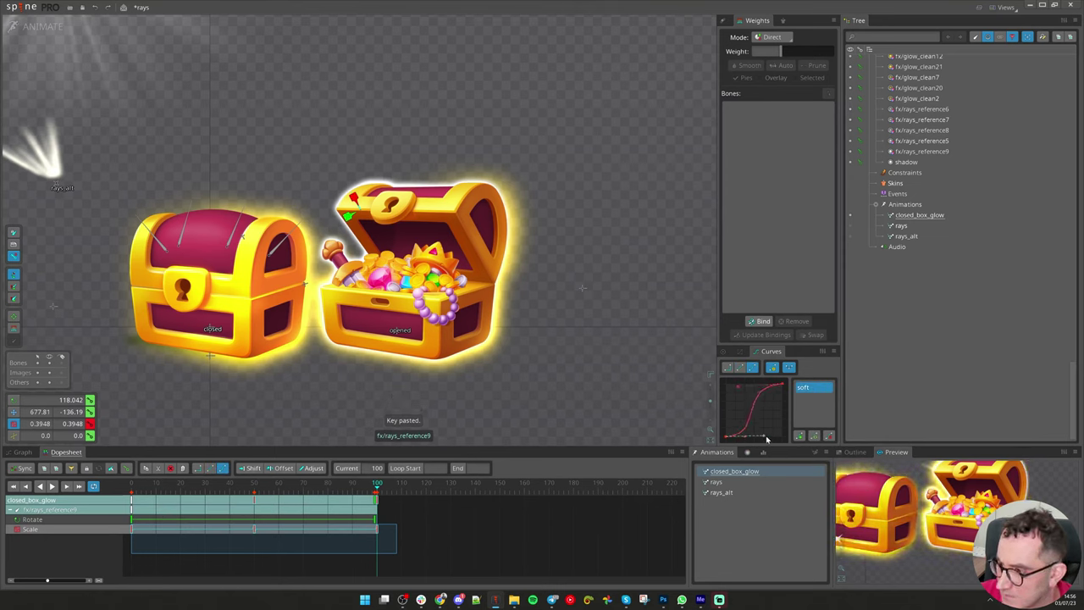
pyautogui.press('space')
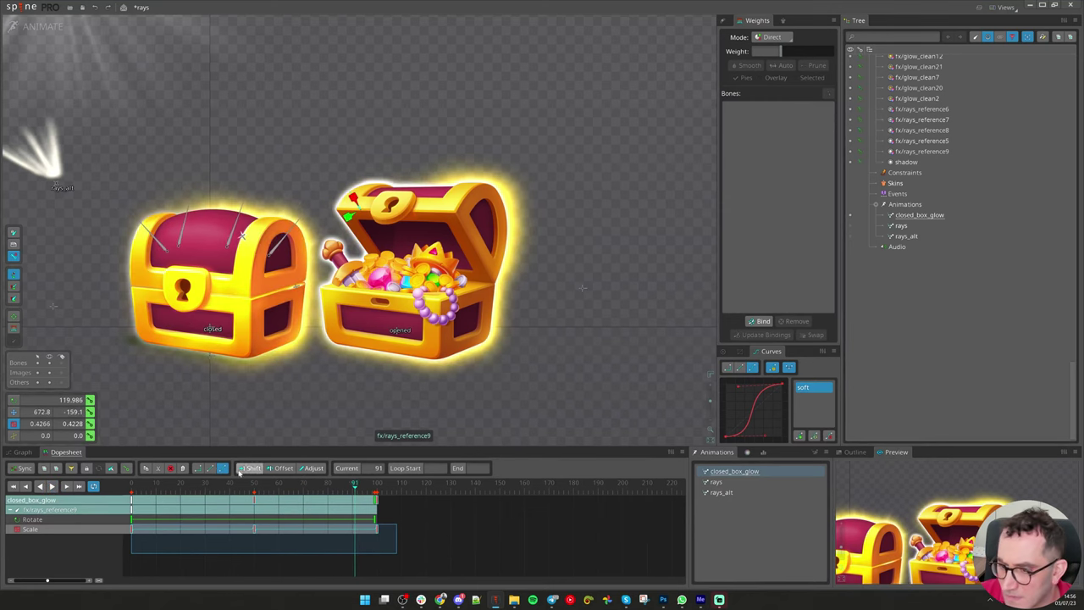
# Reduce the rays bone's X scale at frame 50 to about 0.89 and soften the easing curve of the first two scale keys
pyautogui.moveTo(230, 488); pyautogui.dragTo(256, 490)
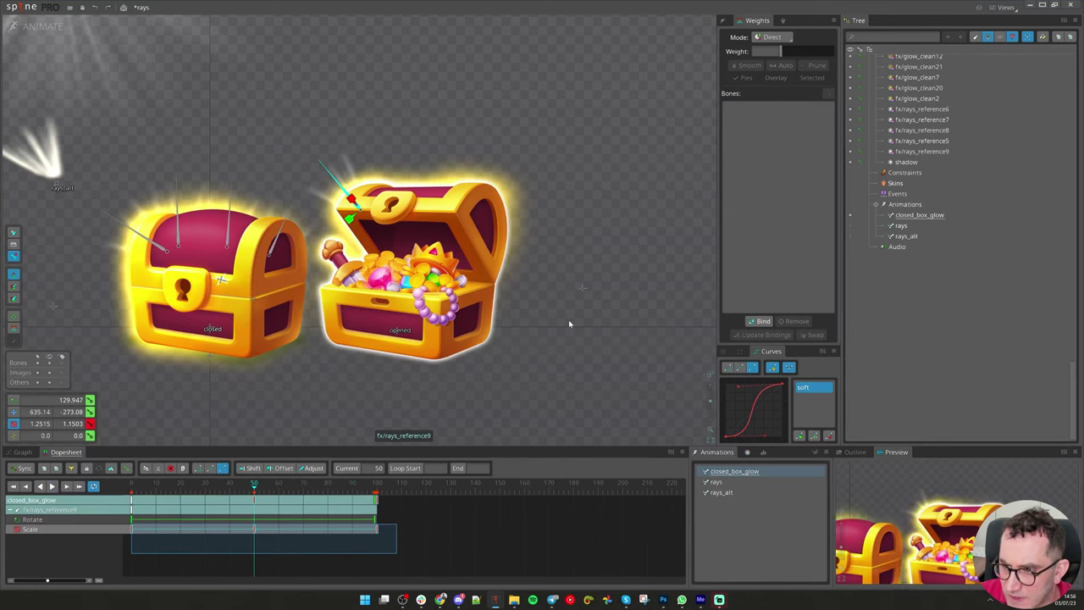
pyautogui.moveTo(351, 198); pyautogui.dragTo(353, 202)
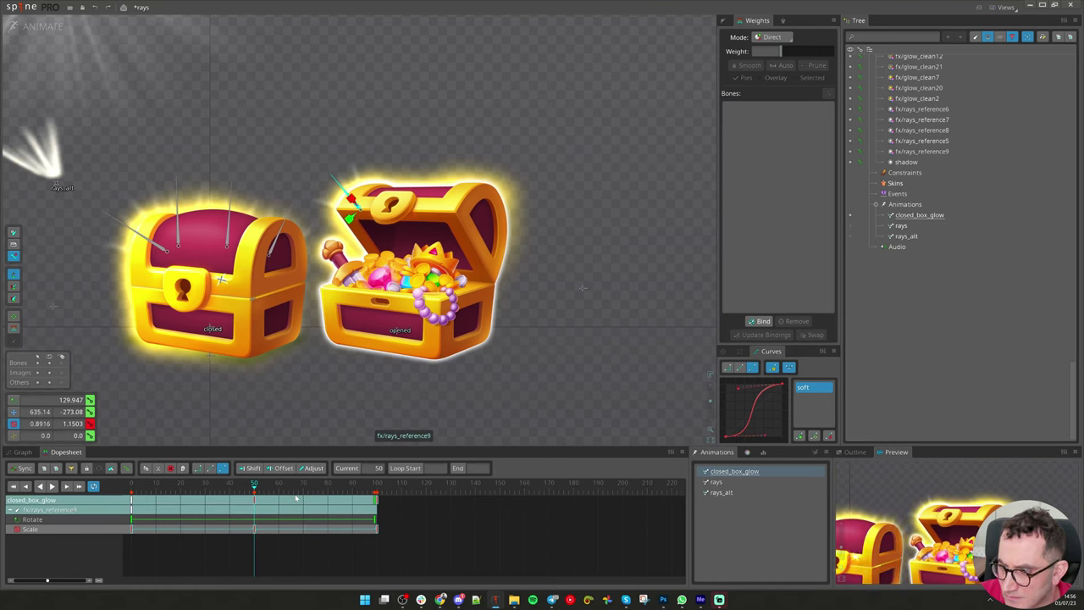
pyautogui.press('space')
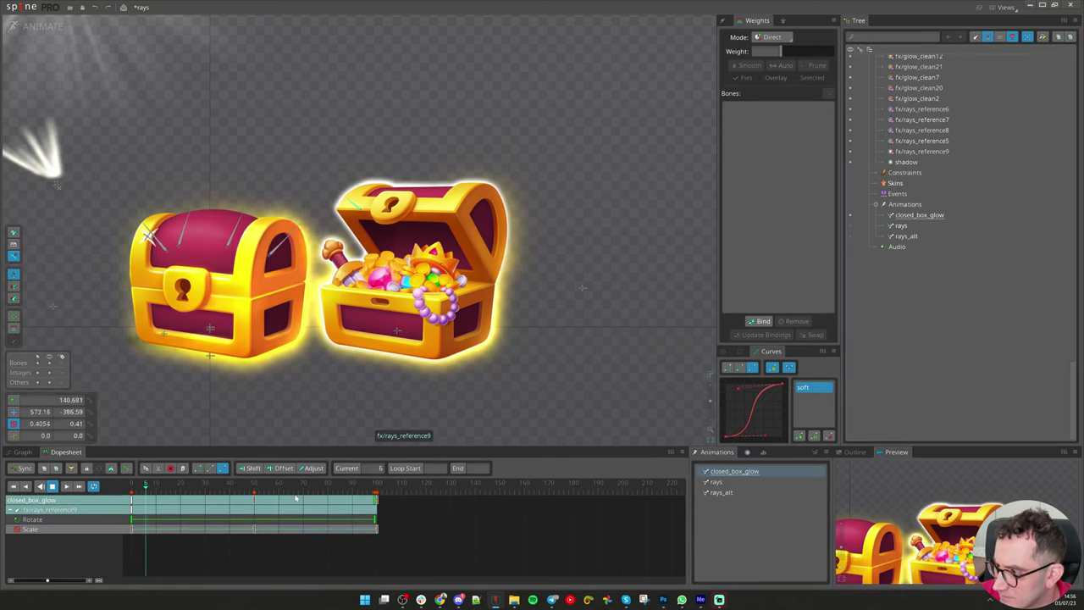
pyautogui.press('space')
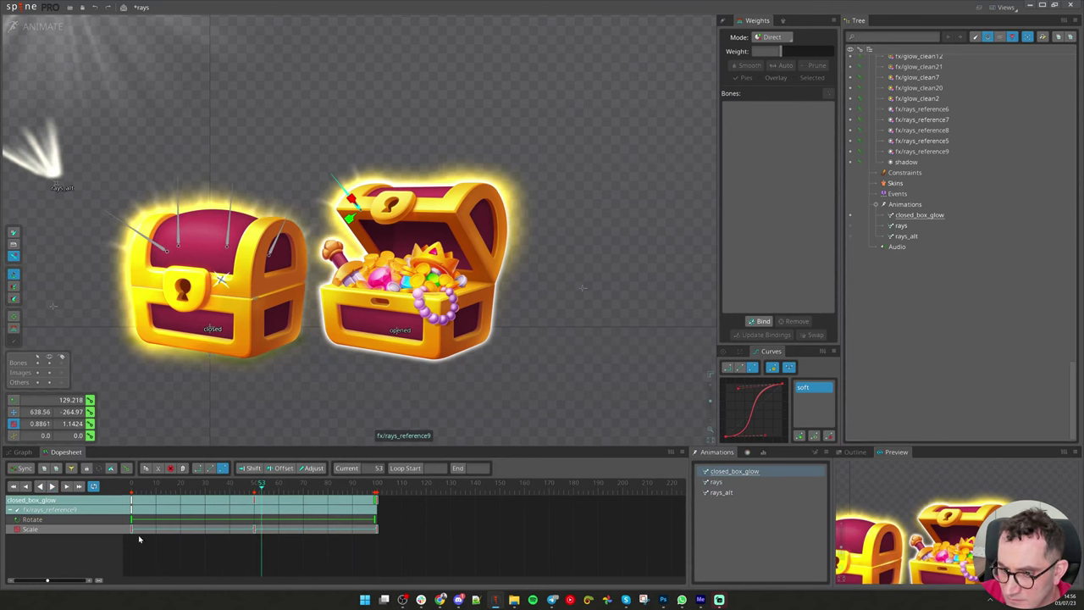
pyautogui.moveTo(145, 536); pyautogui.dragTo(131, 526)
pyautogui.moveTo(274, 543); pyautogui.dragTo(130, 524)
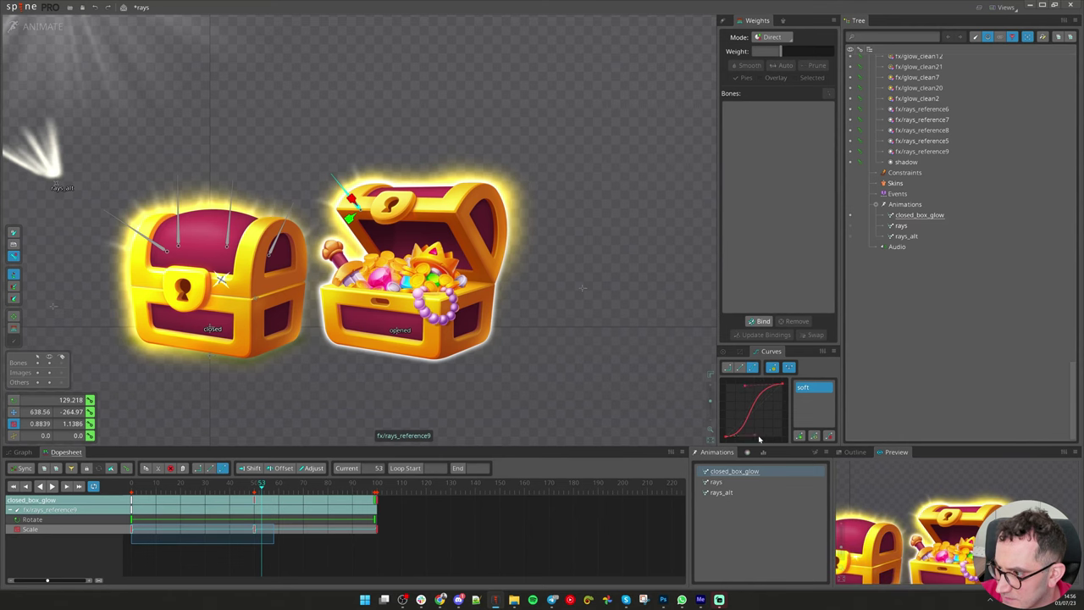
# Return to Setup mode and duplicate the rays bone three times, including its animation keys
pyautogui.click(38, 26)
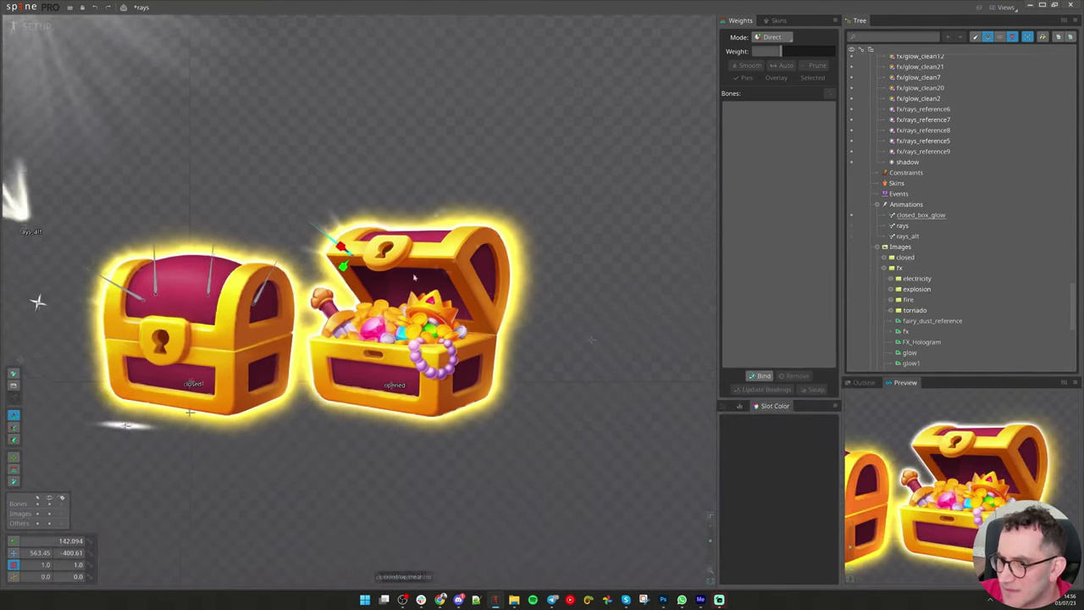
pyautogui.scroll(1, 415, 277)
pyautogui.click(987, 37)
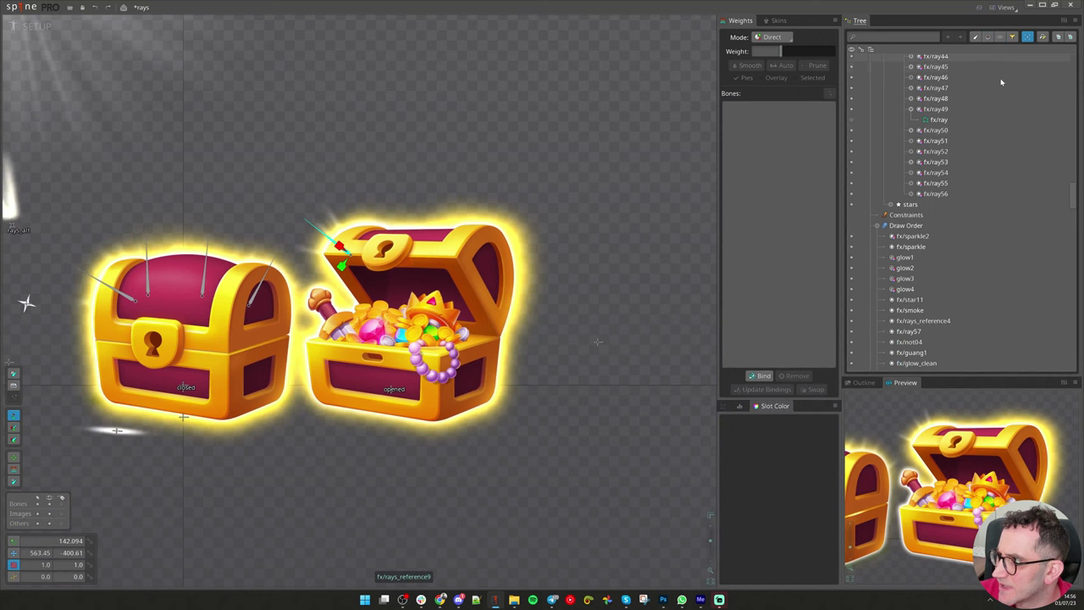
pyautogui.scroll(5, 936, 168)
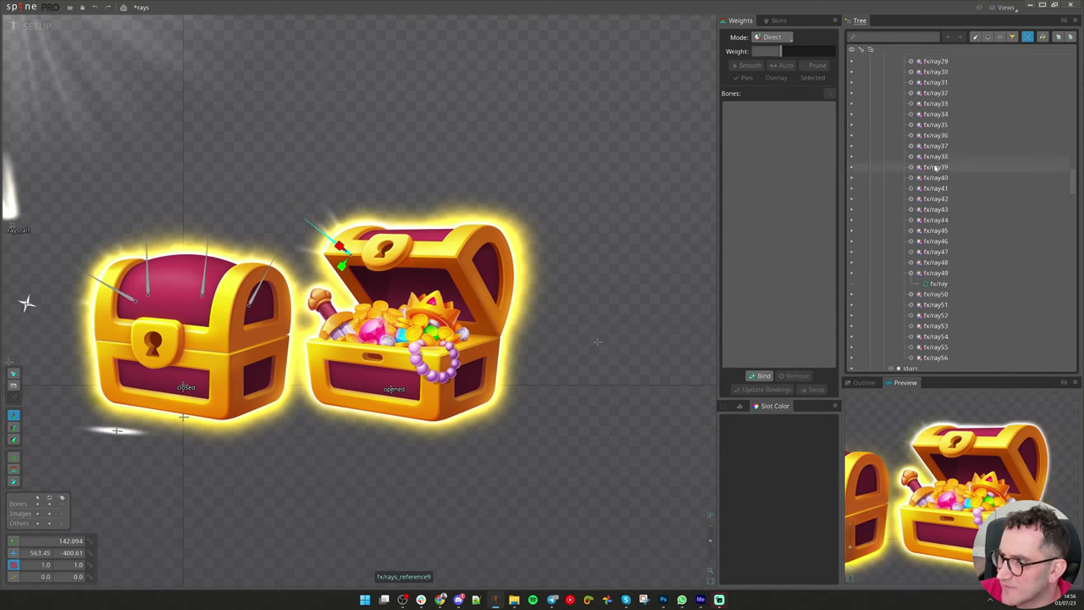
pyautogui.scroll(15, 936, 167)
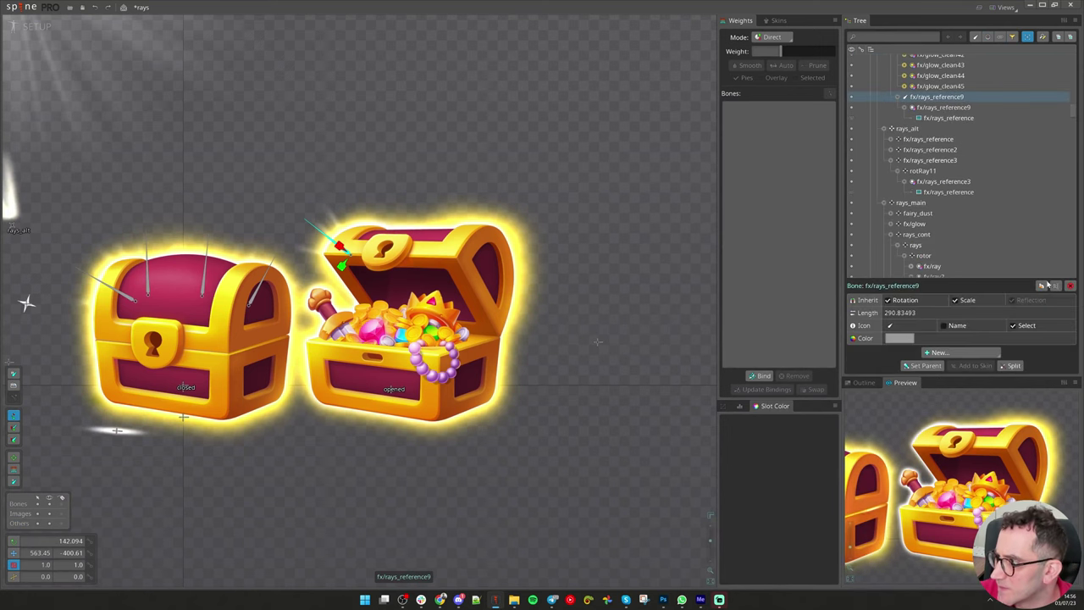
pyautogui.click(1045, 285)
pyautogui.click(350, 322)
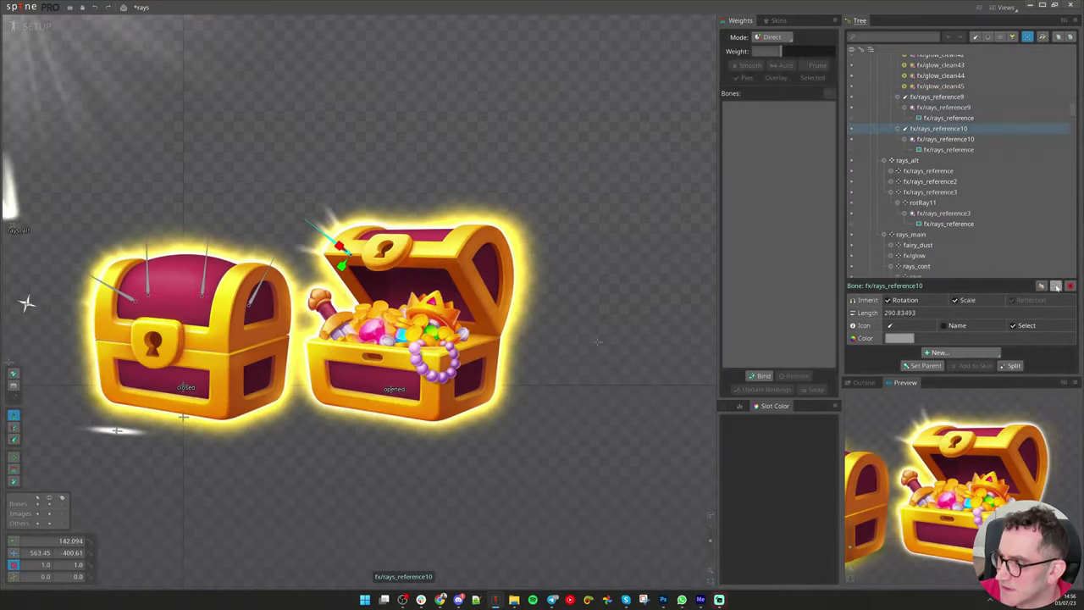
pyautogui.click(1043, 287)
pyautogui.click(349, 321)
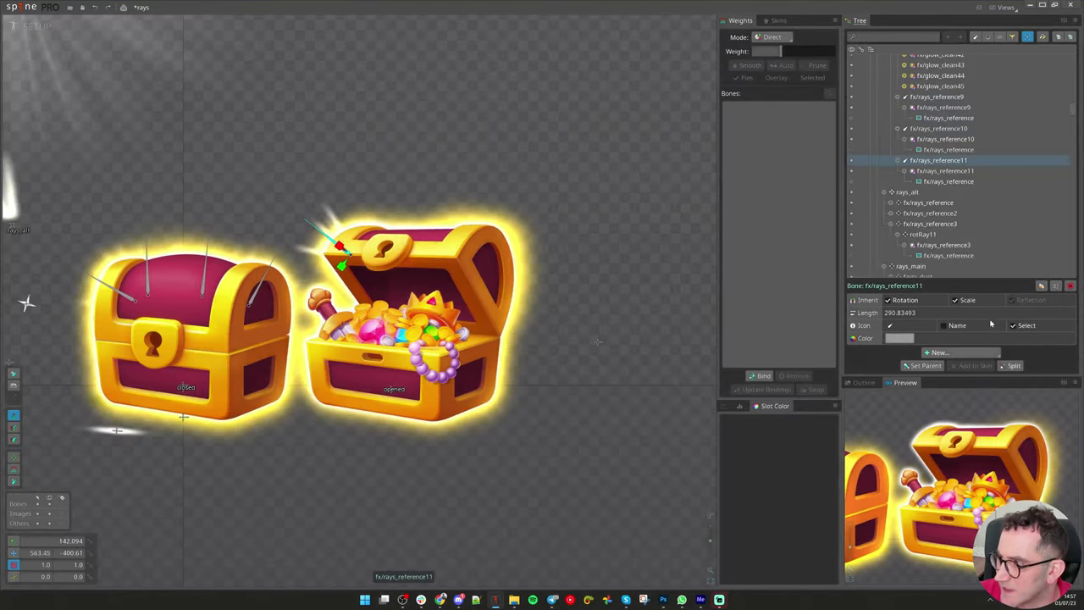
pyautogui.click(1045, 285)
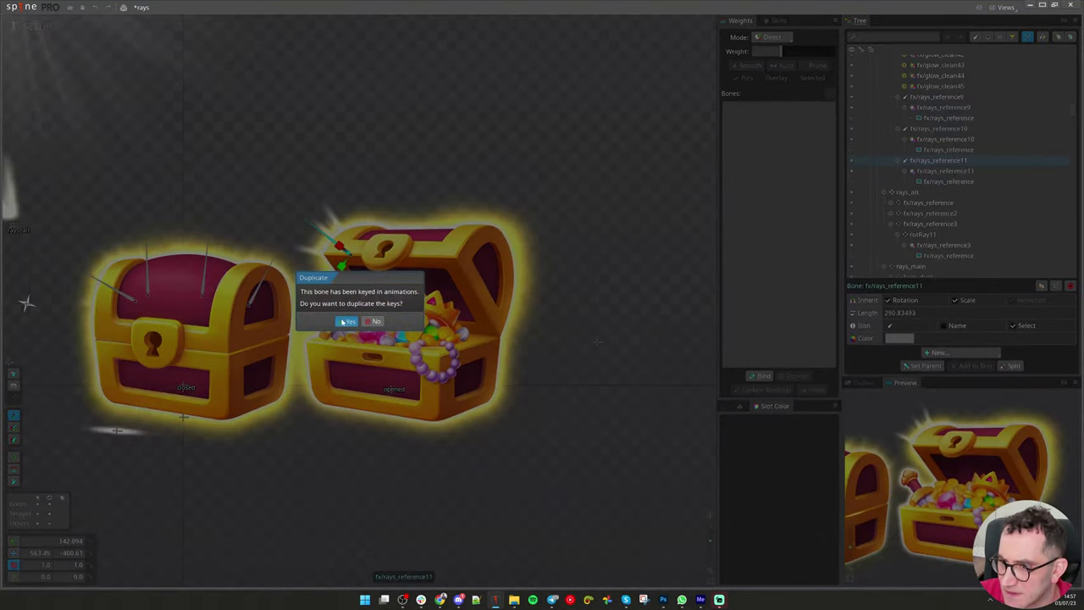
pyautogui.click(347, 321)
# Place the newest rays bone on the lid's right corner, rotated to about 48°, and duplicate it twice with its keys
pyautogui.moveTo(636, 114); pyautogui.dragTo(640, 305)
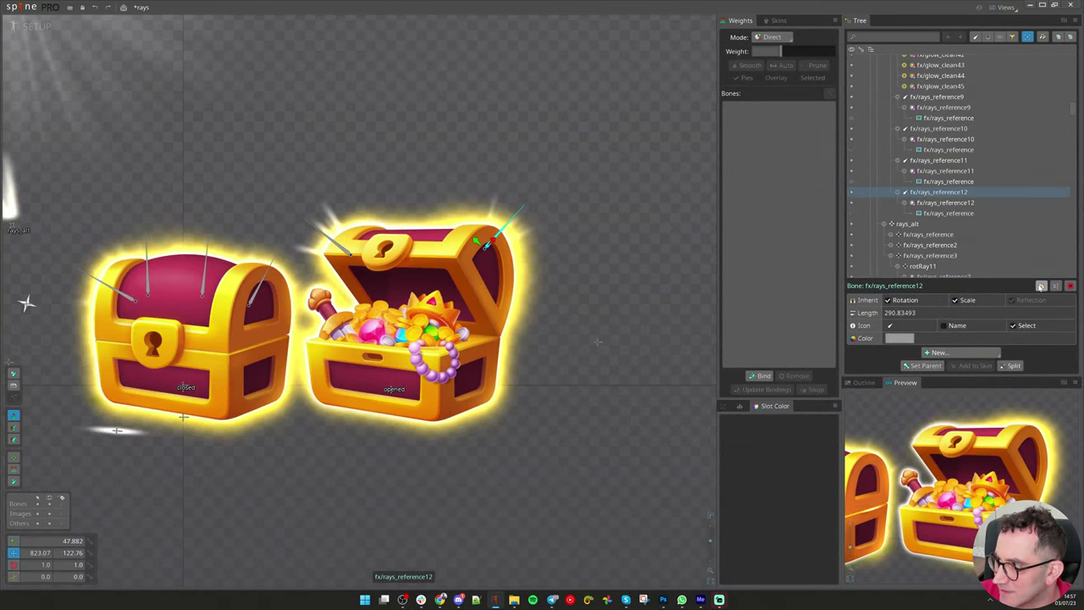
pyautogui.click(1041, 286)
pyautogui.click(347, 322)
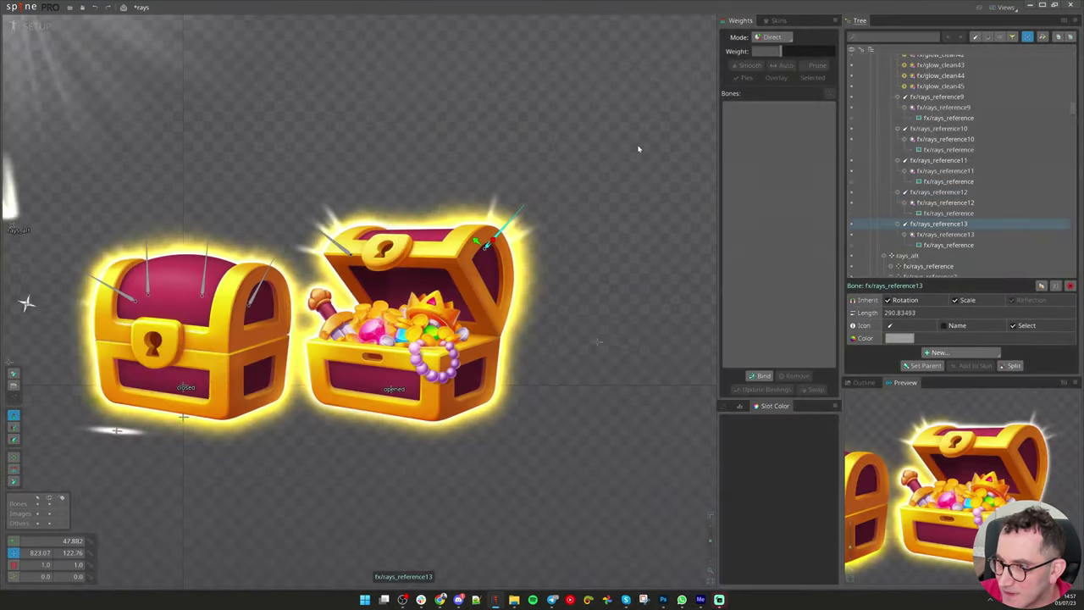
pyautogui.click(1041, 286)
pyautogui.click(349, 321)
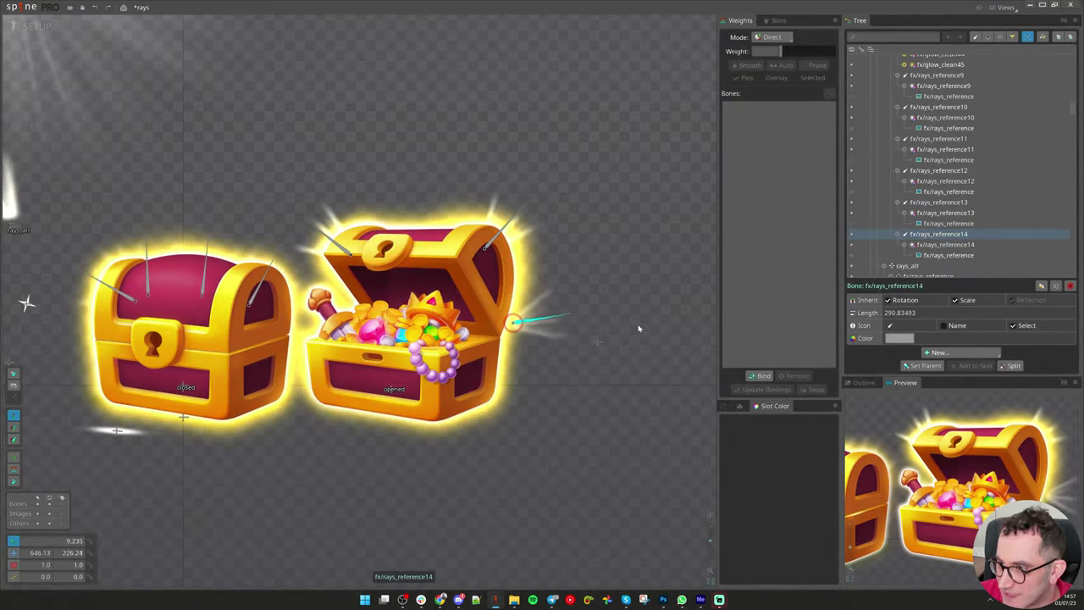
# Place the fx/rays_reference14 bone at the lower end of the lid's right side, pointing outward and slightly downward
pyautogui.press('v')
pyautogui.moveTo(655, 326); pyautogui.dragTo(658, 290)
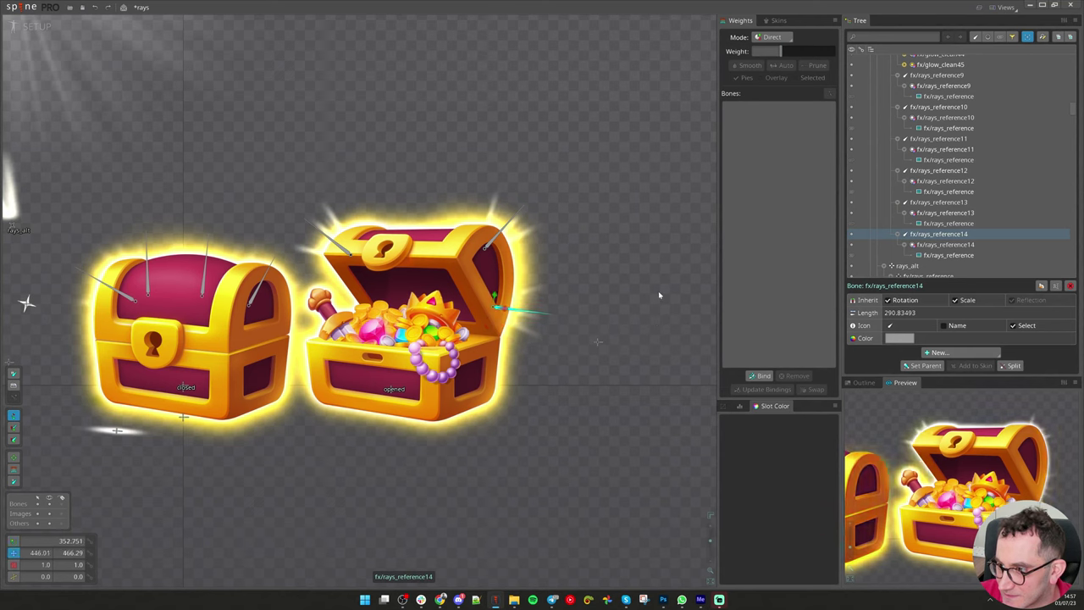
pyautogui.press('c')
pyautogui.moveTo(580, 303); pyautogui.dragTo(637, 283)
# Spread the fx/rays_reference12 and fx/rays_reference13 bones along the lid's right side above the lowest rays, pointing outward
pyautogui.press('v')
pyautogui.click(503, 227)
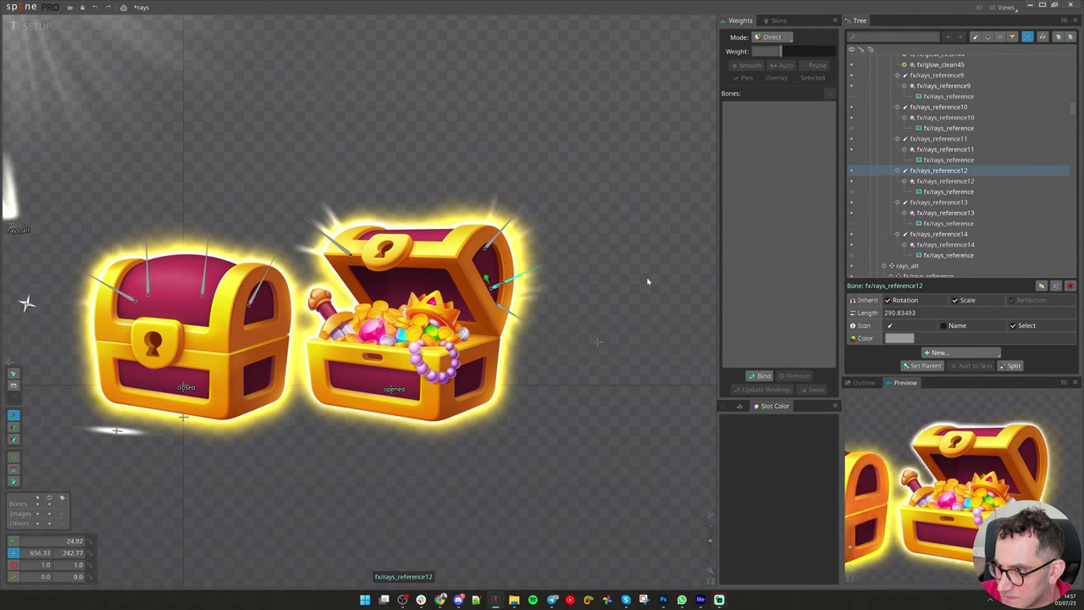
pyautogui.click(629, 242)
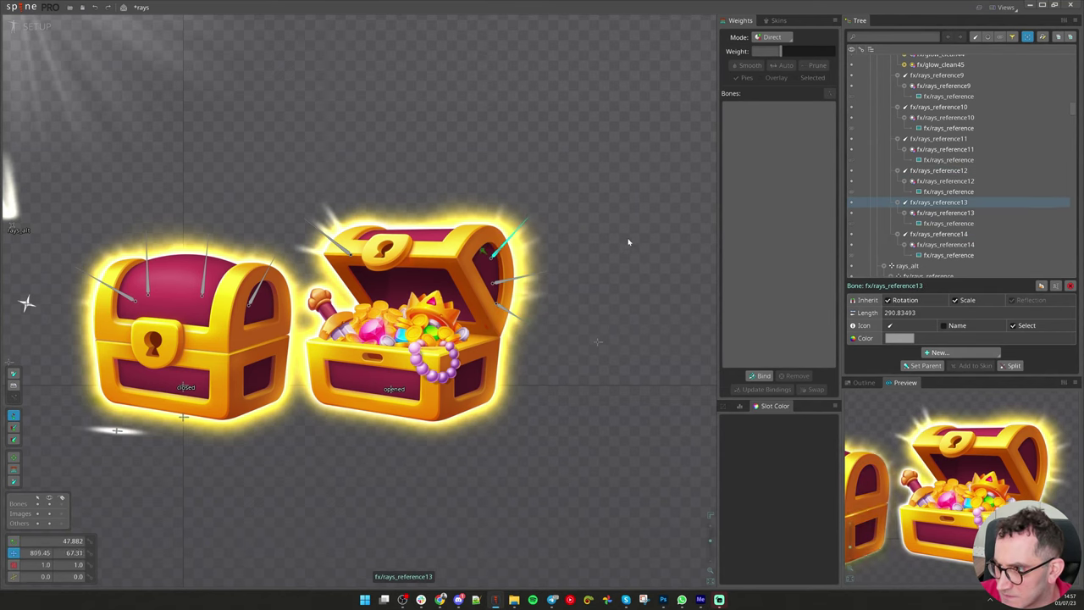
# Place the fx/rays_reference9 and fx/rays_reference10 bones along the open lid's upper edge, pointing upward
pyautogui.click(334, 244)
pyautogui.moveTo(475, 201); pyautogui.dragTo(621, 121)
pyautogui.click(339, 243)
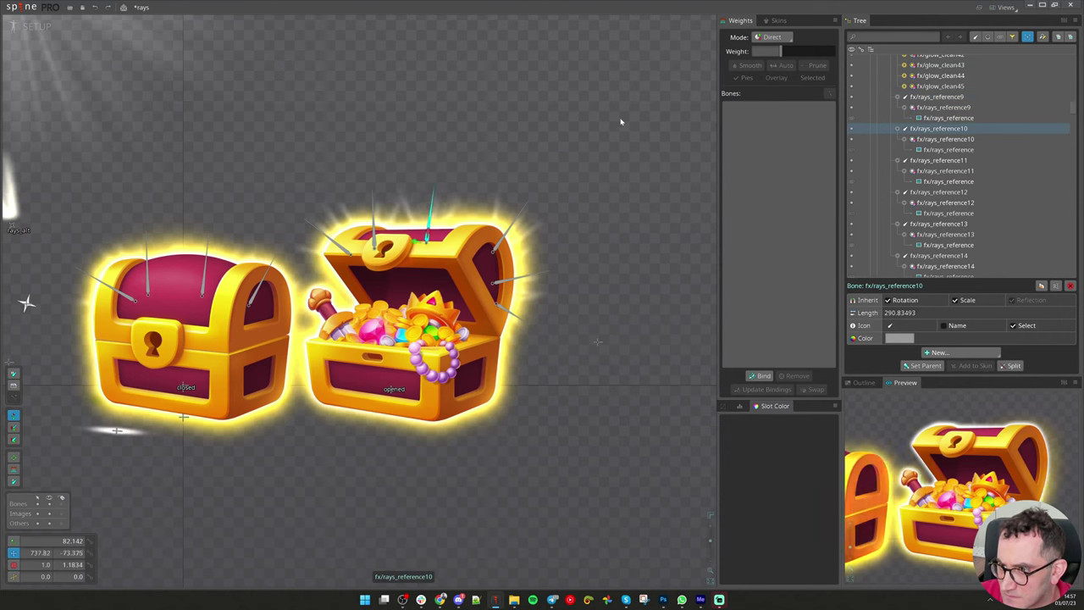
pyautogui.scroll(3, 458, 238)
pyautogui.click(500, 230)
pyautogui.click(493, 240)
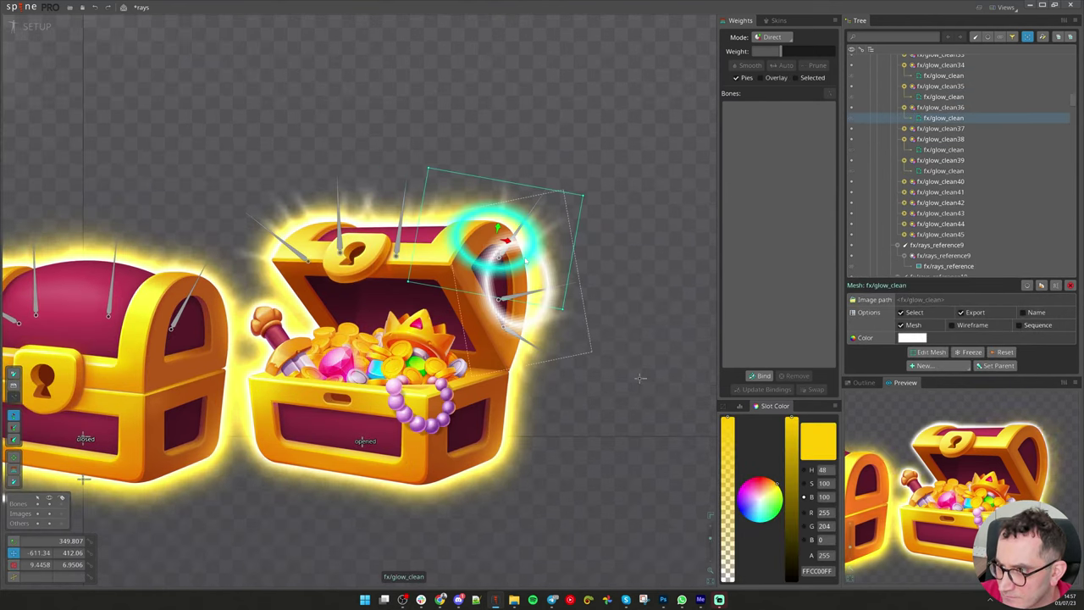
pyautogui.click(509, 288)
# Switch to Animate mode, select the six lid ray slots fx/rays_reference9 to fx/rays_reference14, and enlarge the Dopesheet showing their keys
pyautogui.scroll(-4, 386, 371)
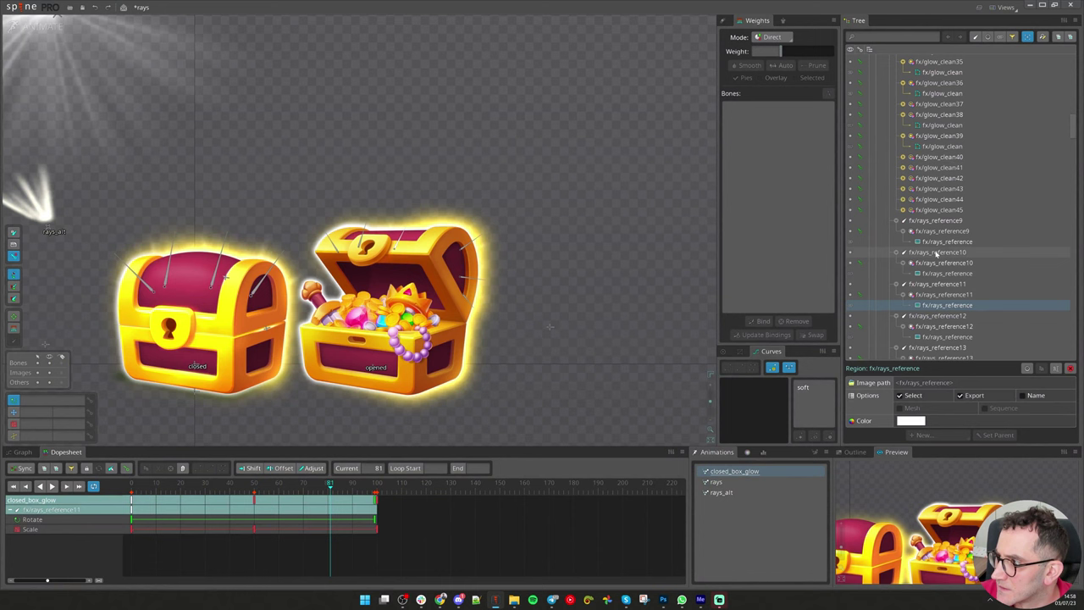
pyautogui.keyDown('ctrl'); pyautogui.click(932, 286); pyautogui.keyUp('ctrl')
pyautogui.keyDown('ctrl'); pyautogui.click(932, 286); pyautogui.keyUp('ctrl')
pyautogui.keyDown('ctrl'); pyautogui.click(939, 326); pyautogui.keyUp('ctrl')
pyautogui.moveTo(193, 489); pyautogui.dragTo(241, 487)
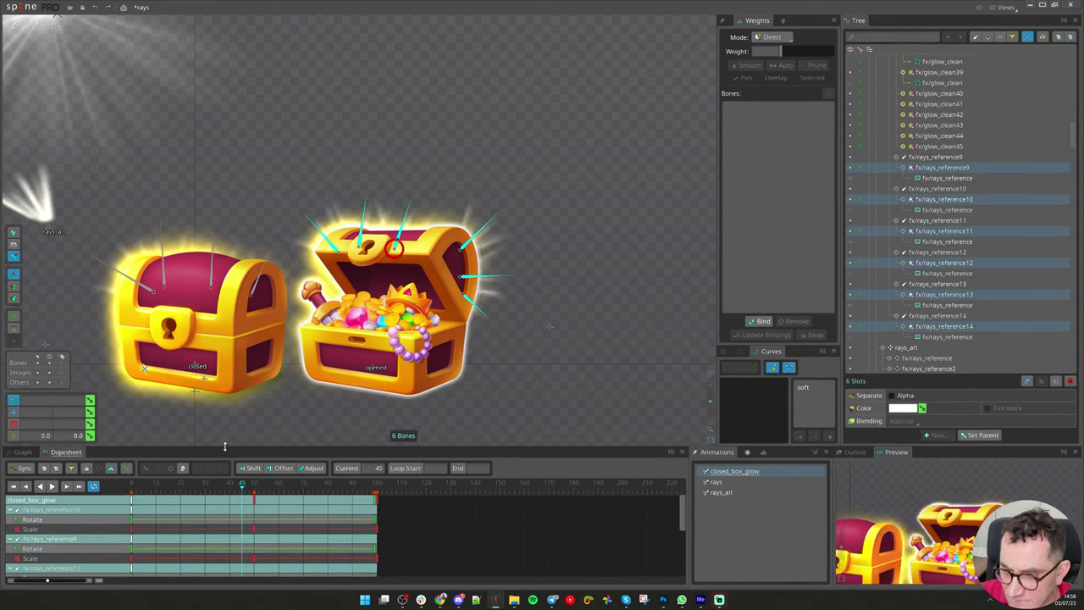
pyautogui.moveTo(226, 447); pyautogui.dragTo(235, 414)
pyautogui.scroll(-3, 237, 492)
pyautogui.scroll(3, 237, 492)
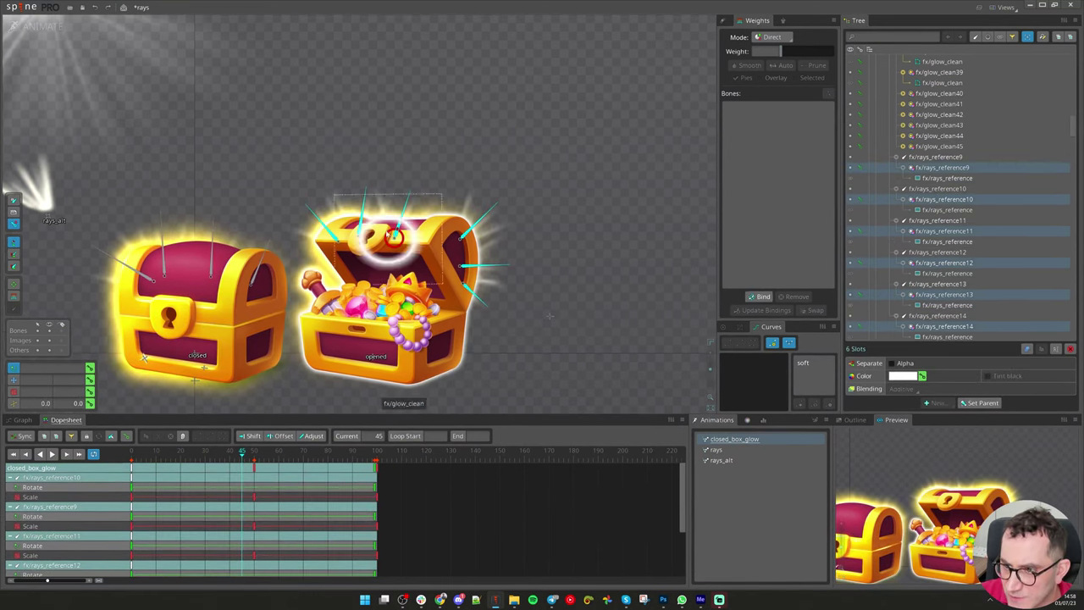
pyautogui.press('space')
# Copy the frame 0 Rotate key of the fx/rays_reference9 bone to frame 100 and copy its full set of Rotate keys
pyautogui.click(362, 224)
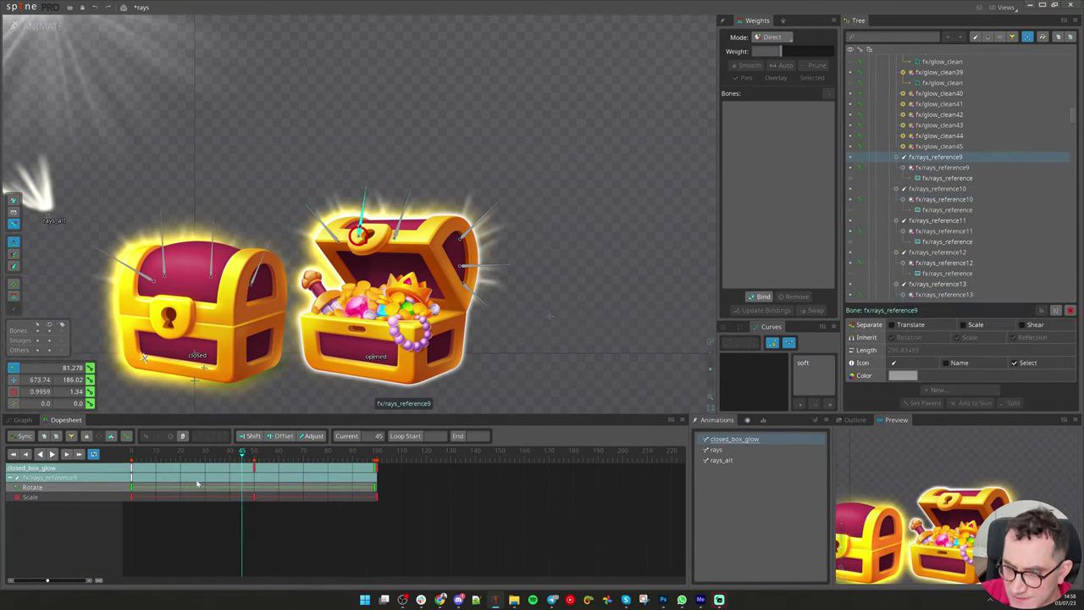
pyautogui.click(131, 488)
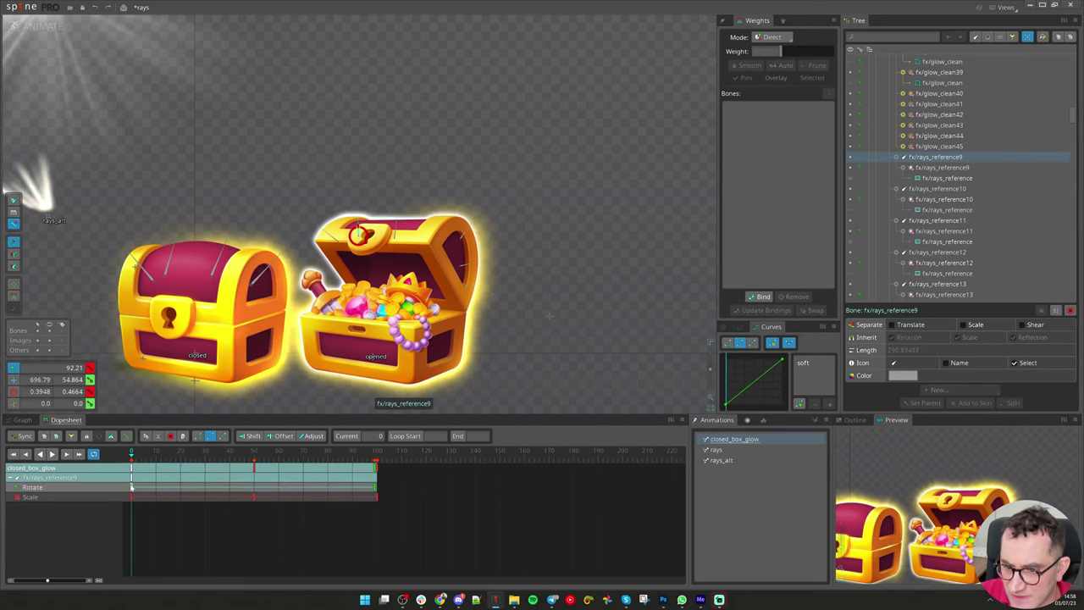
pyautogui.click(380, 470)
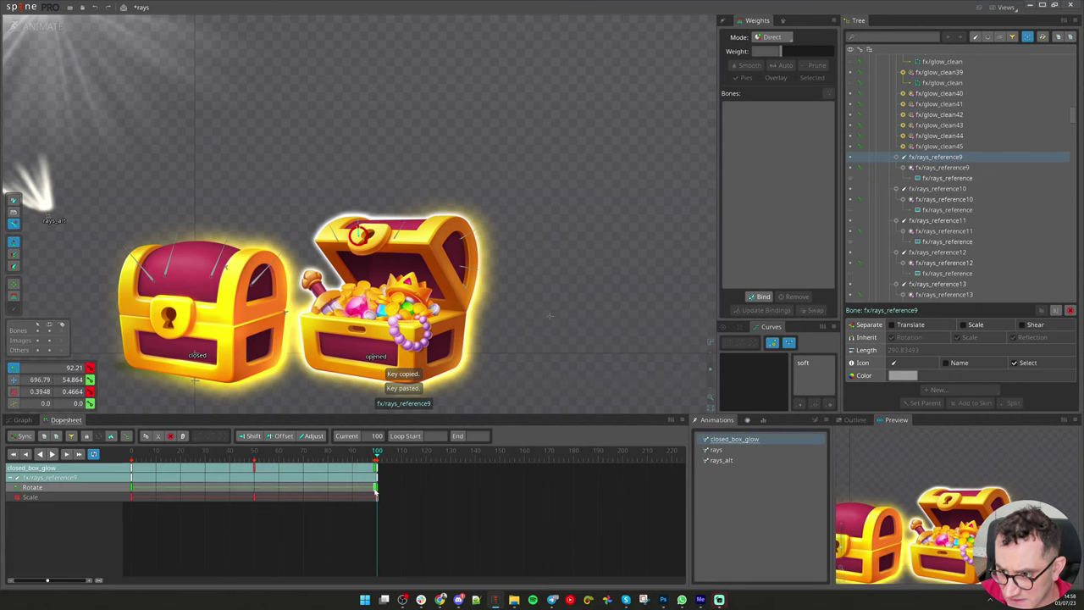
pyautogui.click(376, 487)
pyautogui.moveTo(392, 488); pyautogui.dragTo(127, 490)
pyautogui.hotkey('ctrl', 'c')
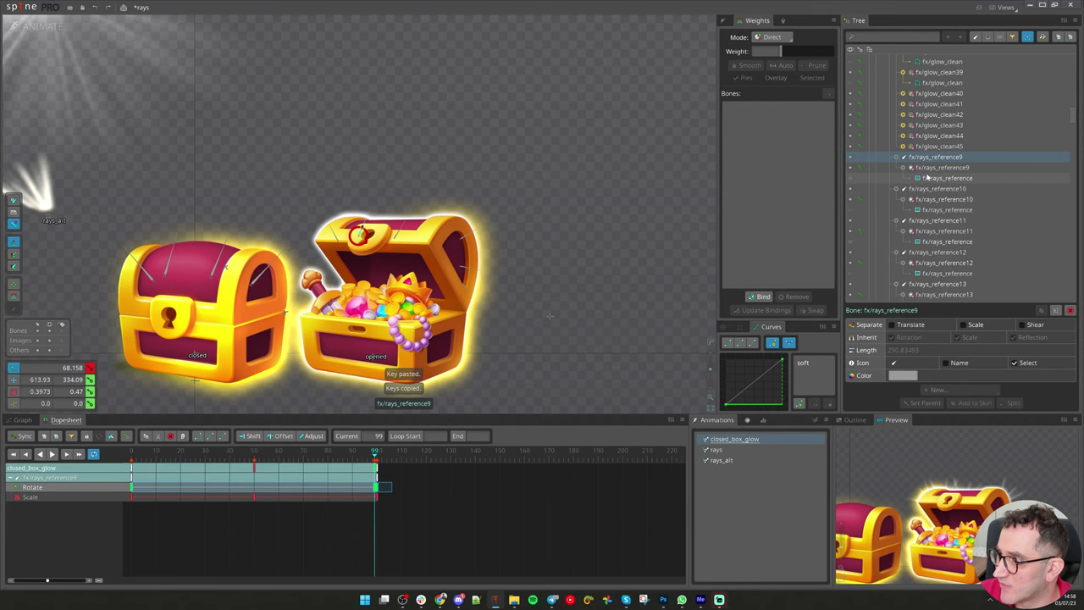
# Stagger the keys of the six lid ray bones in closed_box_glow, offsetting each bone progressively more, up to 28 frames
pyautogui.click(926, 189)
pyautogui.keyDown('ctrl'); pyautogui.click(464, 237); pyautogui.keyUp('ctrl')
pyautogui.keyDown('ctrl'); pyautogui.click(396, 232); pyautogui.keyUp('ctrl')
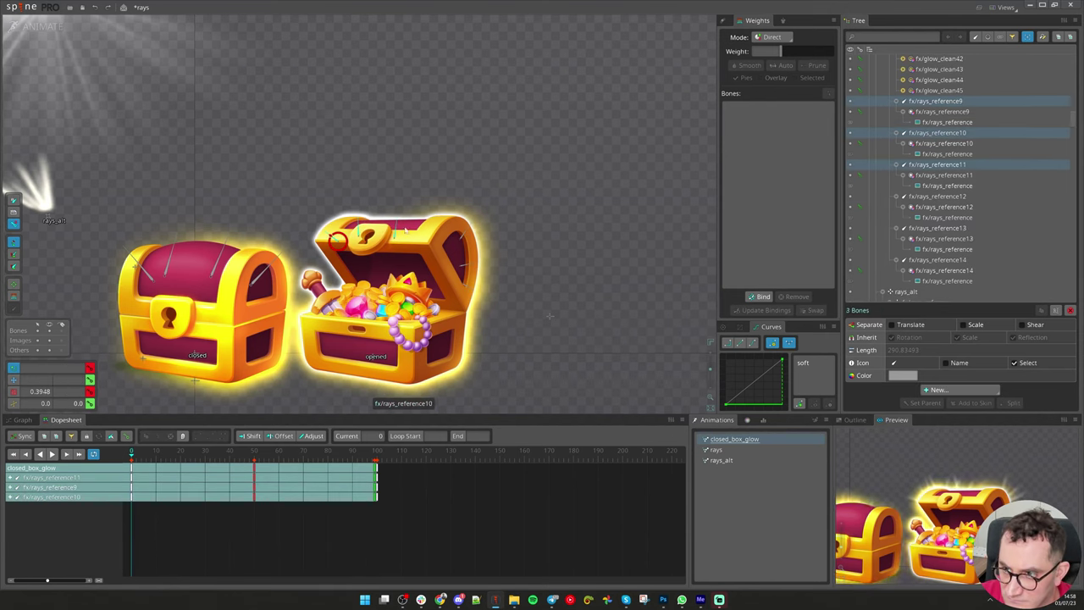
pyautogui.keyDown('ctrl'); pyautogui.click(465, 265); pyautogui.keyUp('ctrl')
pyautogui.keyDown('ctrl'); pyautogui.click(363, 230); pyautogui.keyUp('ctrl')
pyautogui.keyDown('ctrl'); pyautogui.click(335, 239); pyautogui.keyUp('ctrl')
pyautogui.moveTo(131, 488); pyautogui.dragTo(147, 491)
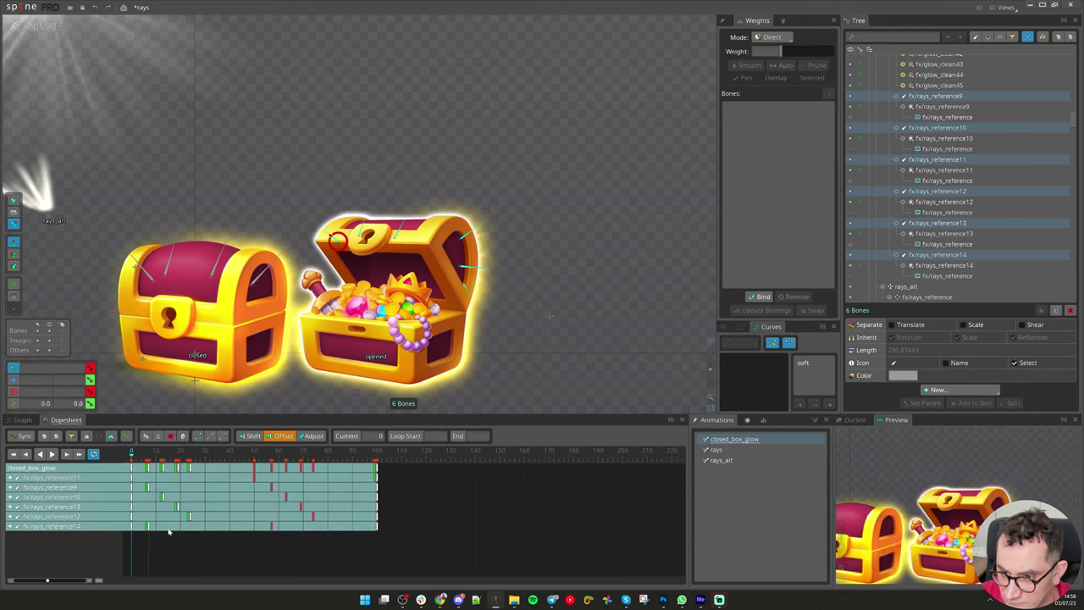
pyautogui.moveTo(170, 531); pyautogui.dragTo(203, 532)
pyautogui.click(206, 549)
# Play the closed_box_glow animation and check the staggered rays around both chests
pyautogui.moveTo(208, 456); pyautogui.dragTo(363, 498)
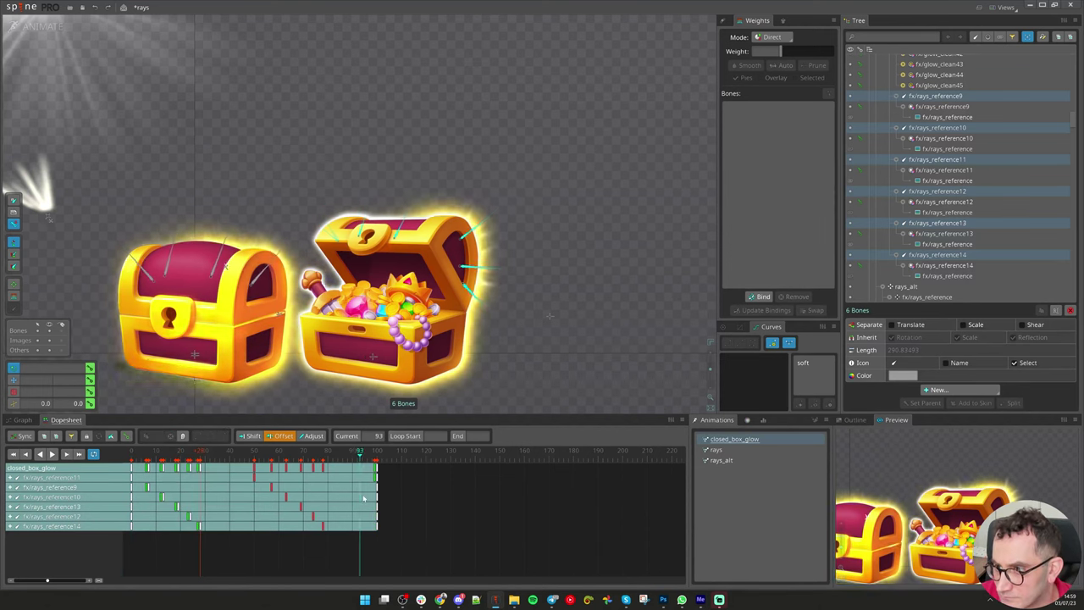
pyautogui.press('d')
pyautogui.press('space')
pyautogui.scroll(-4, 622, 286)
pyautogui.scroll(2, 554, 341)
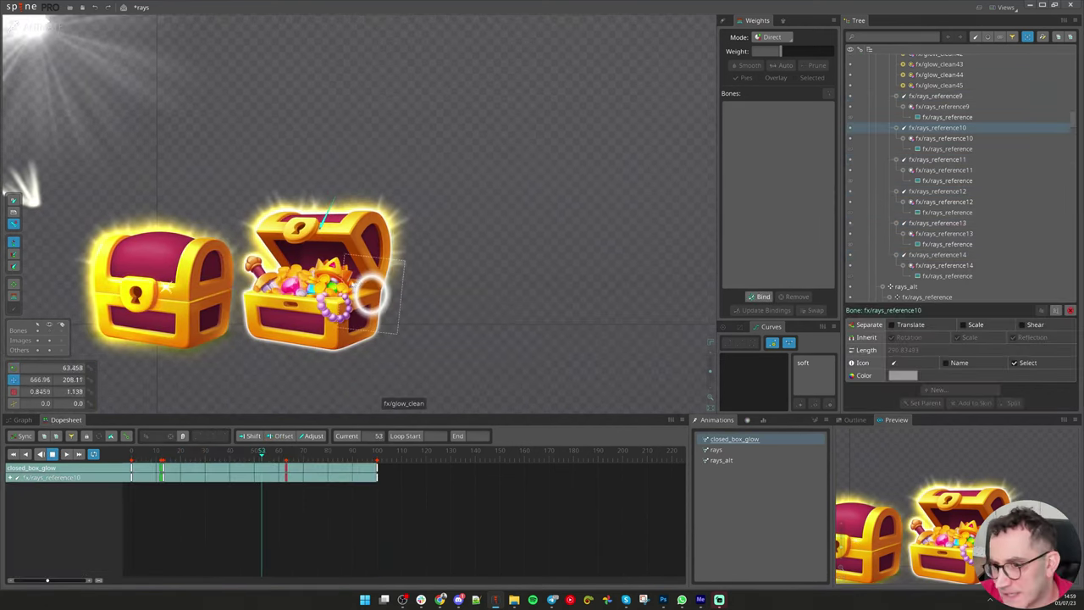
pyautogui.scroll(-3, 359, 212)
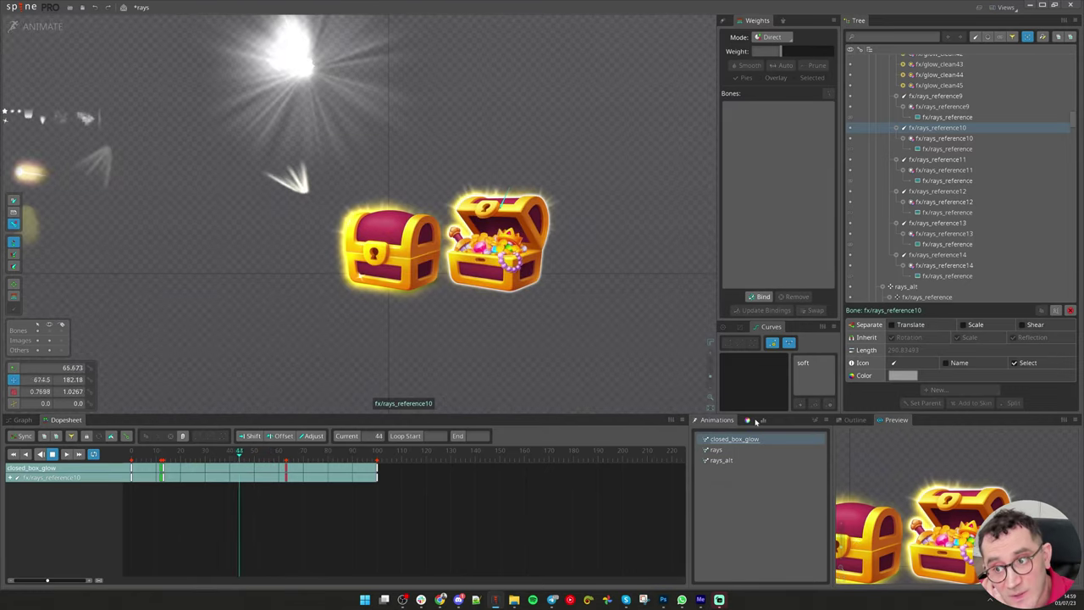
# Show the Preview's animation controls, preview the rays and closed_box_glow animations, and return to Setup mode
pyautogui.click(1063, 420)
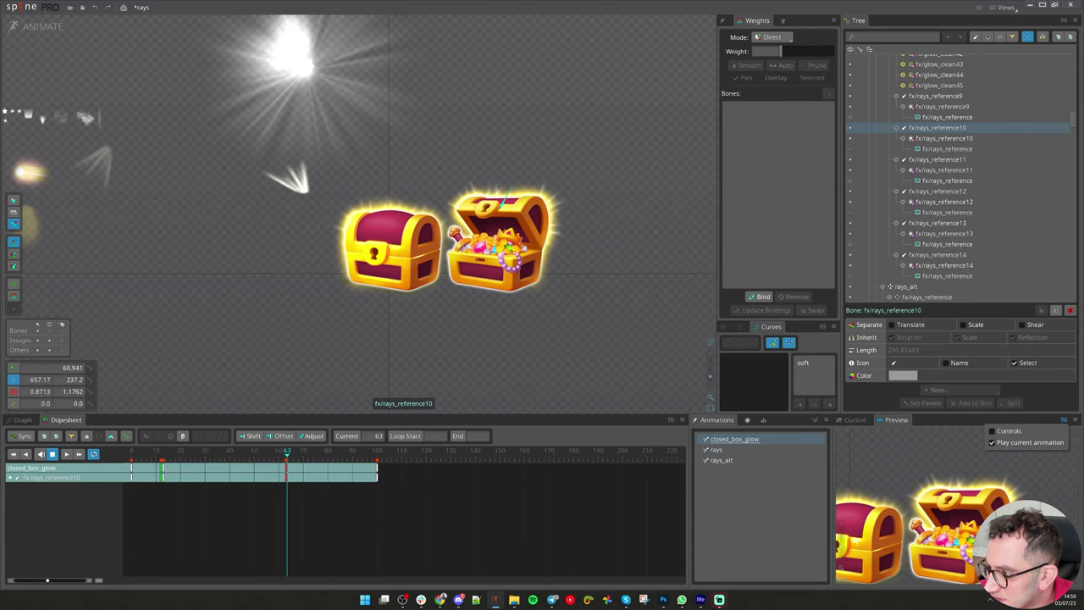
pyautogui.click(1008, 431)
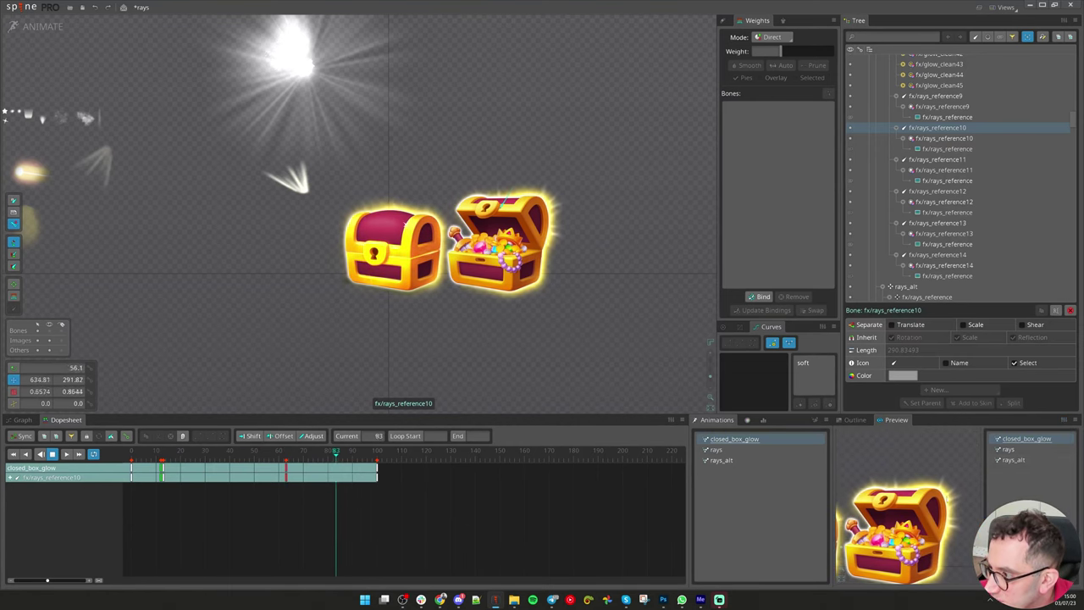
pyautogui.click(1008, 449)
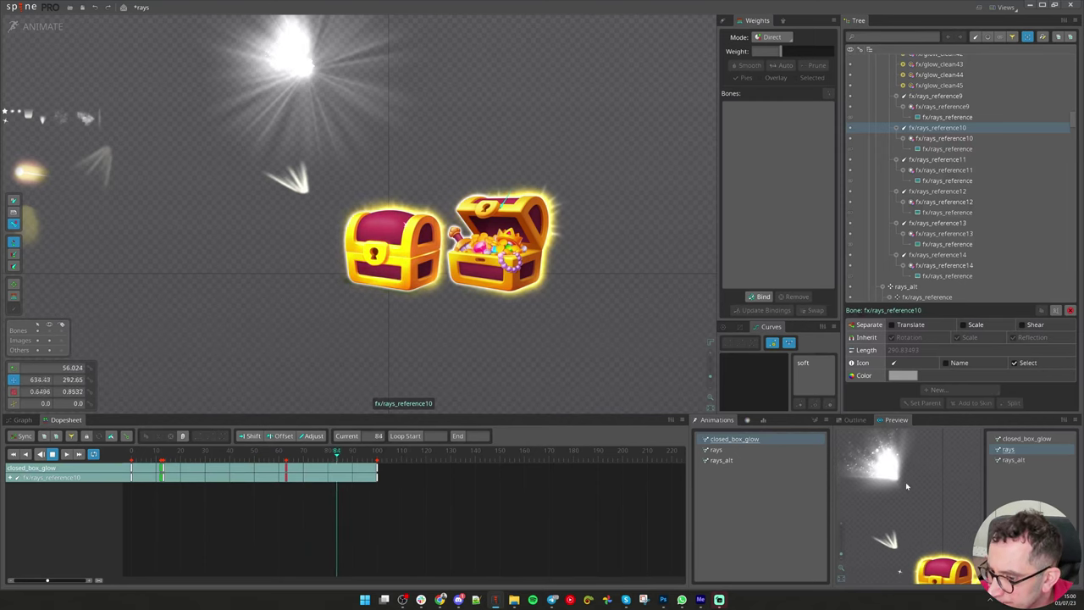
pyautogui.click(996, 451)
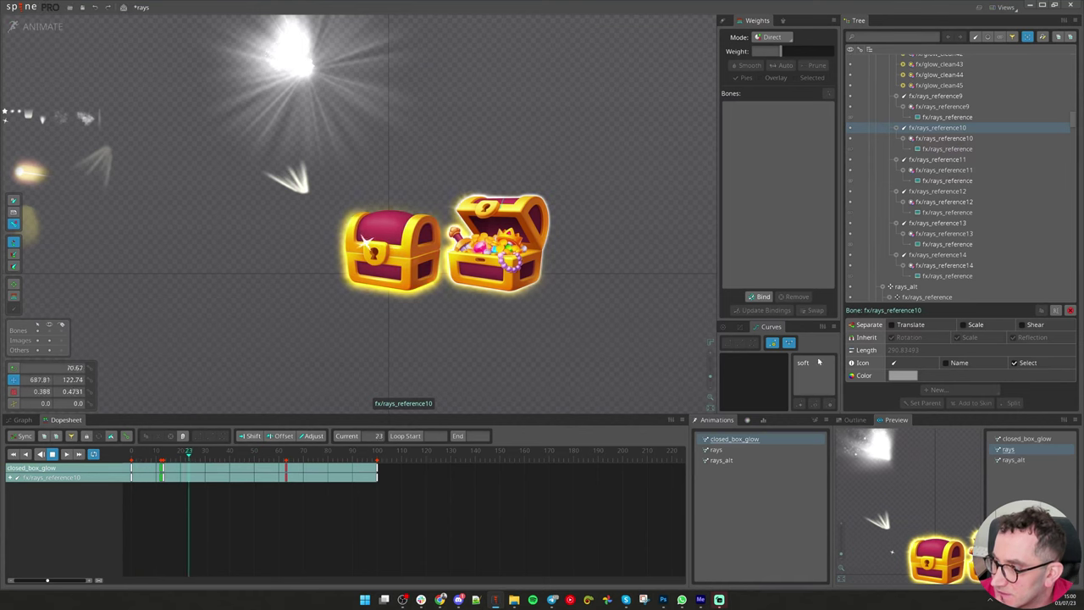
pyautogui.click(38, 28)
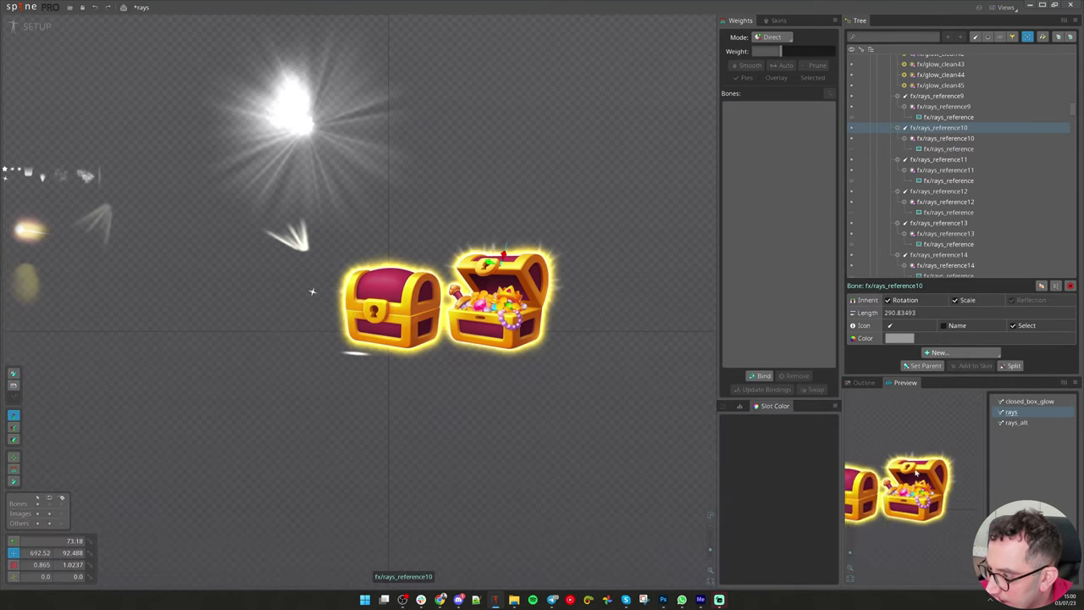
pyautogui.click(1027, 402)
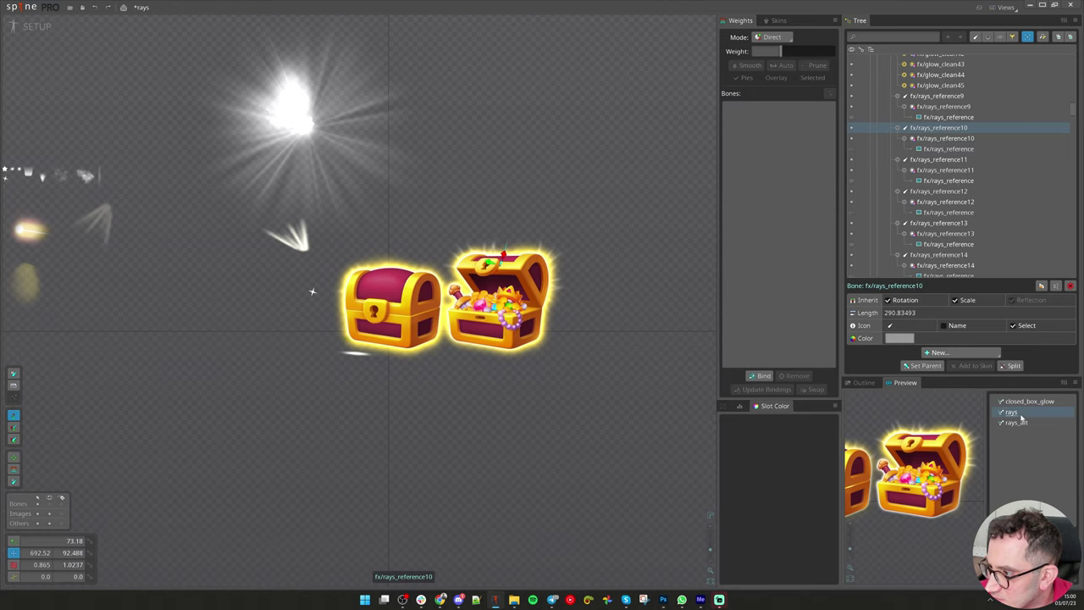
# Move the rays_main bone onto the open chest's treasure and scale it to about 3.84 by 5.27
pyautogui.scroll(2, 636, 435)
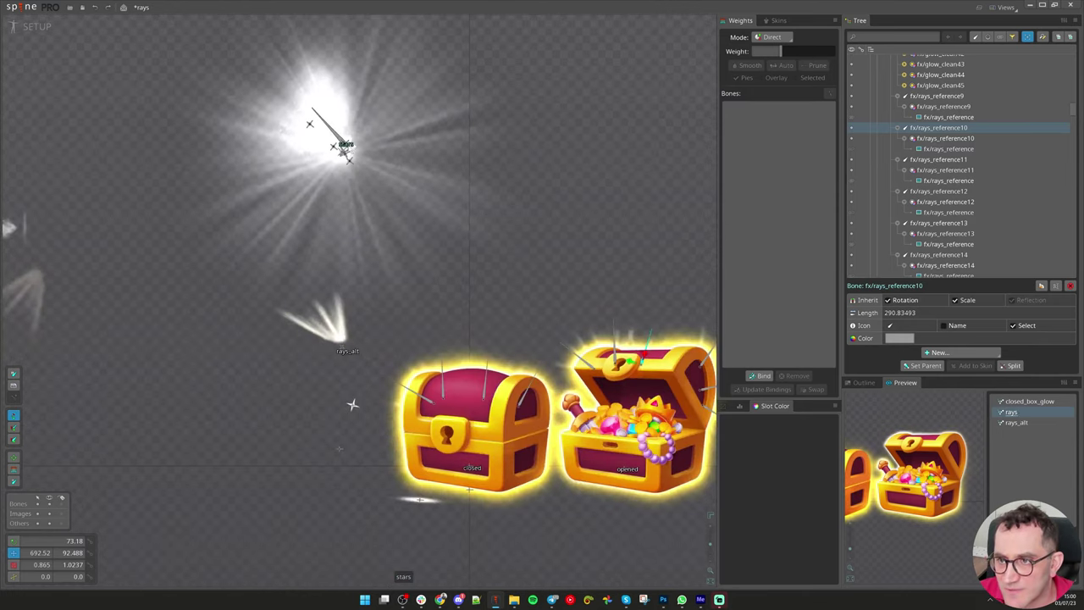
pyautogui.click(346, 146)
pyautogui.scroll(-1, 966, 199)
pyautogui.scroll(2, 972, 194)
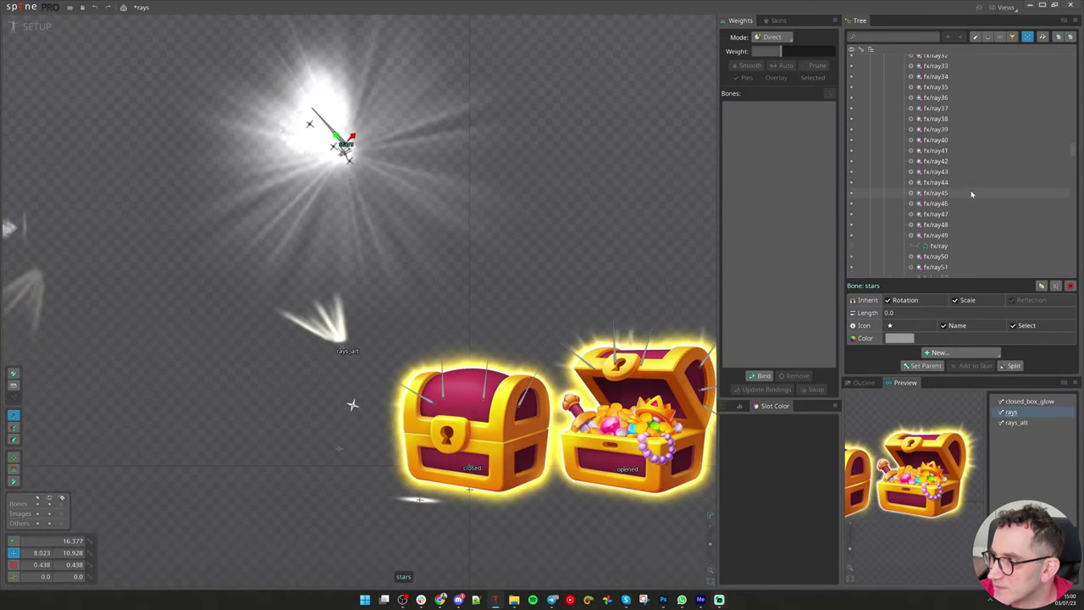
pyautogui.scroll(4, 972, 194)
pyautogui.scroll(3, 941, 224)
pyautogui.click(913, 181)
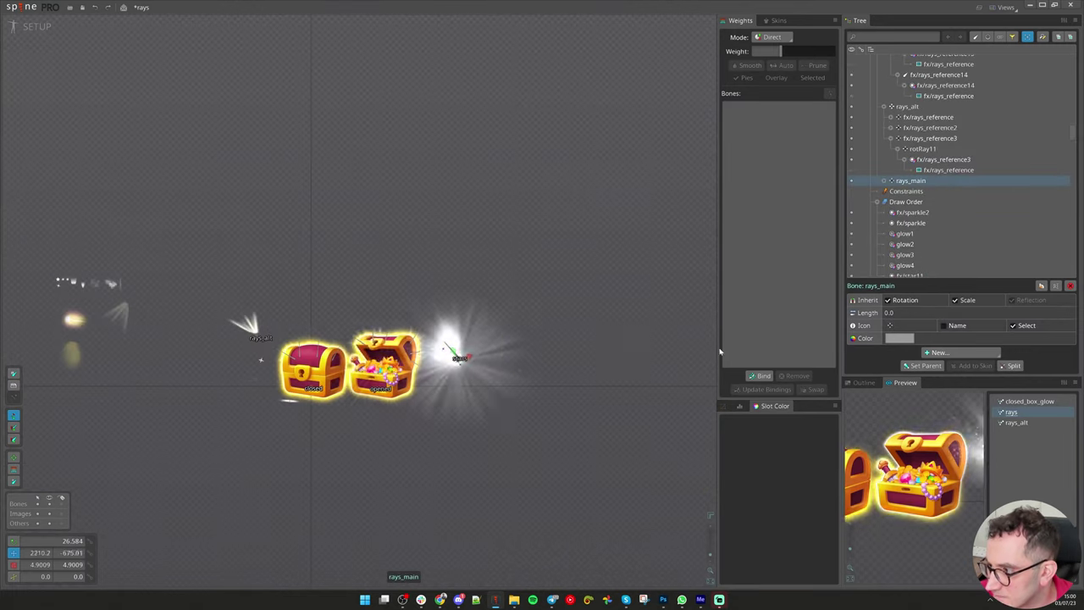
pyautogui.moveTo(720, 351); pyautogui.dragTo(631, 354)
pyautogui.scroll(2, 480, 433)
pyautogui.moveTo(702, 341); pyautogui.dragTo(711, 401)
pyautogui.press('x')
pyautogui.moveTo(498, 277); pyautogui.dragTo(487, 291)
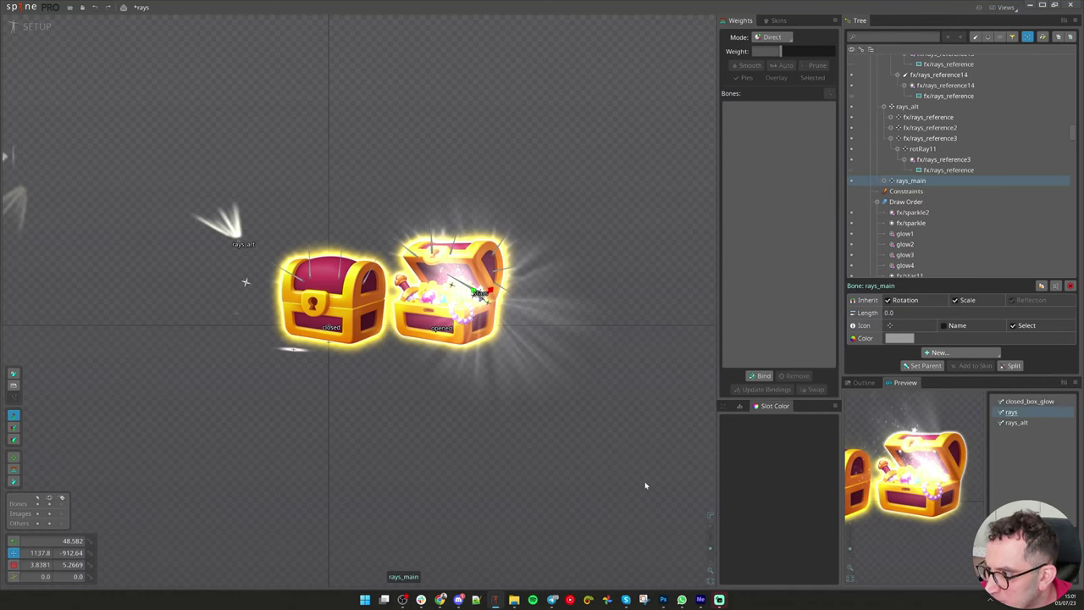
# Move the fx/glow slot in the draw order between opened_lock and opened_lid, behind the treasure
pyautogui.scroll(3, 415, 319)
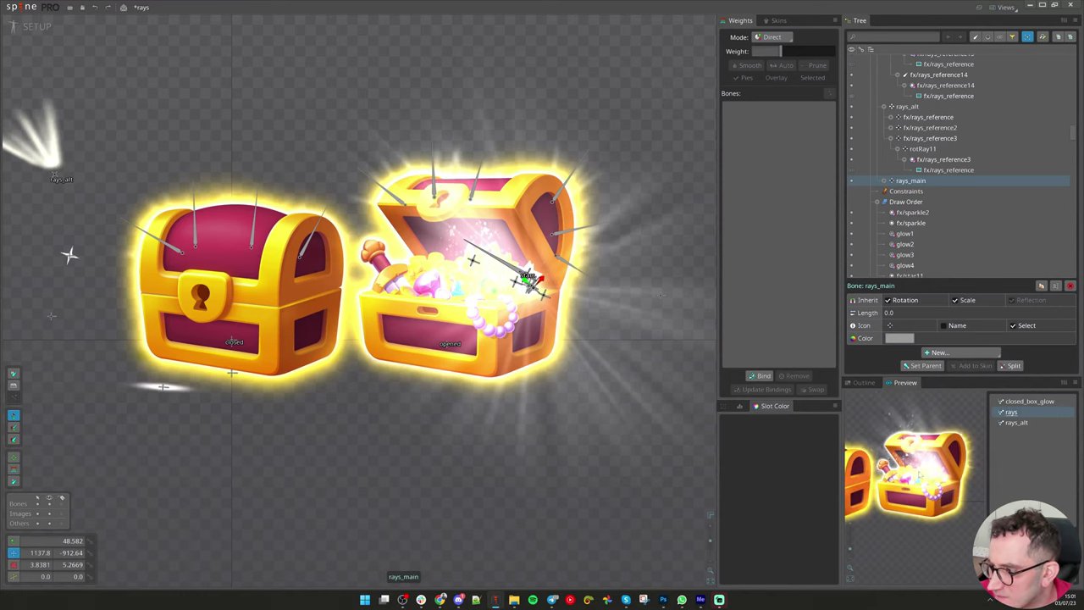
pyautogui.moveTo(669, 416); pyautogui.dragTo(599, 429)
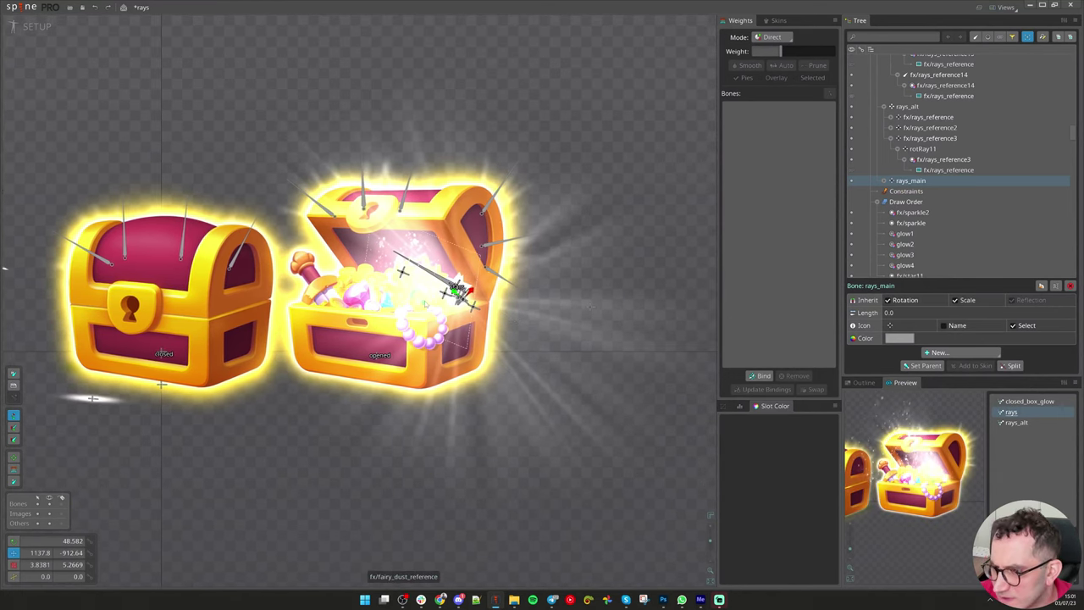
pyautogui.scroll(2, 426, 296)
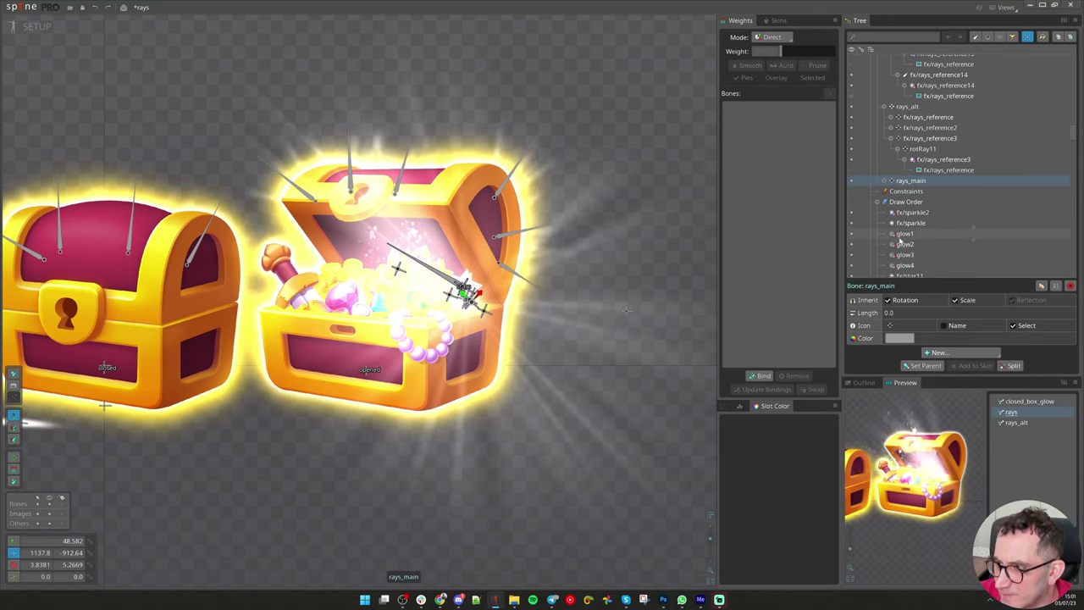
pyautogui.click(883, 182)
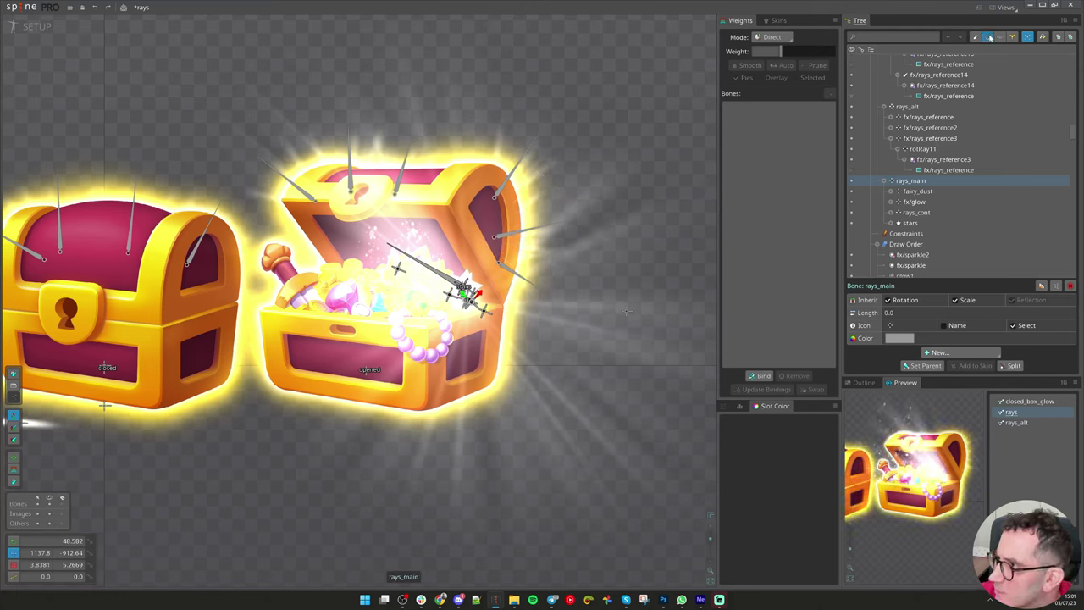
pyautogui.click(989, 38)
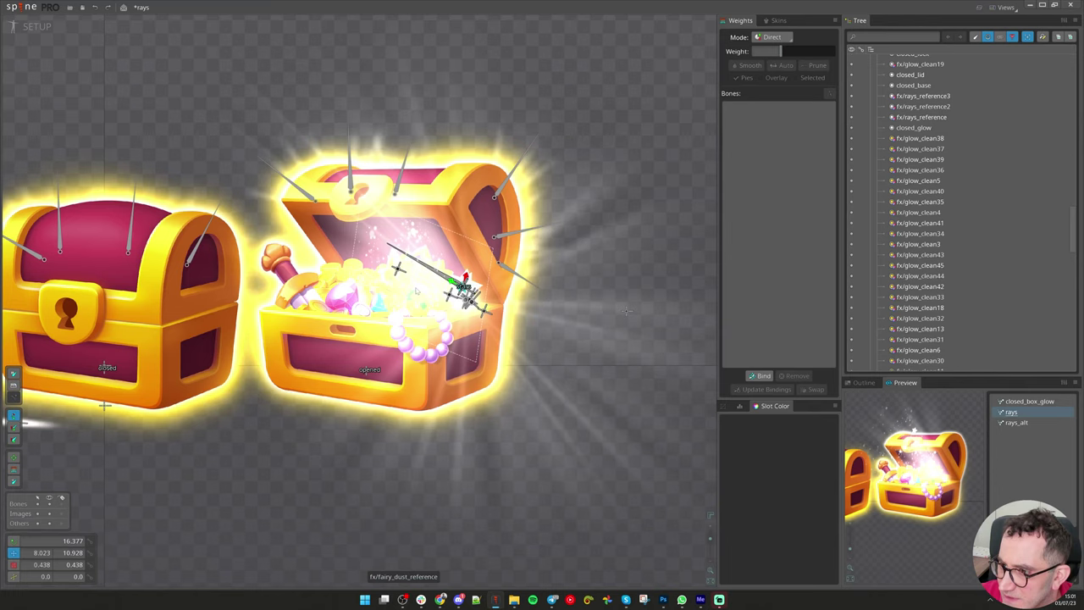
pyautogui.moveTo(917, 103)
pyautogui.mouseDown()
pyautogui.moveTo(951, 164)
pyautogui.moveTo(953, 281)
pyautogui.moveTo(958, 173)
pyautogui.moveTo(960, 209)
pyautogui.moveTo(953, 191)
pyautogui.mouseUp()
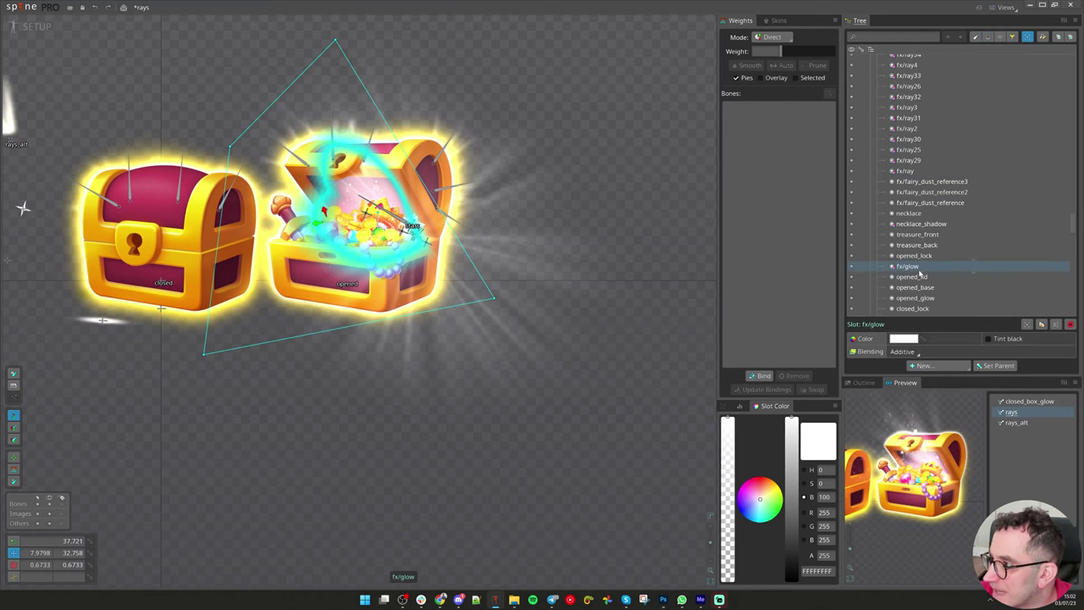
pyautogui.press('space')
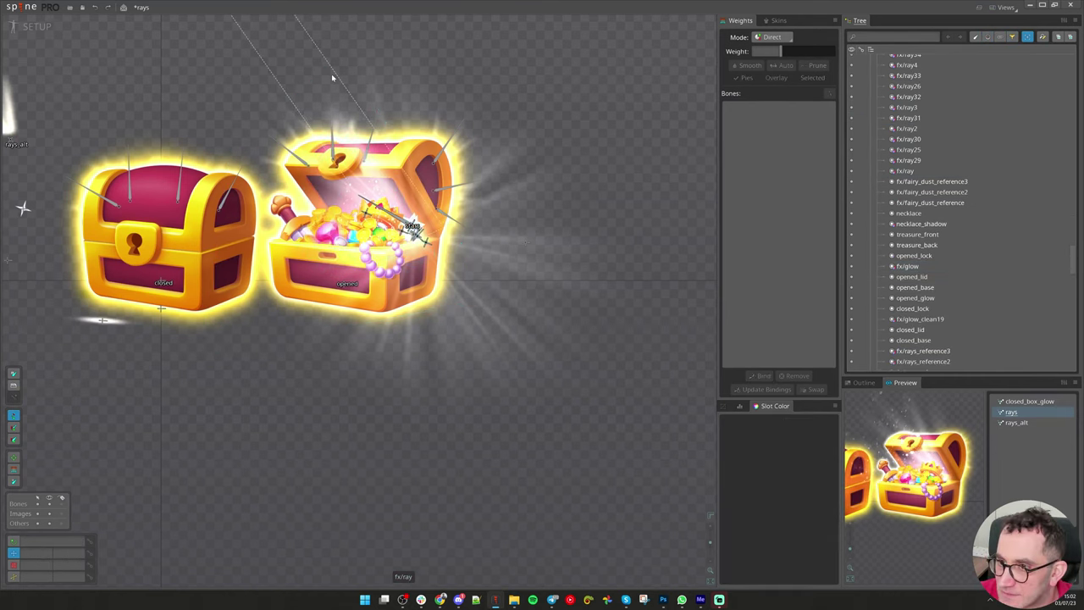
# Set the fx/glow mesh color to the translucent golden yellow FFC90078
pyautogui.click(414, 231)
pyautogui.click(358, 188)
pyautogui.click(912, 338)
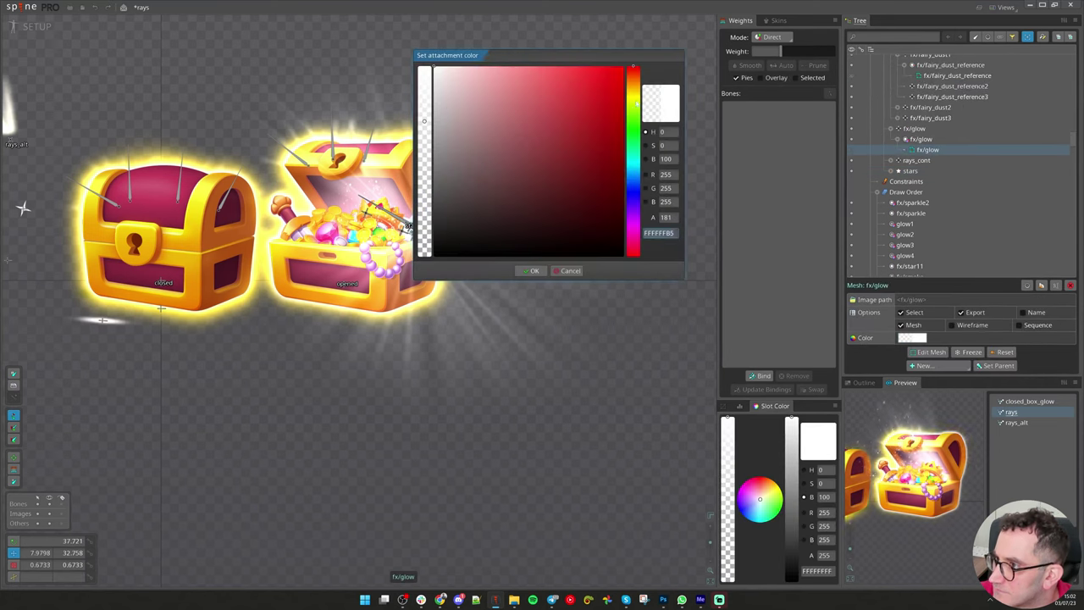
pyautogui.click(633, 100)
pyautogui.moveTo(621, 71); pyautogui.dragTo(628, 58)
pyautogui.moveTo(633, 100); pyautogui.dragTo(633, 90)
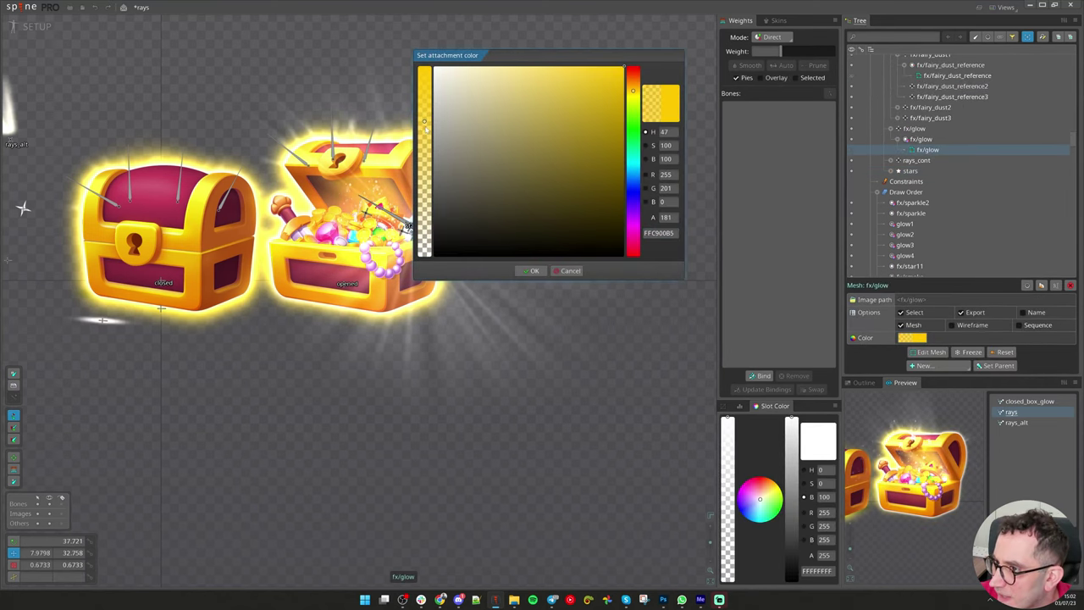
pyautogui.moveTo(427, 129); pyautogui.dragTo(432, 169)
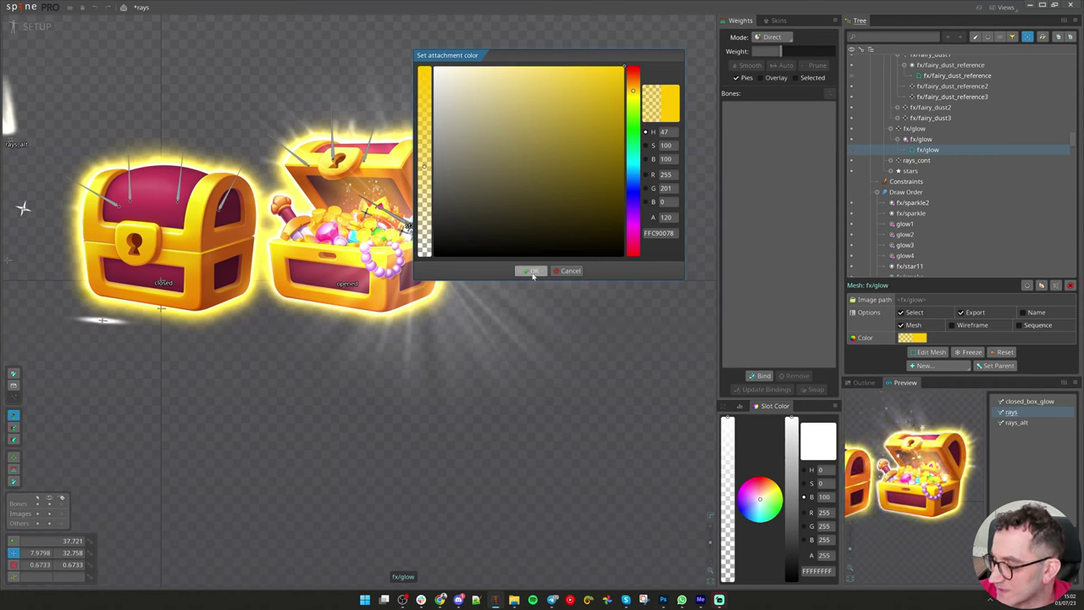
pyautogui.click(532, 271)
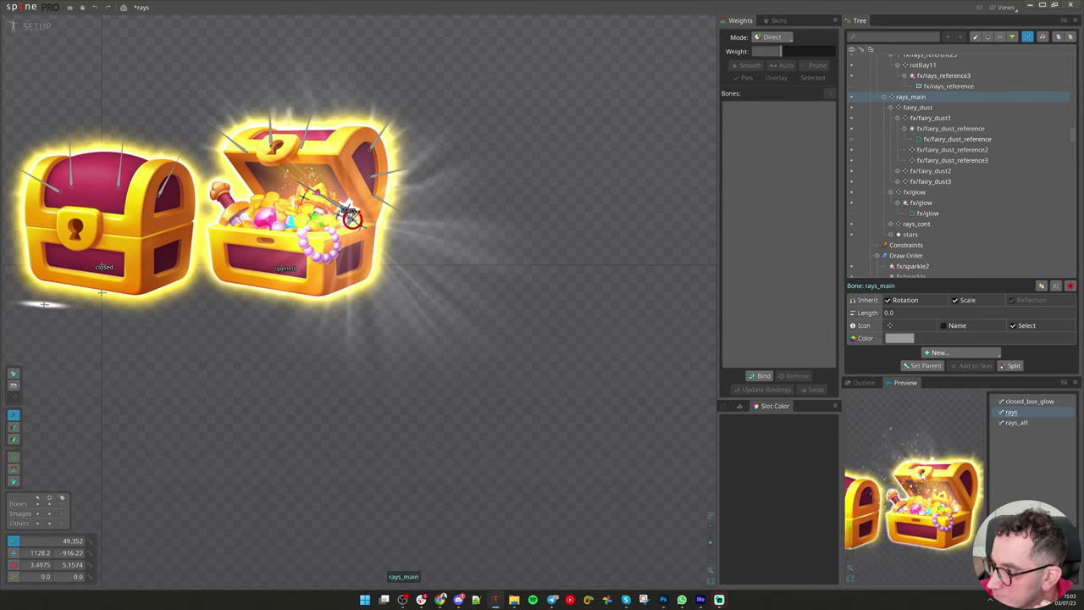
# Switch to Animate mode and key the opened_glow slot's color as fully transparent FFFFFF00 at frame 50 of closed_box_glow
pyautogui.moveTo(295, 363); pyautogui.dragTo(496, 412)
pyautogui.scroll(3, 462, 324)
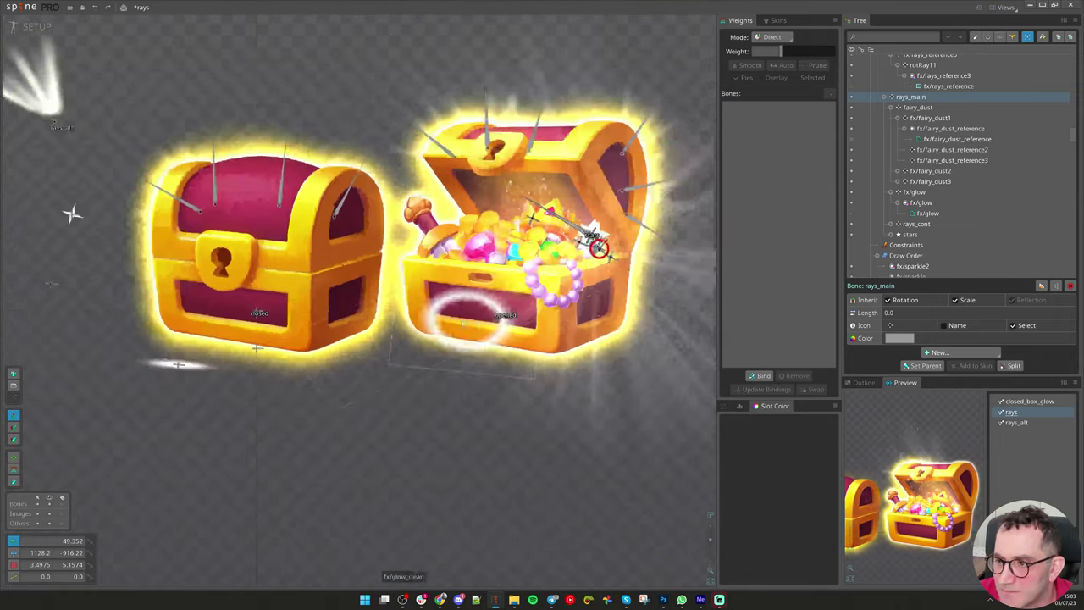
pyautogui.scroll(2, 309, 305)
pyautogui.scroll(-2, 585, 314)
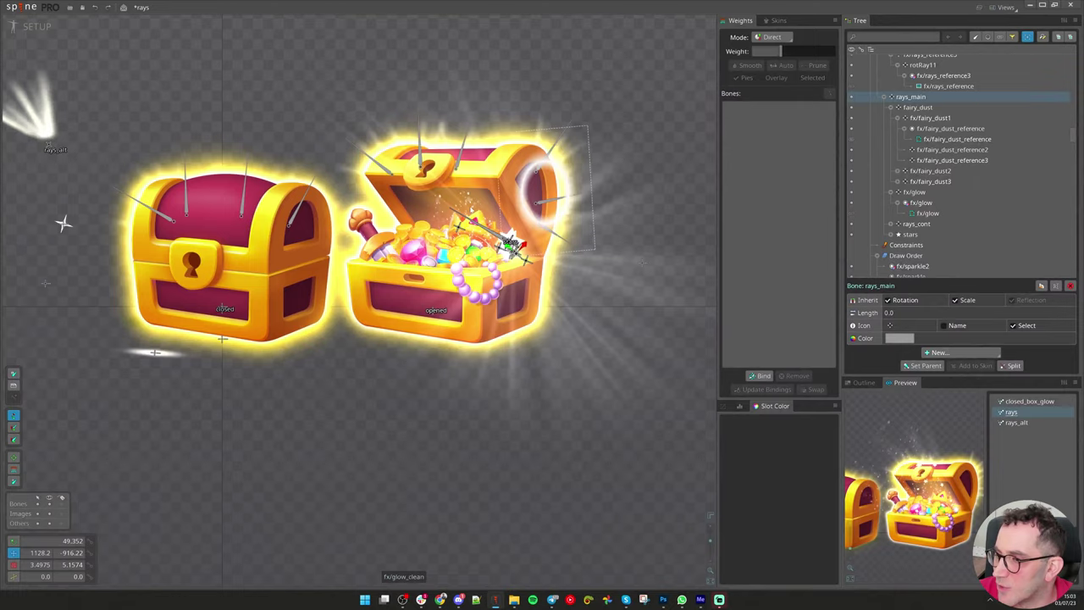
pyautogui.scroll(2, 642, 262)
pyautogui.hotkey('ctrl', 'Tab')
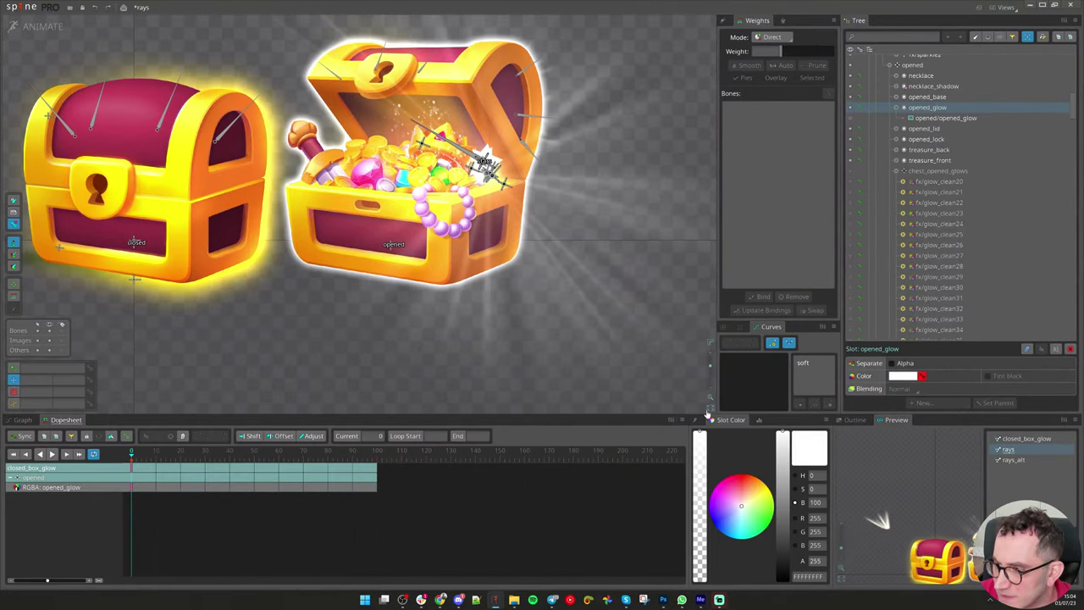
pyautogui.click(254, 466)
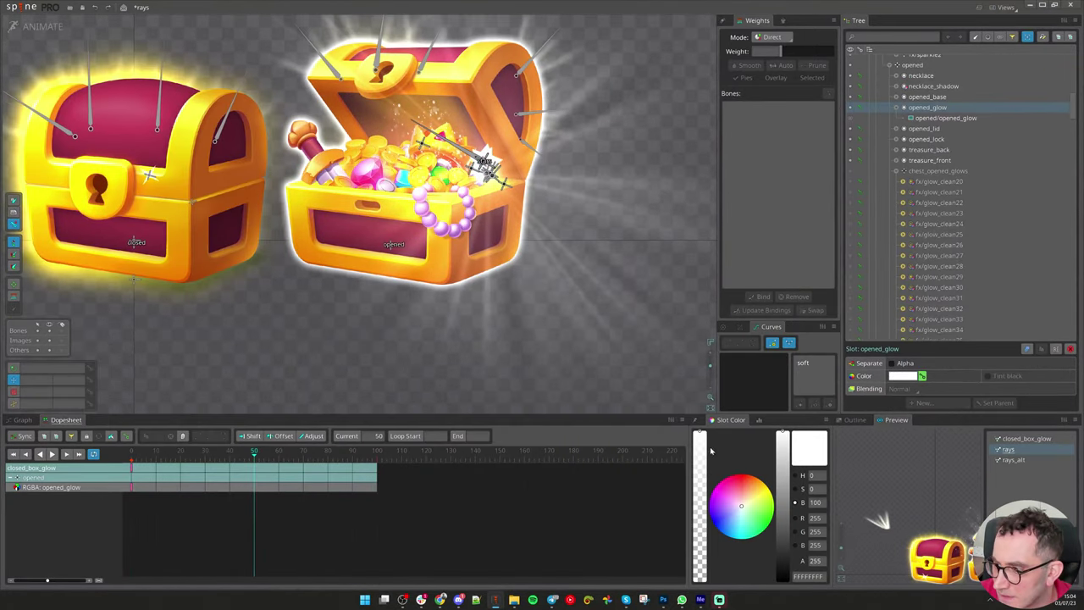
pyautogui.moveTo(701, 448); pyautogui.dragTo(700, 582)
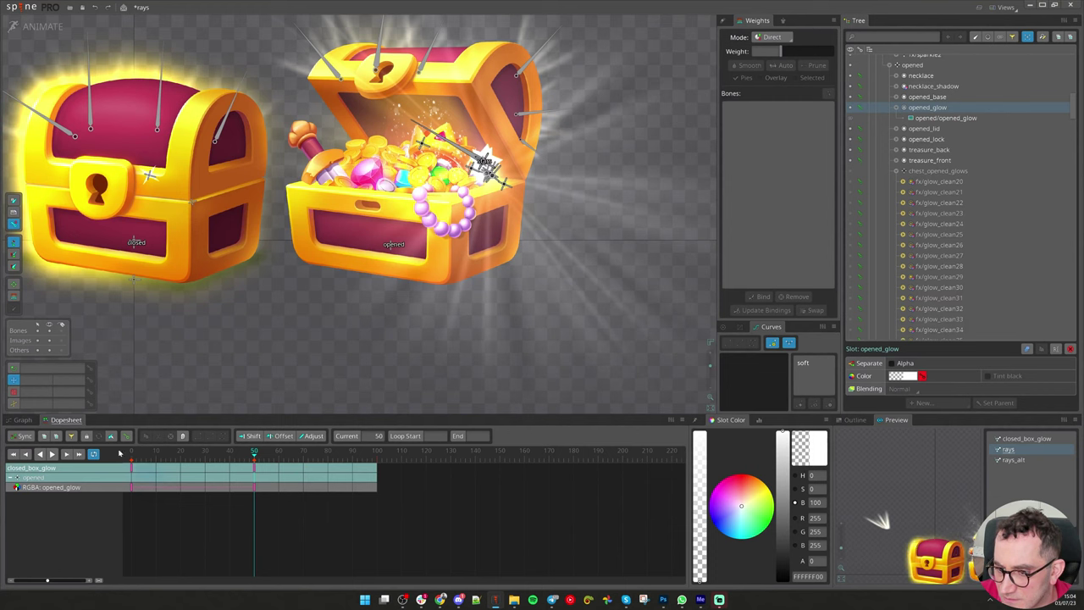
# Copy the opened_glow color key from frame 0 to frame 100, apply the soft curve to all its keys, and play back
pyautogui.moveTo(119, 454); pyautogui.dragTo(117, 453)
pyautogui.hotkey('ctrl', 'c')
pyautogui.click(378, 456)
pyautogui.hotkey('ctrl', 'v')
pyautogui.moveTo(438, 521); pyautogui.dragTo(62, 418)
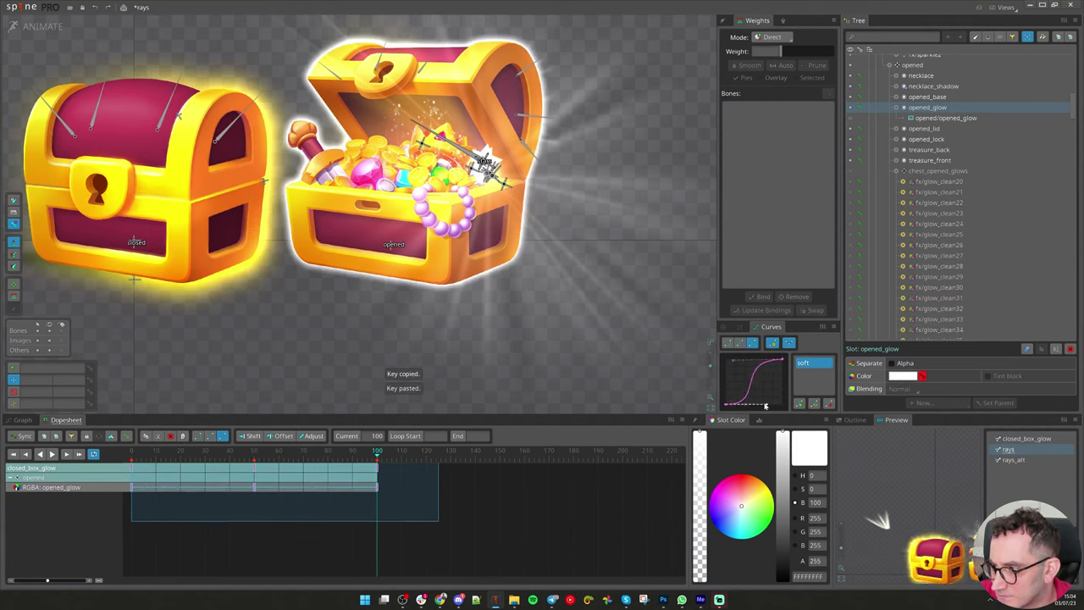
pyautogui.press('d')
pyautogui.moveTo(1008, 559); pyautogui.dragTo(936, 517)
pyautogui.scroll(4, 938, 519)
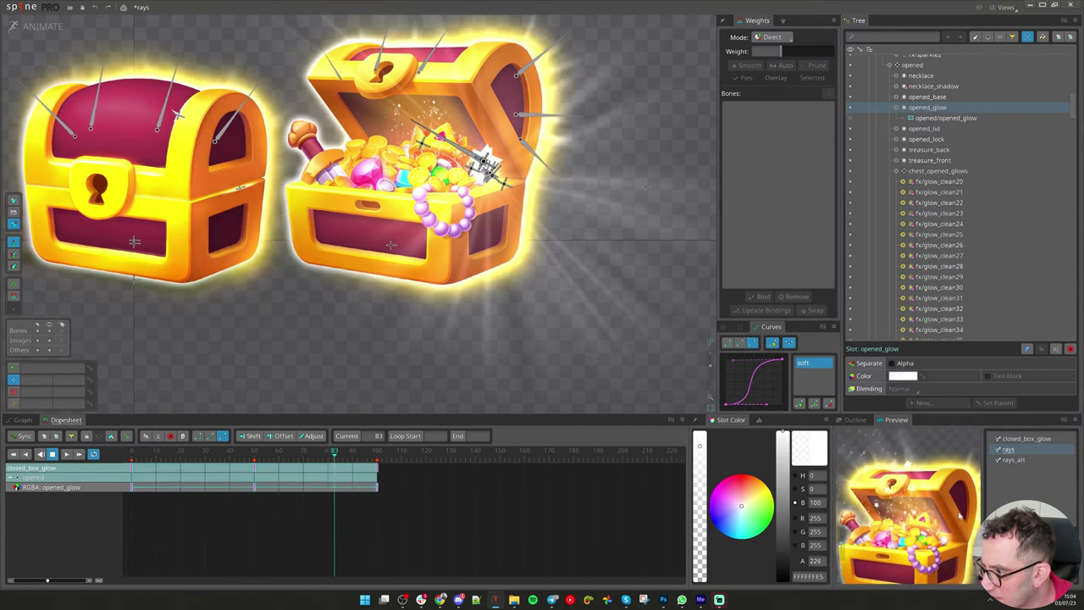
# Offset the looping opened_glow color keys so the fade-out key sits at frame 66, checking the timing in playback
pyautogui.moveTo(135, 463); pyautogui.dragTo(390, 481)
pyautogui.press('d')
pyautogui.click(254, 457)
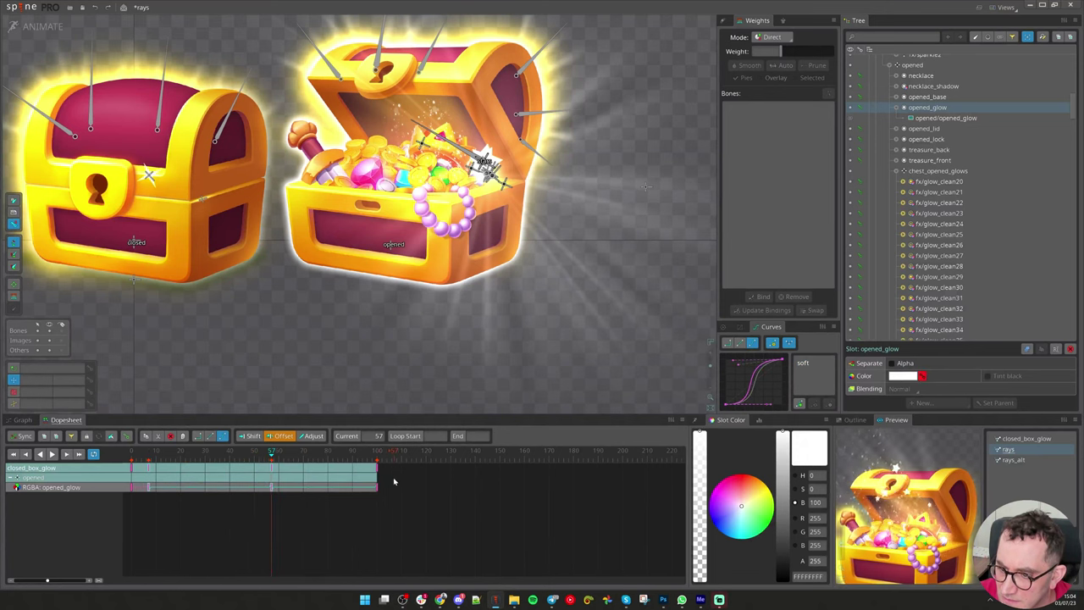
pyautogui.press('space')
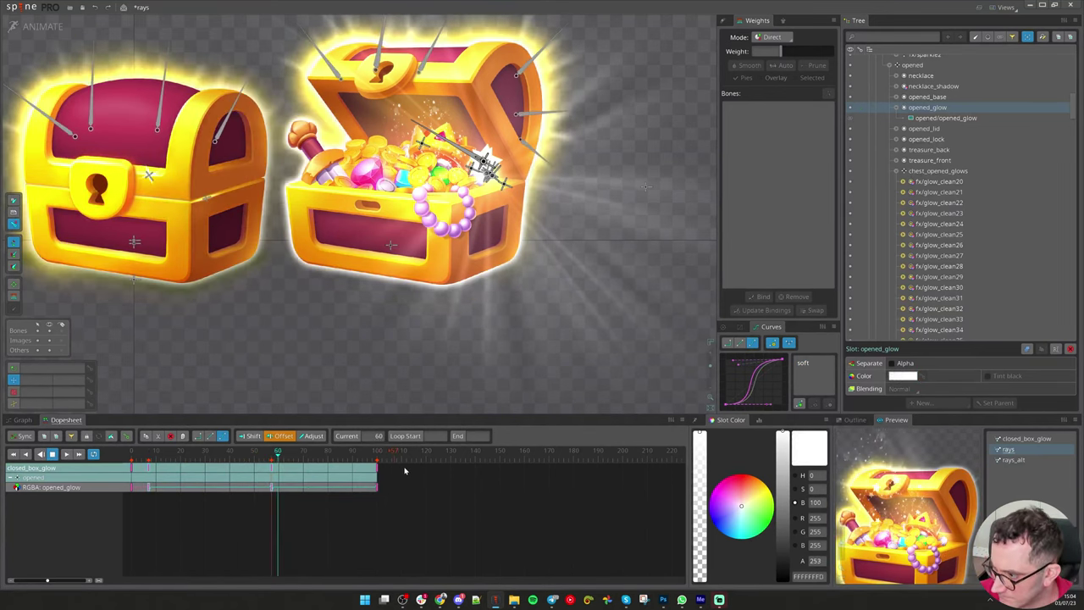
pyautogui.press('space')
pyautogui.moveTo(273, 468); pyautogui.dragTo(292, 468)
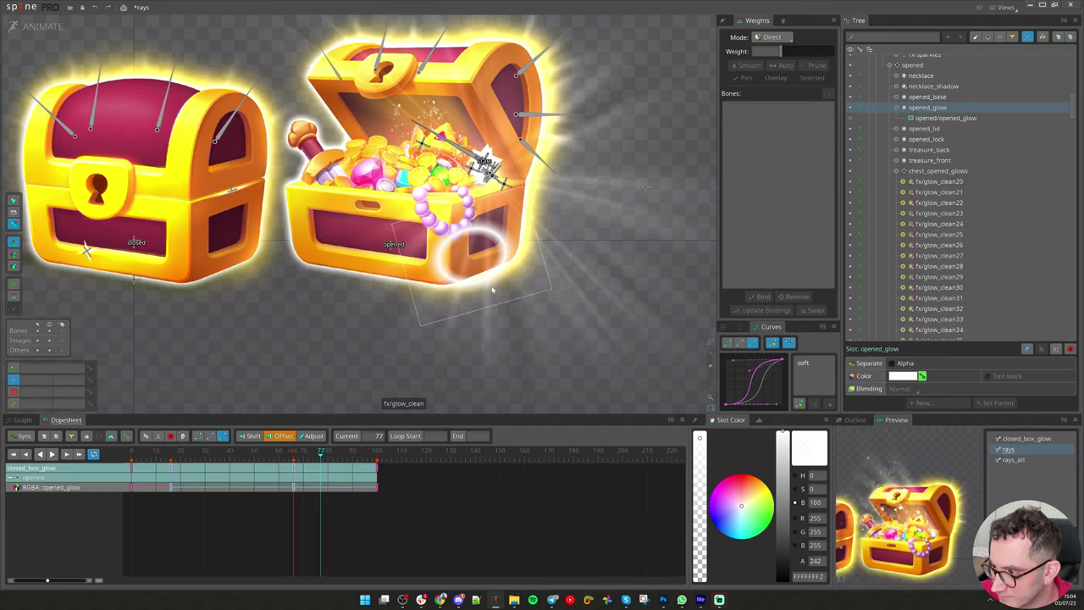
pyautogui.press('space')
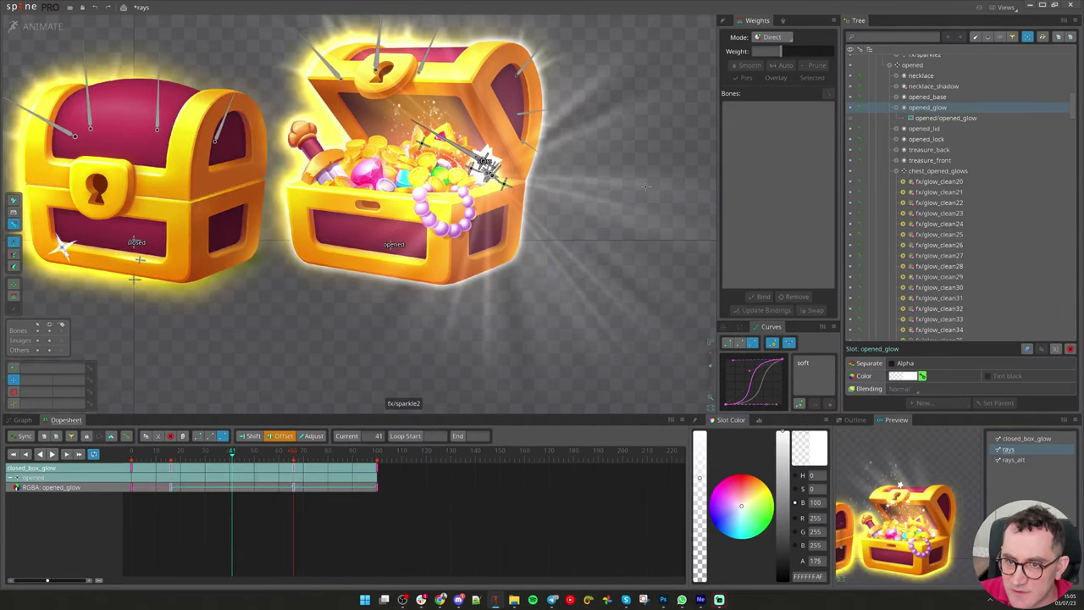
# Place fx/sparkle2 on the open chest's lower corner in opened_box_glow and key its scale at 0, 1 and 0 on frames 0, 5 and 15
pyautogui.click(64, 248)
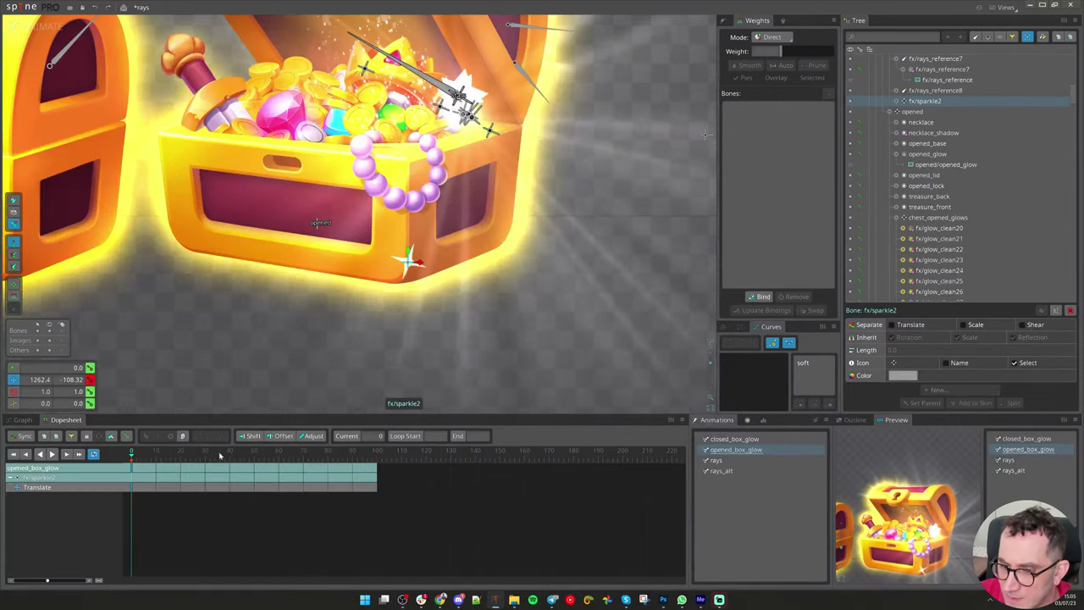
pyautogui.moveTo(408, 261); pyautogui.dragTo(392, 301)
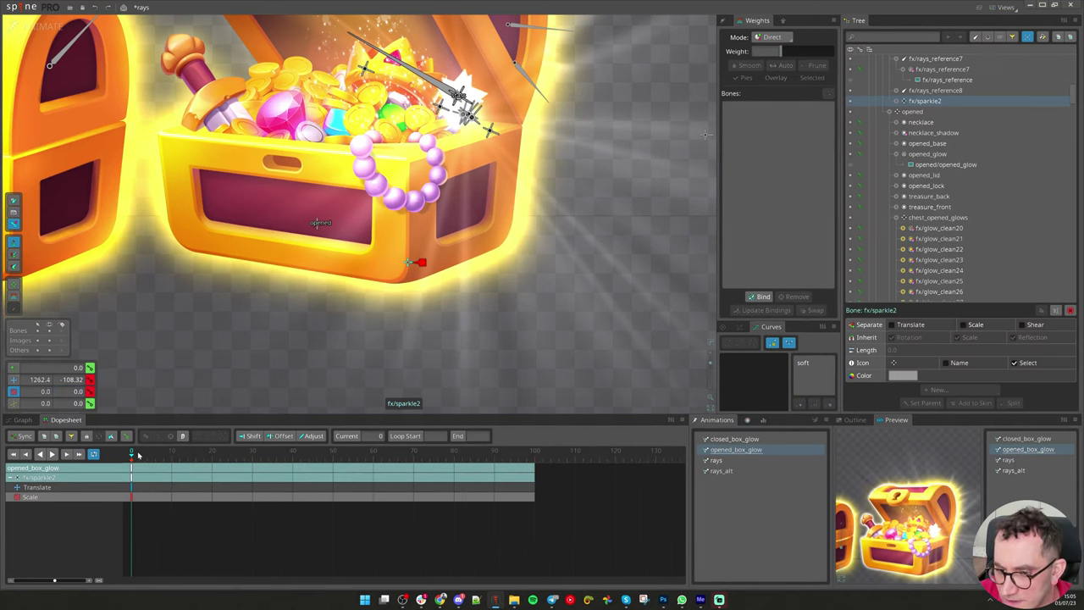
pyautogui.moveTo(138, 455); pyautogui.dragTo(174, 453)
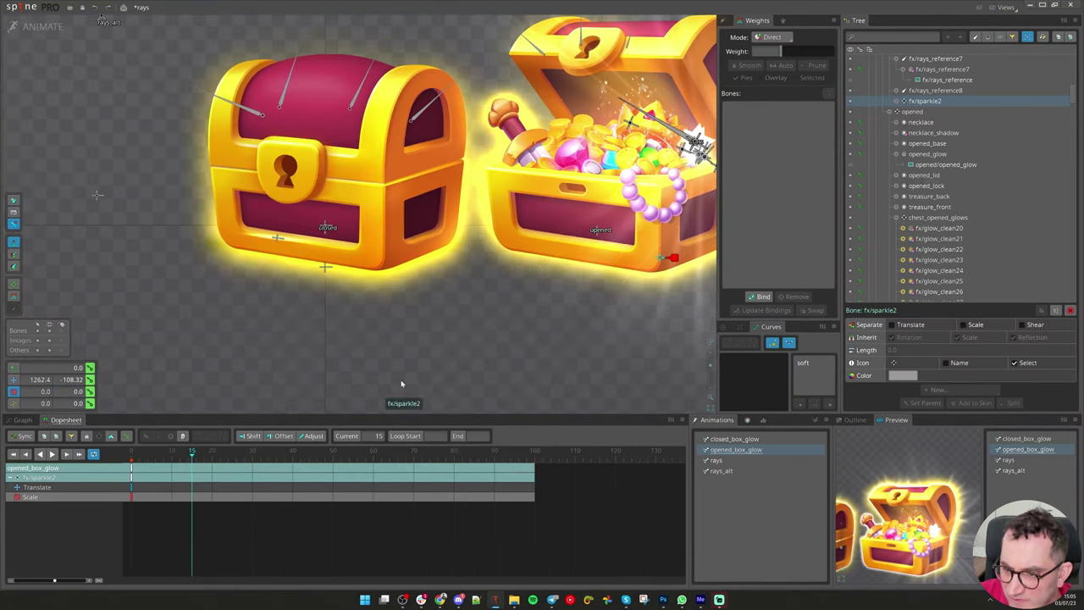
pyautogui.moveTo(577, 336); pyautogui.dragTo(288, 319)
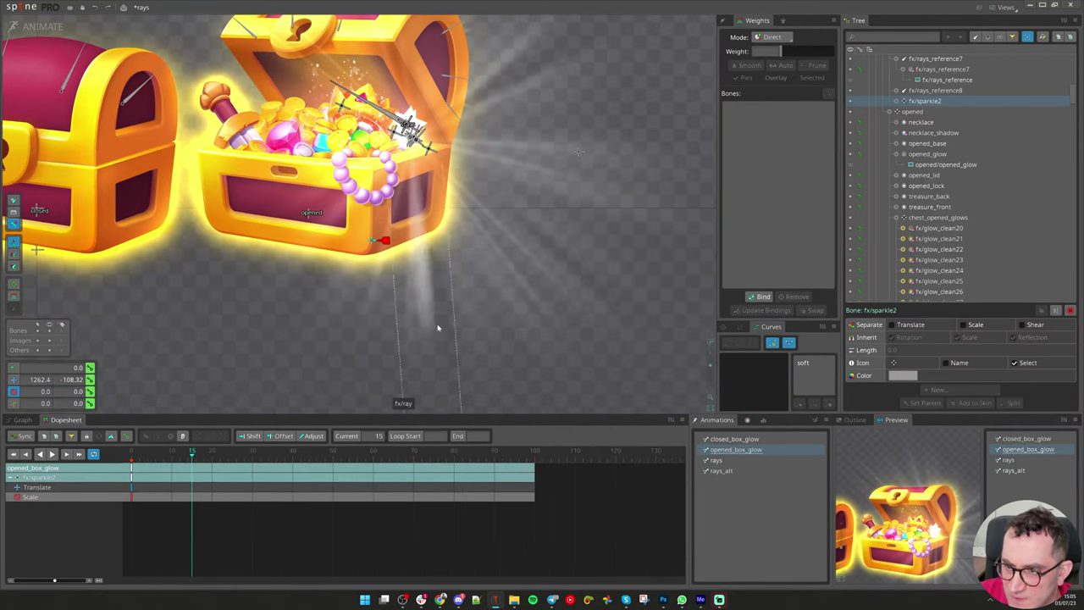
pyautogui.click(91, 392)
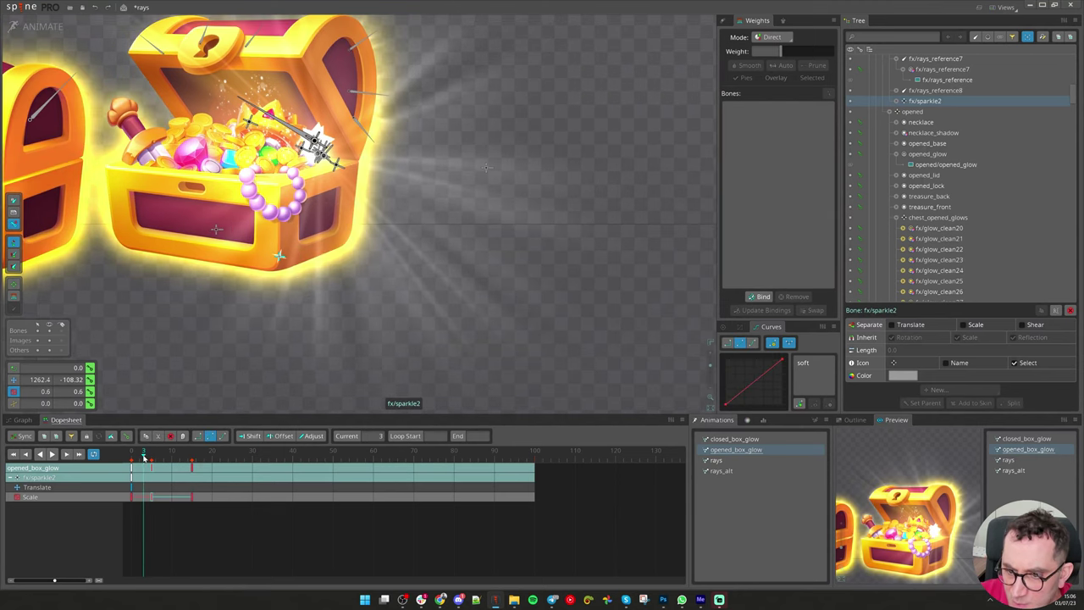
pyautogui.moveTo(143, 455); pyautogui.dragTo(151, 459)
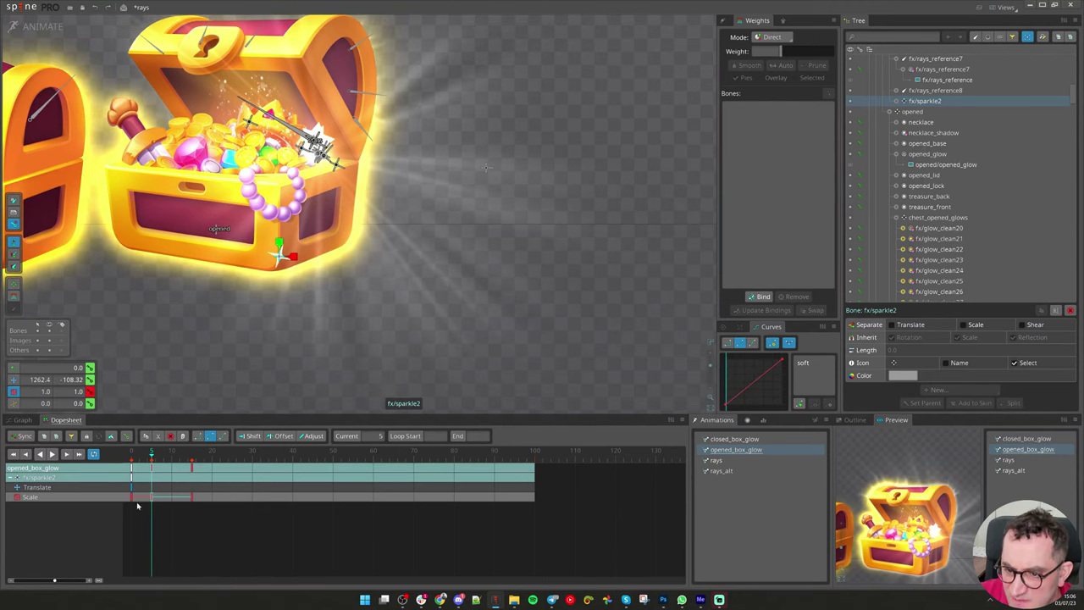
# Ease fx/sparkle2's scale keys at frames 0 and 5 with the soft curve, refine the curves, and play the sparkle back
pyautogui.moveTo(135, 511); pyautogui.dragTo(132, 493)
pyautogui.click(804, 364)
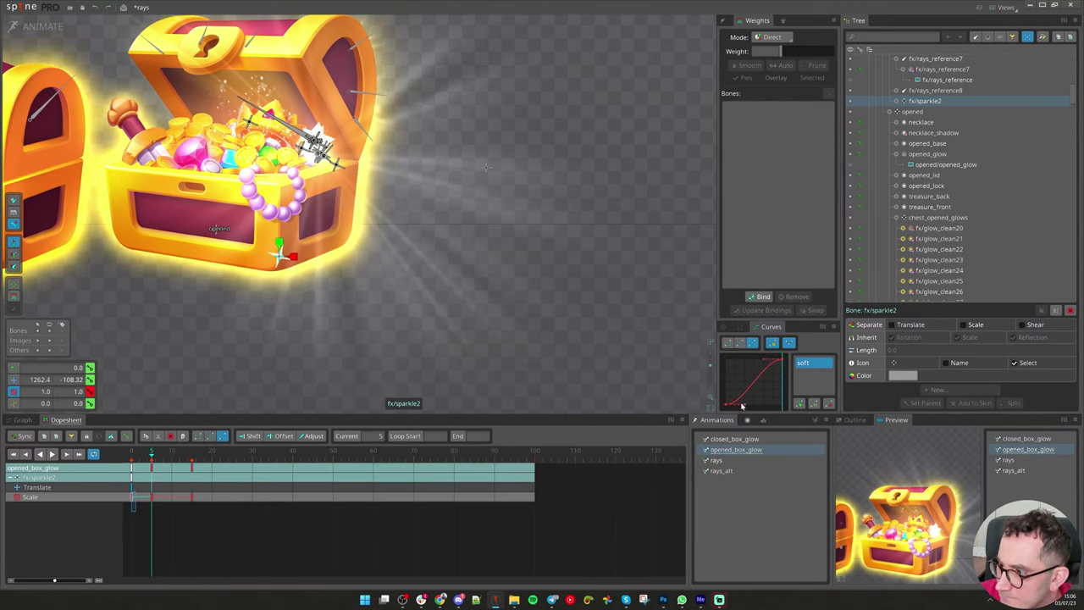
pyautogui.moveTo(144, 501); pyautogui.dragTo(159, 483)
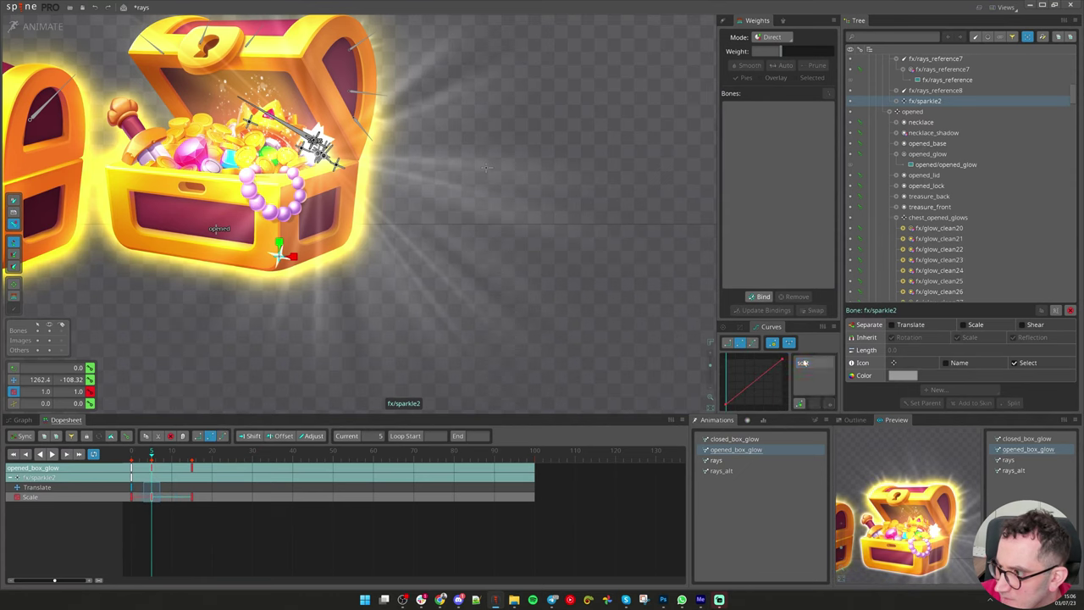
pyautogui.click(803, 363)
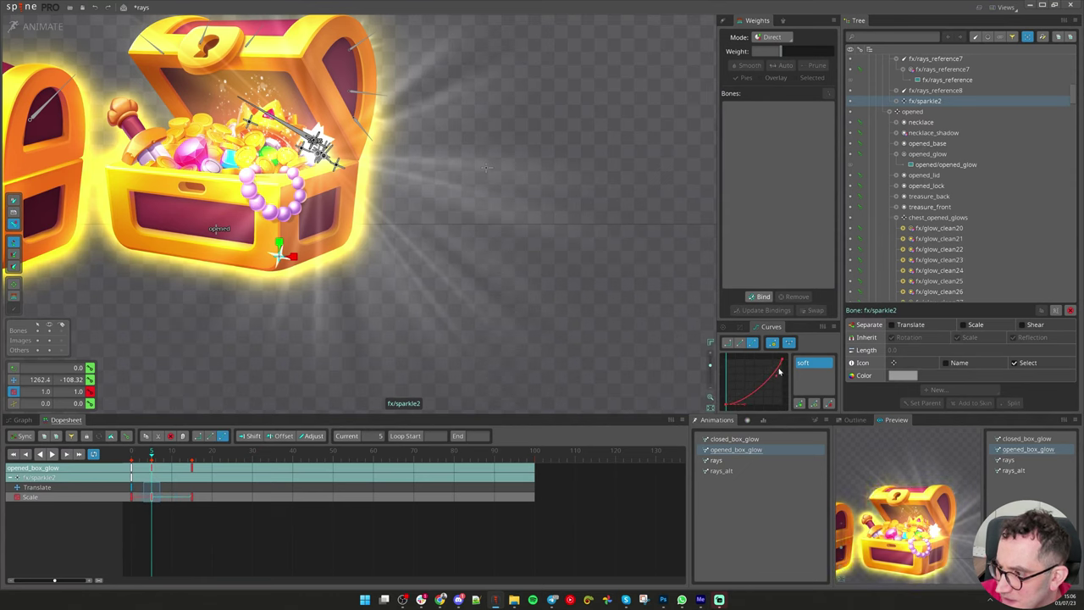
pyautogui.moveTo(146, 456); pyautogui.dragTo(121, 460)
pyautogui.press('space')
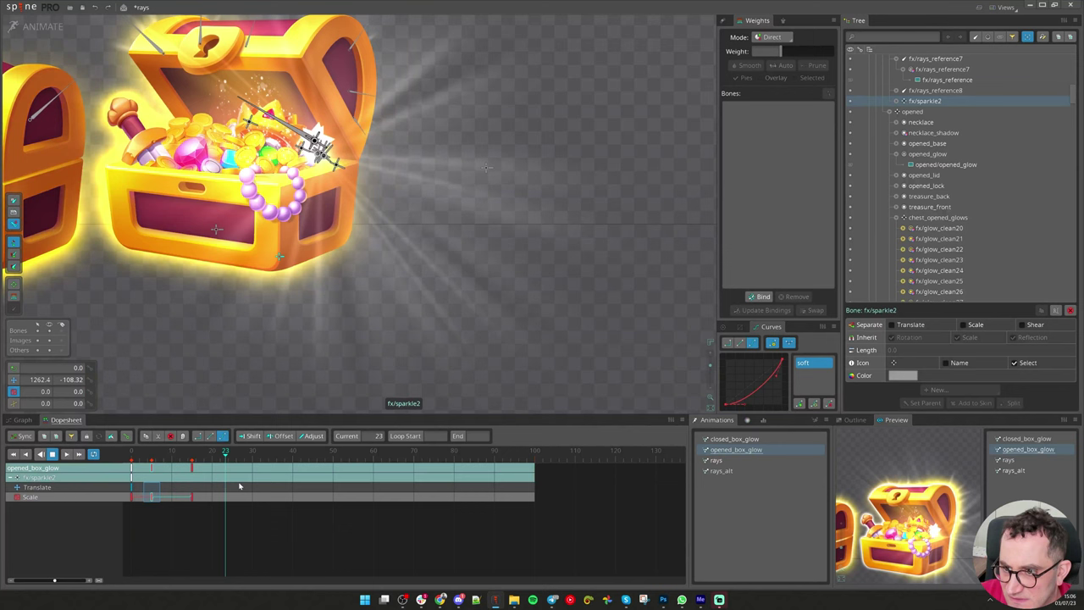
pyautogui.click(154, 467)
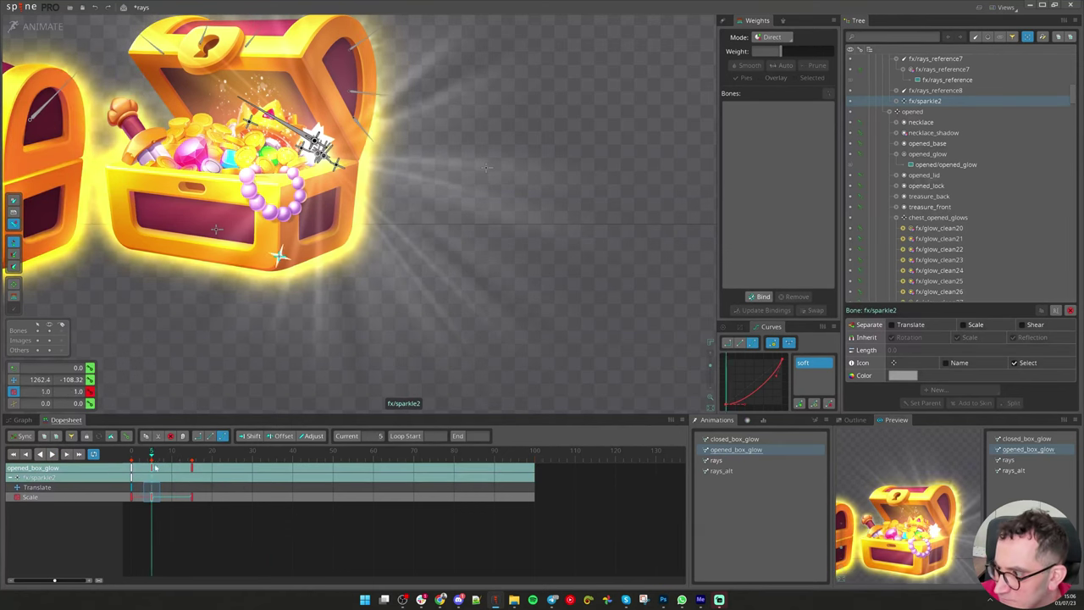
pyautogui.moveTo(155, 467)
pyautogui.mouseDown()
pyautogui.moveTo(176, 468)
pyautogui.moveTo(136, 469)
pyautogui.moveTo(167, 476)
pyautogui.mouseUp()
pyautogui.press('space')
pyautogui.click(129, 459)
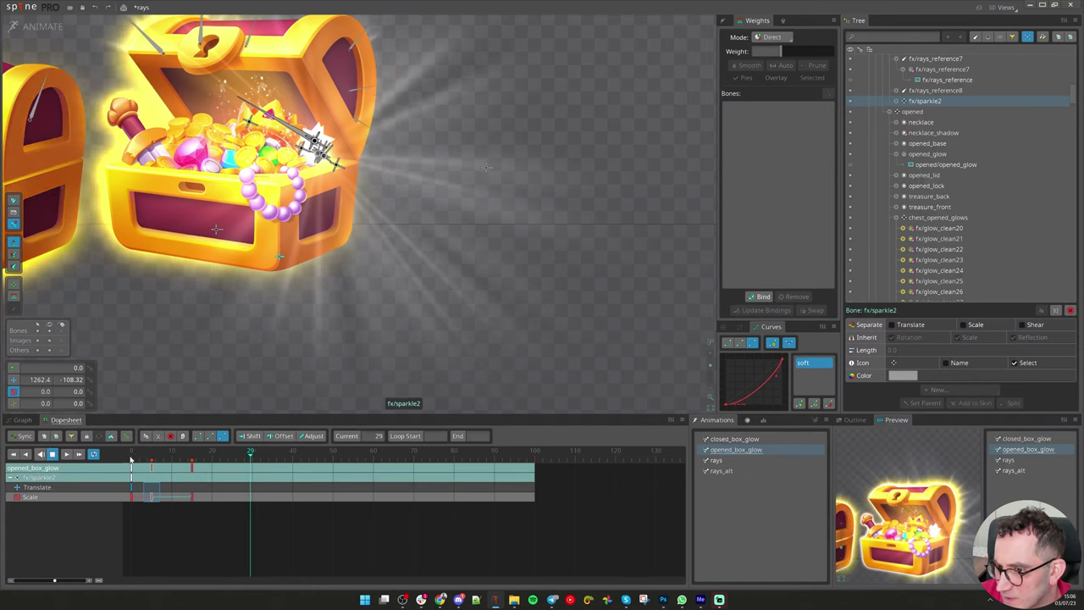
pyautogui.click(130, 460)
pyautogui.press('space')
# Key fx/sparkle2's rotation at frames 0 and 15 and its position at 1264.8, -53.952 on frame 15, reviewing the playback
pyautogui.moveTo(191, 461)
pyautogui.mouseDown()
pyautogui.moveTo(145, 457)
pyautogui.moveTo(194, 460)
pyautogui.mouseUp()
pyautogui.press('c')
pyautogui.scroll(-2, 644, 269)
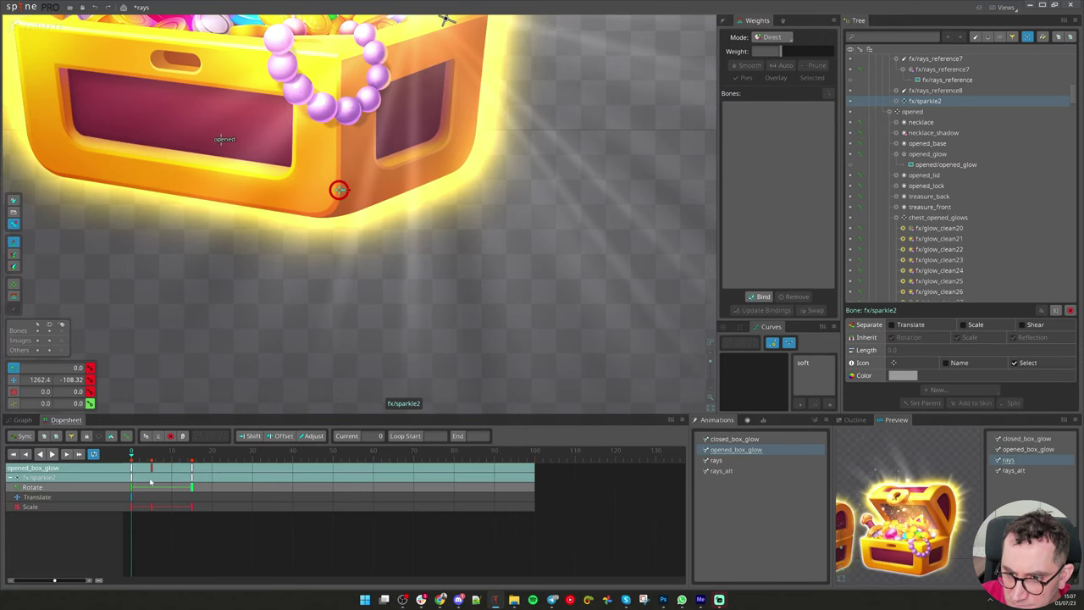
pyautogui.press('space')
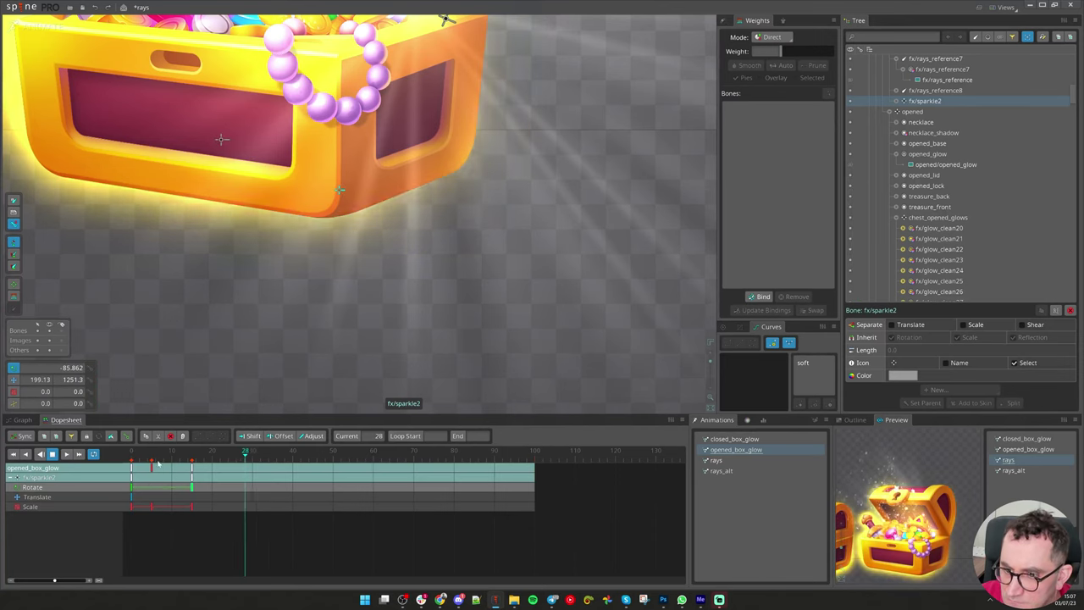
pyautogui.press('space')
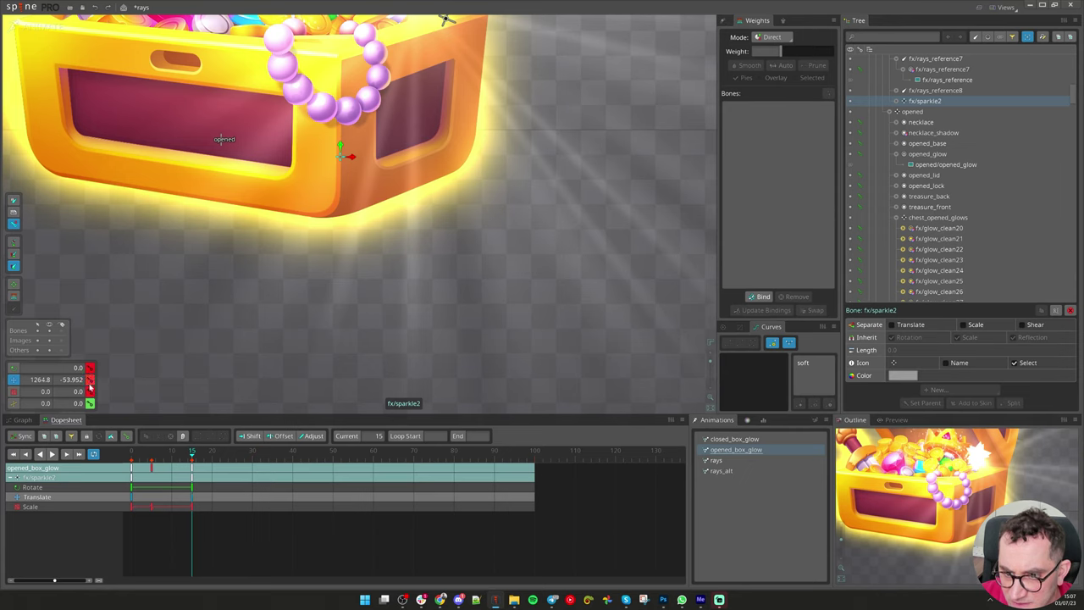
# Copy fx/sparkle2's keys from frames 0 to 15 to start at frame 16, and make the frame 15 keys stepped
pyautogui.moveTo(212, 539); pyautogui.dragTo(131, 463)
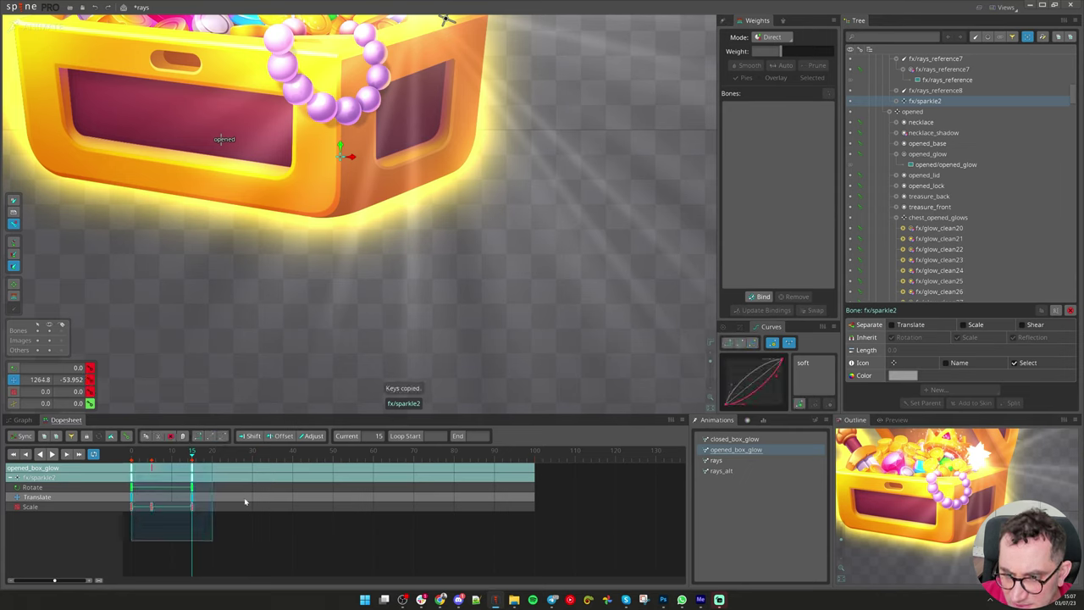
pyautogui.click(196, 455)
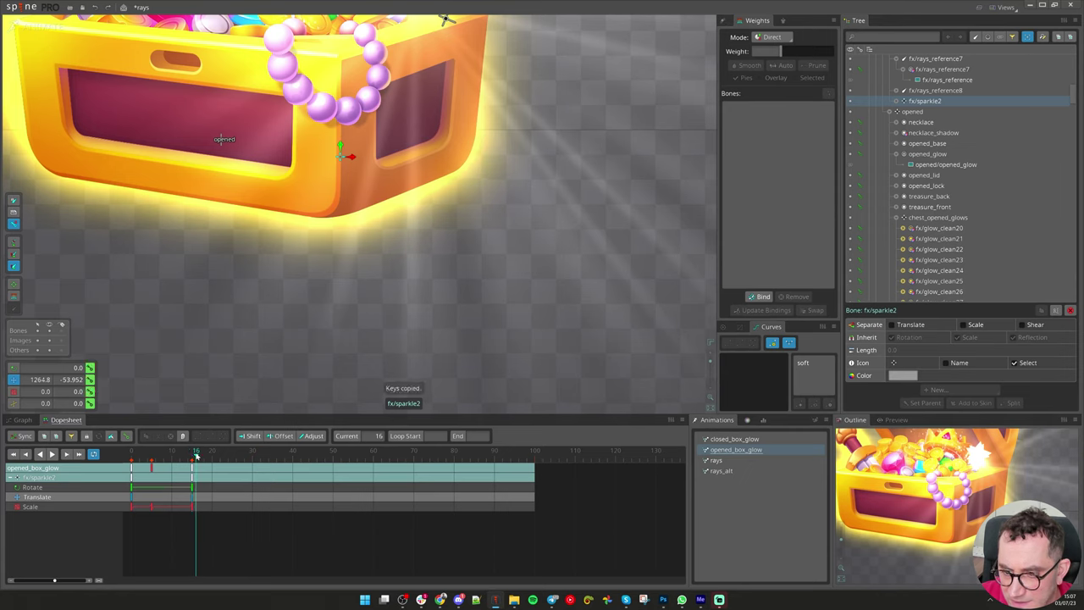
pyautogui.hotkey('ctrl', 'v')
pyautogui.click(193, 467)
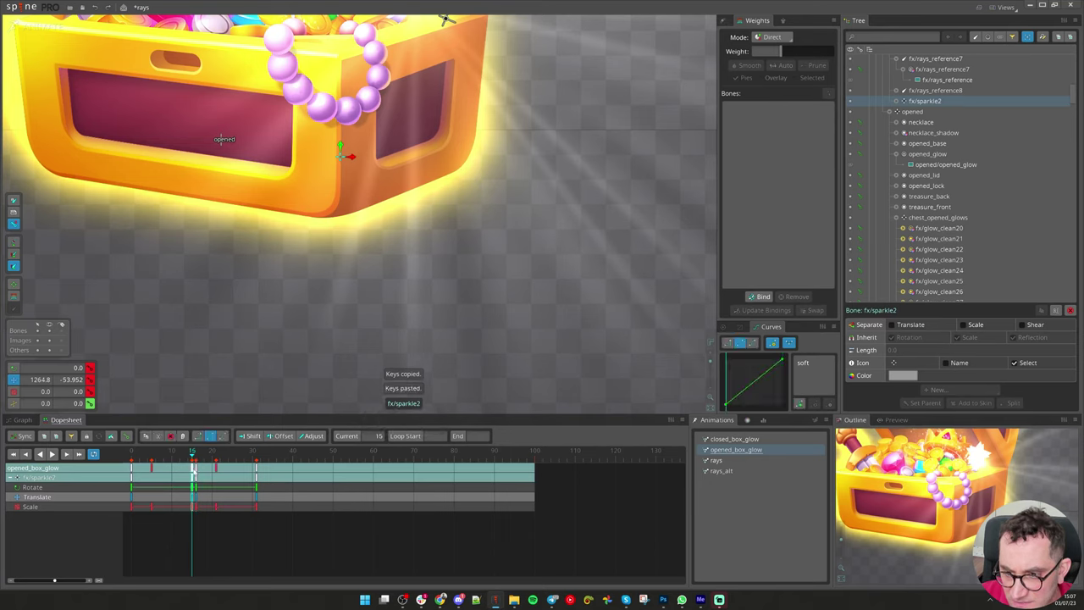
pyautogui.click(751, 343)
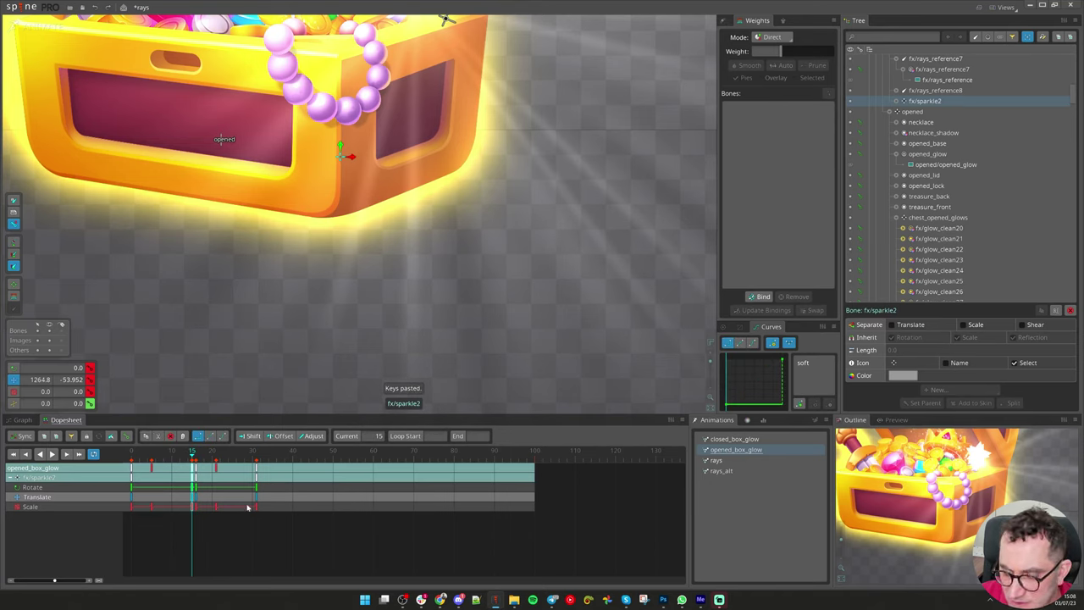
pyautogui.click(193, 455)
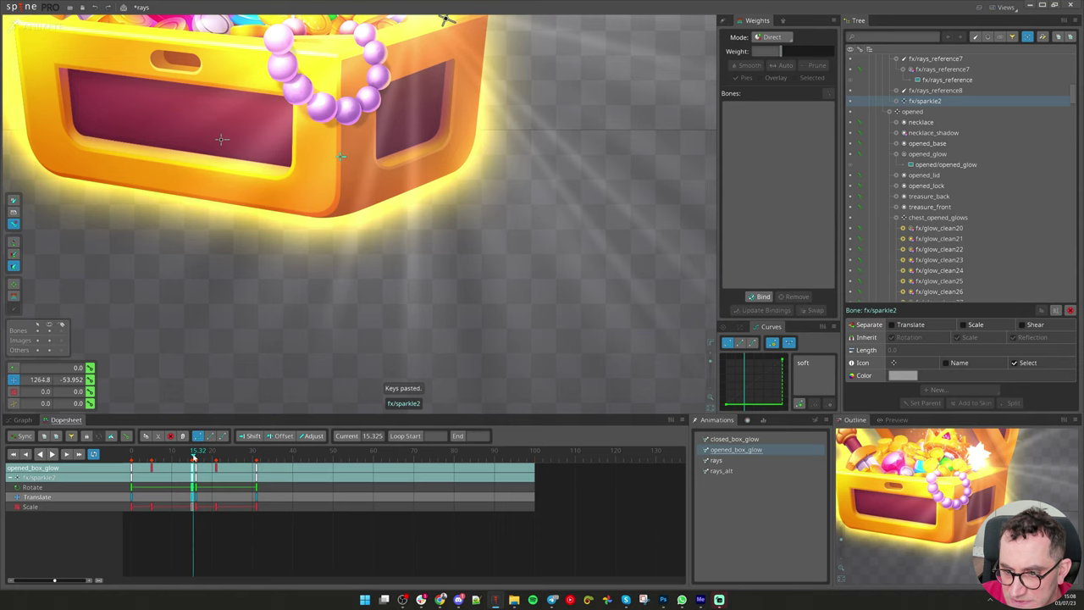
pyautogui.moveTo(193, 456); pyautogui.dragTo(240, 455)
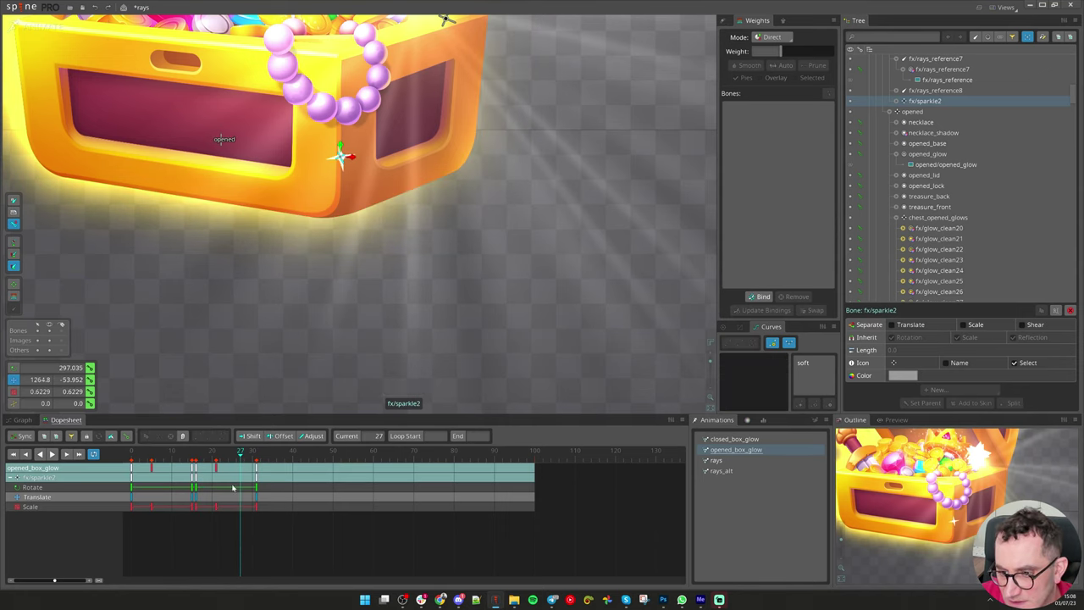
# Copy fx/sparkle2's keys from frames 15 to 31 and paste them starting at frame 31
pyautogui.moveTo(302, 529); pyautogui.dragTo(194, 462)
pyautogui.hotkey('ctrl', 'c')
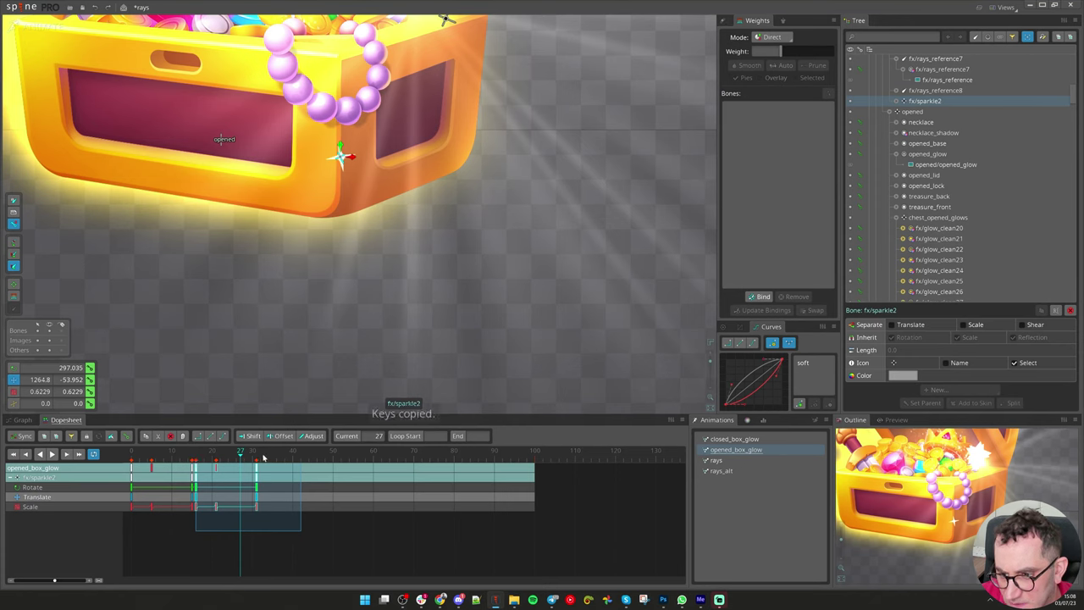
pyautogui.click(257, 454)
pyautogui.moveTo(378, 550); pyautogui.dragTo(191, 457)
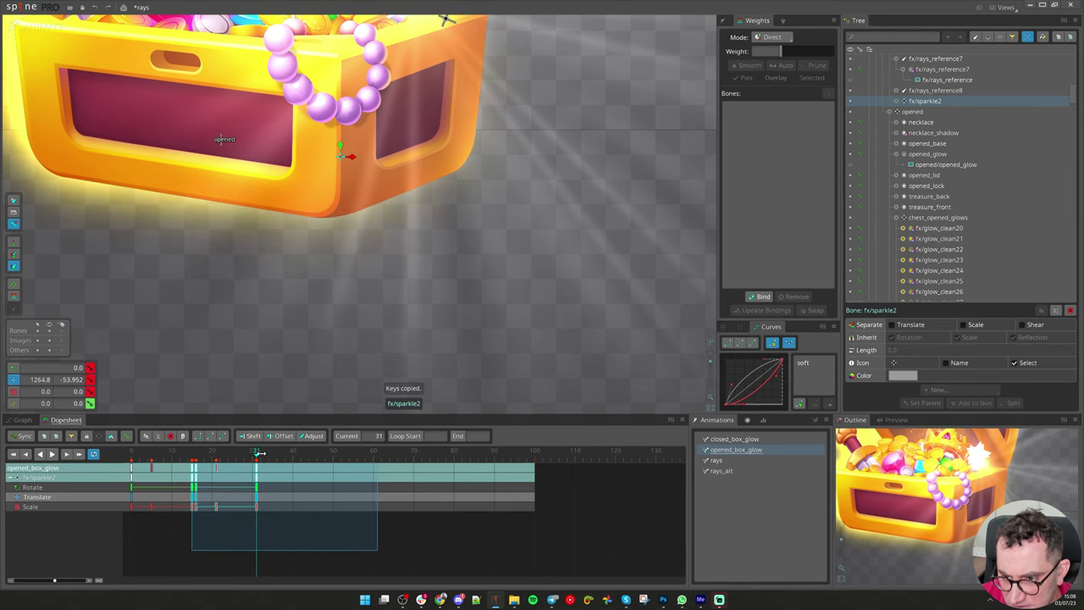
pyautogui.hotkey('ctrl', 'v')
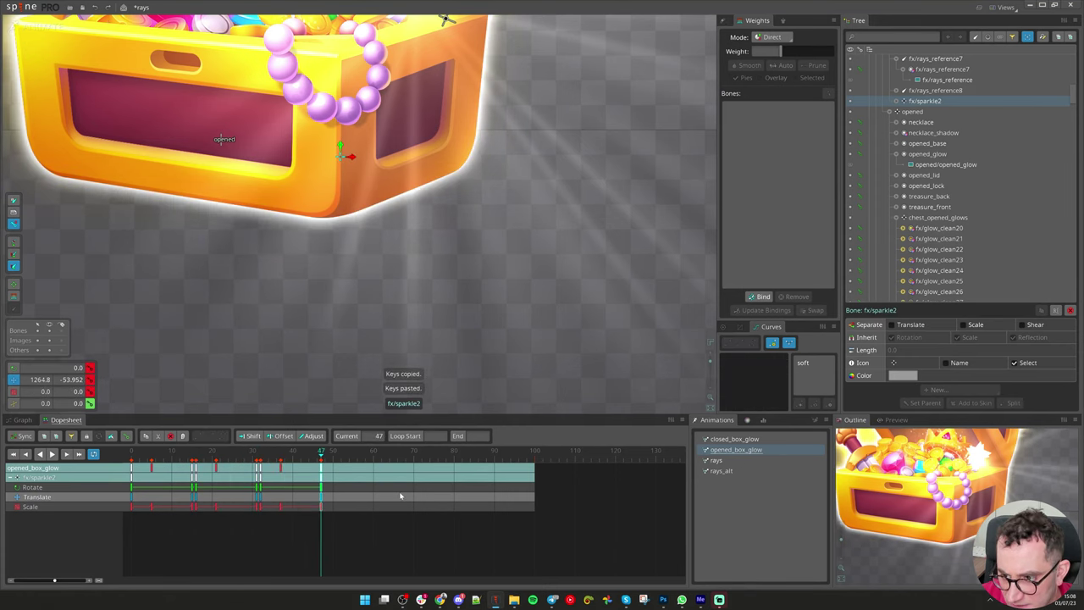
# Paste fx/sparkle2's copied keys three more times, starting at frames 47, 63 and 79, and preview the sparkle at frame 8
pyautogui.hotkey('ctrl', 'v')
pyautogui.hotkey('ctrl', 'v')
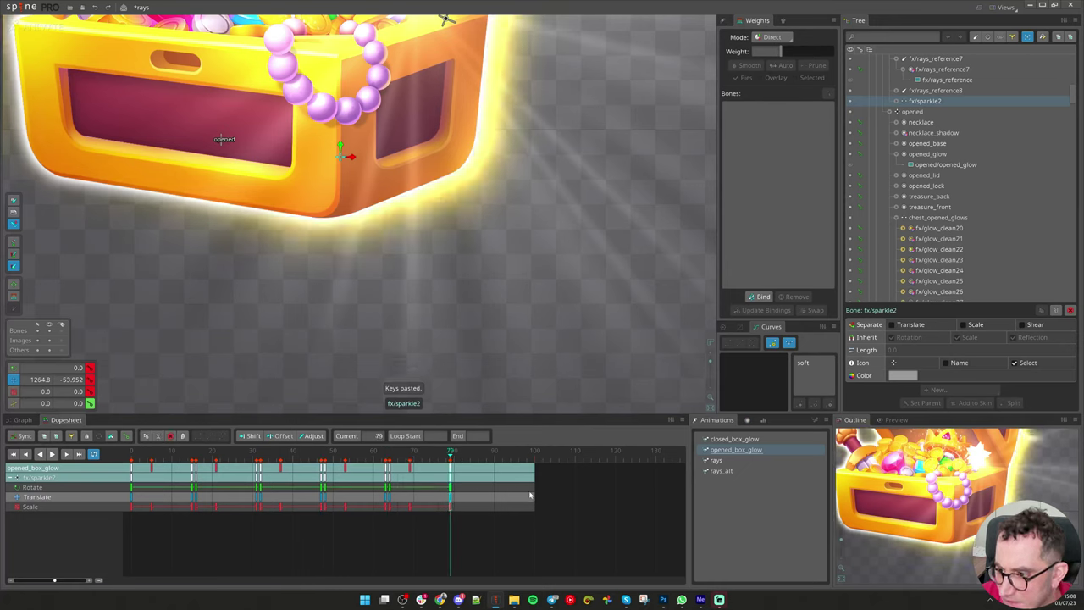
pyautogui.hotkey('ctrl', 'v')
pyautogui.click(164, 457)
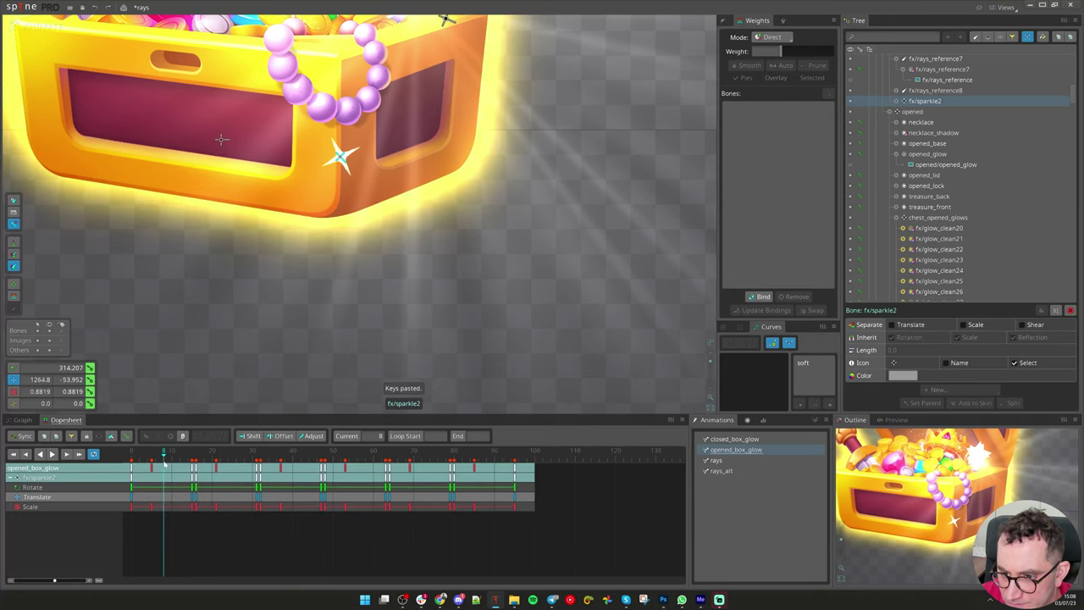
# Stretch all of fx/sparkle2's keys along the timeline so that the last one lands on frame 100
pyautogui.moveTo(577, 530); pyautogui.dragTo(100, 438)
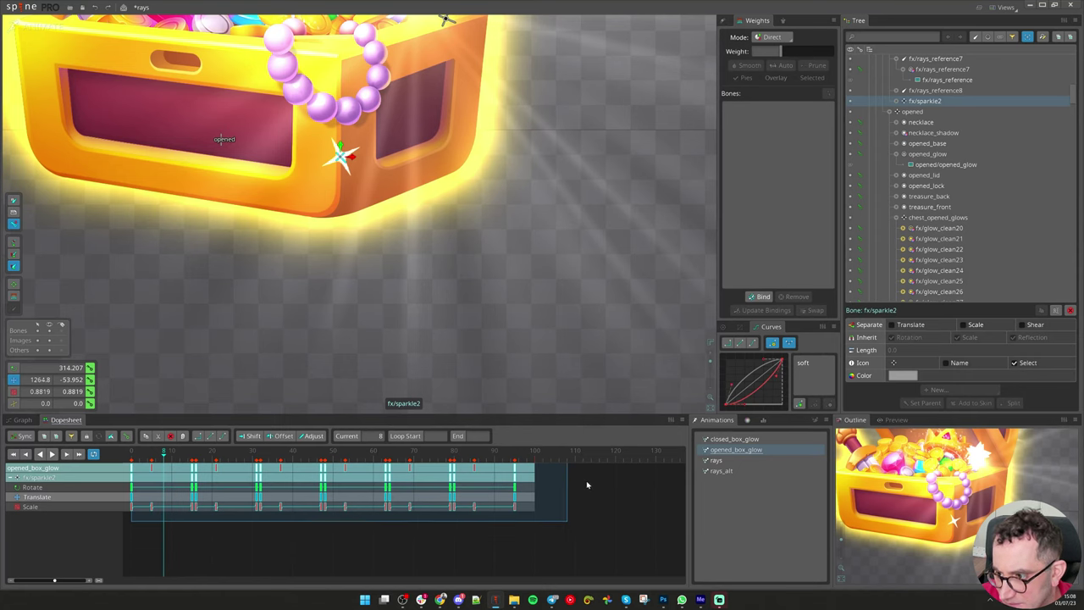
pyautogui.moveTo(568, 471); pyautogui.dragTo(547, 498)
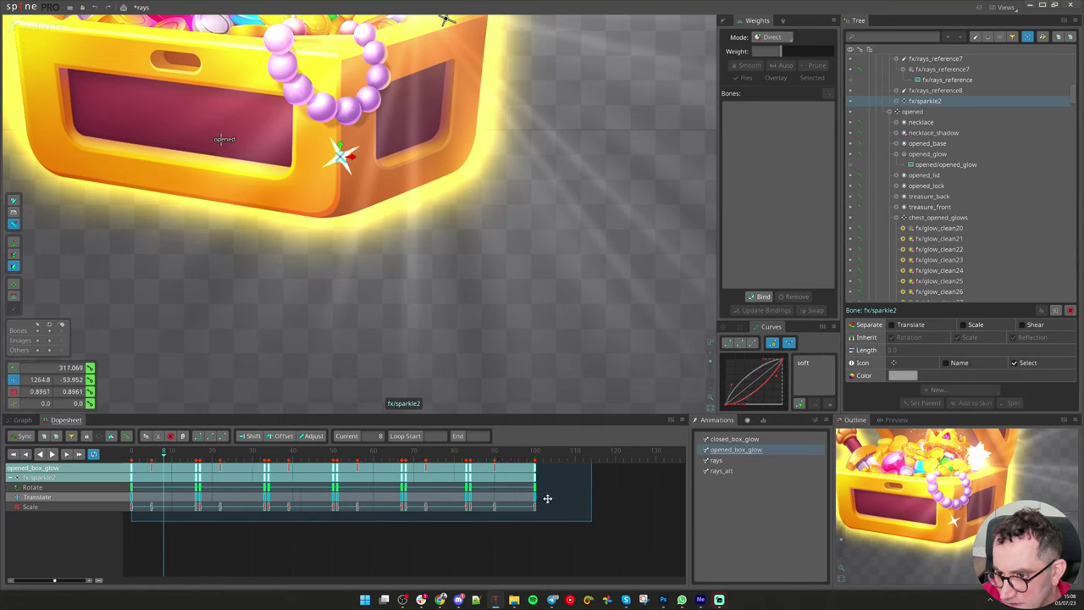
pyautogui.click(354, 557)
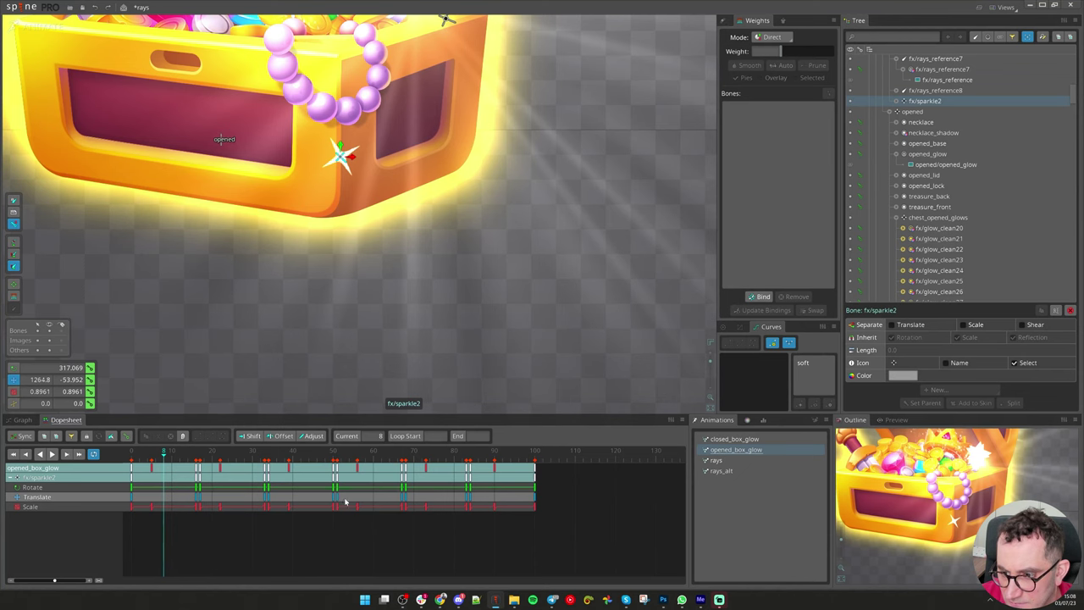
pyautogui.moveTo(165, 457); pyautogui.dragTo(151, 460)
pyautogui.scroll(-4, 296, 327)
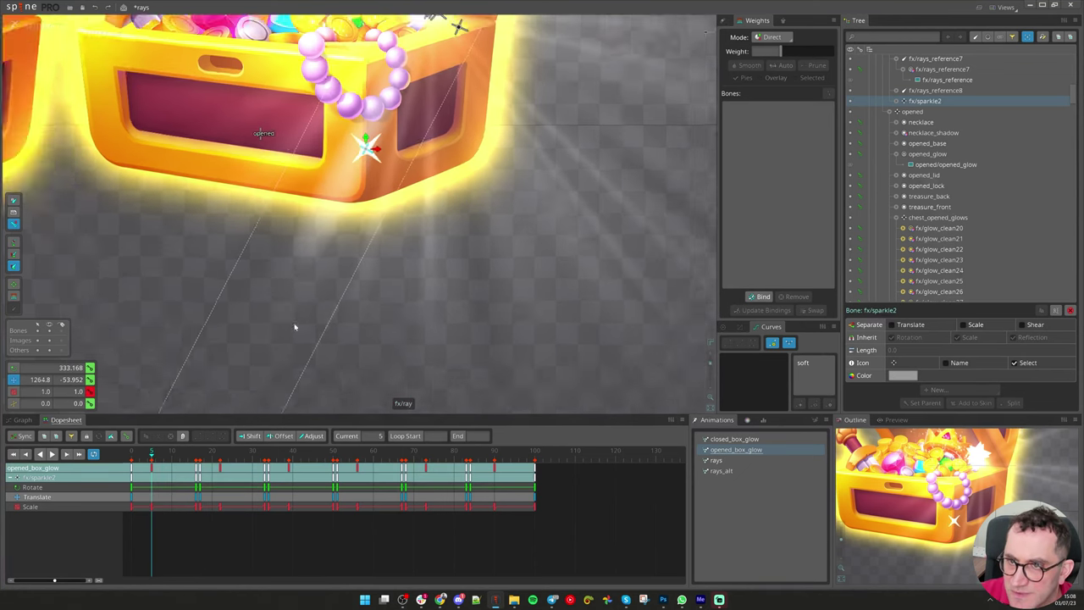
pyautogui.scroll(-2, 354, 307)
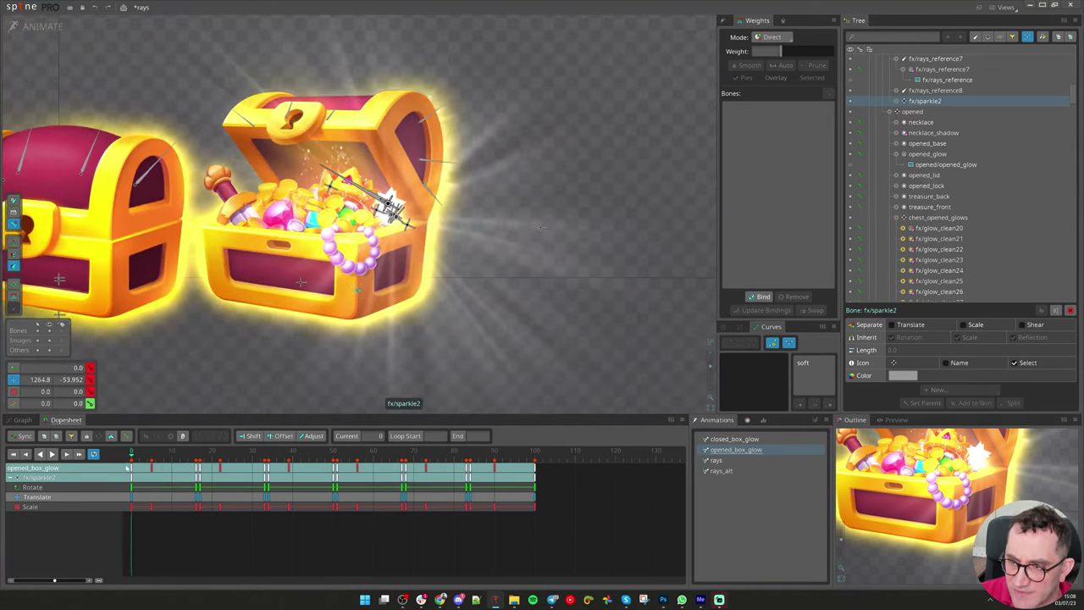
# Place the first fx/sparkle2 flash at 1341.4, 640.09 inside the open lid, and paste a copied position key at frame 17
pyautogui.moveTo(154, 458); pyautogui.dragTo(180, 457)
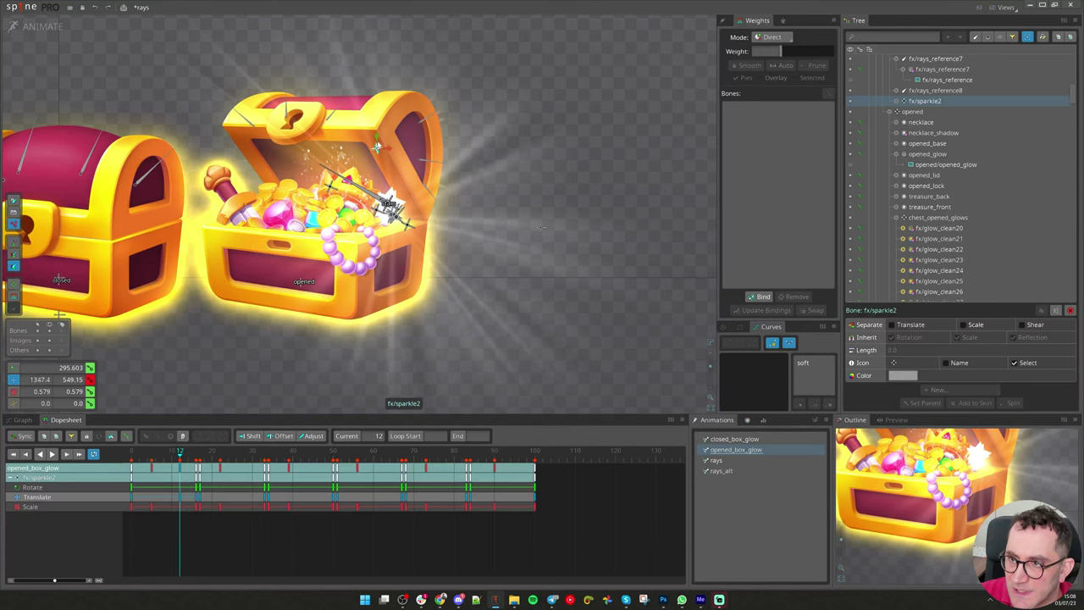
pyautogui.moveTo(181, 496); pyautogui.dragTo(136, 506)
pyautogui.hotkey('ctrl', 'c')
pyautogui.click(200, 499)
pyautogui.hotkey('ctrl', 'v')
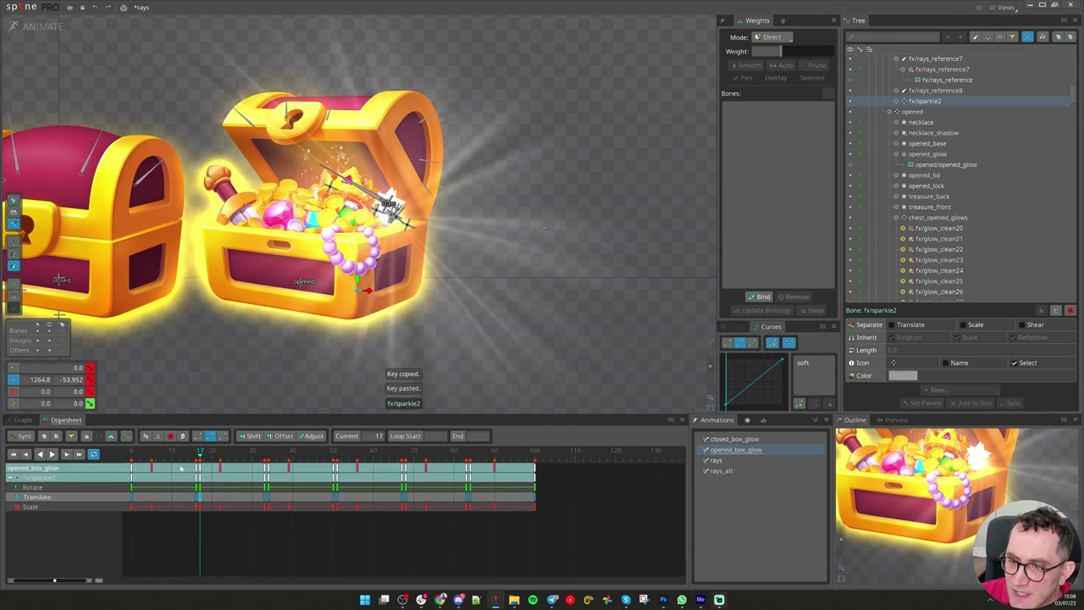
# Move fx/sparkle2 to 932.16, 721.47 beside the lid's lock at frame 17, and hold that position at frame 33
pyautogui.moveTo(351, 272); pyautogui.dragTo(343, 247)
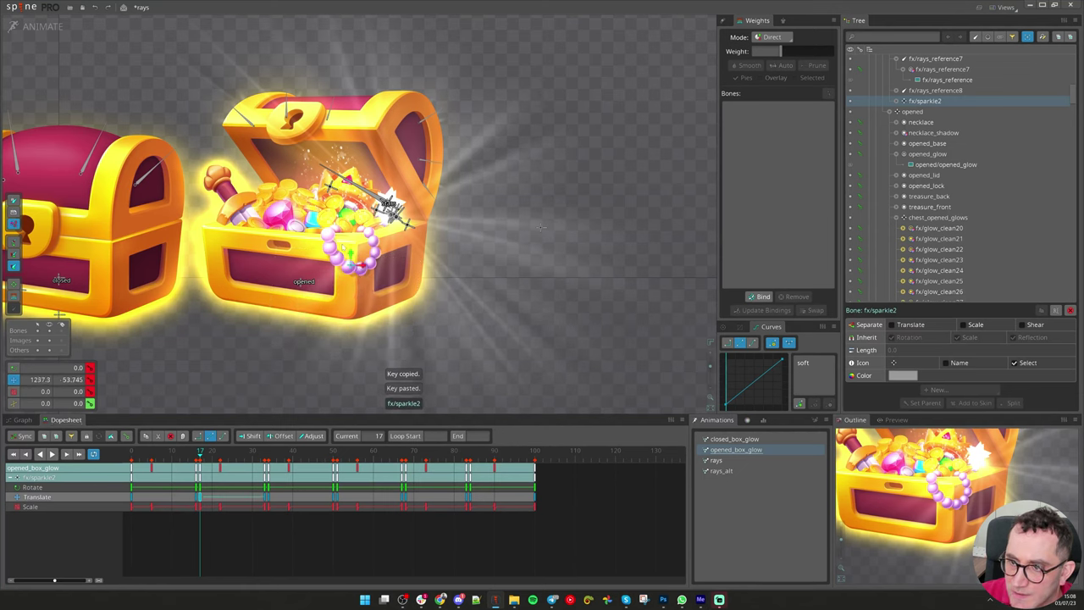
pyautogui.moveTo(294, 127)
pyautogui.mouseDown()
pyautogui.moveTo(316, 110)
pyautogui.moveTo(273, 134)
pyautogui.mouseUp()
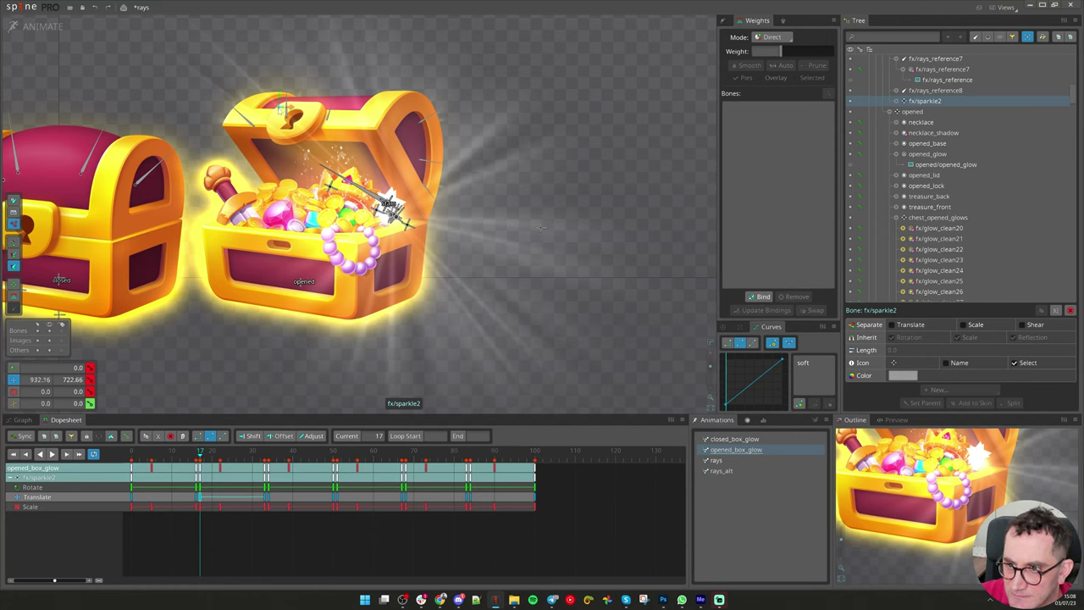
pyautogui.moveTo(279, 110); pyautogui.dragTo(280, 111)
pyautogui.moveTo(200, 499); pyautogui.dragTo(242, 498)
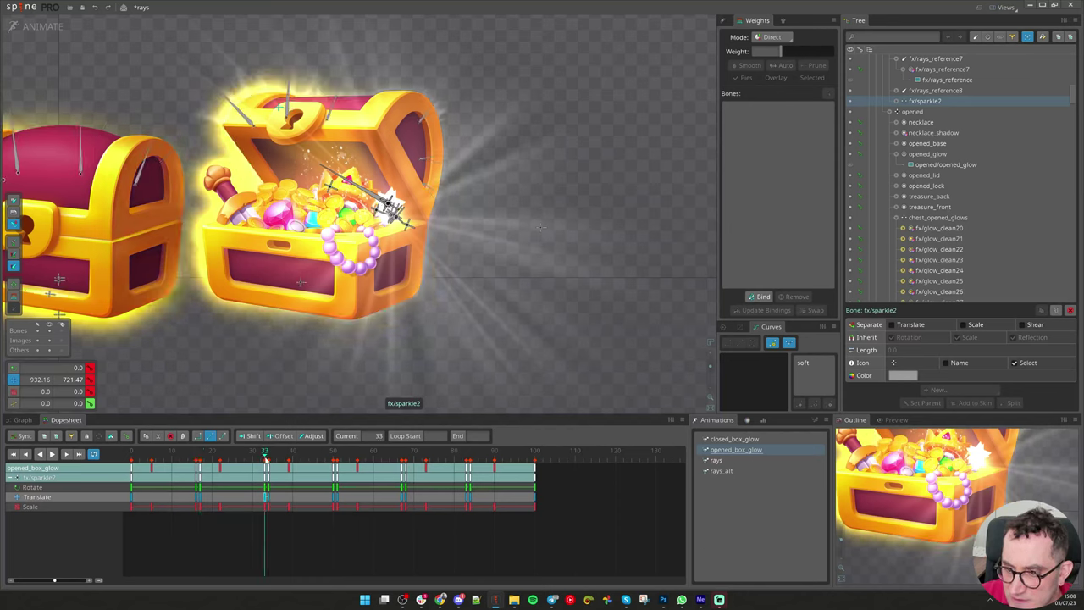
pyautogui.moveTo(265, 462); pyautogui.dragTo(297, 460)
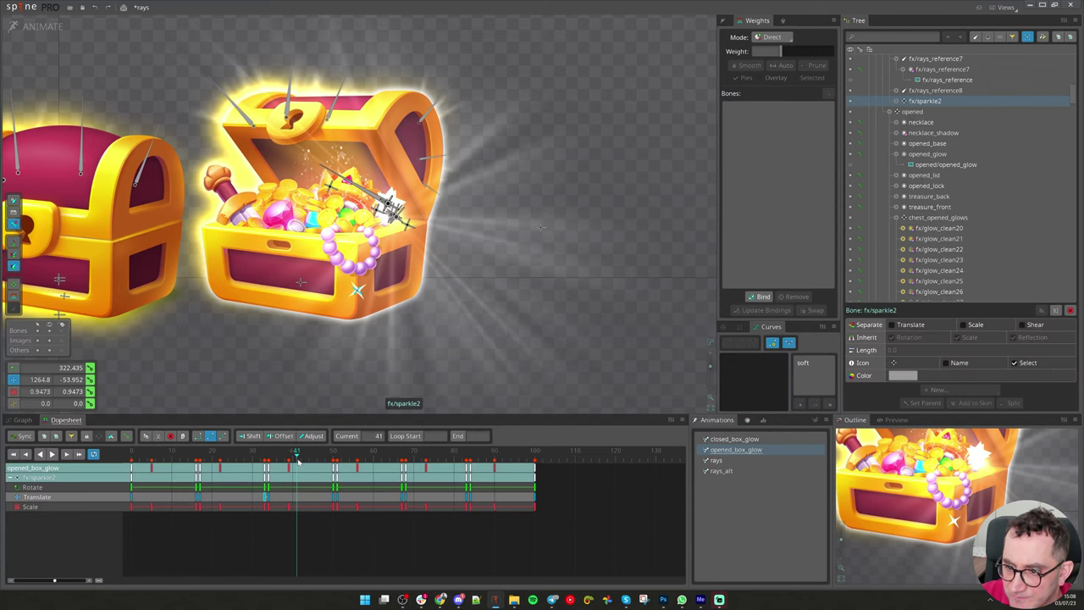
# Delete the redundant key from each adjacent pair of fx/sparkle2's position keys, including those at frames 34 and 16
pyautogui.click(269, 499)
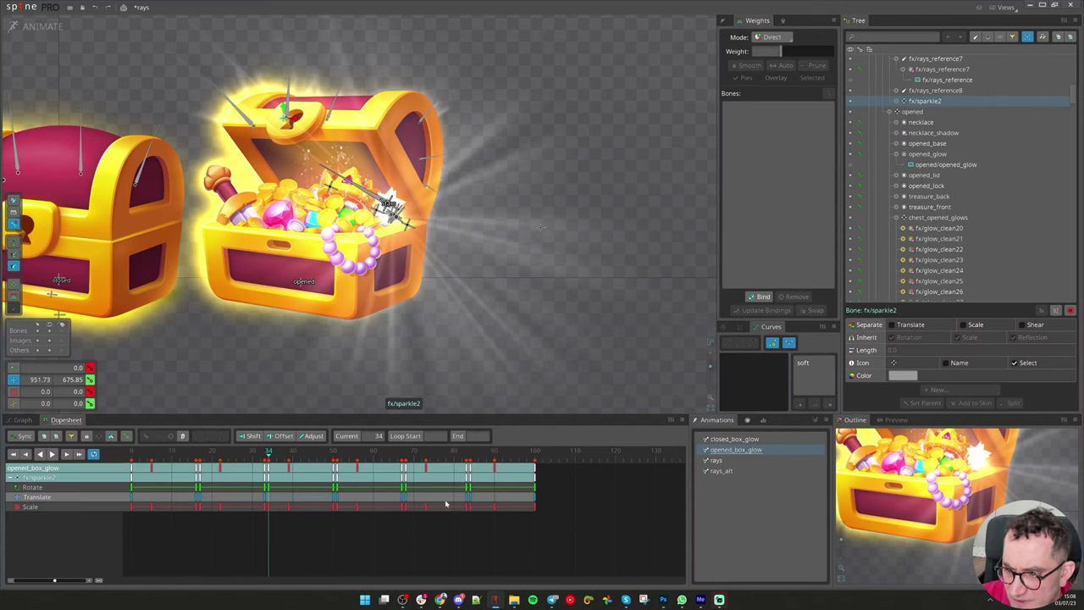
pyautogui.click(338, 501)
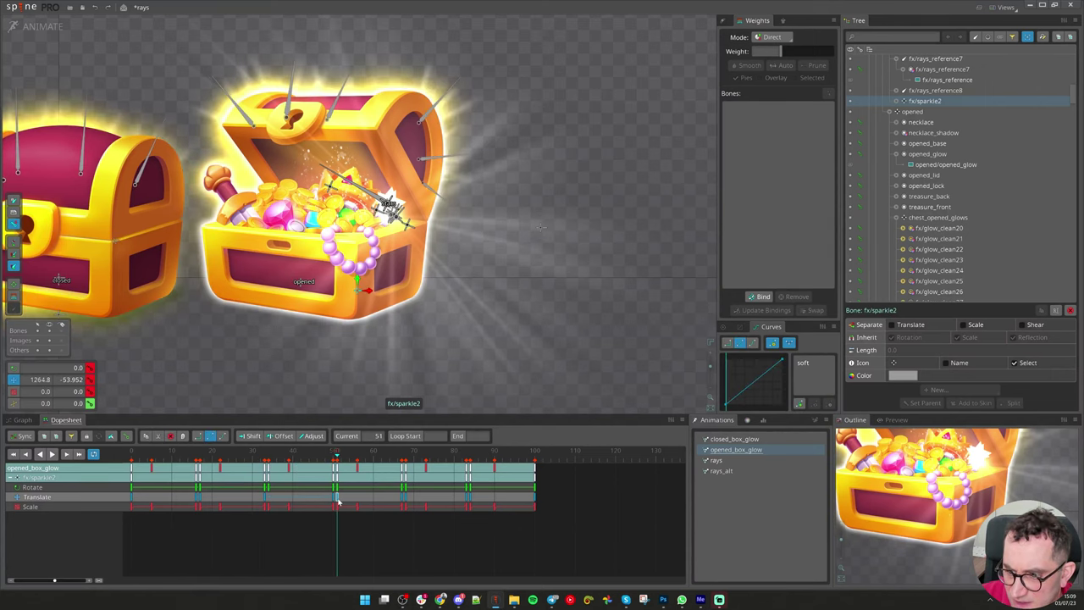
pyautogui.click(404, 500)
pyautogui.click(470, 499)
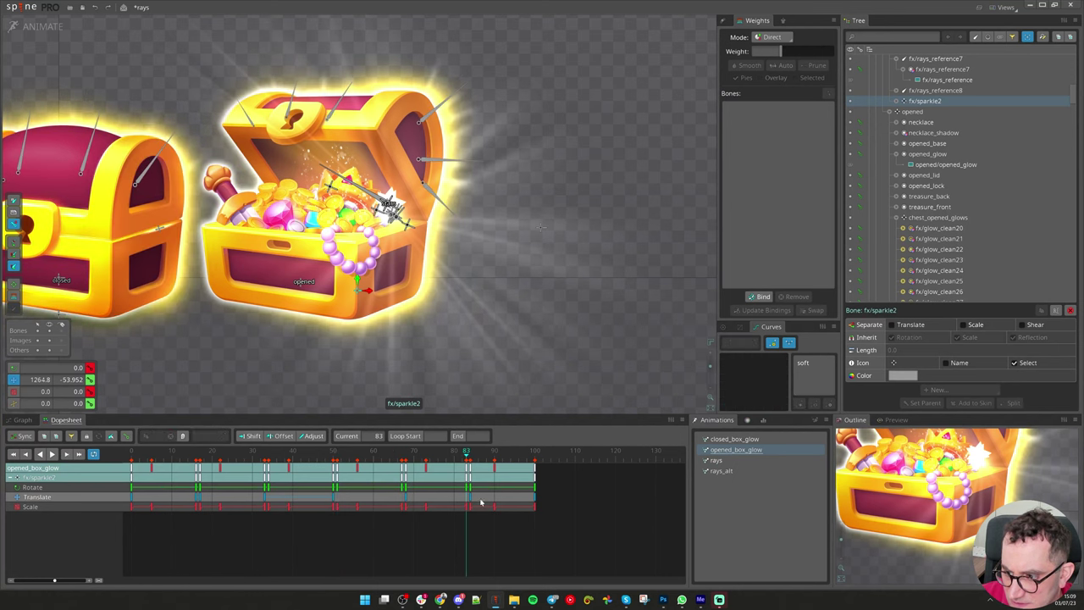
pyautogui.click(194, 500)
# Make all of fx/sparkle2's position keys stepped and scrub through the first two flashes to check them
pyautogui.moveTo(558, 502); pyautogui.dragTo(192, 503)
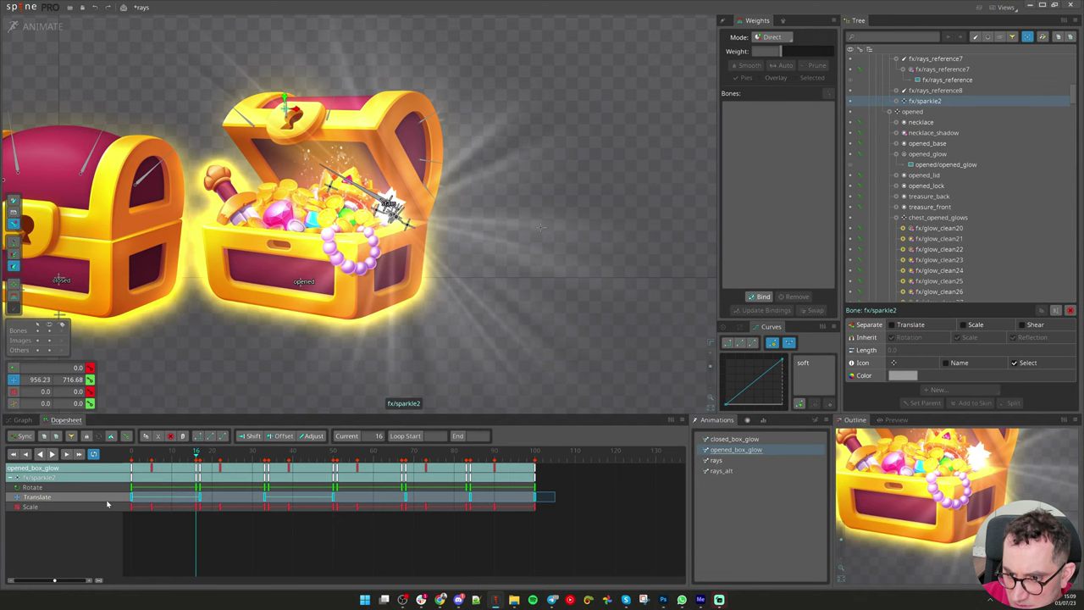
pyautogui.click(194, 439)
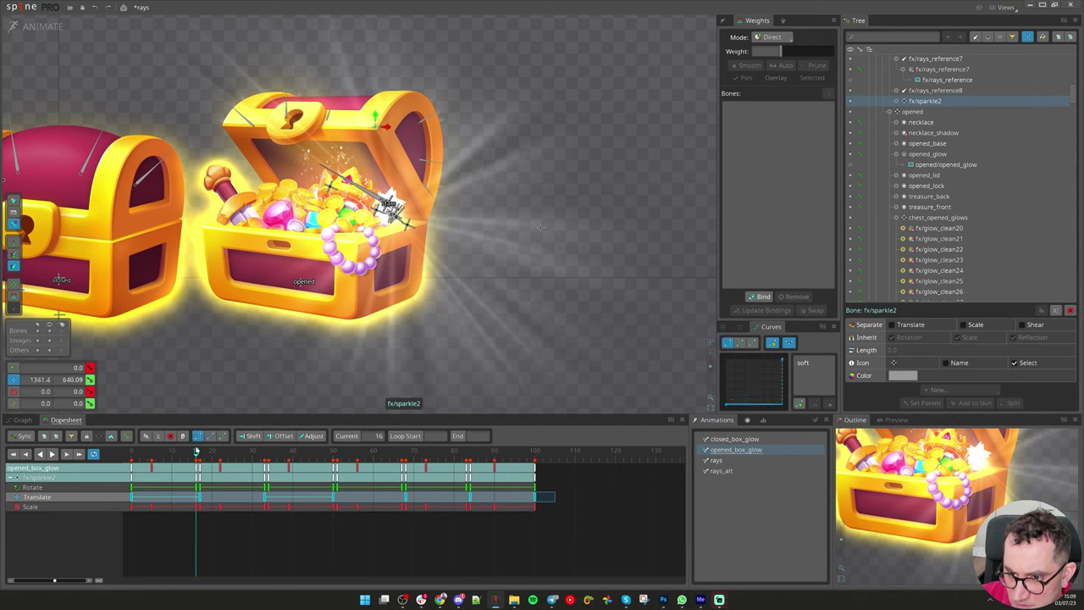
pyautogui.click(207, 505)
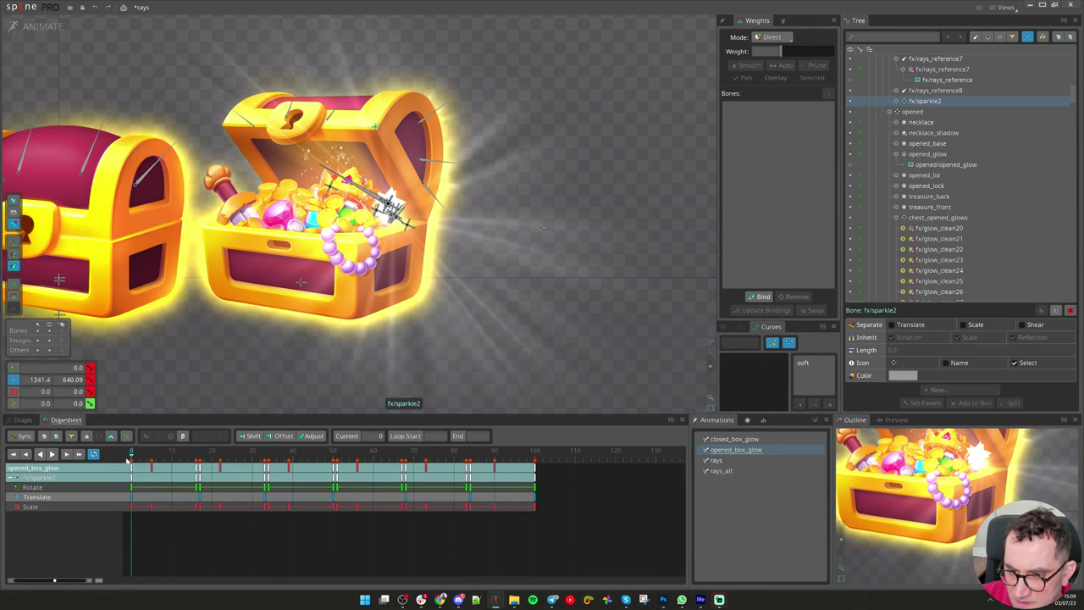
pyautogui.click(200, 465)
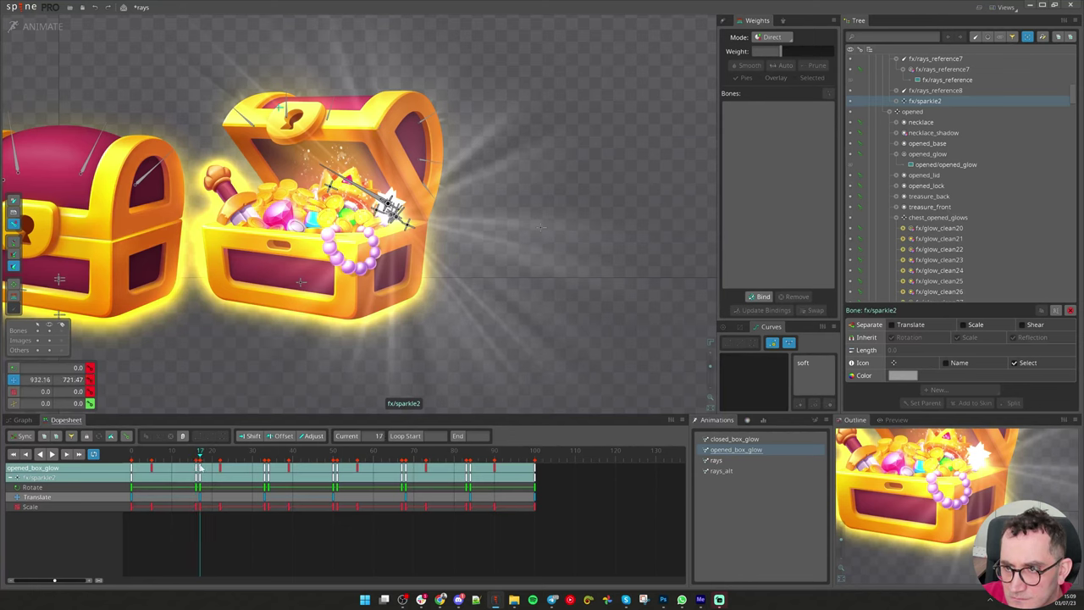
pyautogui.moveTo(201, 468); pyautogui.dragTo(261, 469)
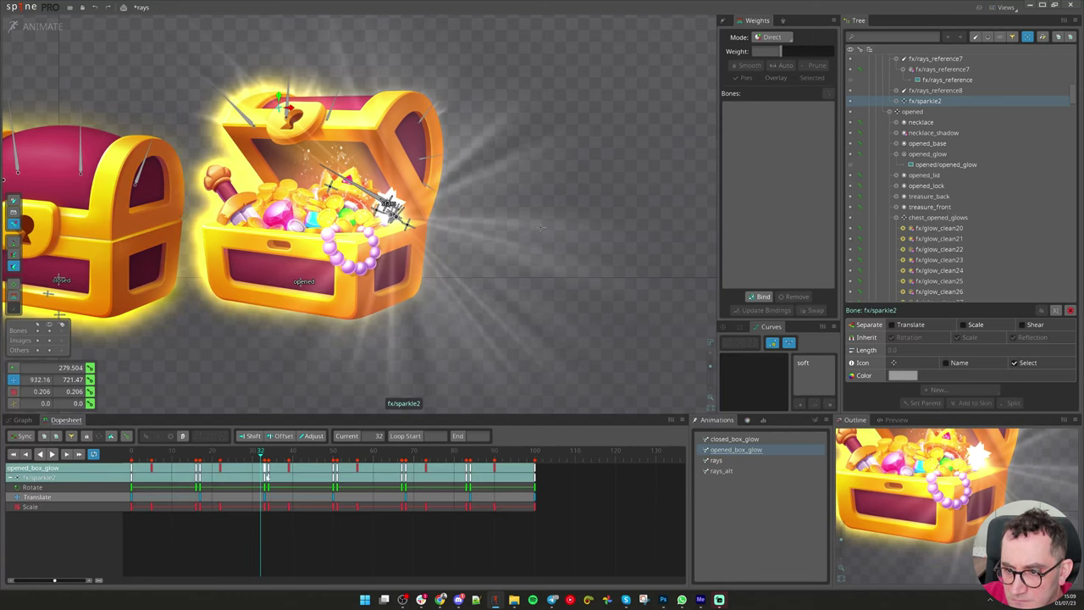
# Shift fx/sparkle2's position key from frame 33 to 34 and place the sparkle at 627.58, 200.95 on the chest's front left corner
pyautogui.click(265, 499)
pyautogui.click(269, 502)
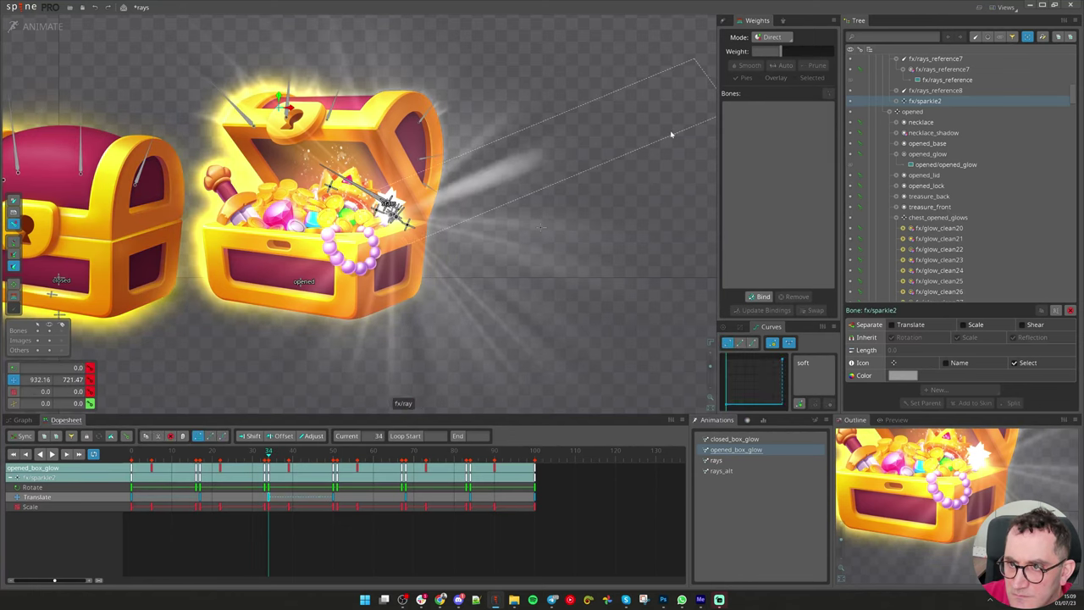
pyautogui.scroll(-2, 509, 221)
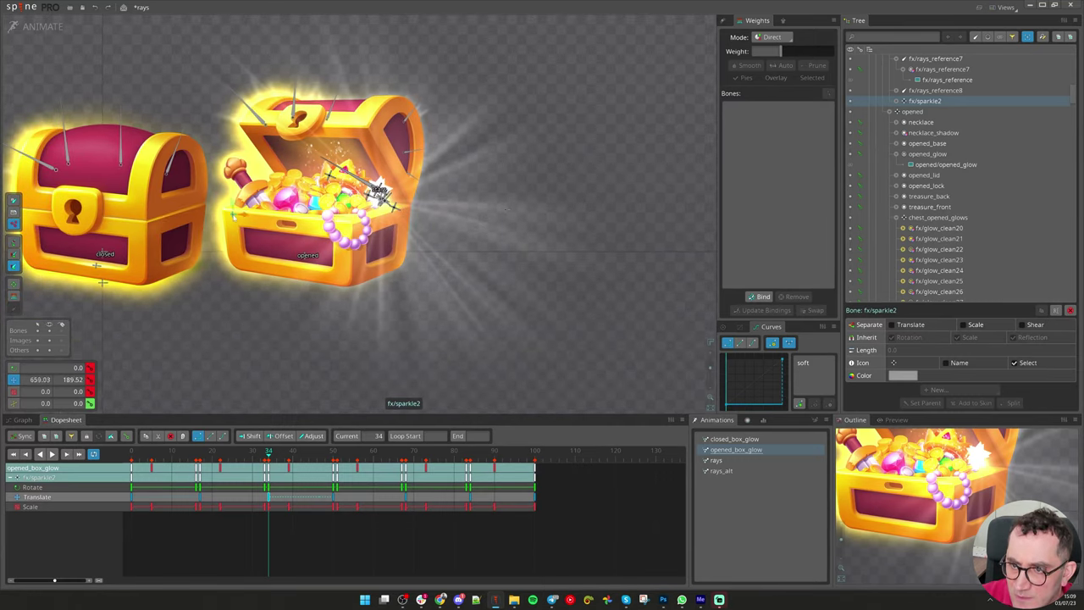
pyautogui.moveTo(228, 214); pyautogui.dragTo(227, 216)
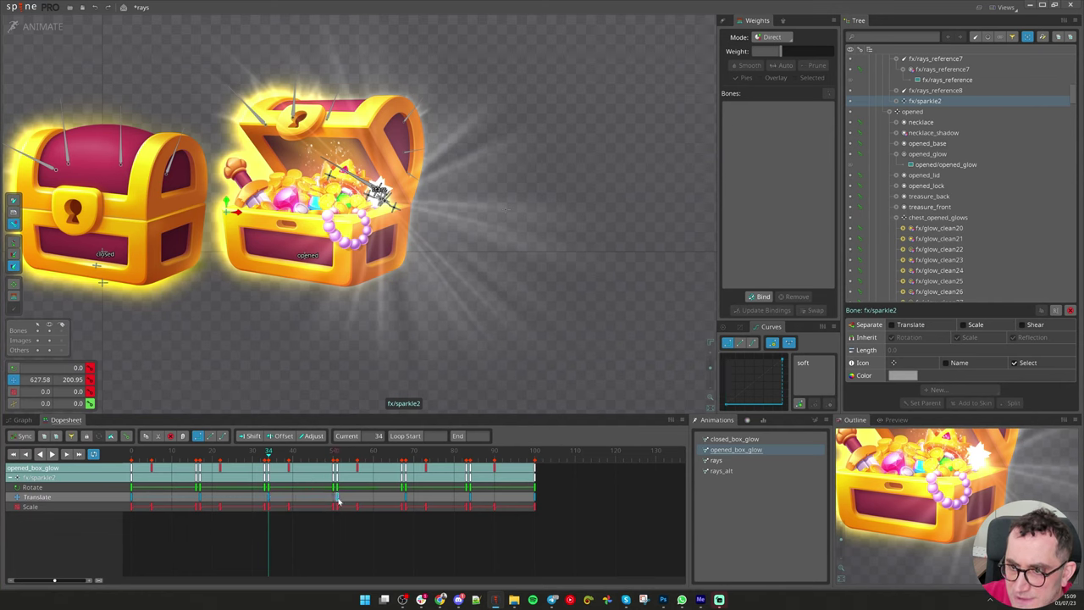
# Position fx/sparkle2 at 947.37, 286.38 on frame 51, 1170.4, 252.06 on frame 68, and 644.21, 456.55 on frame 84
pyautogui.click(337, 502)
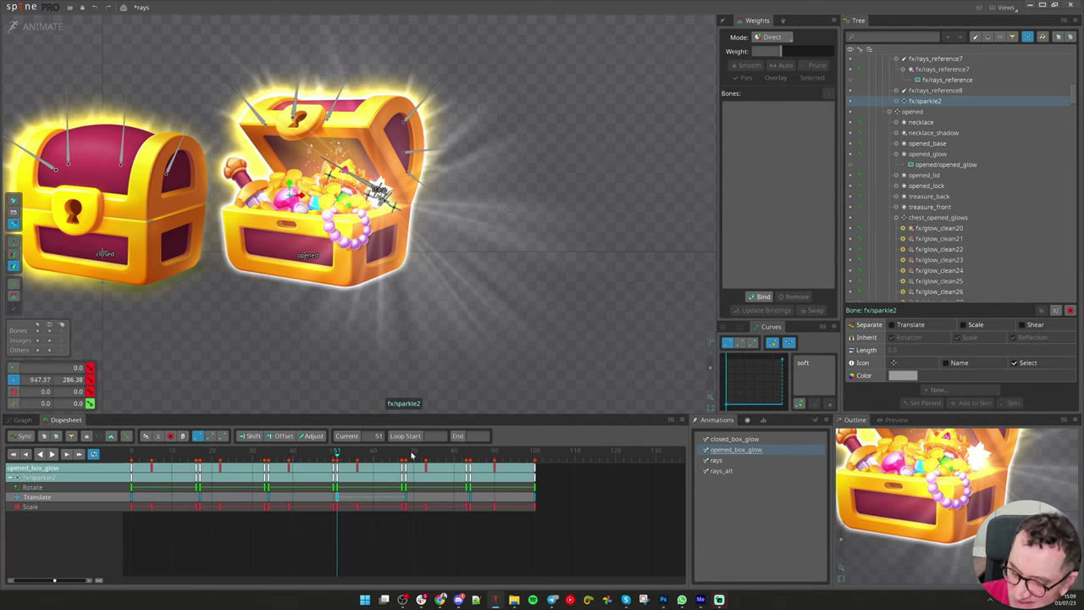
pyautogui.click(405, 500)
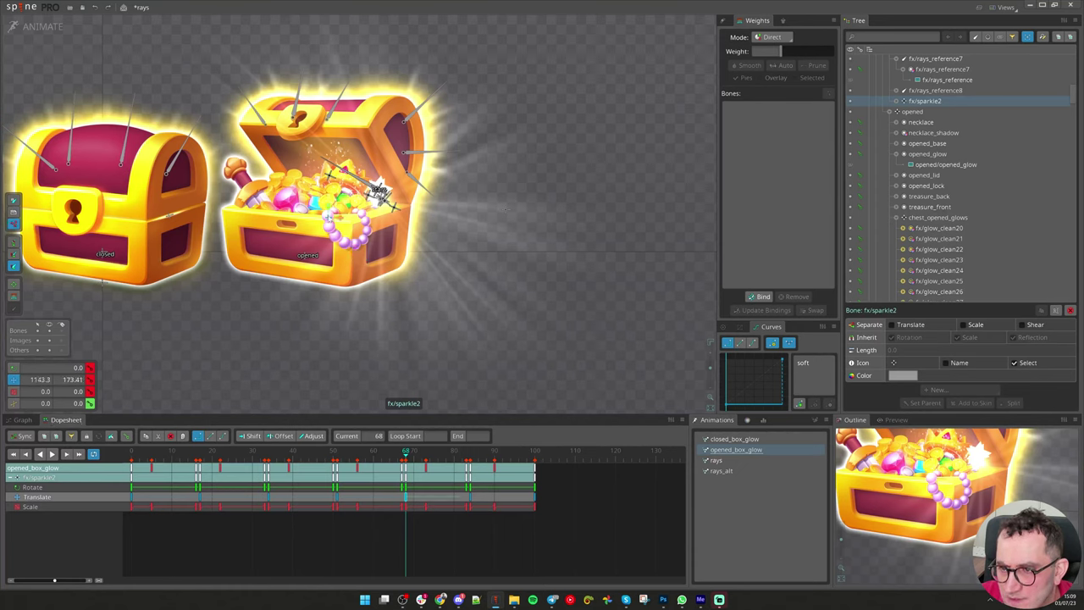
pyautogui.moveTo(341, 205); pyautogui.dragTo(339, 200)
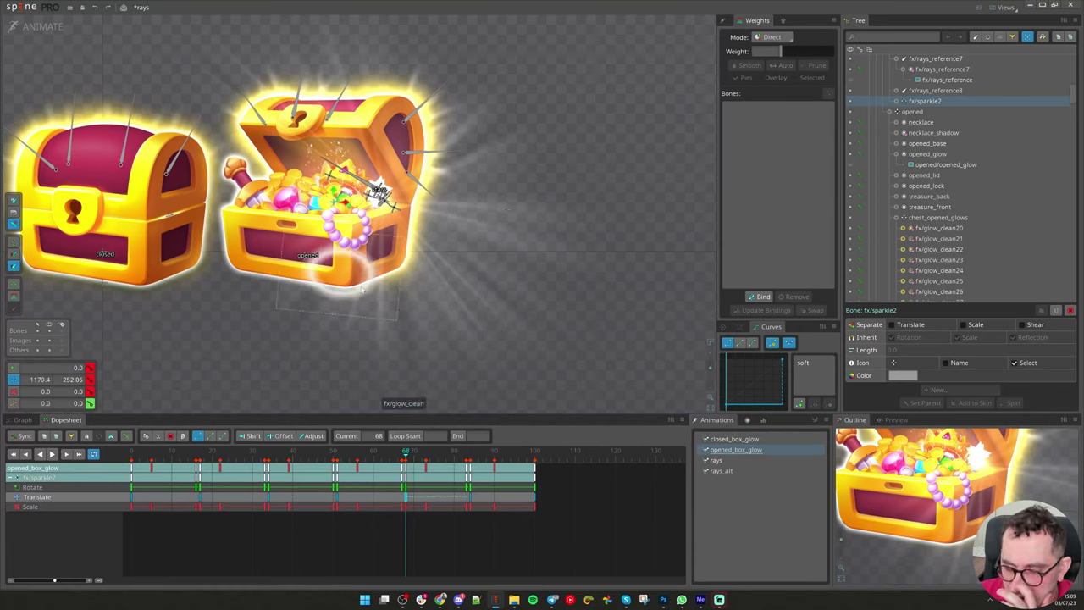
pyautogui.click(470, 500)
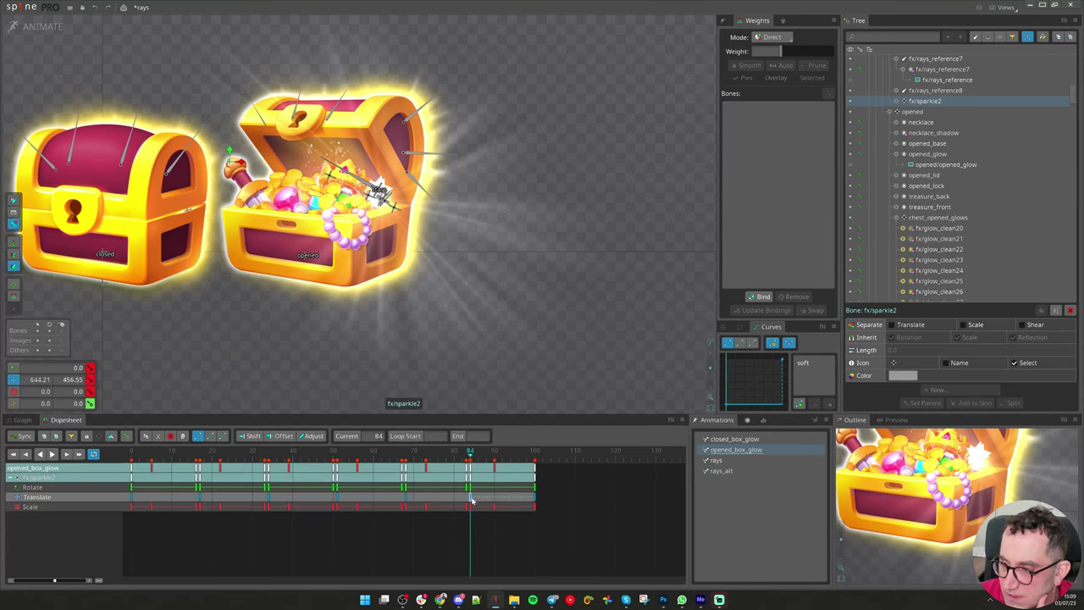
pyautogui.click(536, 500)
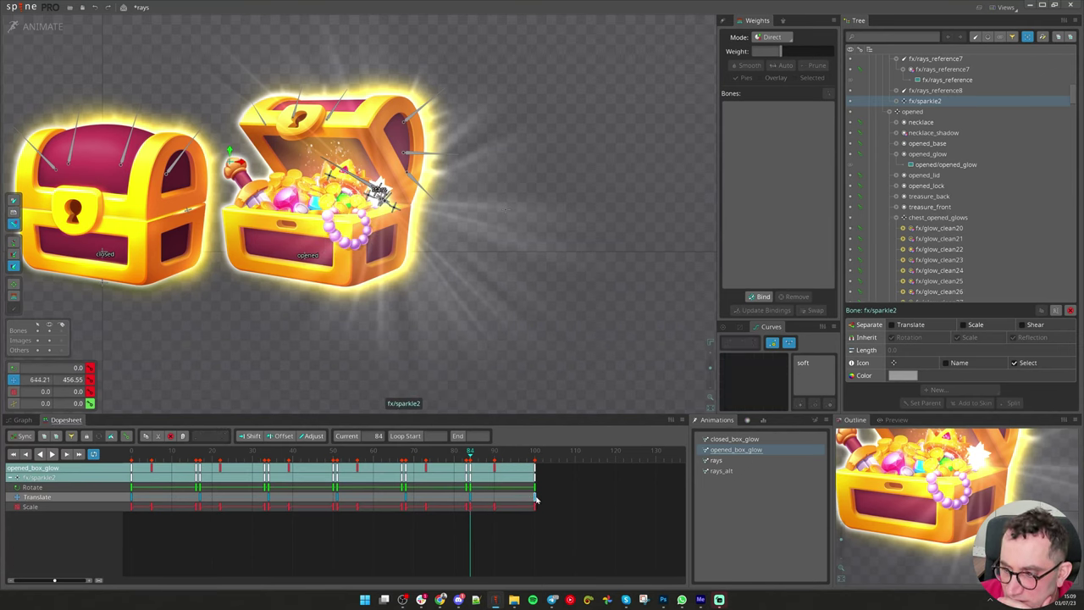
# Play back and scrub opened_box_glow to review the sparkle flashes at their different positions across the open chest
pyautogui.press('space')
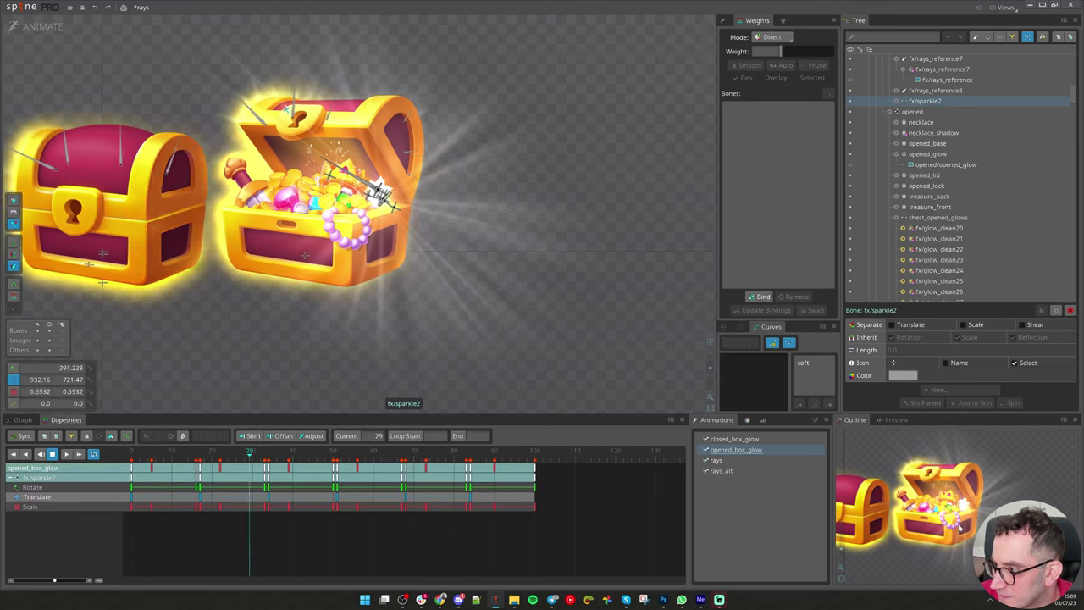
pyautogui.press('space')
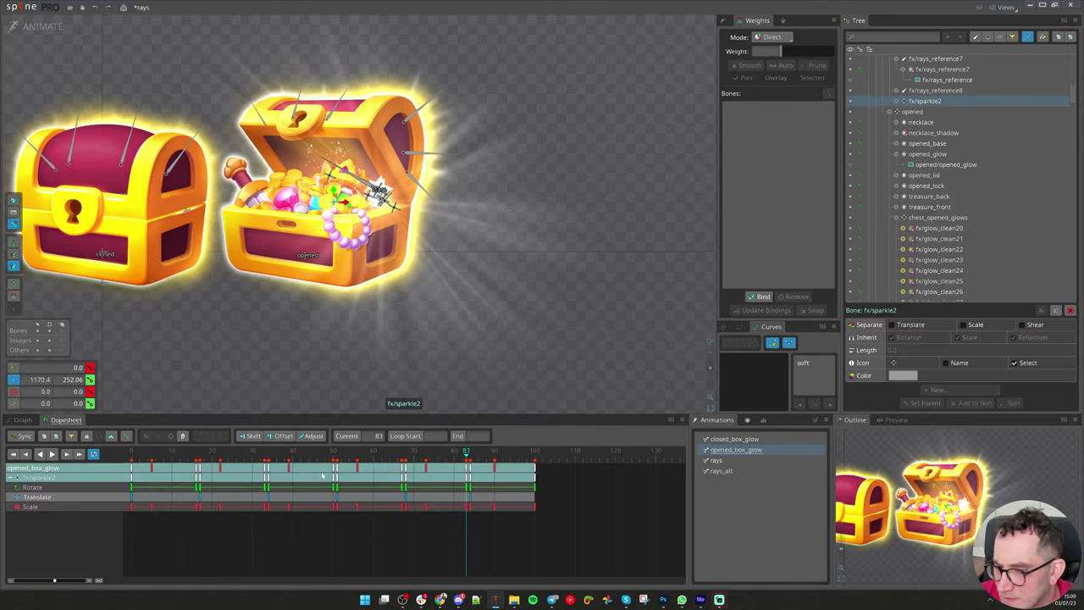
pyautogui.moveTo(180, 454); pyautogui.dragTo(483, 492)
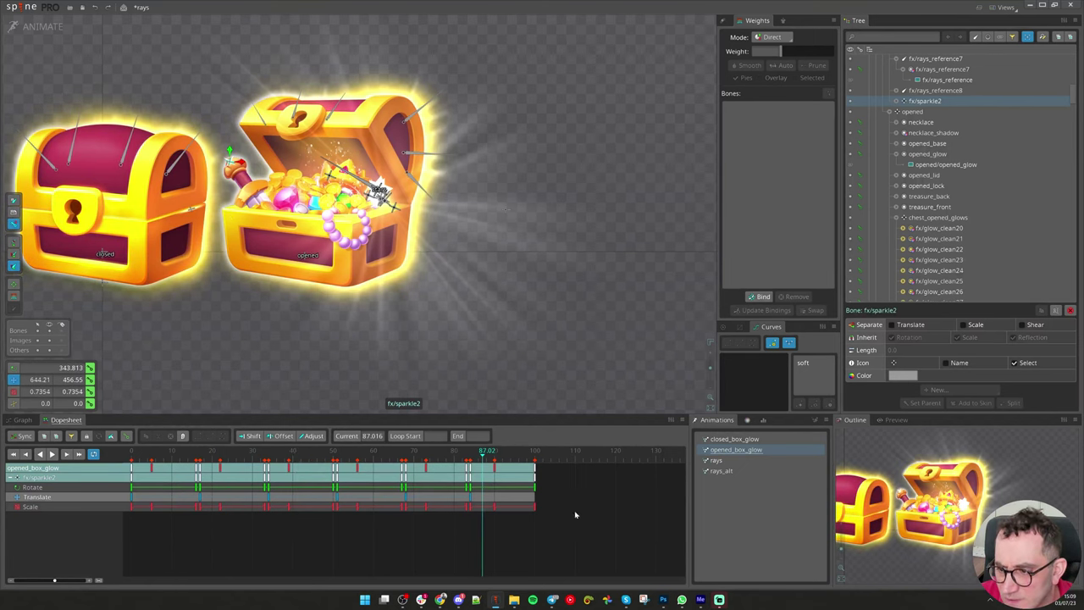
# Raise all of fx/sparkle2's scale peaks together to about 150 in the graph and play back the larger flashes
pyautogui.moveTo(562, 502); pyautogui.dragTo(96, 521)
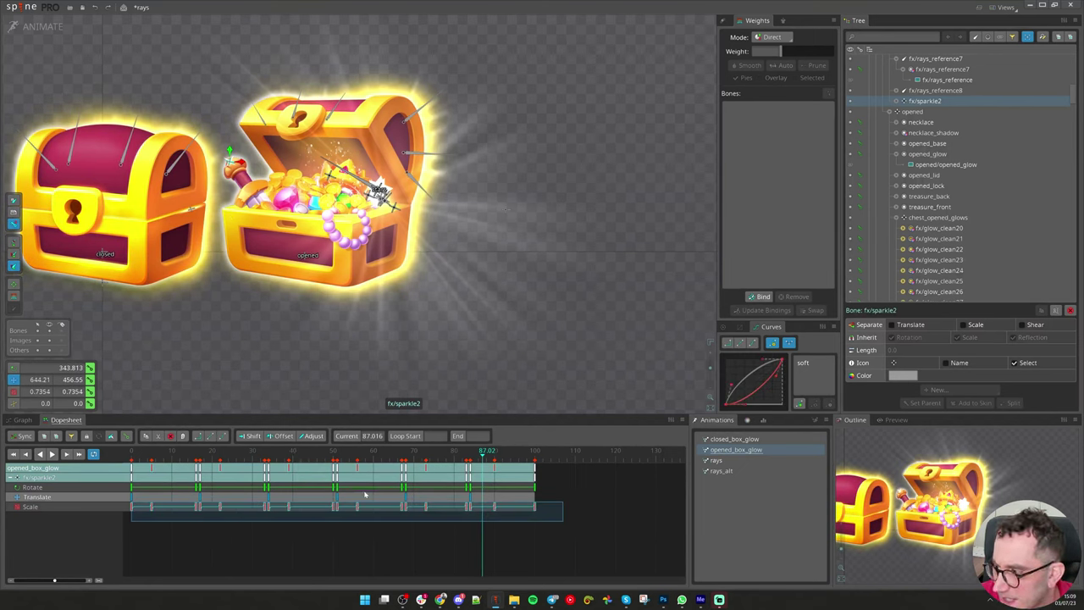
pyautogui.press('space')
pyautogui.press('space')
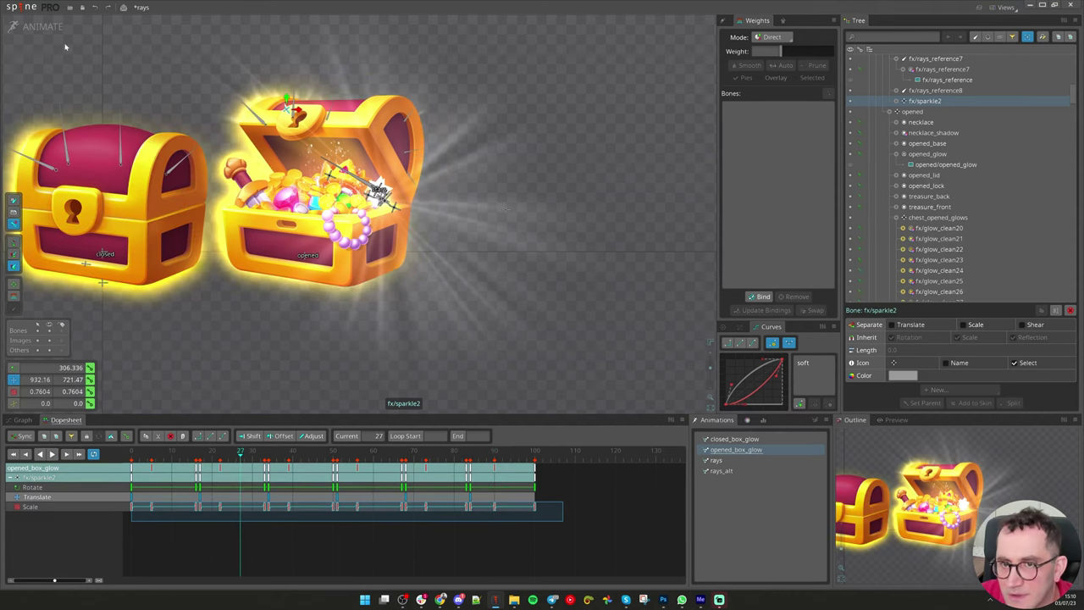
pyautogui.click(22, 420)
pyautogui.moveTo(541, 478); pyautogui.dragTo(153, 531)
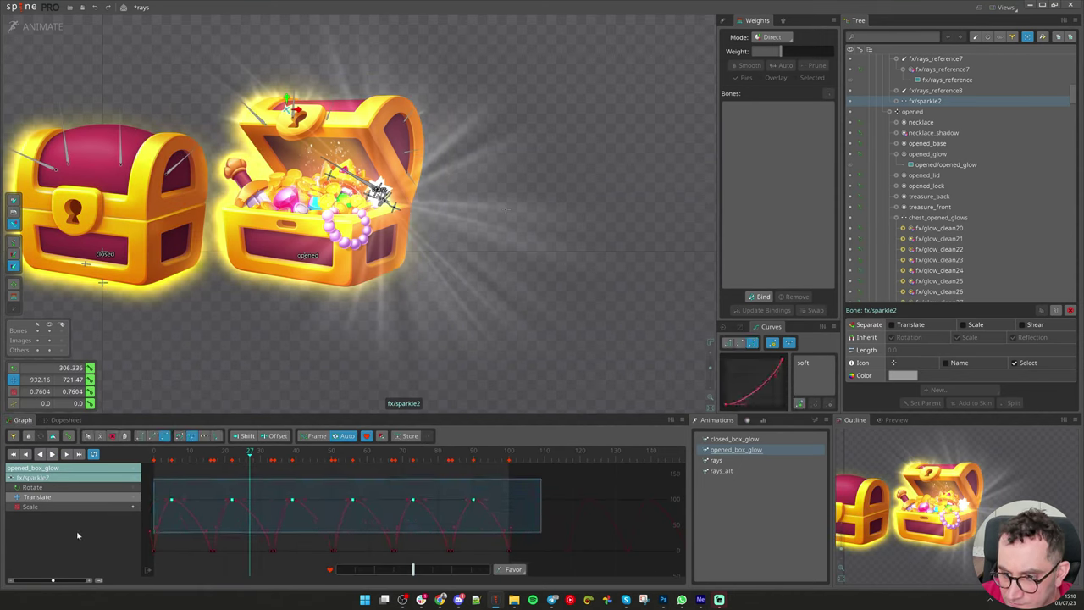
pyautogui.moveTo(258, 509); pyautogui.dragTo(257, 486)
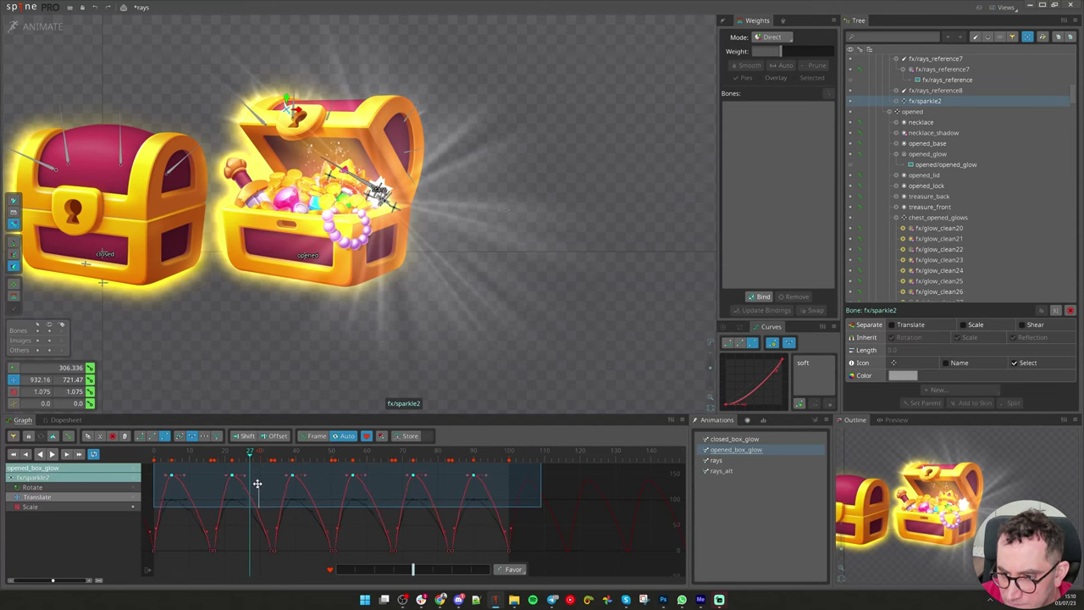
pyautogui.click(242, 547)
pyautogui.click(153, 458)
pyautogui.press('d')
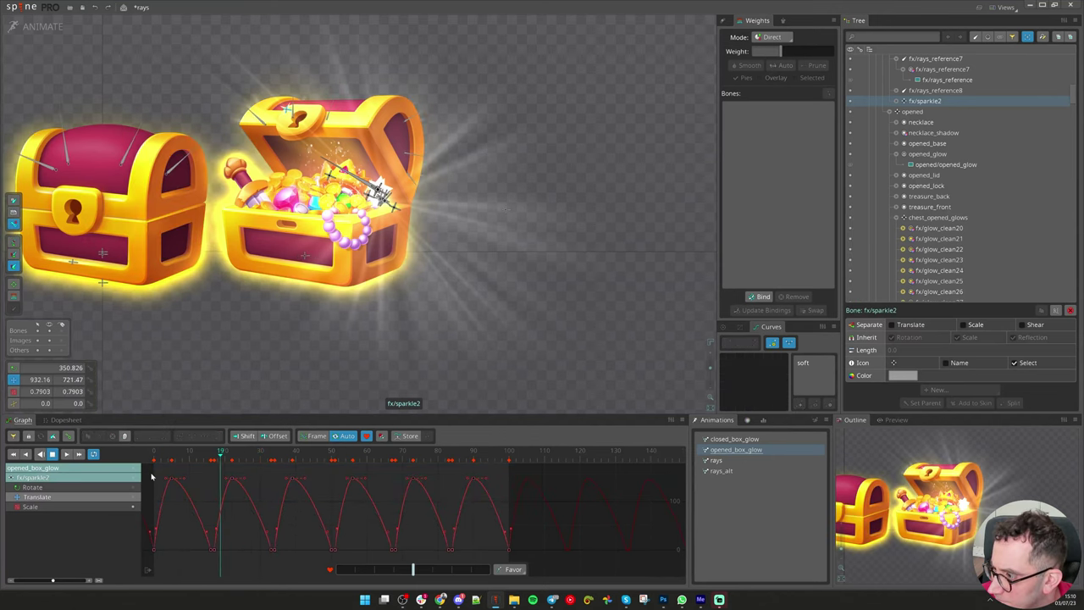
pyautogui.click(396, 532)
pyautogui.press('space')
# Vary fx/sparkle2's scale peaks to about 190 on frames 22 and 73, 115 on 56, 135 on 90 and 90 on 5, then play back
pyautogui.moveTo(437, 487); pyautogui.dragTo(378, 516)
pyautogui.moveTo(237, 485)
pyautogui.mouseDown()
pyautogui.moveTo(202, 523)
pyautogui.moveTo(217, 487)
pyautogui.mouseUp()
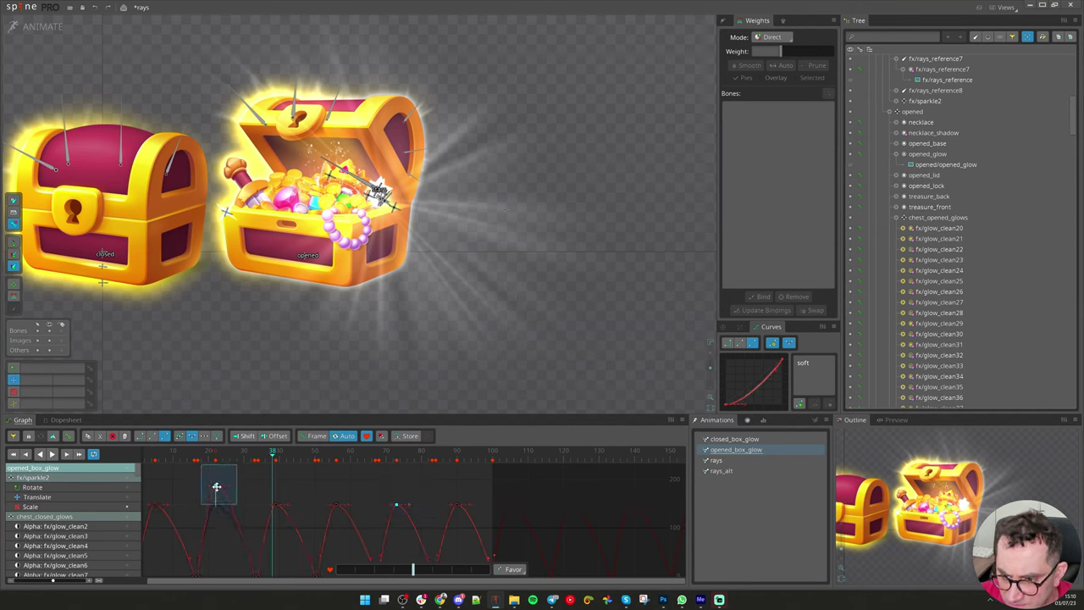
pyautogui.click(413, 478)
pyautogui.moveTo(421, 478); pyautogui.dragTo(399, 485)
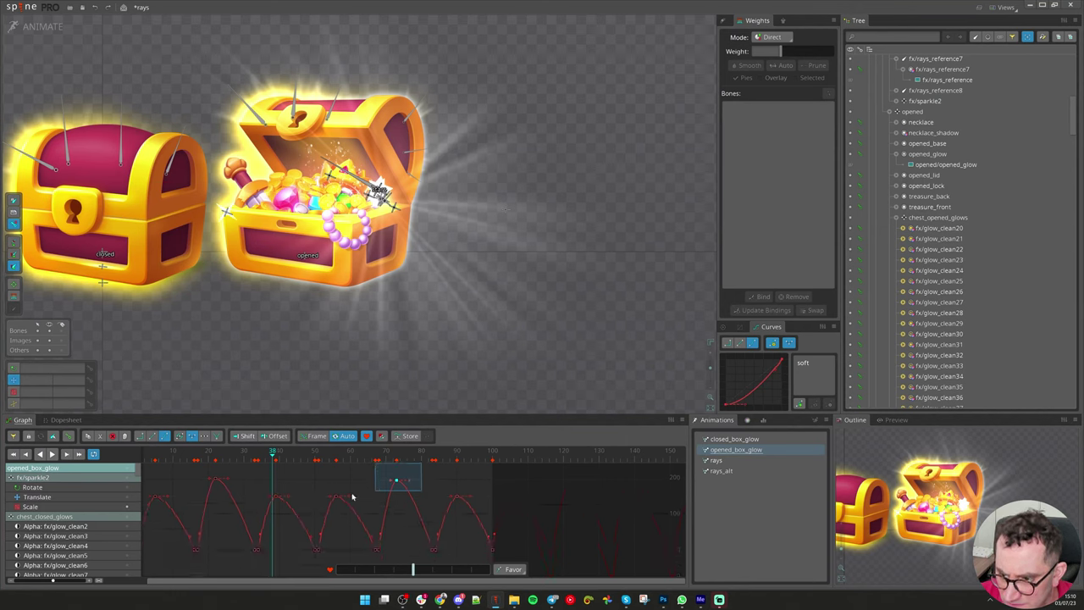
pyautogui.moveTo(320, 481); pyautogui.dragTo(337, 506)
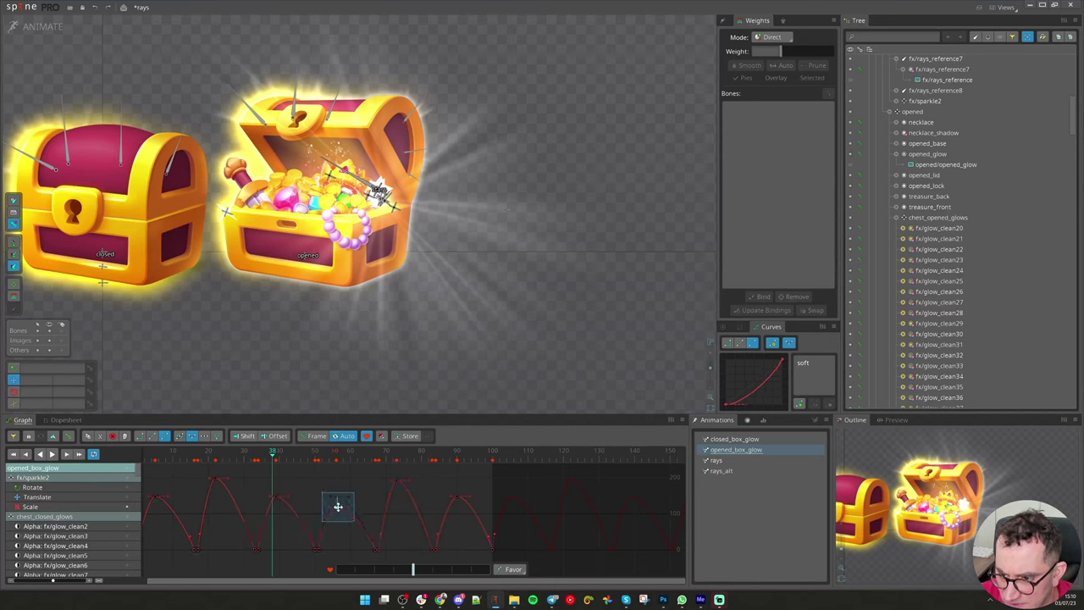
pyautogui.moveTo(483, 486); pyautogui.dragTo(425, 502)
pyautogui.moveTo(184, 481); pyautogui.dragTo(170, 515)
pyautogui.press('space')
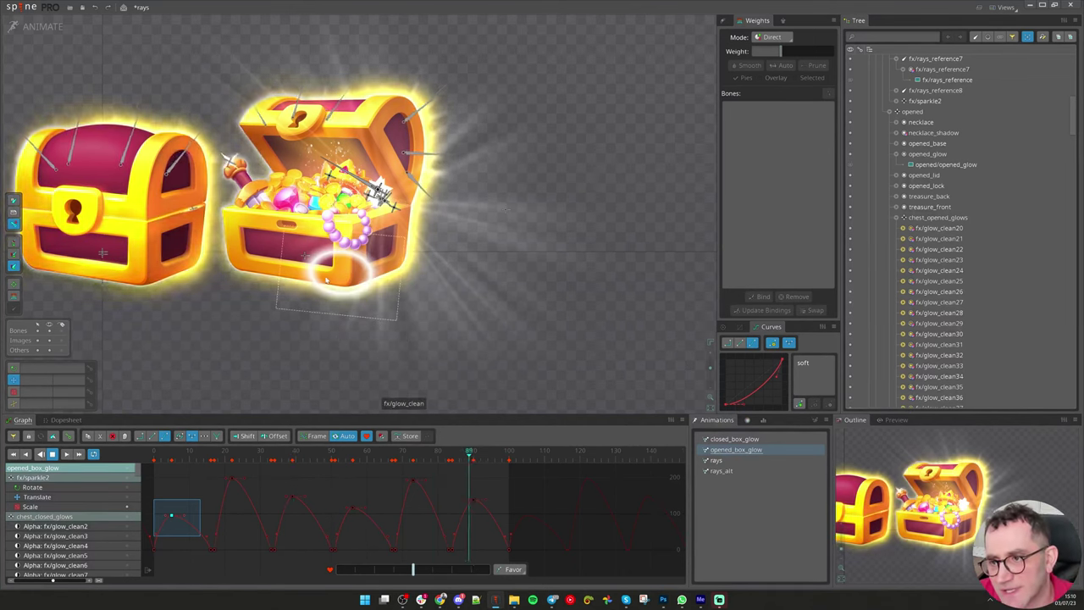
# Place the flattened glow fx/glow_clean19 on the open chest's lower front edge at 844.42, -57.07
pyautogui.scroll(2, 182, 270)
pyautogui.moveTo(183, 270); pyautogui.dragTo(272, 302)
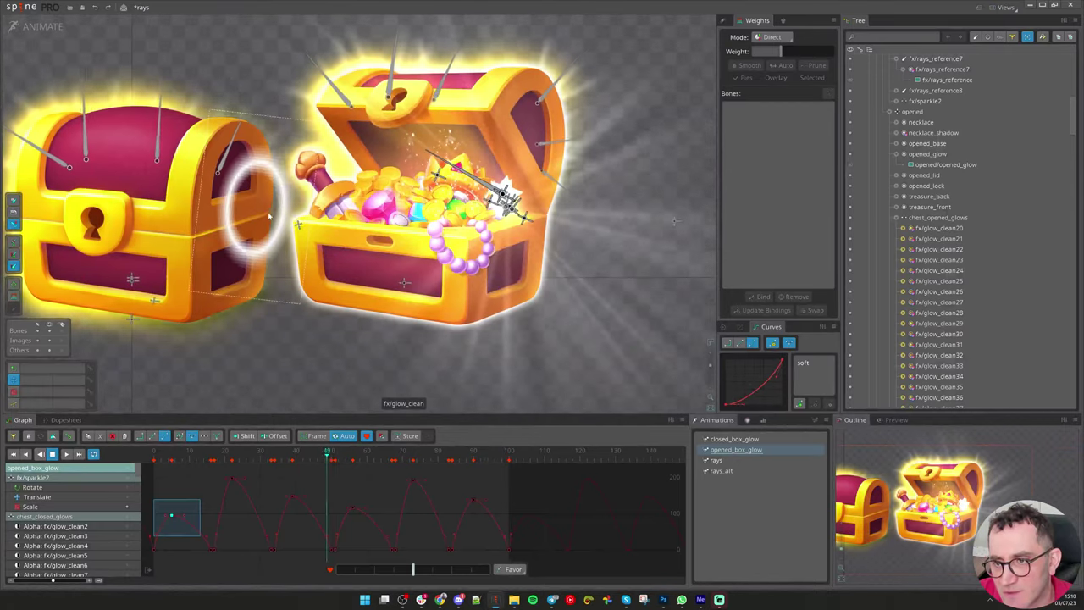
pyautogui.click(246, 222)
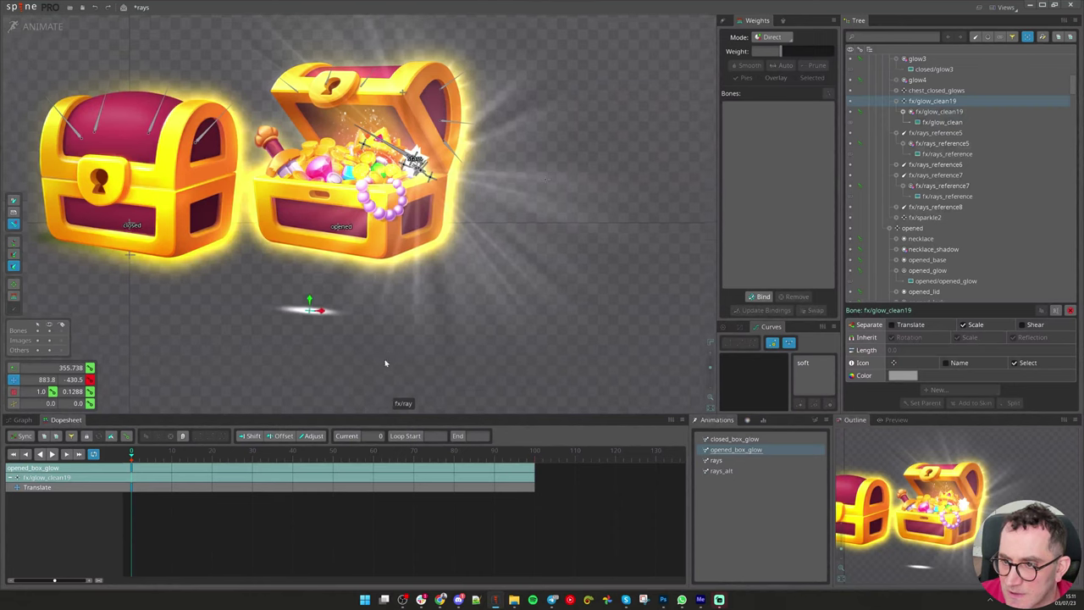
pyautogui.scroll(5, 382, 377)
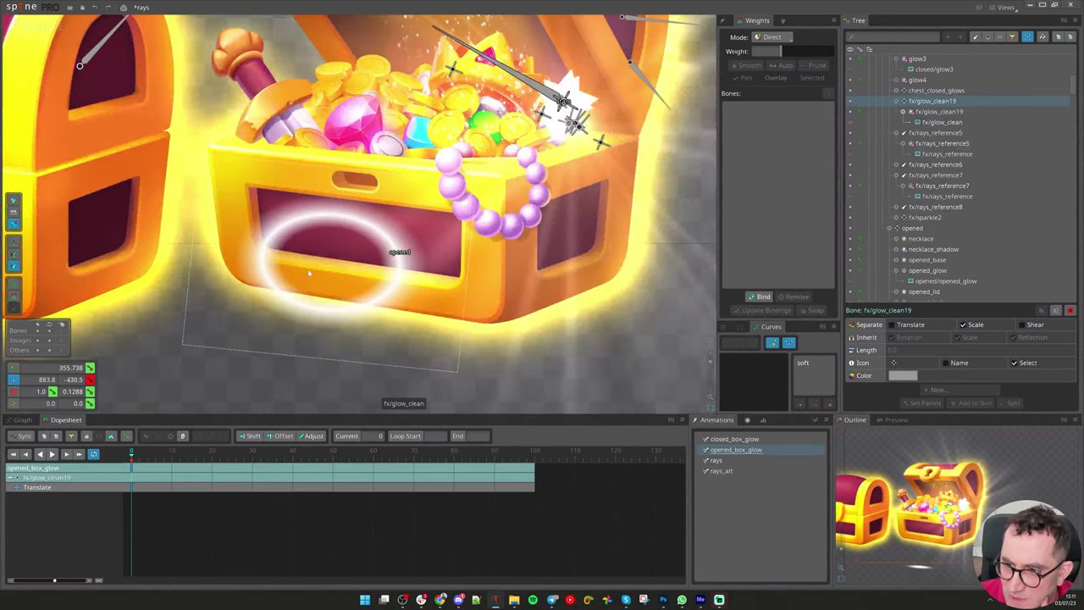
pyautogui.scroll(-3, 397, 279)
pyautogui.scroll(2, 352, 242)
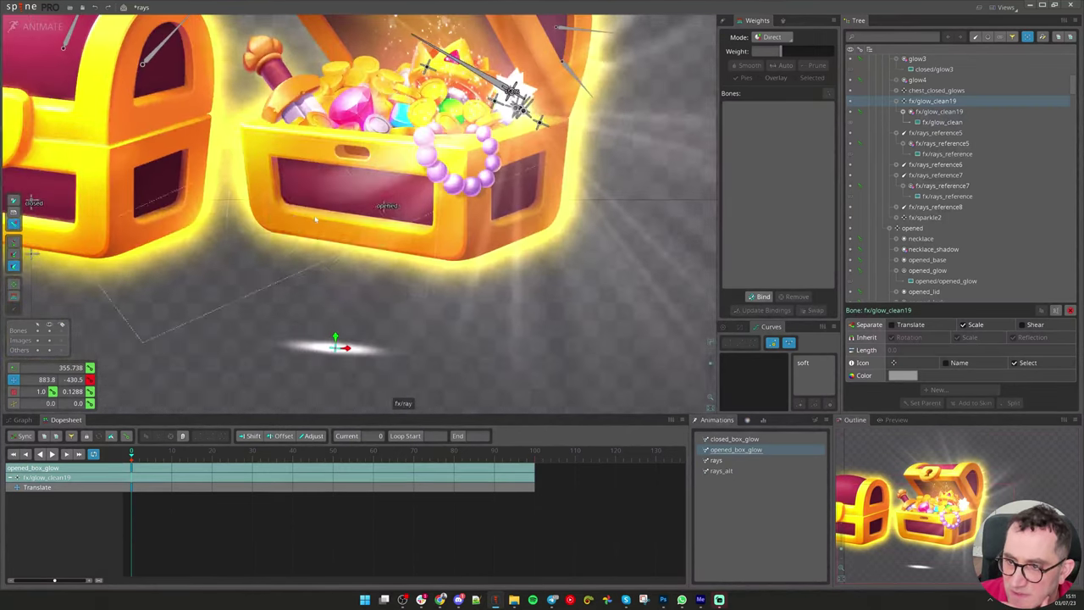
pyautogui.scroll(-1, 346, 255)
pyautogui.scroll(2, 345, 256)
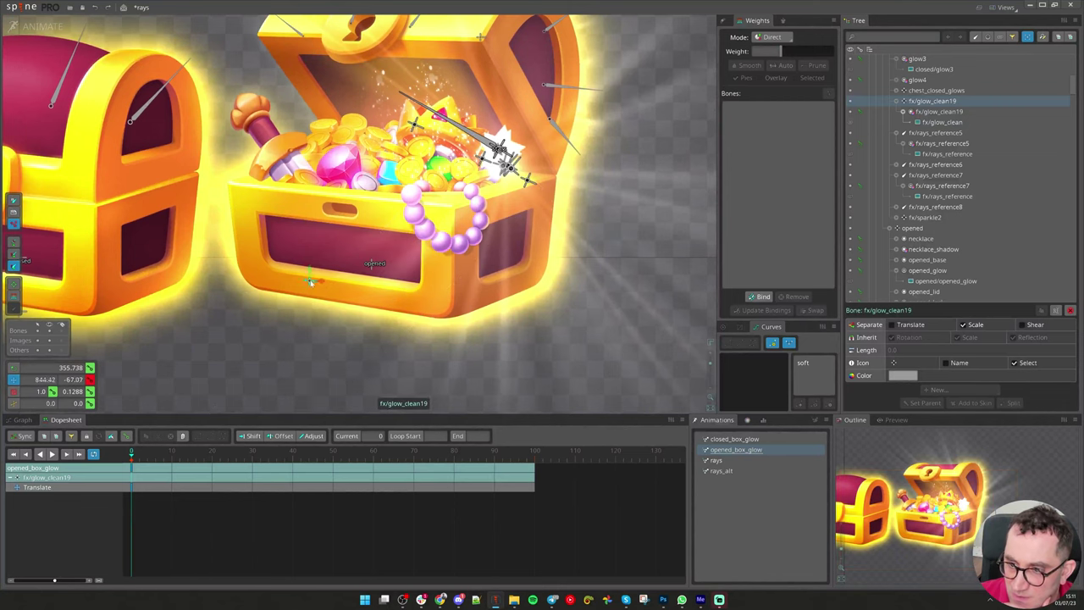
# Bring the fx/glow_clean19 slot above opened_lid and opened_base in the draw order and check it on the first frames
pyautogui.press('o')
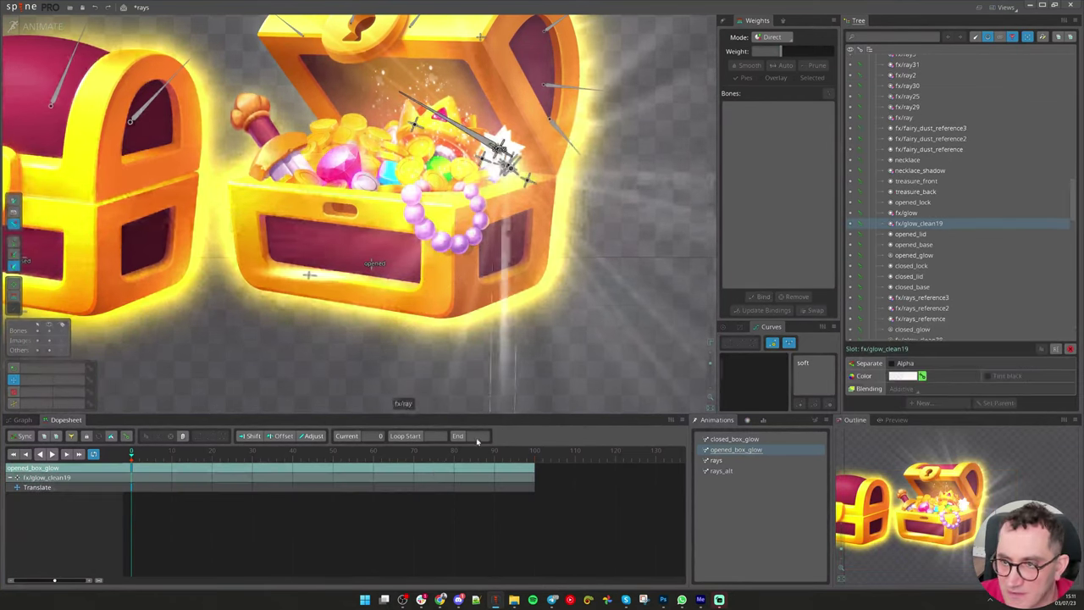
pyautogui.click(142, 458)
pyautogui.moveTo(142, 460); pyautogui.dragTo(99, 467)
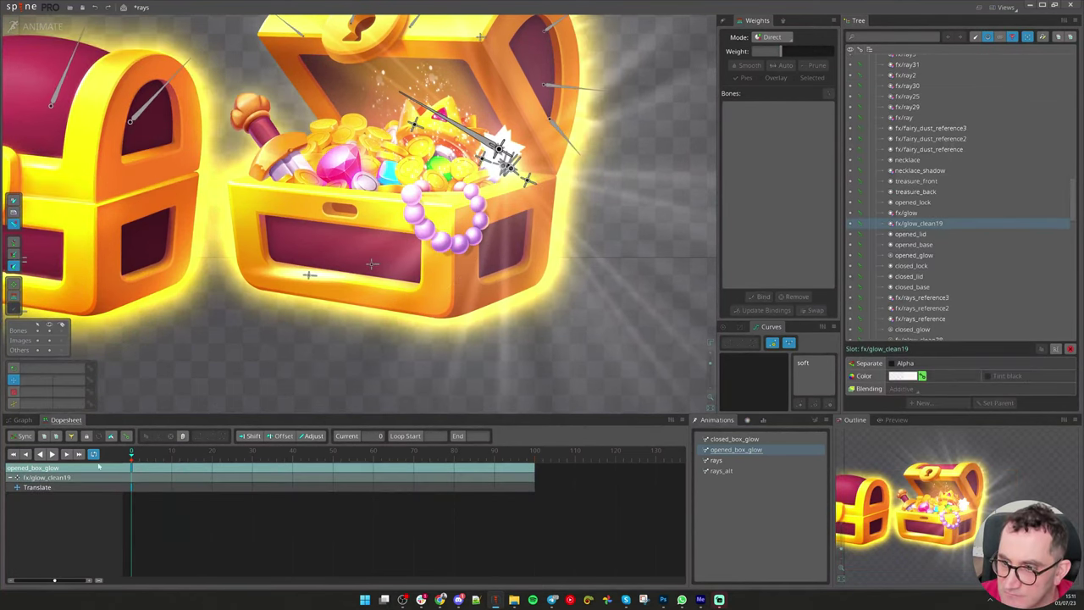
pyautogui.press('space')
# Rotate fx/glow_clean19 to 350.385 along the front panel's lower rim and scale it down to 0.1093 by 0.0452
pyautogui.click(310, 275)
pyautogui.click(309, 273)
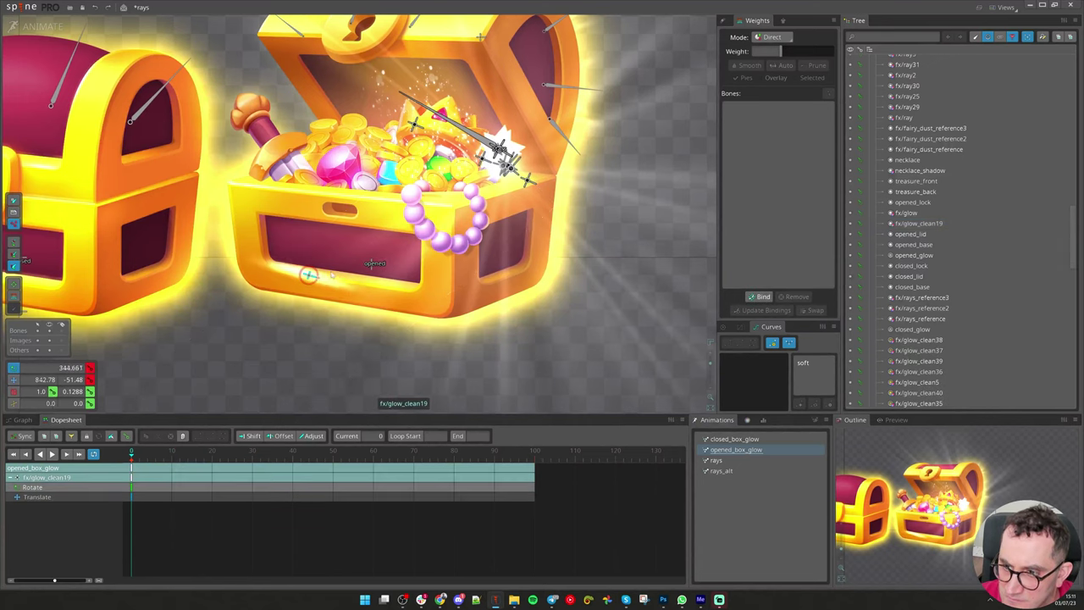
pyautogui.press('x')
pyautogui.scroll(2, 310, 273)
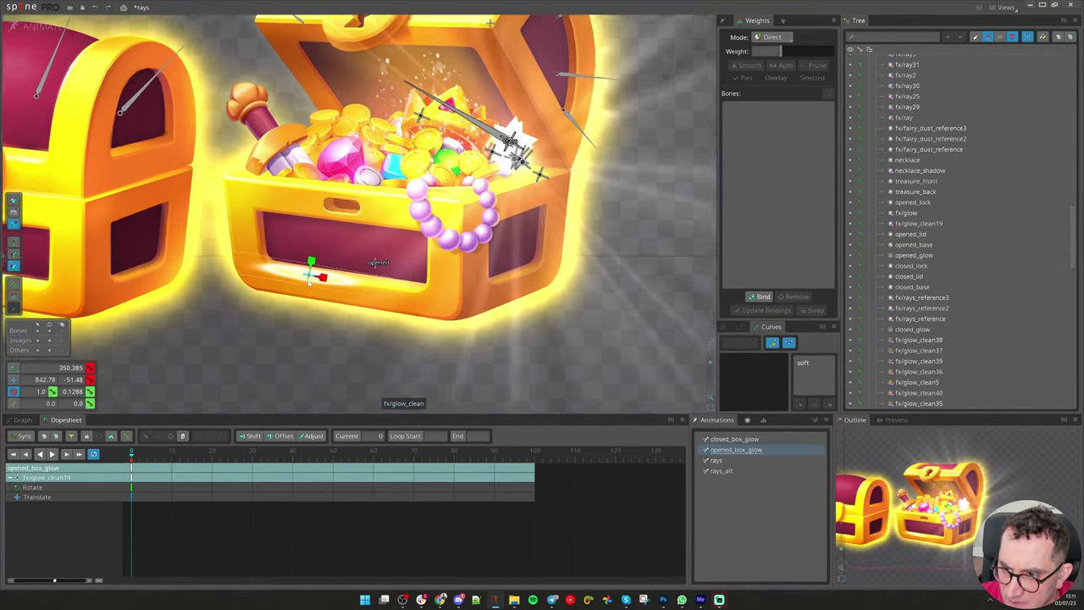
pyautogui.moveTo(311, 261); pyautogui.dragTo(309, 275)
pyautogui.press('v')
pyautogui.press('b')
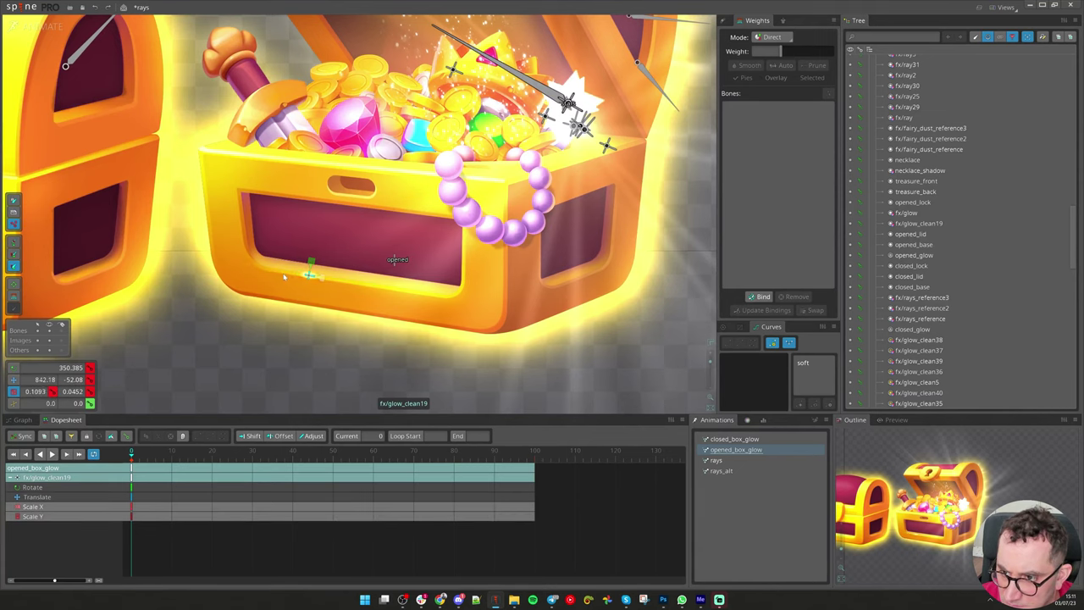
# Key fx/glow_clean19 sliding along the lower rim, from 757.28, -38.24 on frame 0 to 1130.6, -94.23 on frame 50
pyautogui.press('v')
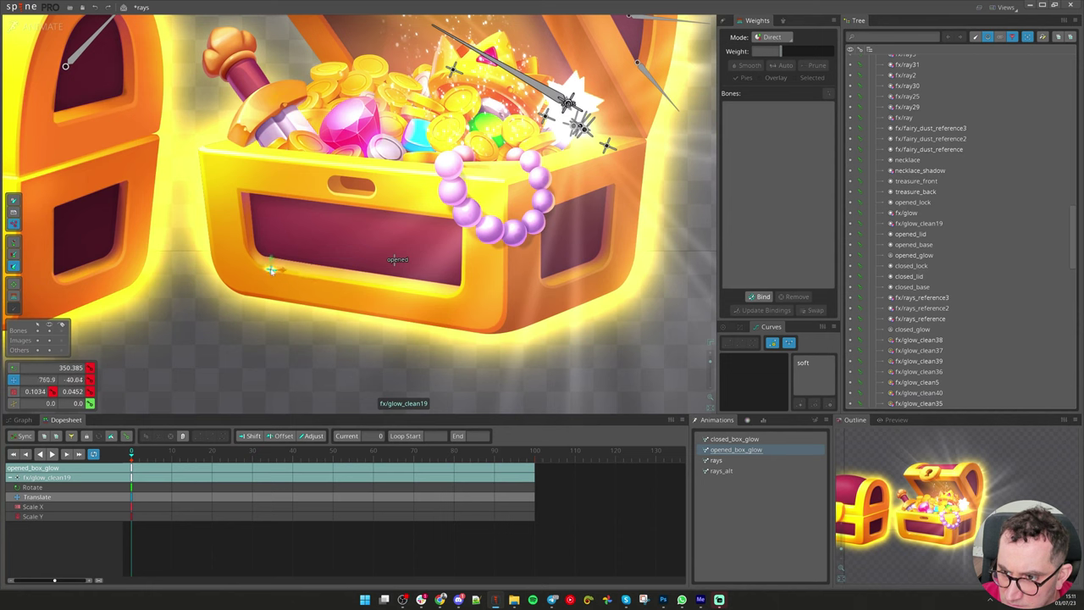
pyautogui.moveTo(135, 477); pyautogui.dragTo(334, 477)
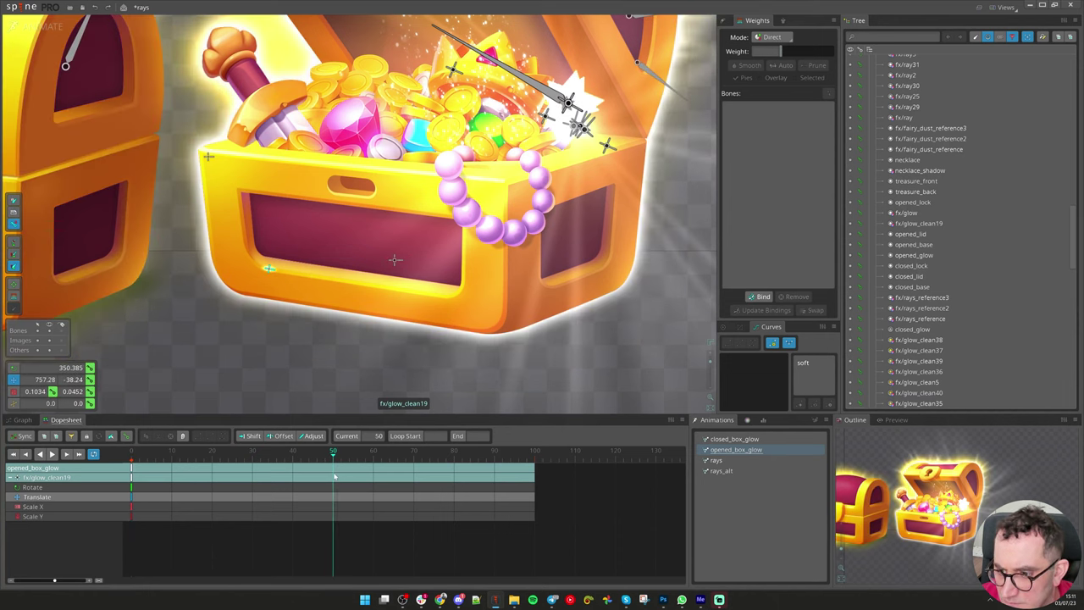
pyautogui.moveTo(390, 287); pyautogui.dragTo(398, 271)
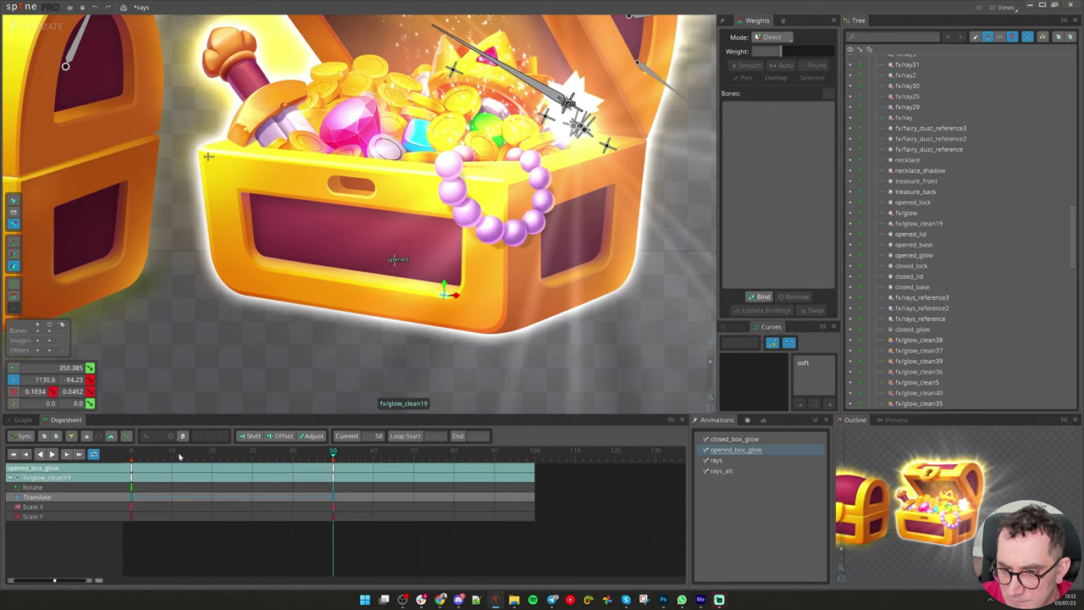
# Stretch fx/glow_clean19 to a horizontal scale of 1.0816 on frame 25
pyautogui.moveTo(174, 458); pyautogui.dragTo(232, 470)
pyautogui.press('x')
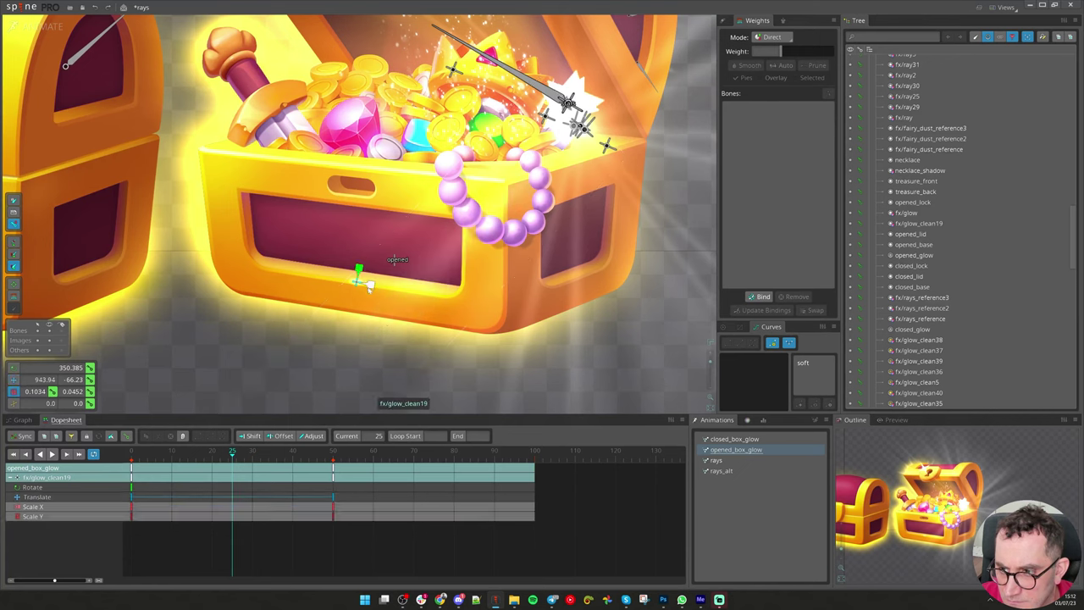
pyautogui.moveTo(369, 289); pyautogui.dragTo(612, 327)
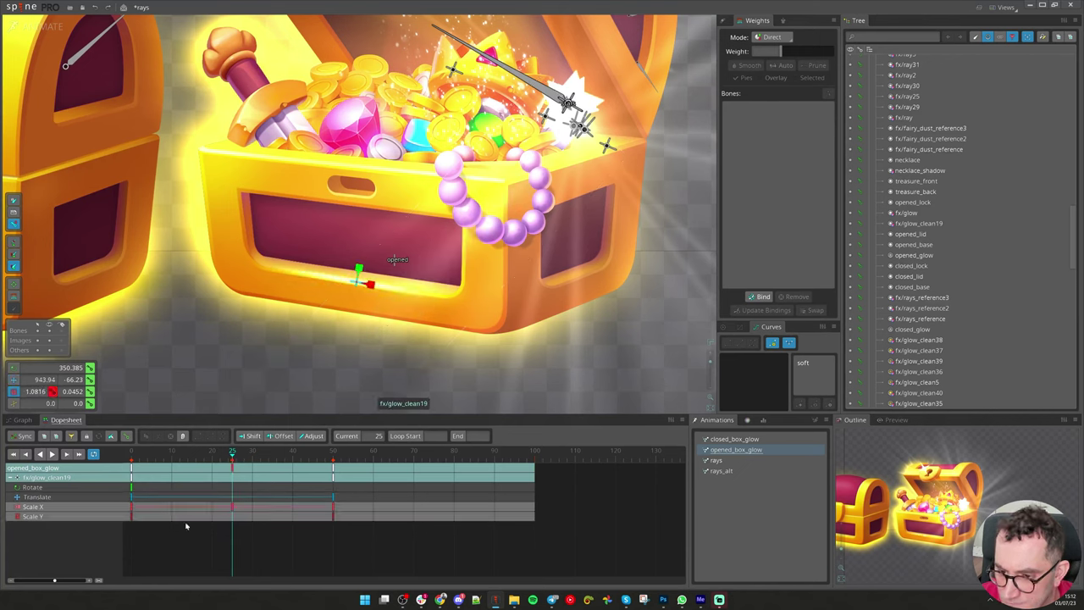
# Ease out the horizontal stretch from frame 0, ease in the shrink from frame 25, and play back the streak
pyautogui.click(132, 508)
pyautogui.moveTo(739, 386); pyautogui.dragTo(738, 370)
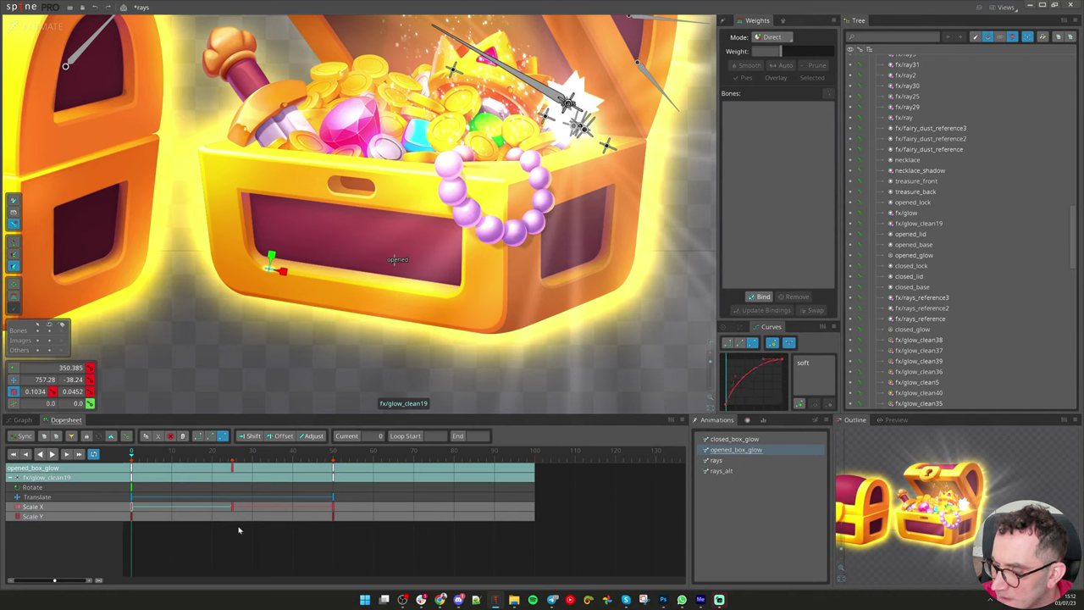
pyautogui.moveTo(252, 511); pyautogui.dragTo(216, 502)
pyautogui.moveTo(771, 370); pyautogui.dragTo(771, 374)
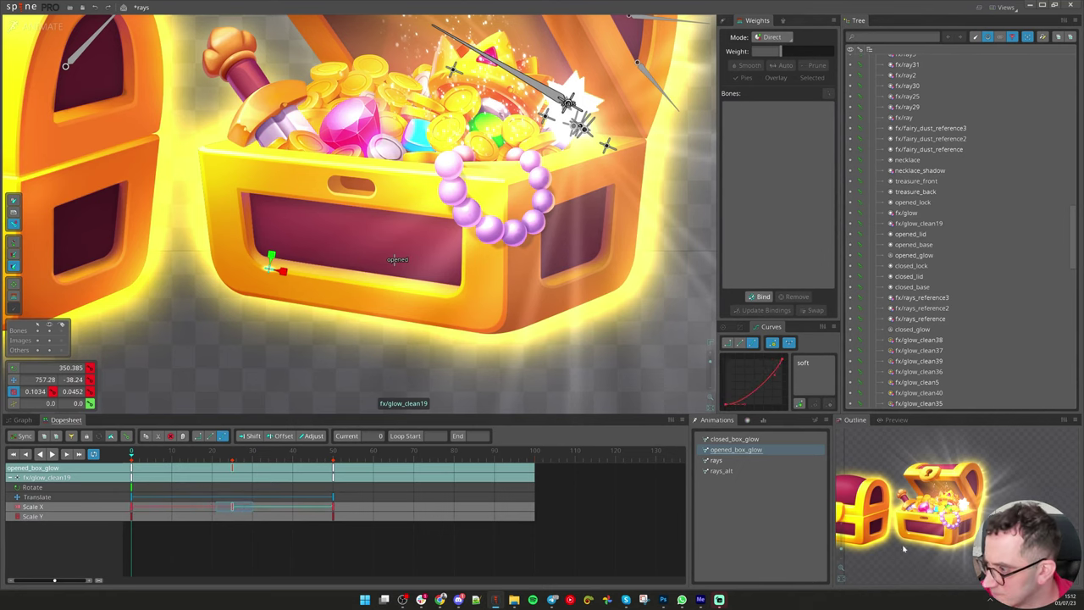
pyautogui.scroll(2, 947, 541)
pyautogui.scroll(2, 947, 540)
pyautogui.press('d')
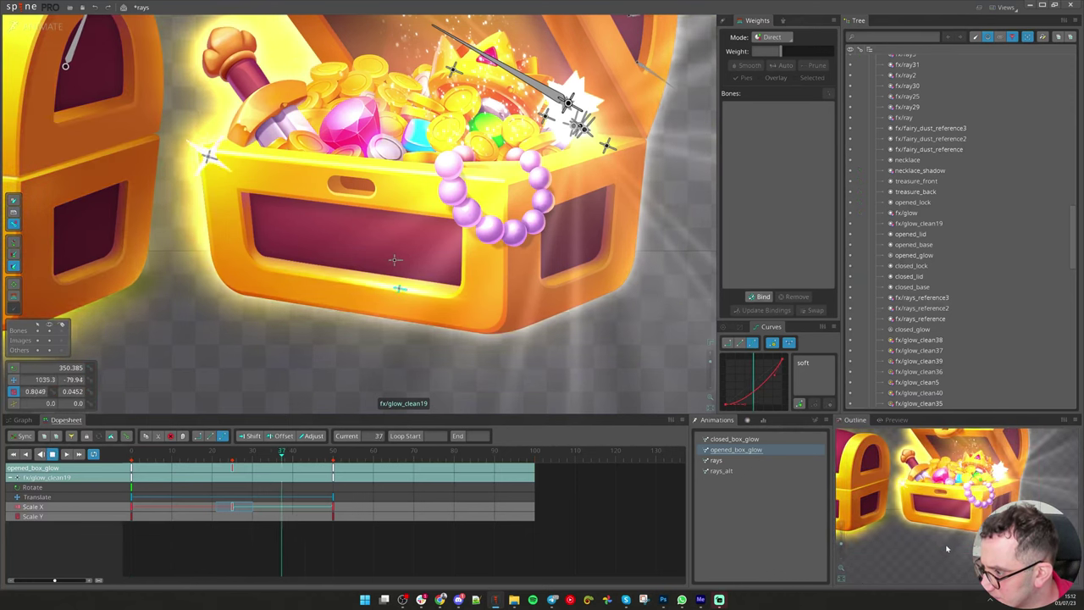
# Key the fx/glow_clean19 slot's alpha to fade from 0 on frame 0 to 255 on frame 11
pyautogui.click(271, 270)
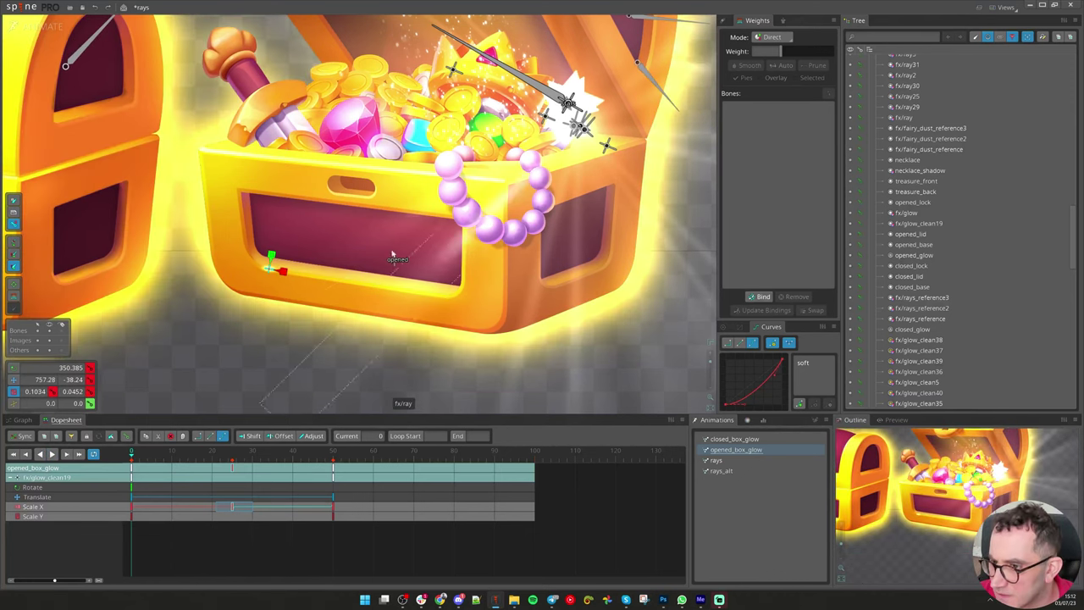
pyautogui.click(267, 269)
pyautogui.click(267, 272)
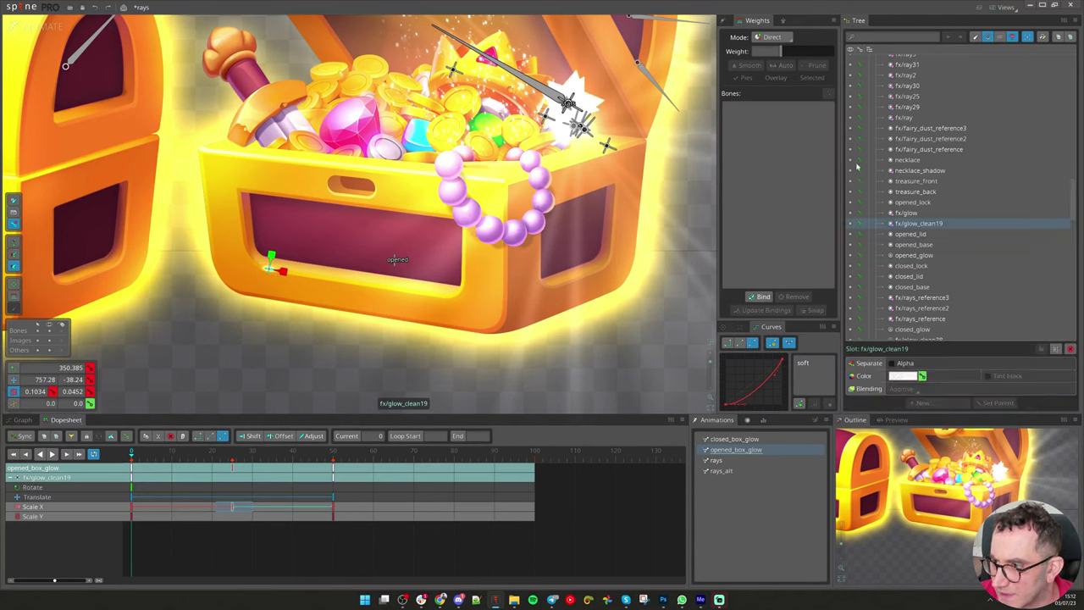
pyautogui.click(749, 420)
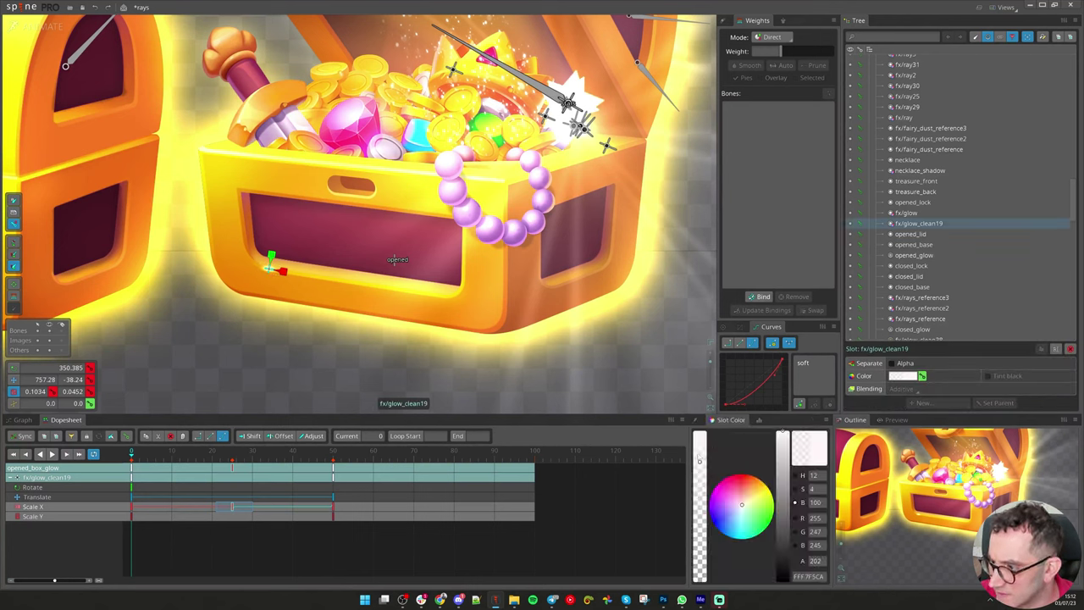
pyautogui.moveTo(700, 508); pyautogui.dragTo(700, 582)
pyautogui.click(177, 457)
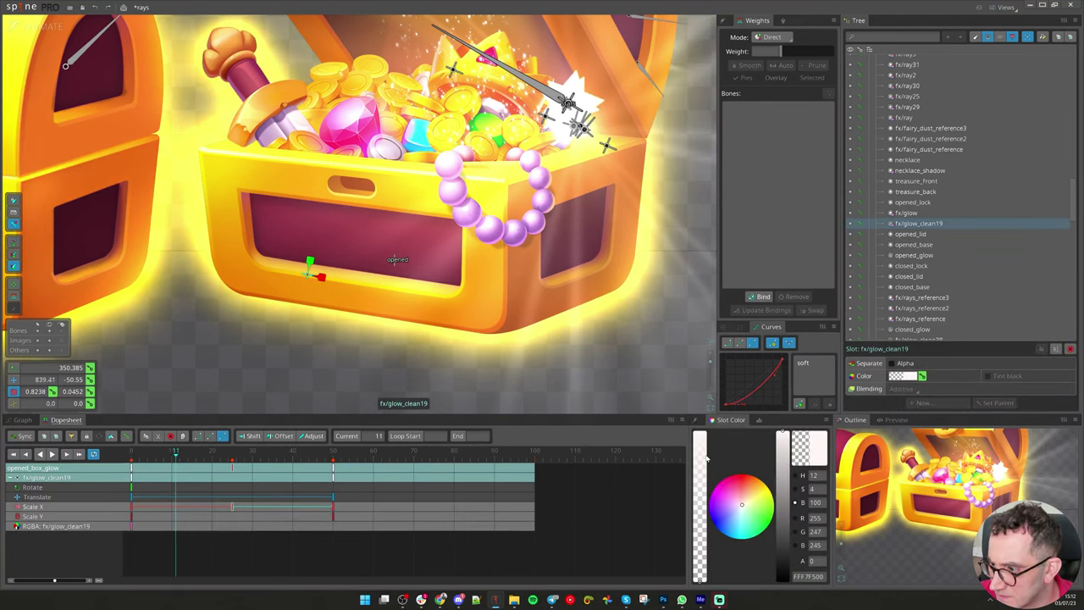
pyautogui.moveTo(700, 499); pyautogui.dragTo(699, 431)
# Add the matching fade-out from frame 38 to 50, apply the soft curve to all the color keys, and play back
pyautogui.moveTo(176, 526); pyautogui.dragTo(255, 532)
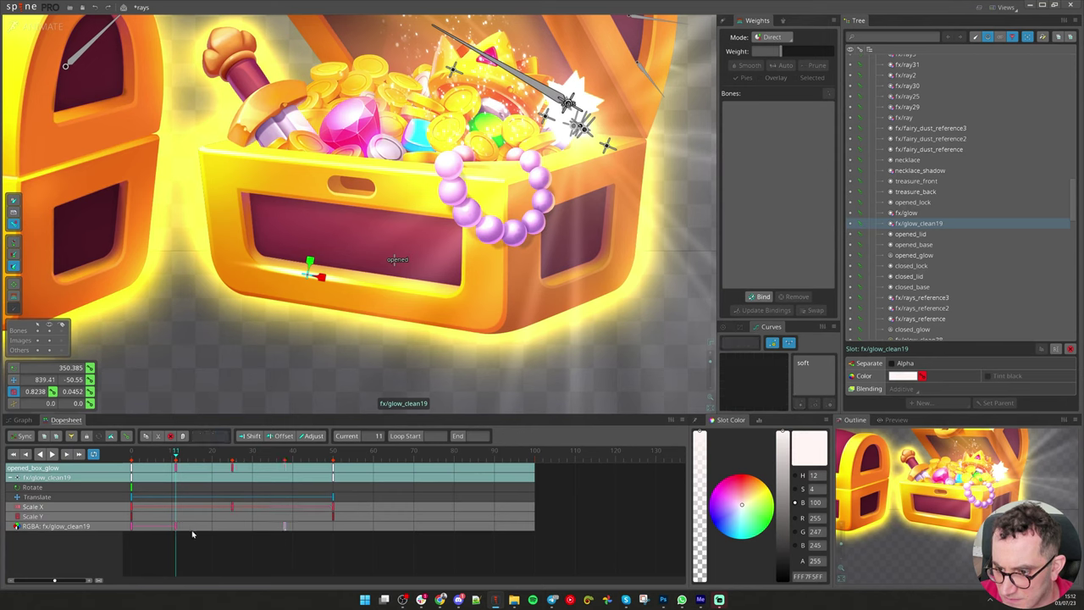
pyautogui.moveTo(130, 530)
pyautogui.mouseDown()
pyautogui.moveTo(344, 534)
pyautogui.moveTo(117, 533)
pyautogui.mouseUp()
pyautogui.click(817, 365)
pyautogui.press('d')
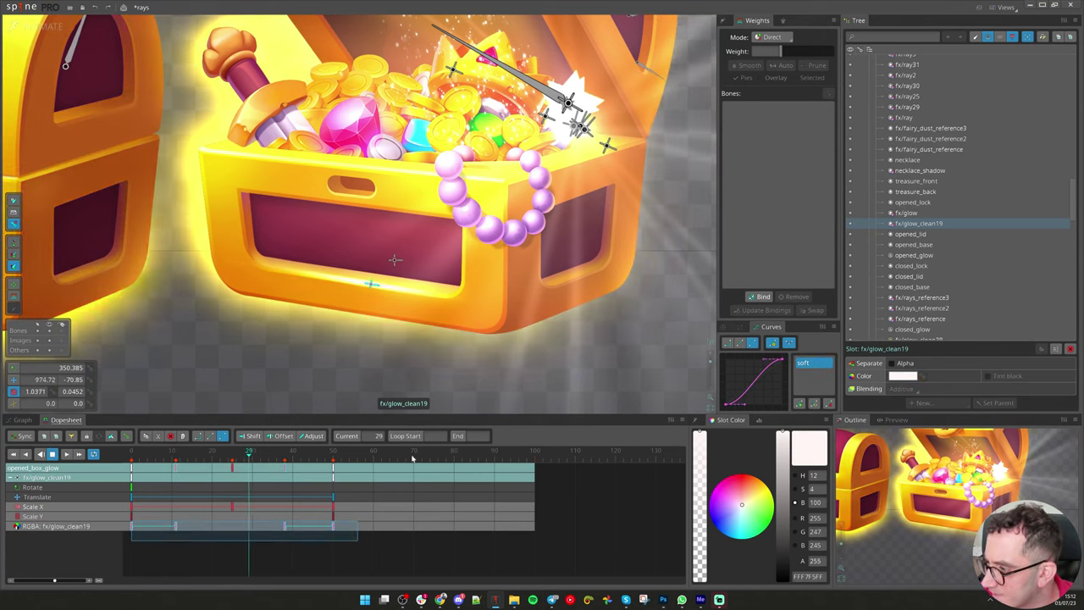
# Reshape the curve from fx/glow_clean19's Scale X key on frame 0 into a soft S-curve and play back the streak
pyautogui.click(163, 460)
pyautogui.moveTo(164, 460); pyautogui.dragTo(172, 460)
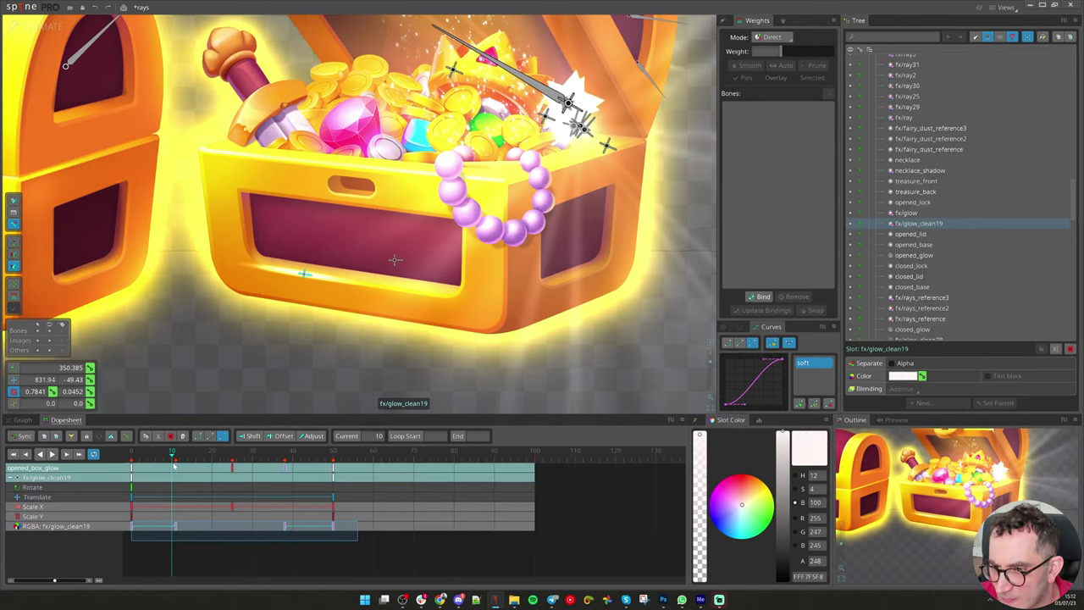
pyautogui.scroll(3, 238, 259)
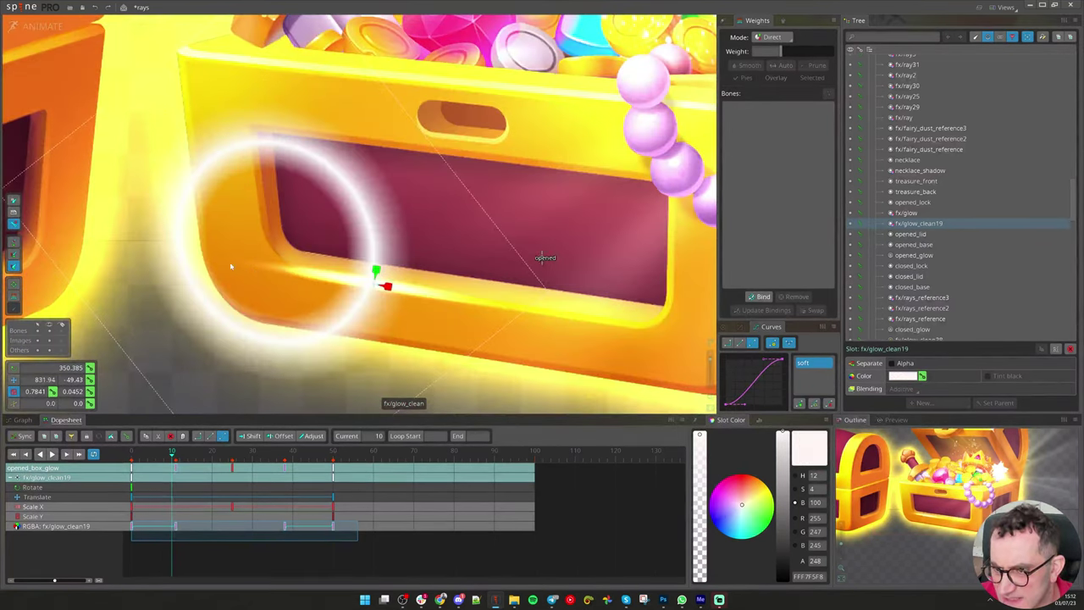
pyautogui.moveTo(148, 507); pyautogui.dragTo(129, 509)
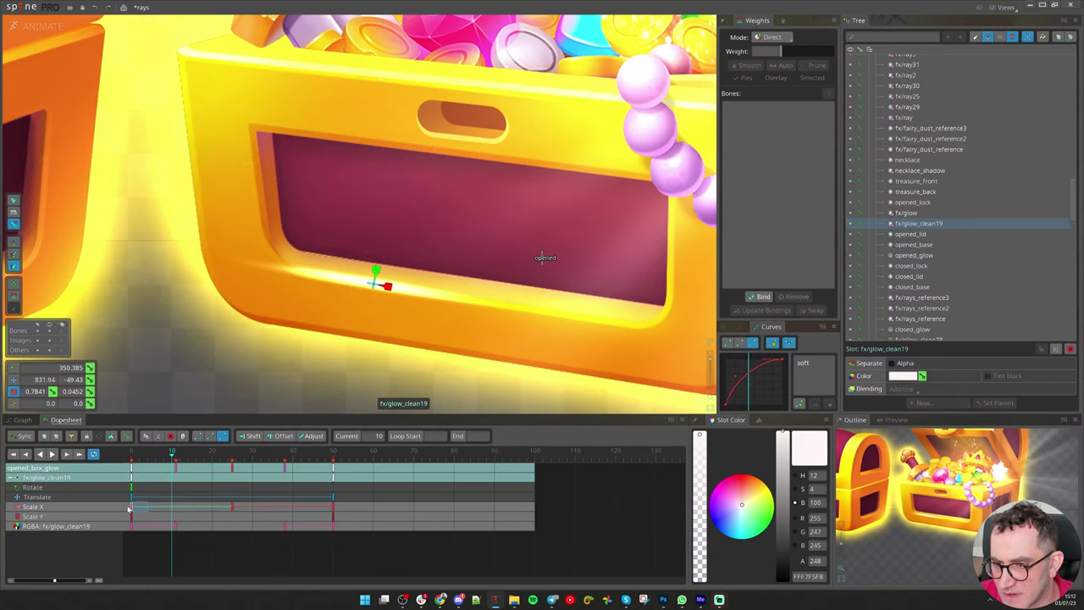
pyautogui.moveTo(737, 379); pyautogui.dragTo(756, 394)
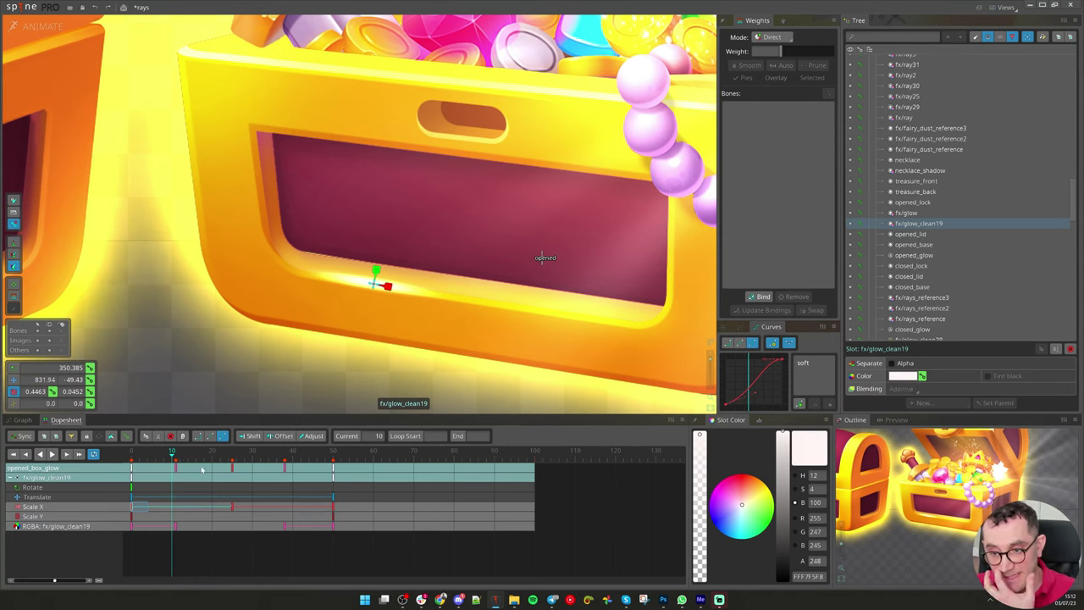
pyautogui.moveTo(202, 468); pyautogui.dragTo(82, 468)
pyautogui.press('d')
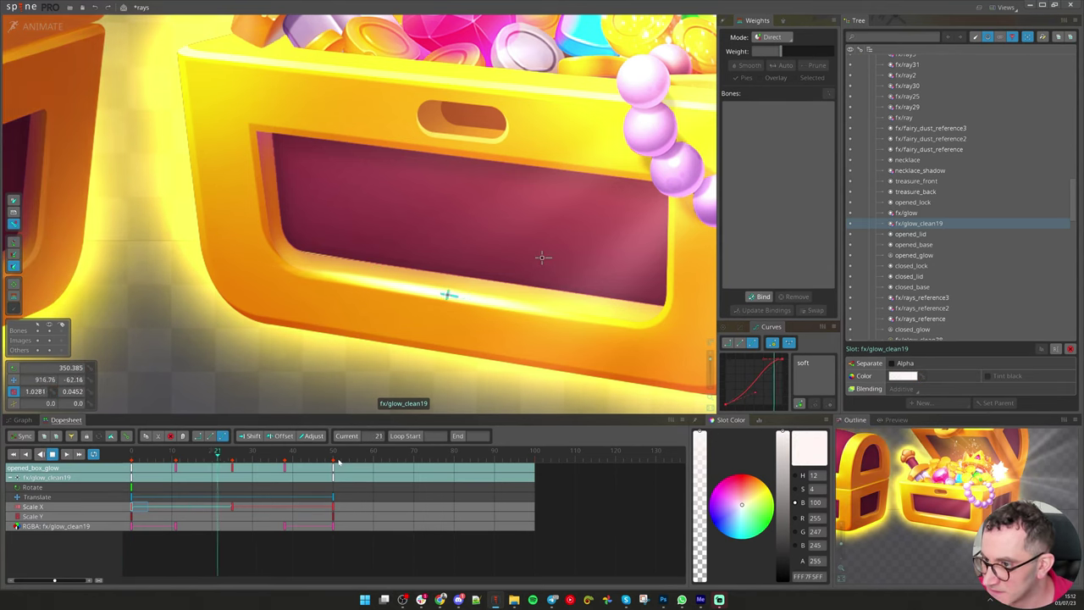
pyautogui.scroll(-4, 511, 352)
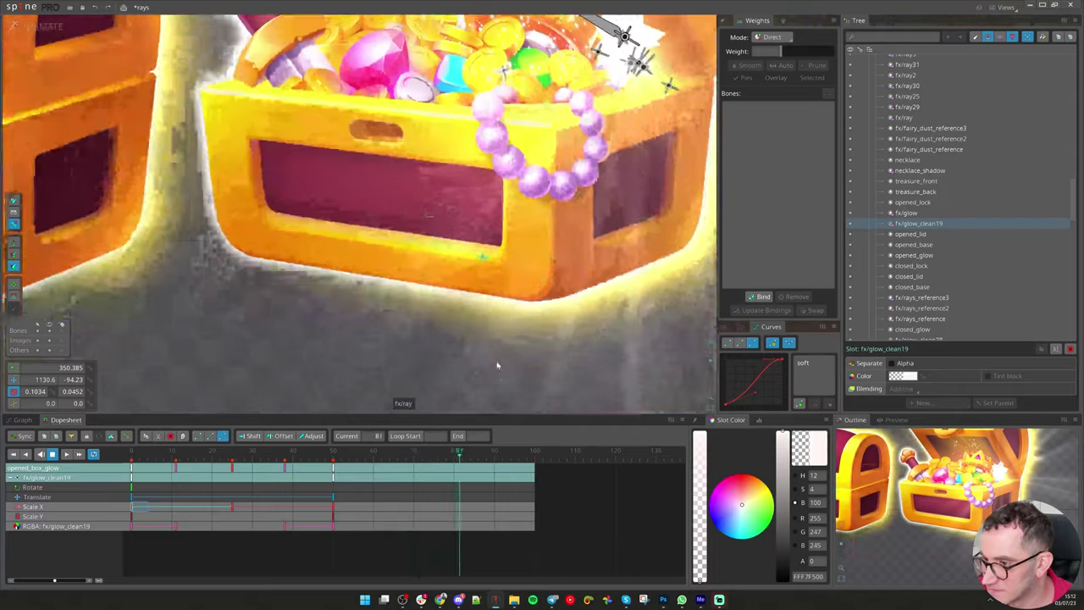
# Reshape the easing curve from the Scale X key on frame 25 into a soft S-curve and play back the result
pyautogui.press('d')
pyautogui.moveTo(235, 459); pyautogui.dragTo(294, 455)
pyautogui.scroll(3, 493, 268)
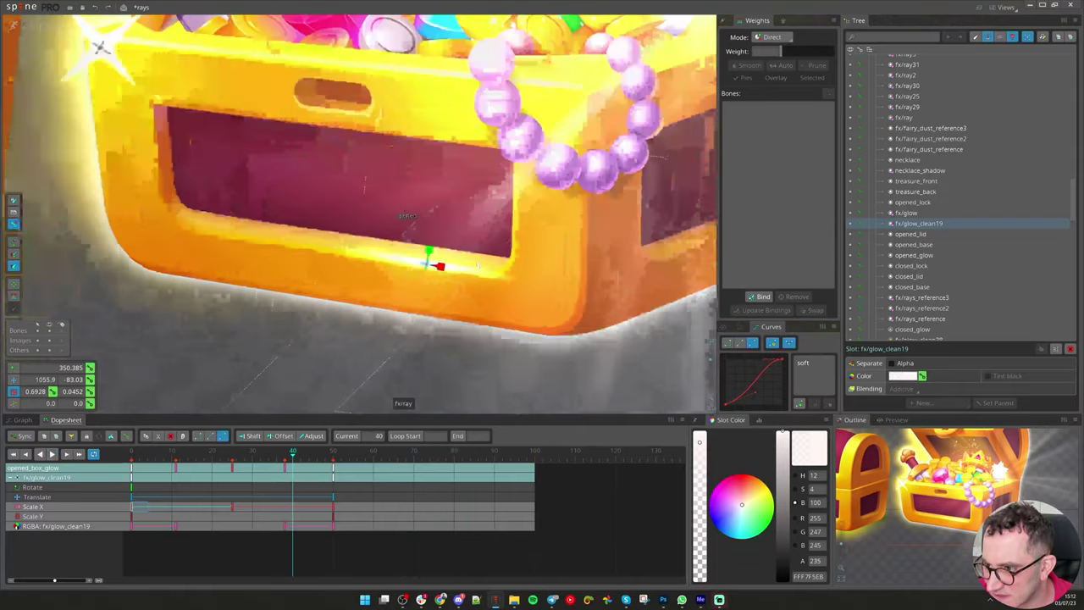
pyautogui.click(233, 507)
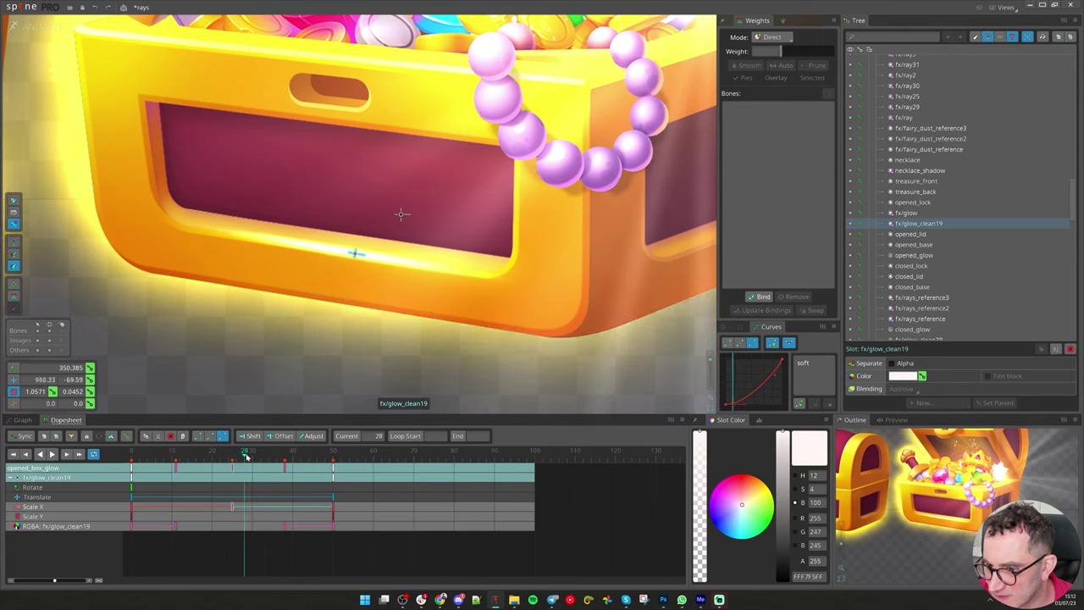
pyautogui.click(302, 458)
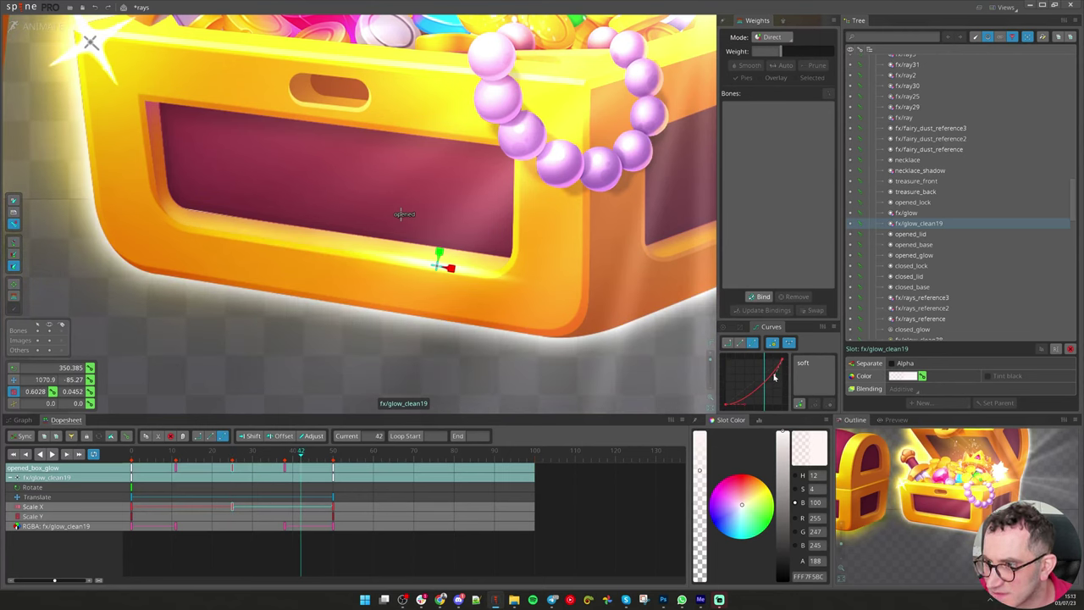
pyautogui.press('d')
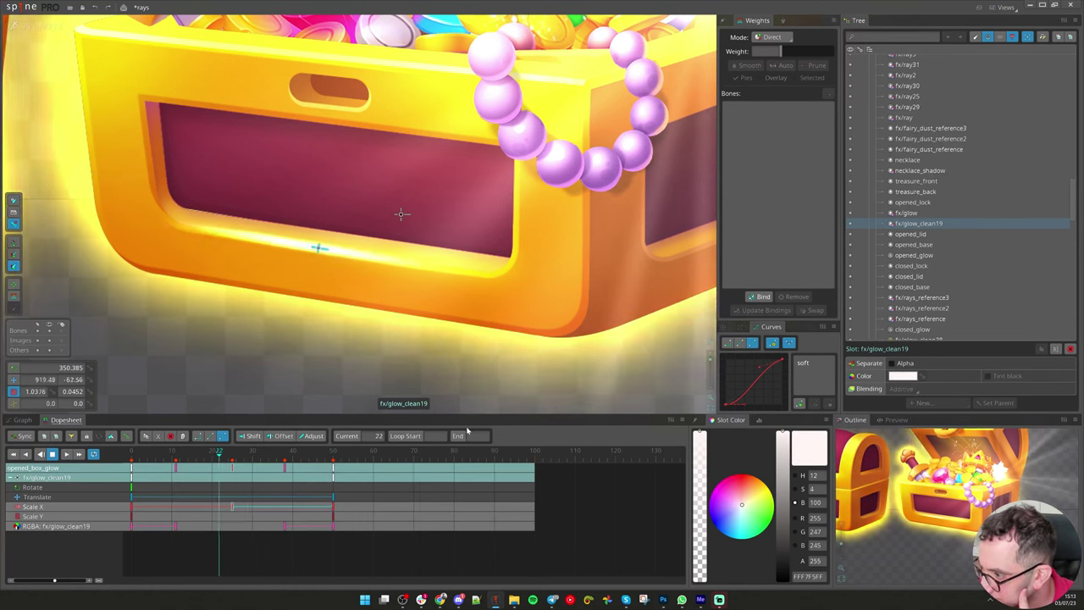
pyautogui.scroll(-3, 463, 246)
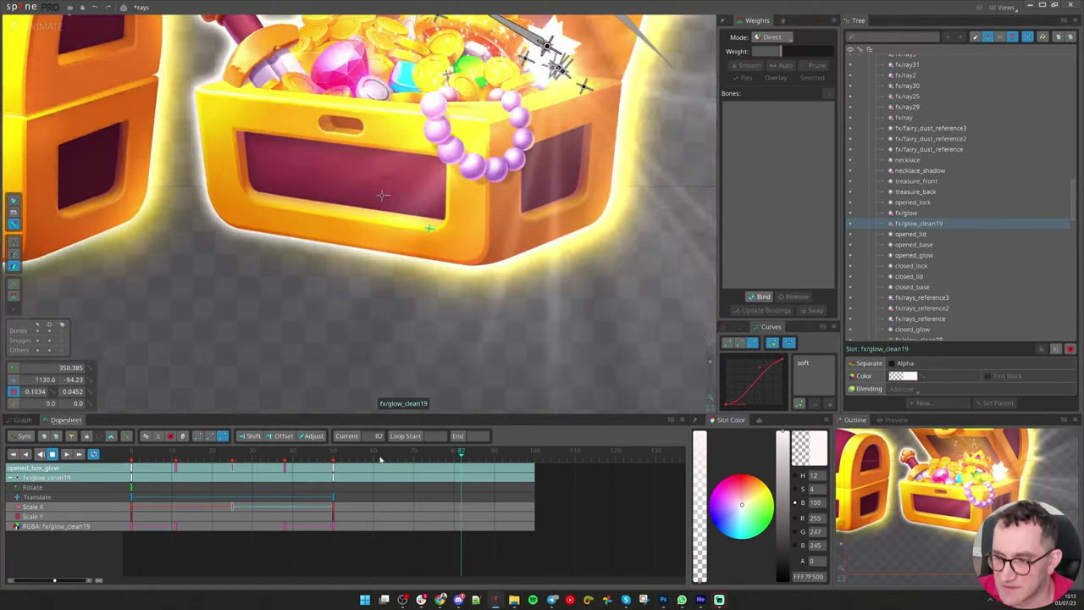
# Make the streak's frame 50 keys stepped, and copy all its keys from frames 0 to 50 to start at frame 51
pyautogui.click(335, 458)
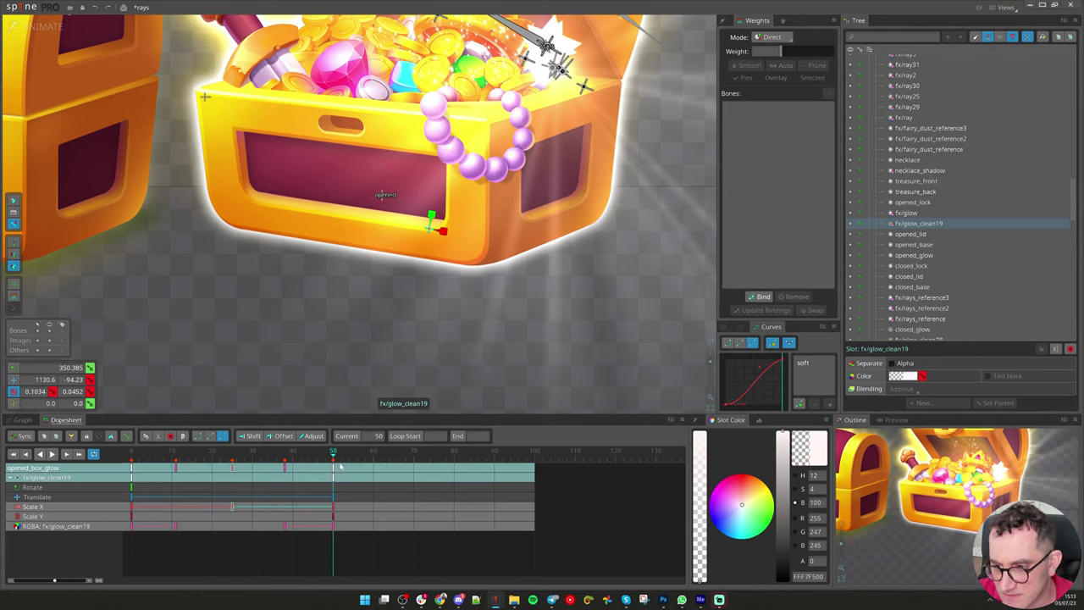
pyautogui.click(336, 467)
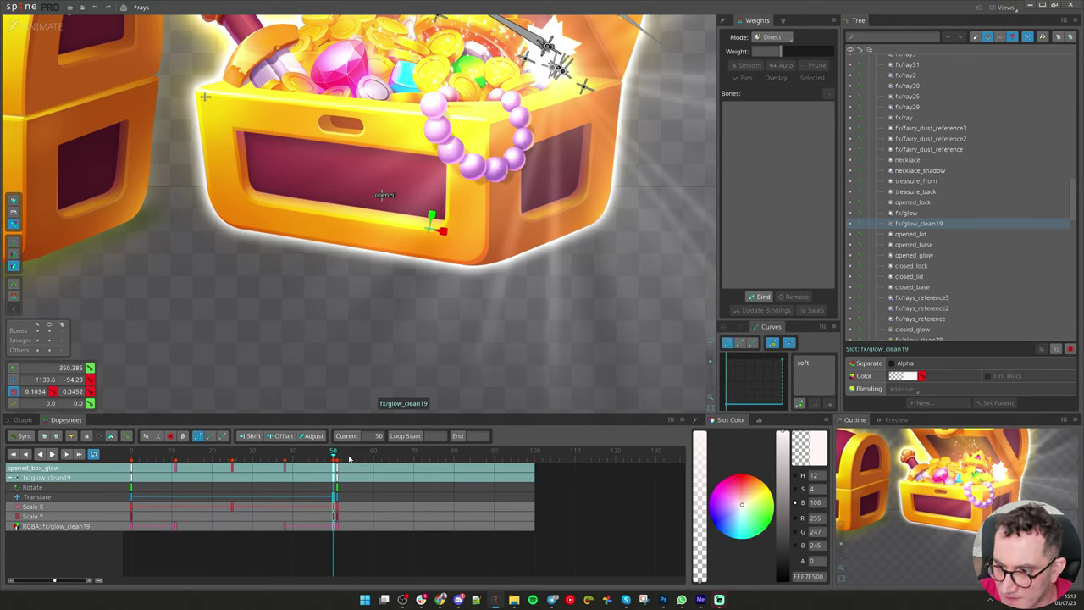
pyautogui.moveTo(336, 544); pyautogui.dragTo(127, 459)
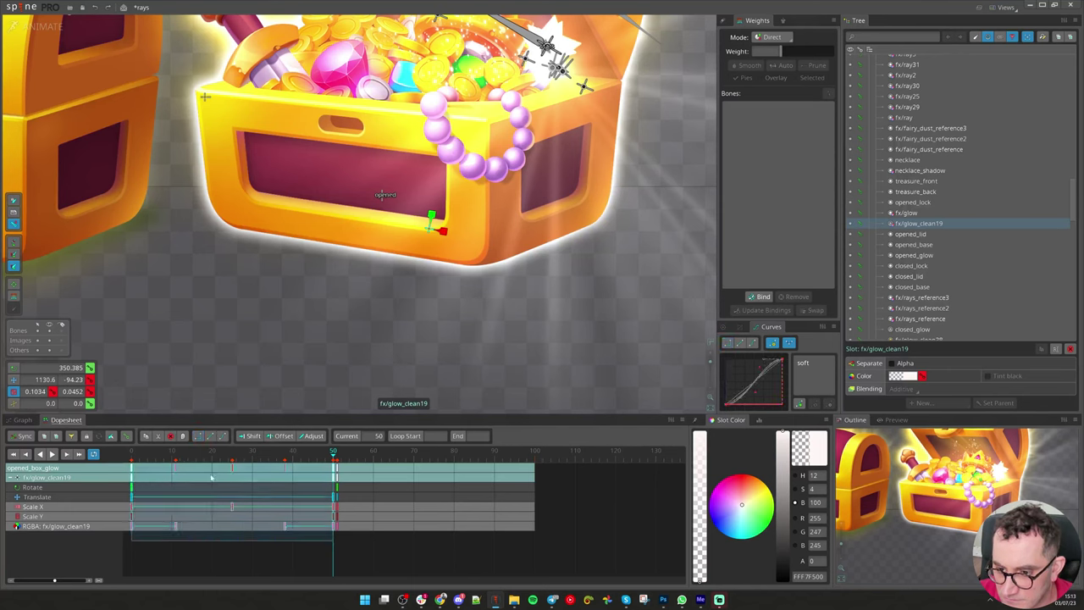
pyautogui.hotkey('ctrl', 'c')
pyautogui.click(355, 486)
pyautogui.click(338, 469)
pyautogui.hotkey('ctrl', 'v')
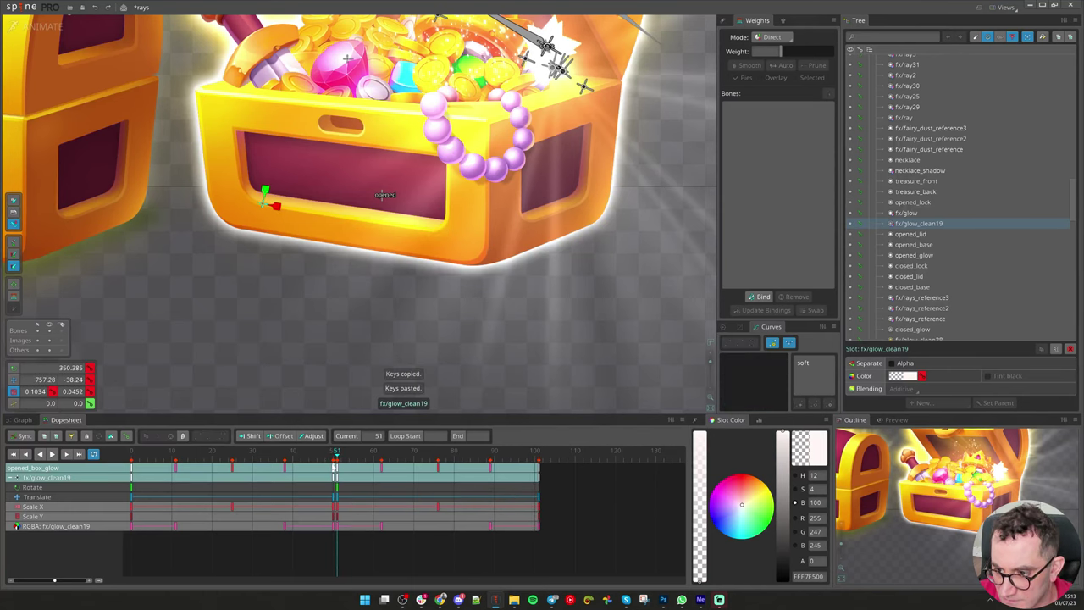
# Move the second streak pass's starting point on frame 51 to the open lid's front corner, at about 1346.9, 623.89
pyautogui.moveTo(349, 458); pyautogui.dragTo(498, 455)
pyautogui.scroll(-3, 542, 271)
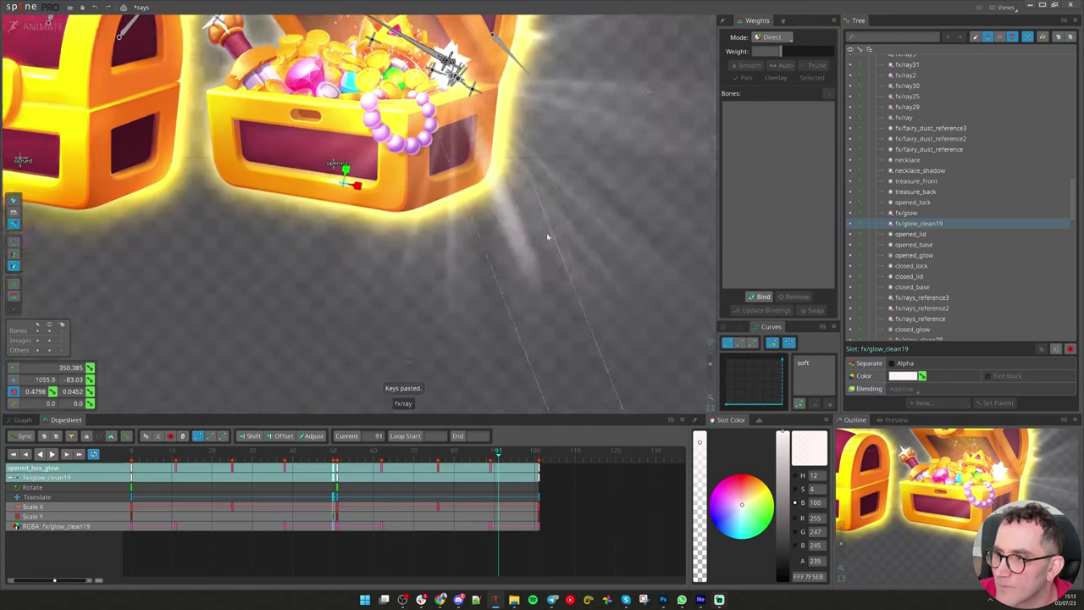
pyautogui.moveTo(549, 237); pyautogui.dragTo(598, 380)
pyautogui.scroll(-1, 576, 356)
pyautogui.moveTo(549, 327); pyautogui.dragTo(555, 359)
pyautogui.moveTo(330, 456); pyautogui.dragTo(511, 468)
pyautogui.scroll(3, 470, 146)
pyautogui.moveTo(467, 148); pyautogui.dragTo(366, 158)
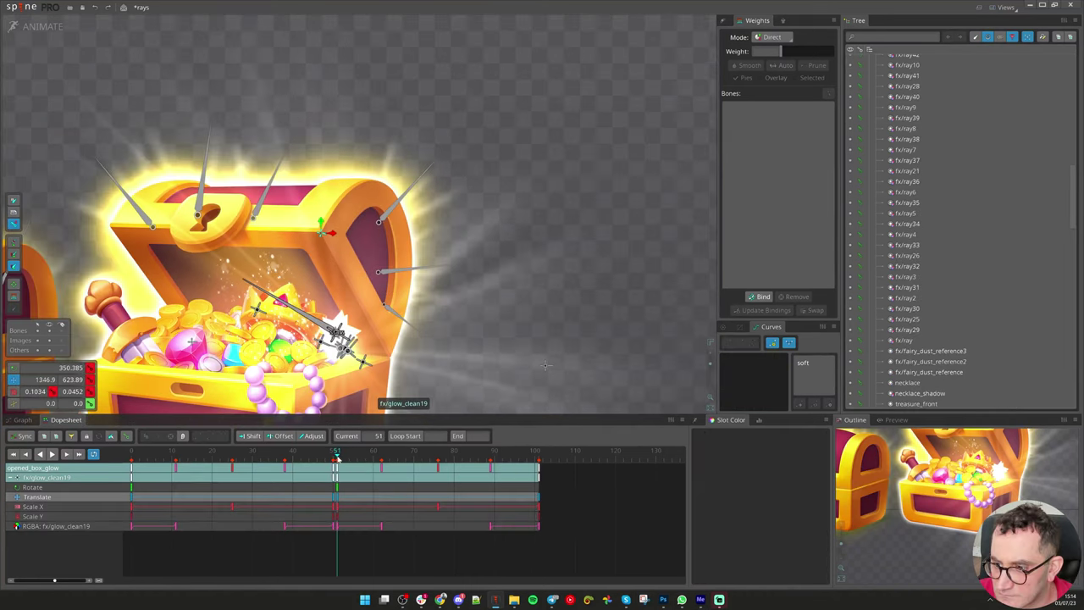
# Key the second pass's end position on frame 101 at the top of the lid's arch, at about 1527.3, 785.2
pyautogui.moveTo(337, 458); pyautogui.dragTo(540, 499)
pyautogui.scroll(-2, 407, 373)
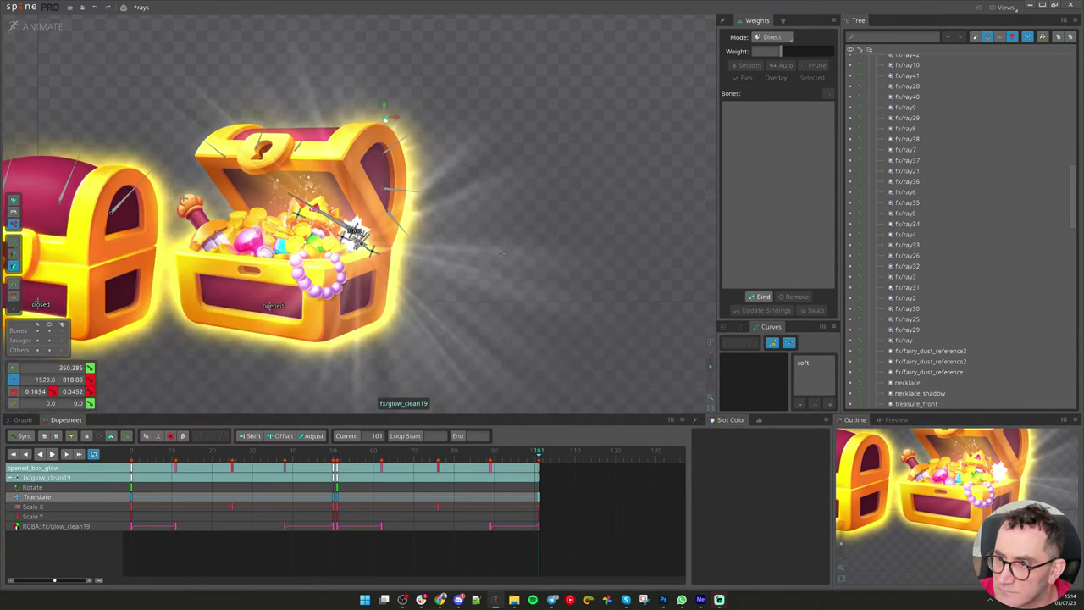
pyautogui.scroll(4, 385, 125)
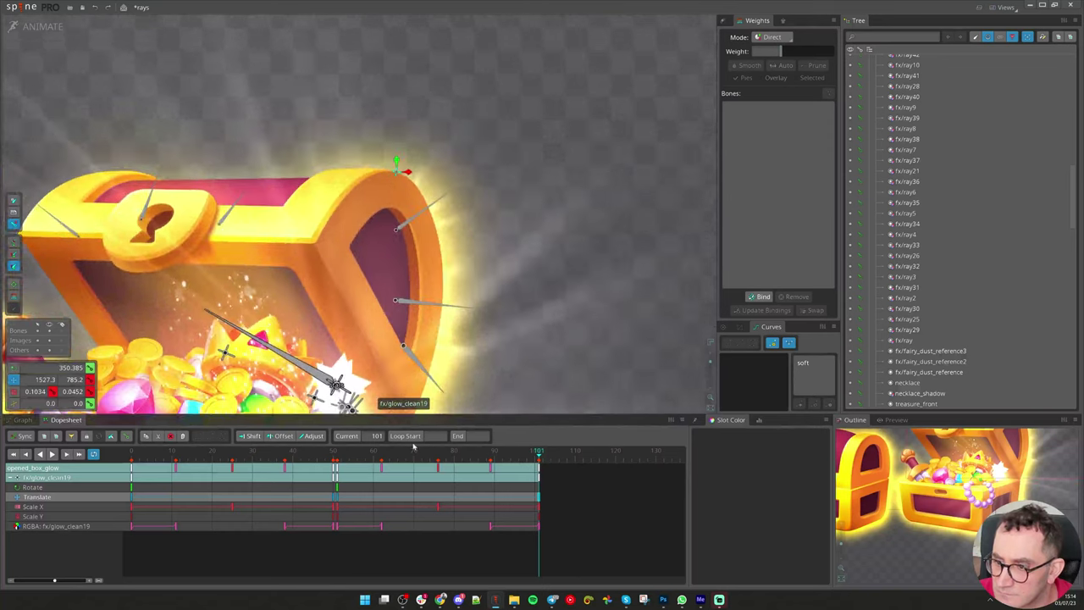
# Scrub through the second pass and delete its middle Scale X key near frame 76
pyautogui.moveTo(336, 458); pyautogui.dragTo(432, 470)
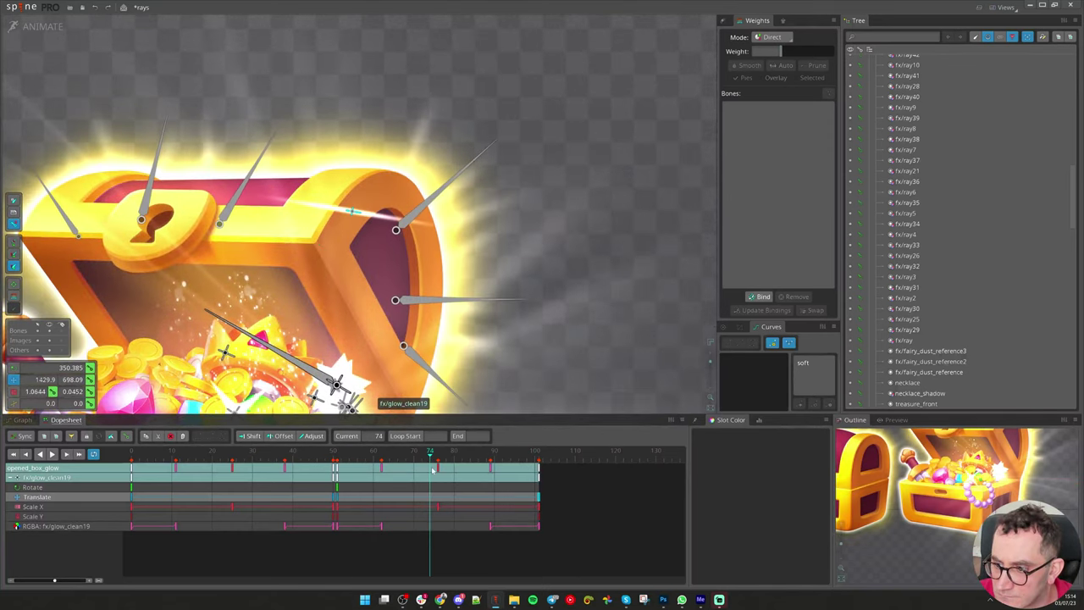
pyautogui.click(439, 509)
pyautogui.press('Delete')
# On frame 78, rotate the streak to about 51.5 degrees and move it onto the lid's curved edge at about 1410.1, 726.56
pyautogui.moveTo(338, 458); pyautogui.dragTo(446, 469)
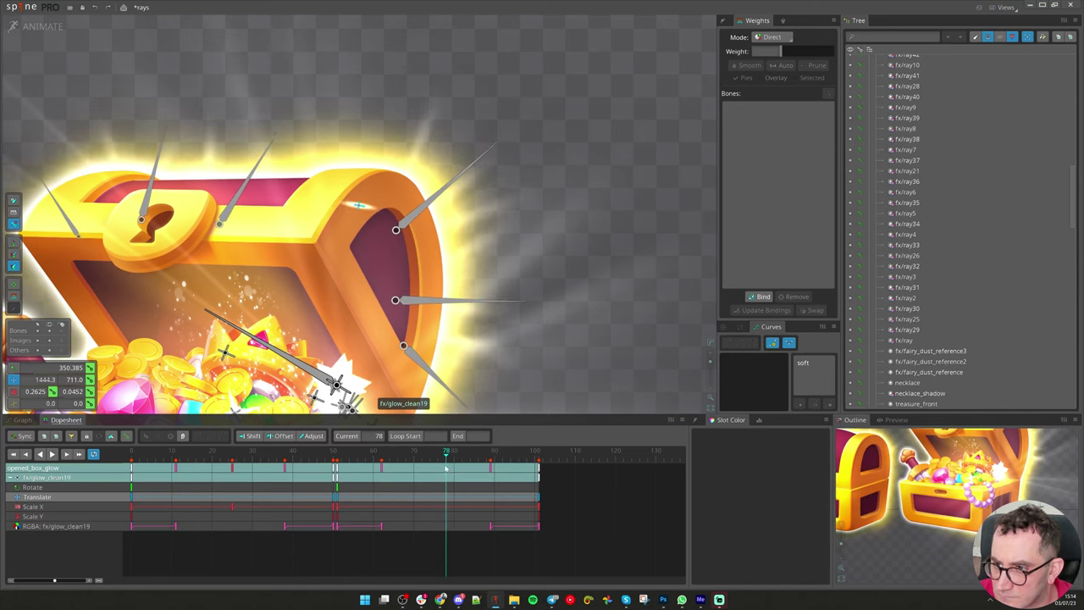
pyautogui.moveTo(359, 203); pyautogui.dragTo(361, 207)
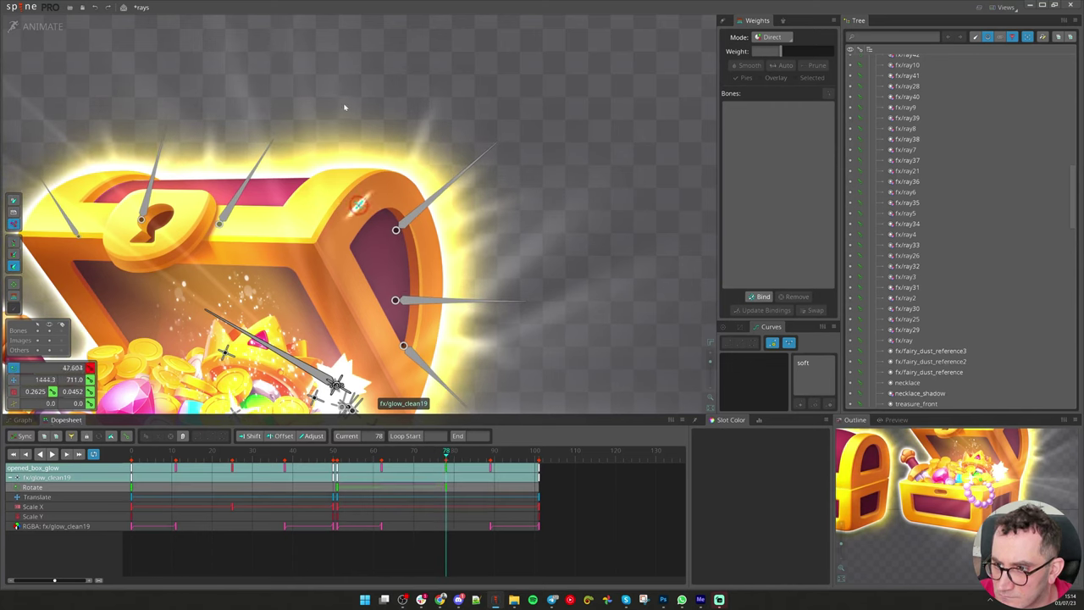
pyautogui.moveTo(324, 101); pyautogui.dragTo(338, 102)
pyautogui.press('v')
pyautogui.moveTo(359, 205); pyautogui.dragTo(343, 198)
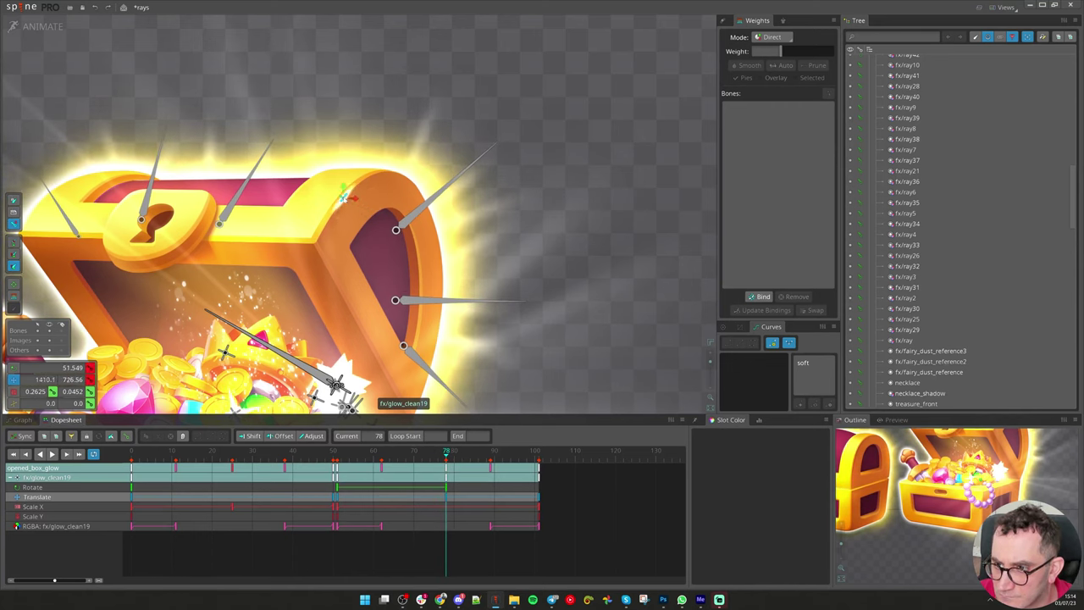
# Rotate the streak to about 62.4 degrees on frame 51 and copy the frame 0 rotation key to frame 50
pyautogui.moveTo(447, 455); pyautogui.dragTo(337, 457)
pyautogui.press('c')
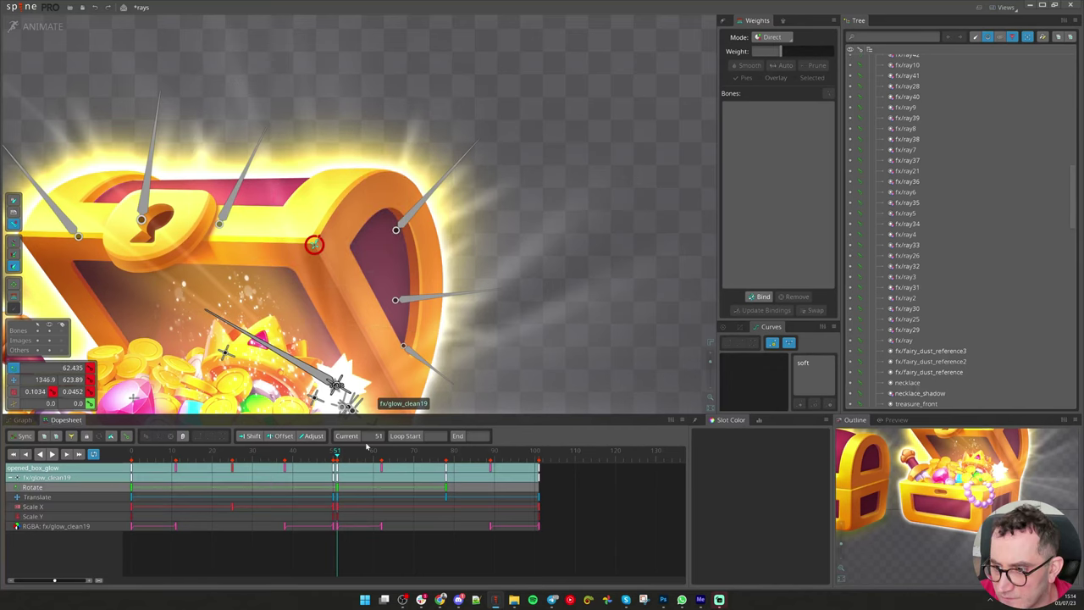
pyautogui.moveTo(131, 489); pyautogui.dragTo(328, 497)
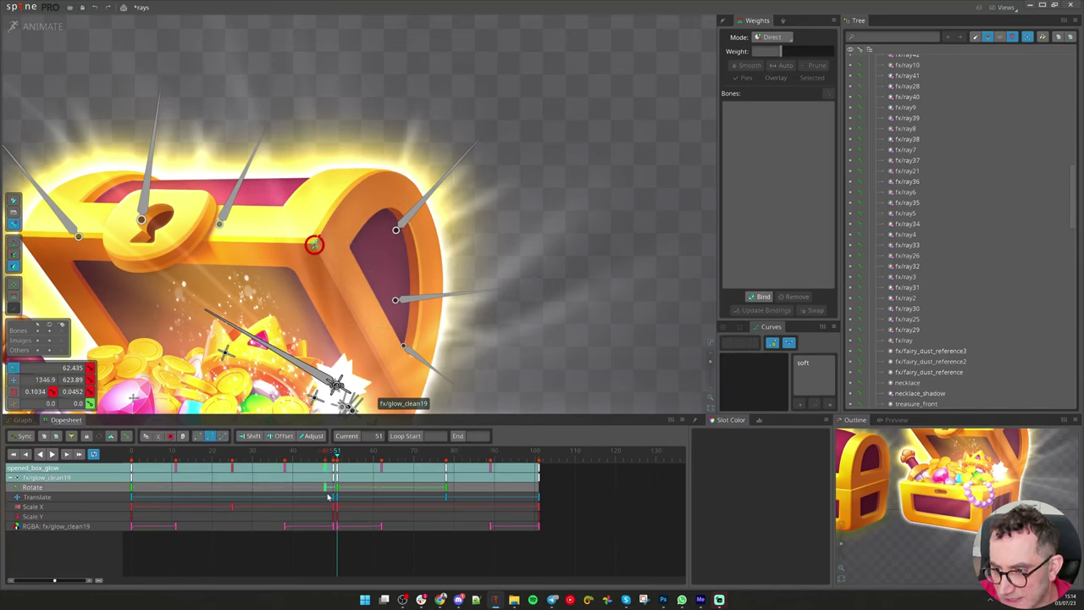
# Nudge the streak along the lid's edge on frame 58, shift that translate key back to frame 51, and scrub the motion
pyautogui.moveTo(337, 457); pyautogui.dragTo(366, 458)
pyautogui.click(321, 231)
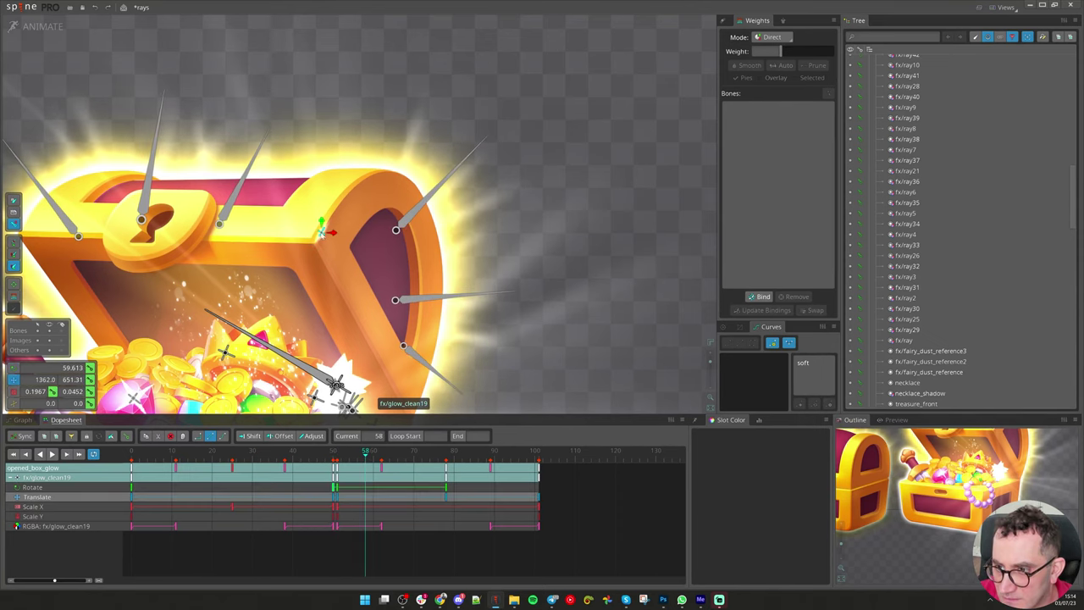
pyautogui.moveTo(366, 497); pyautogui.dragTo(344, 502)
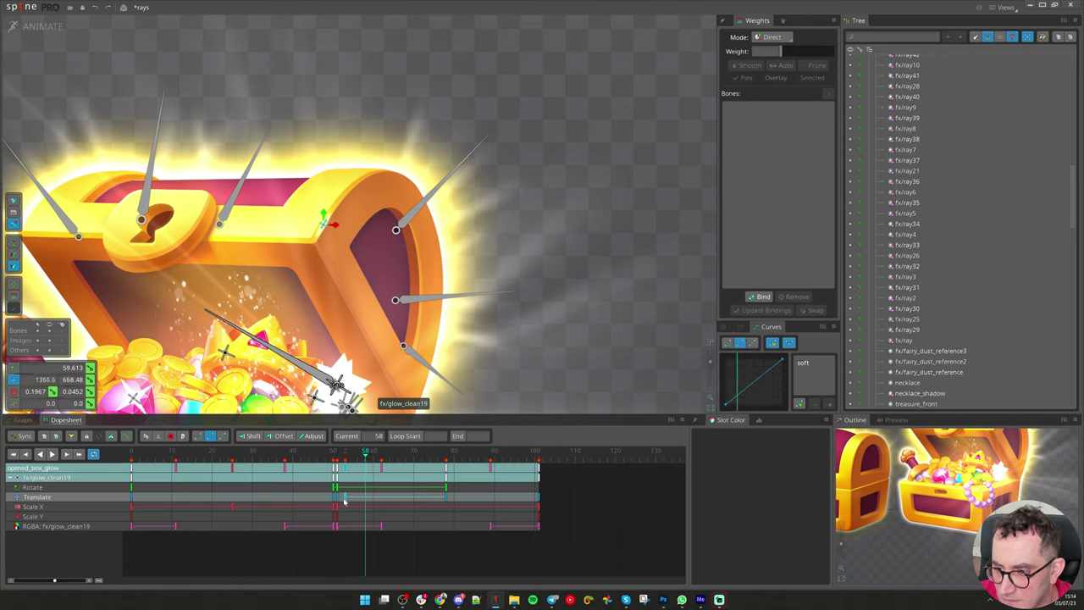
pyautogui.moveTo(335, 452); pyautogui.dragTo(398, 461)
pyautogui.moveTo(959, 505); pyautogui.dragTo(922, 579)
pyautogui.scroll(1, 921, 580)
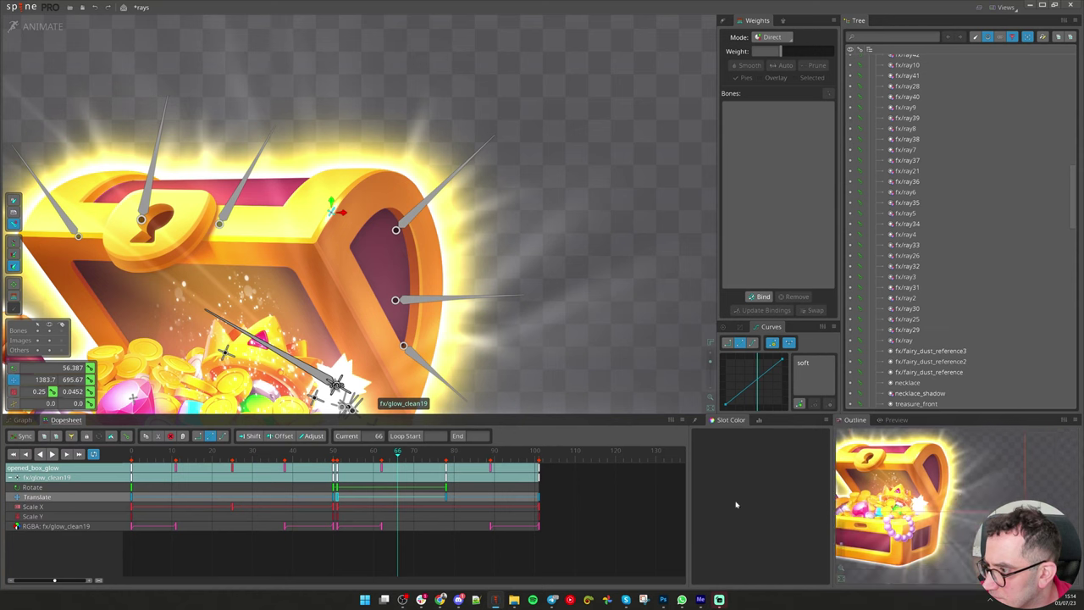
# On frame 86, rotate the streak to about 40.6 degrees and move it onto the lid's arch at about 1437.6, 760.81
pyautogui.moveTo(367, 457); pyautogui.dragTo(479, 468)
pyautogui.press('c')
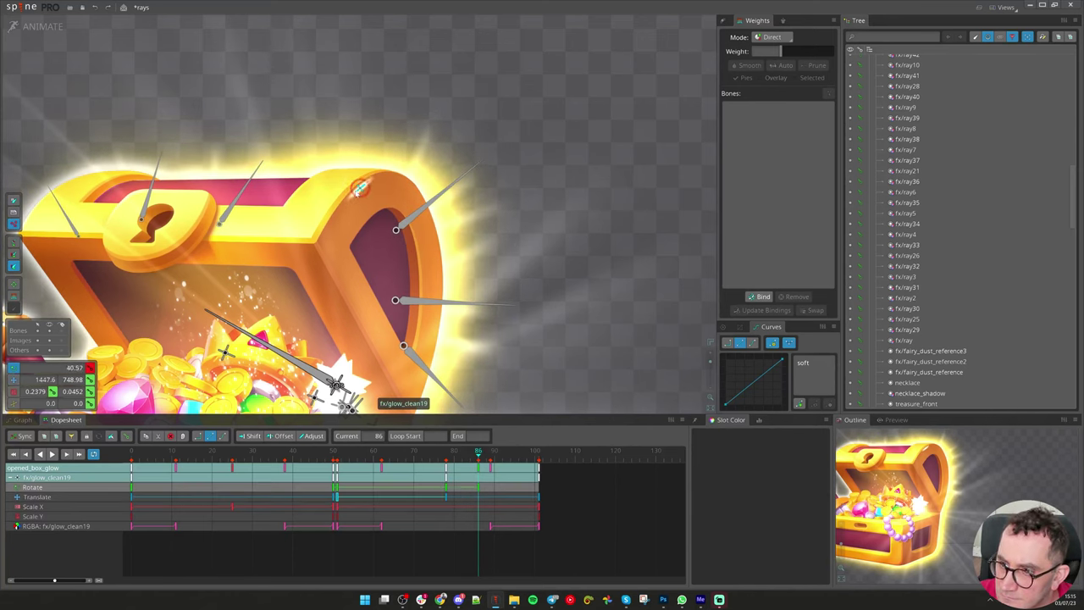
pyautogui.press('v')
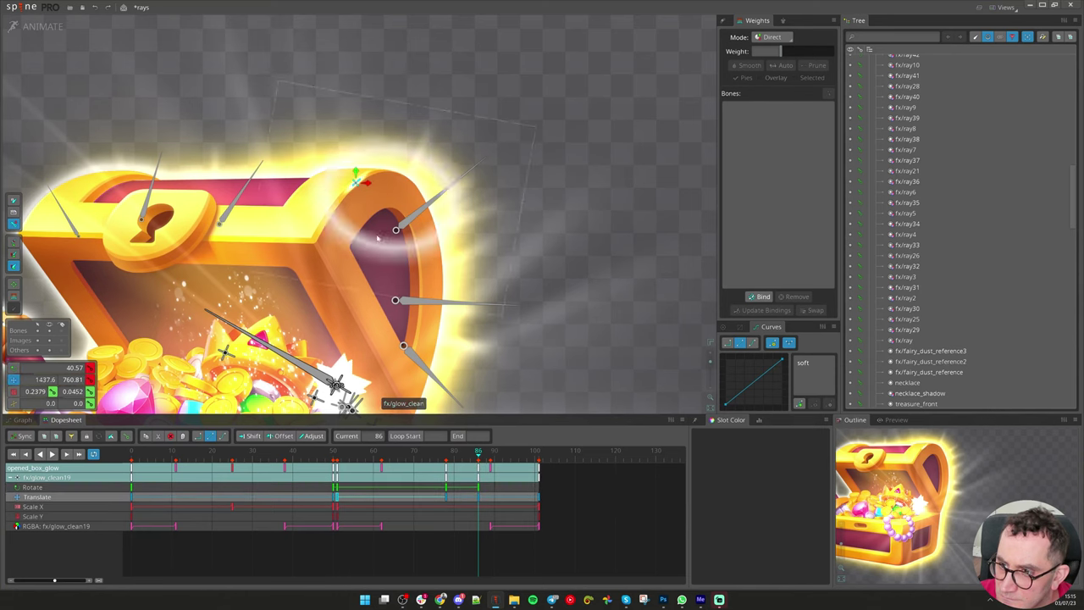
# On frame 95, rotate the streak to about 12.2 degrees and move it to about 1488.9, 786.02 near the arch's top
pyautogui.moveTo(479, 457); pyautogui.dragTo(514, 457)
pyautogui.press('c')
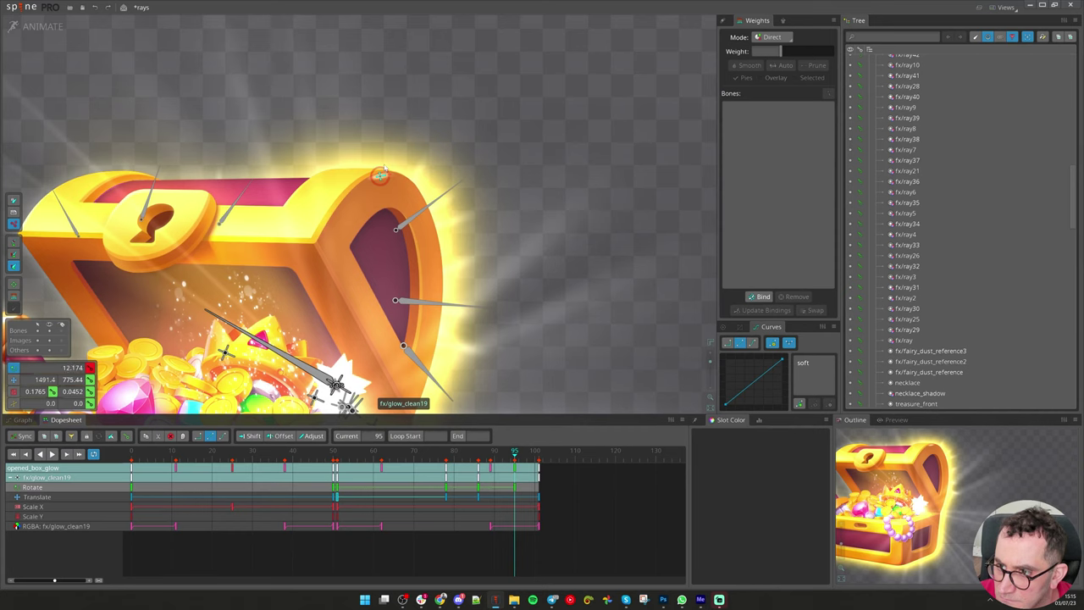
pyautogui.press('v')
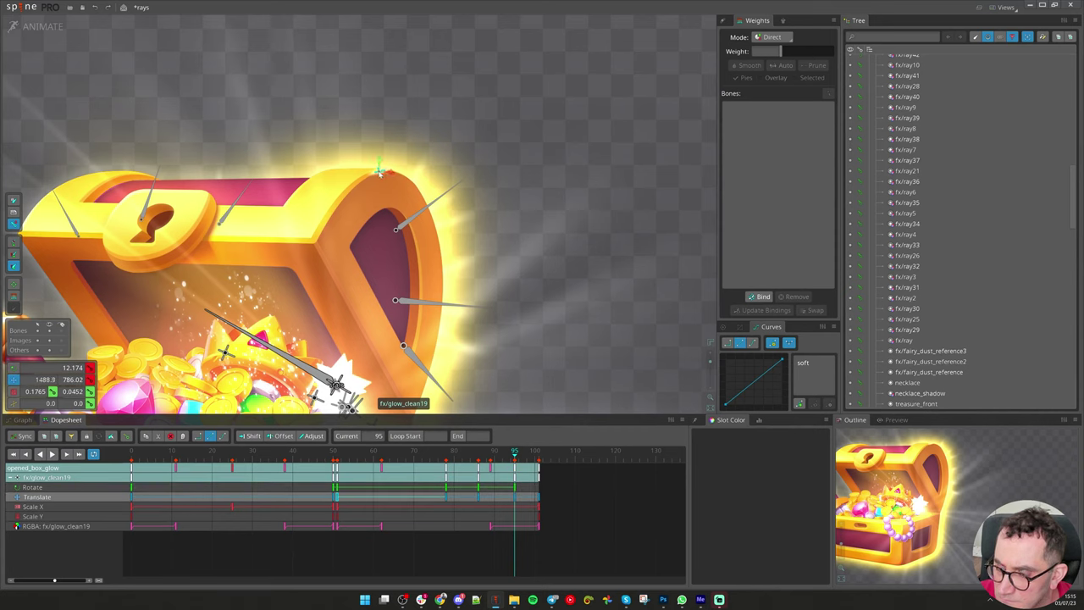
# Align the streak's position and rotation with the lid's top edge on frame 101 and play back the second pass
pyautogui.click(537, 464)
pyautogui.moveTo(390, 169); pyautogui.dragTo(407, 172)
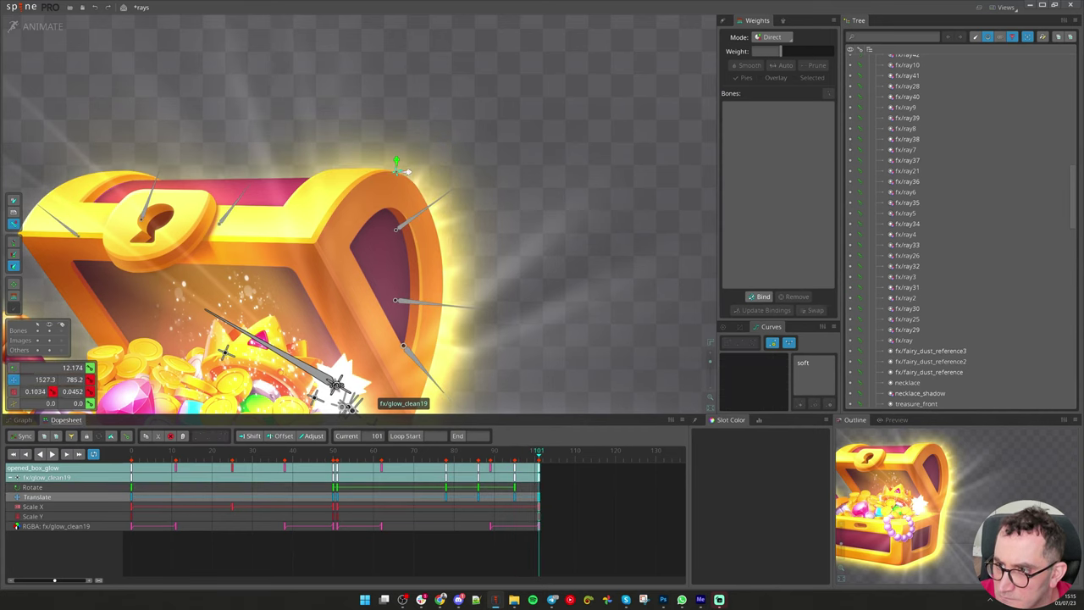
pyautogui.press('c')
pyautogui.press('l')
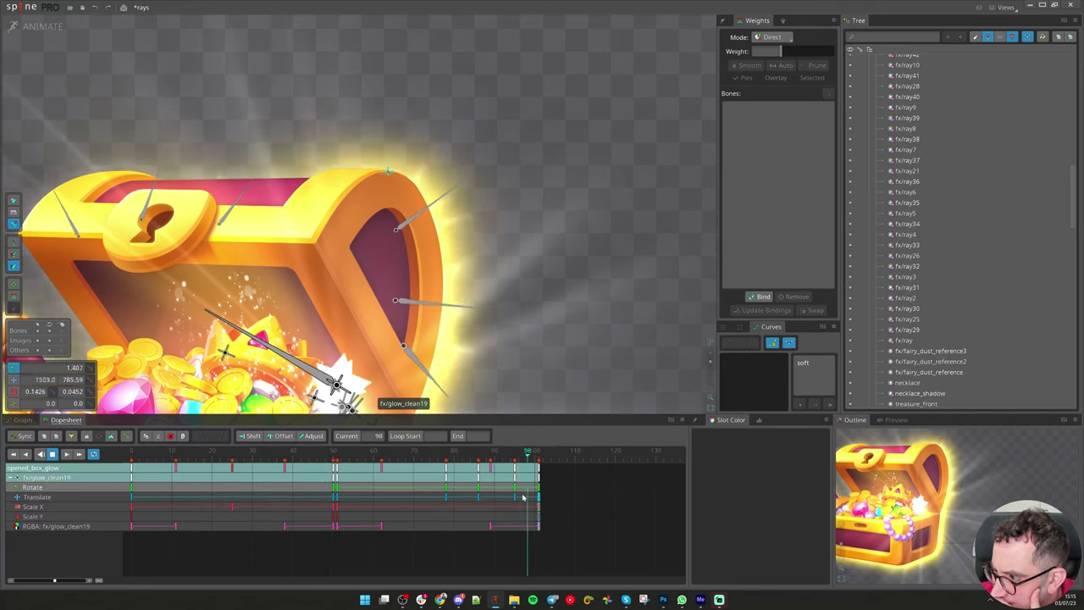
pyautogui.moveTo(362, 457)
pyautogui.mouseDown()
pyautogui.moveTo(273, 460)
pyautogui.moveTo(508, 463)
pyautogui.moveTo(332, 477)
pyautogui.moveTo(358, 476)
pyautogui.mouseUp()
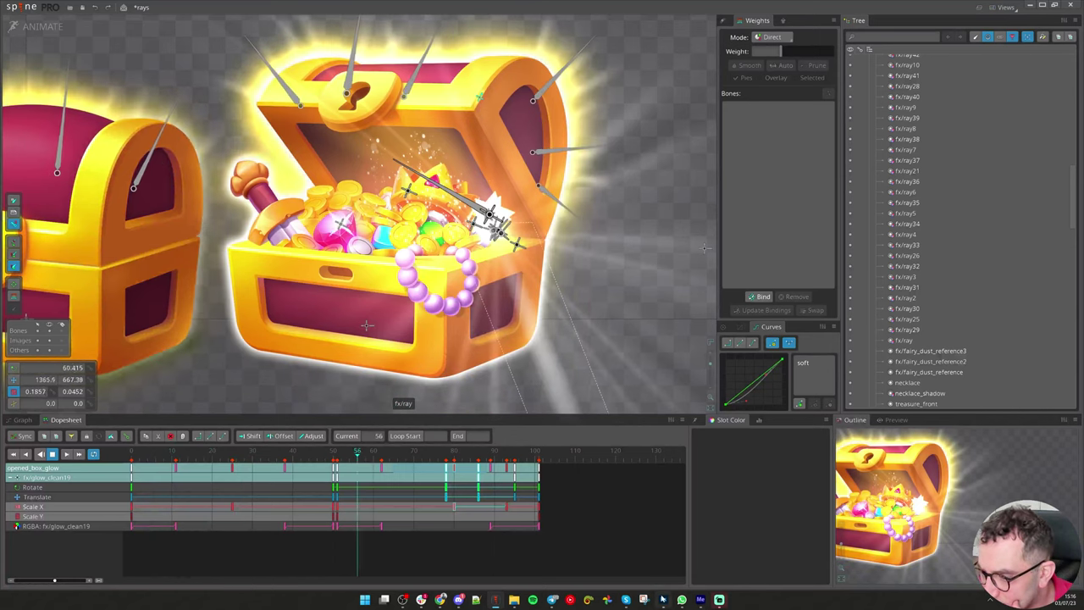
# Switch to Photoshop and select both the opened_lid and opened_base layers in golden_chest.psd
pyautogui.click(663, 599)
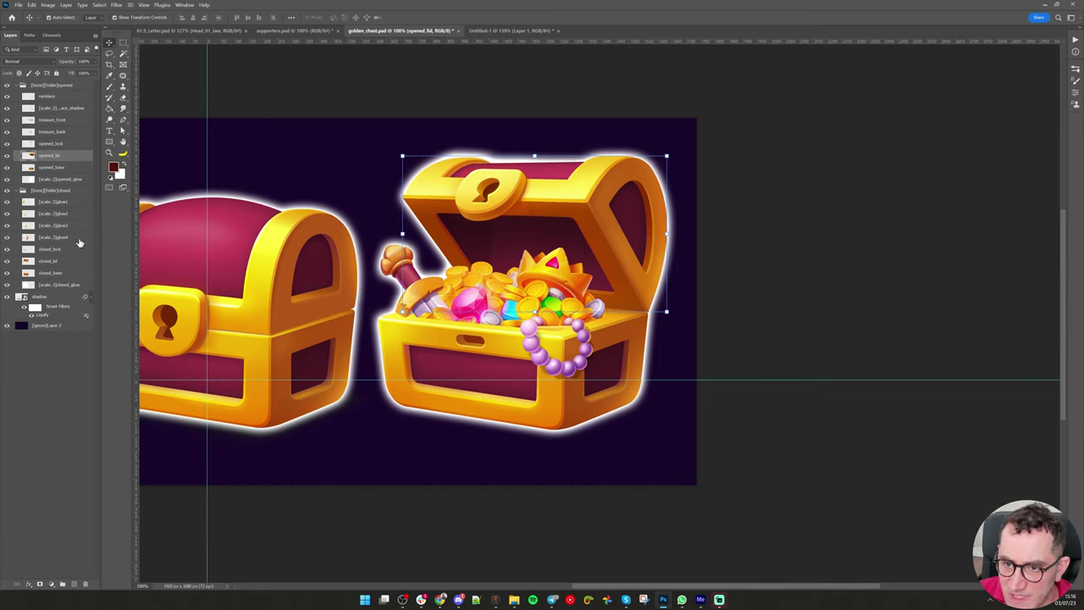
pyautogui.moveTo(320, 268); pyautogui.dragTo(363, 247)
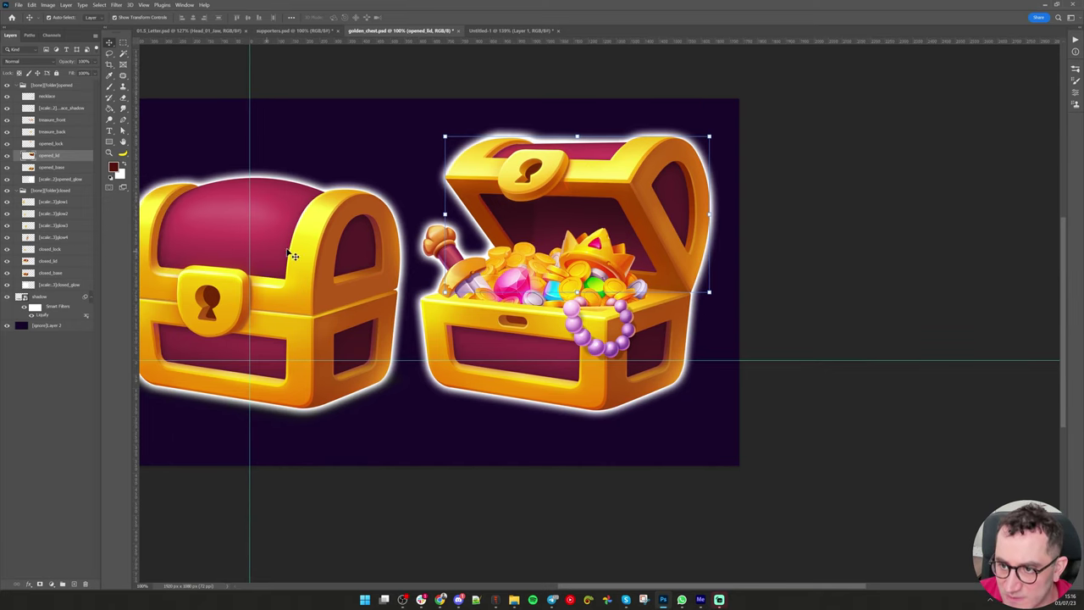
pyautogui.moveTo(297, 252); pyautogui.dragTo(414, 253)
pyautogui.hotkey('ctrl', 'z')
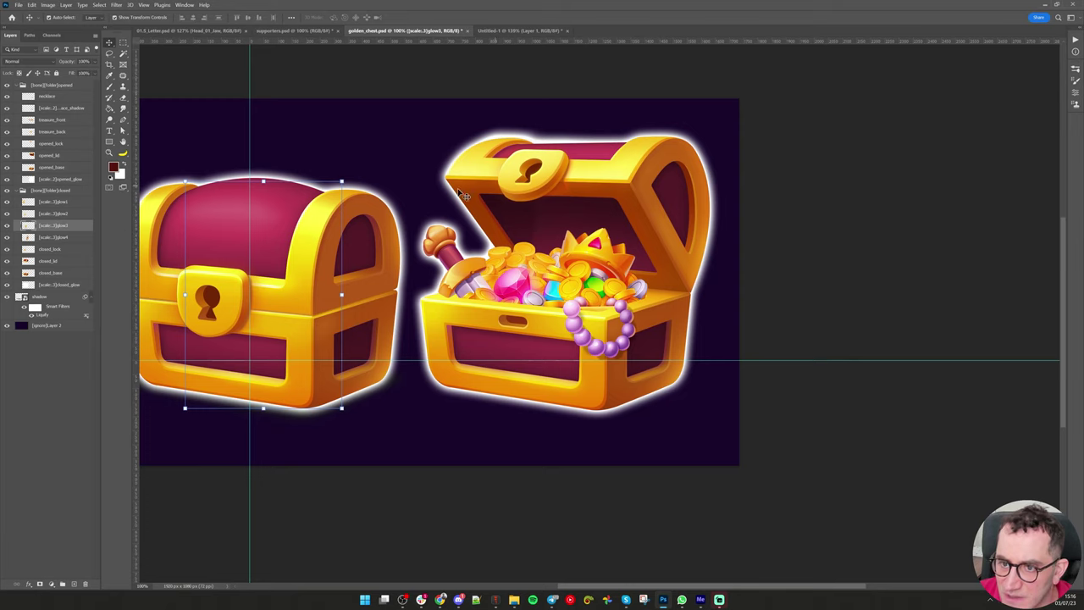
pyautogui.click(485, 223)
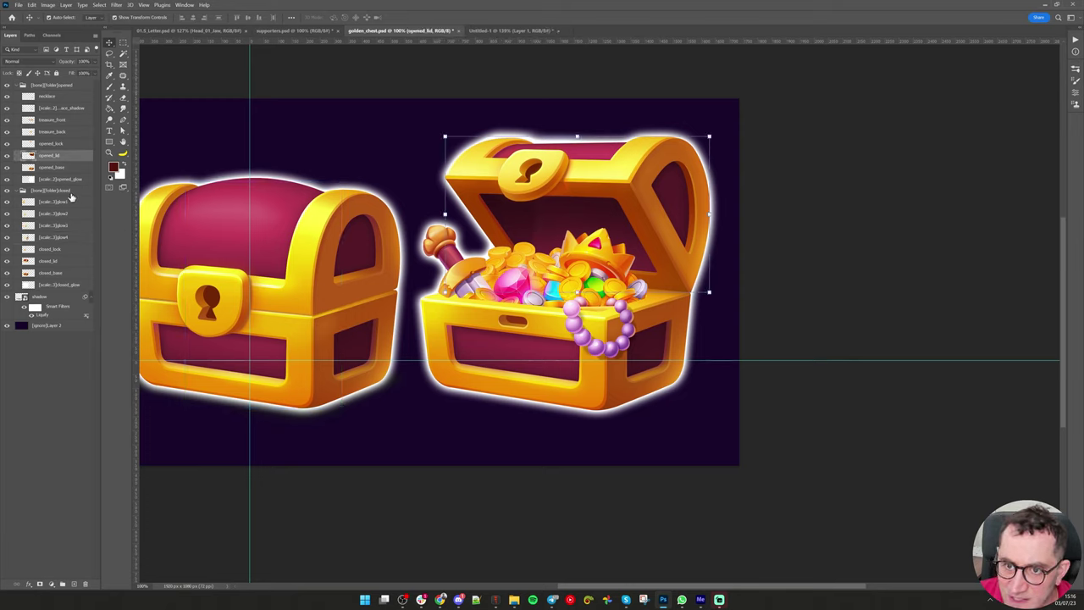
pyautogui.keyDown('shift'); pyautogui.click(47, 168); pyautogui.keyUp('shift')
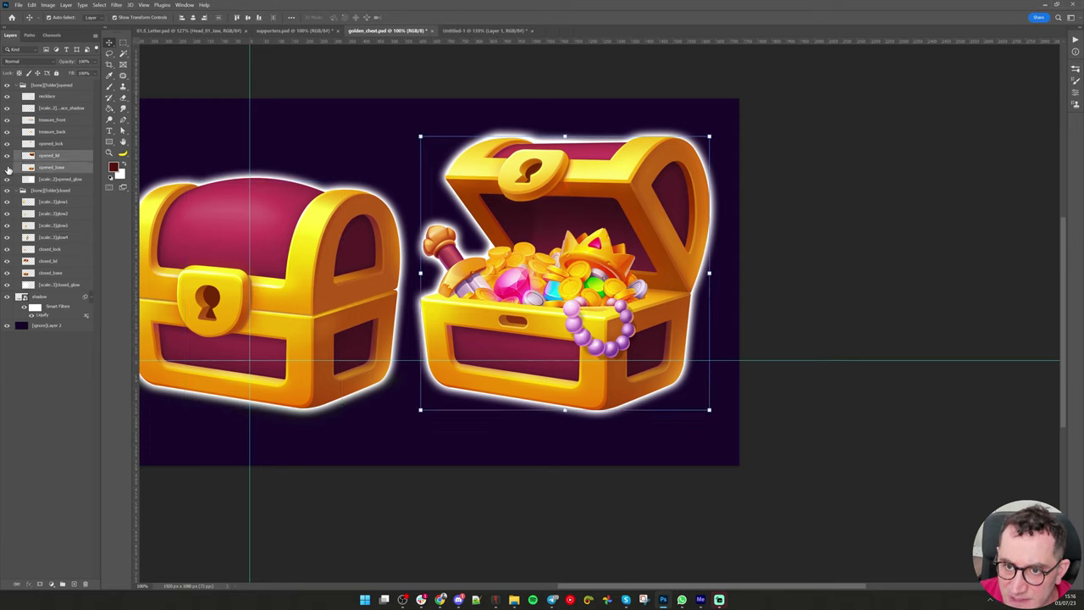
# Hide every layer except opened_lid and opened_base to isolate the empty open chest
pyautogui.click(6, 168)
pyautogui.click(7, 156)
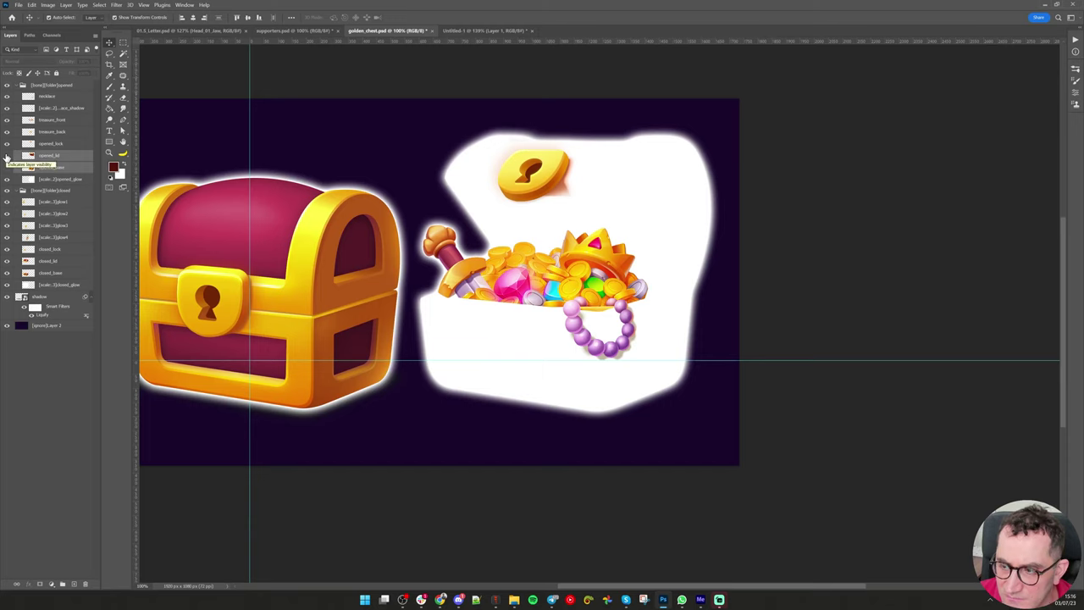
pyautogui.click(7, 167)
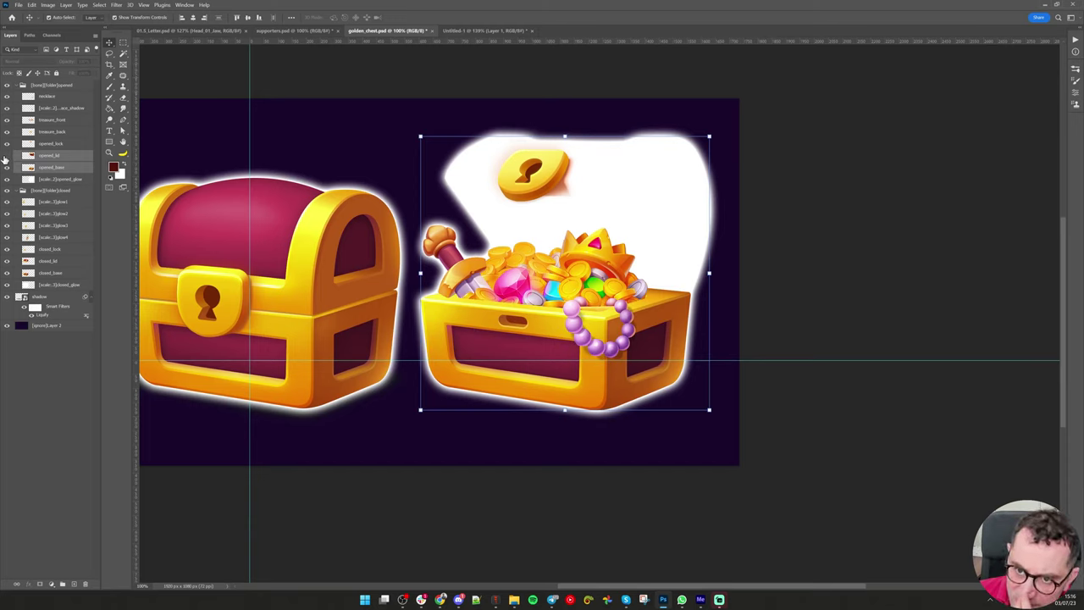
pyautogui.click(6, 156)
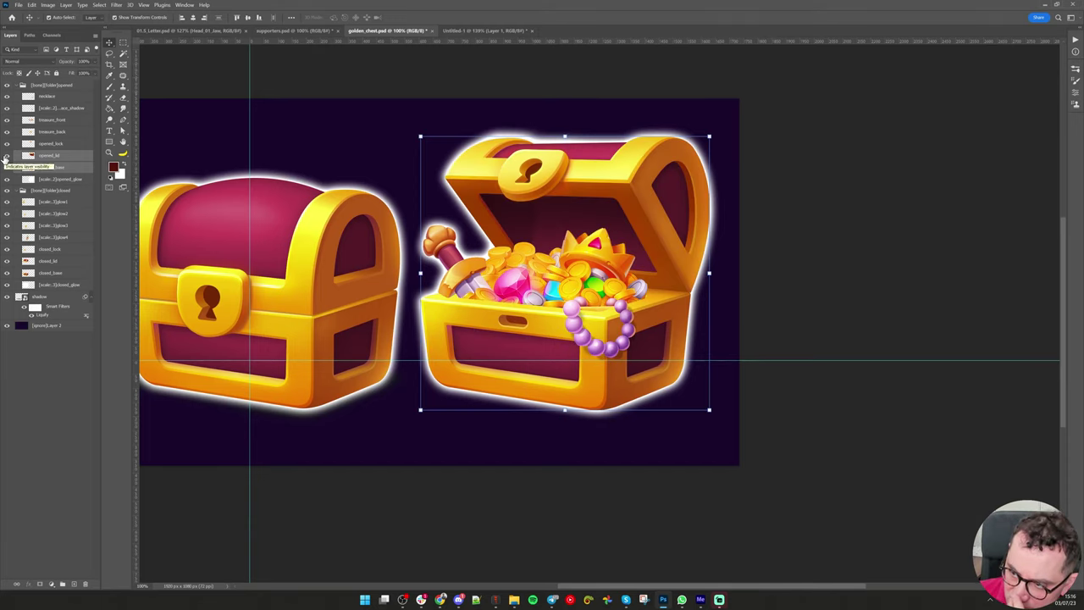
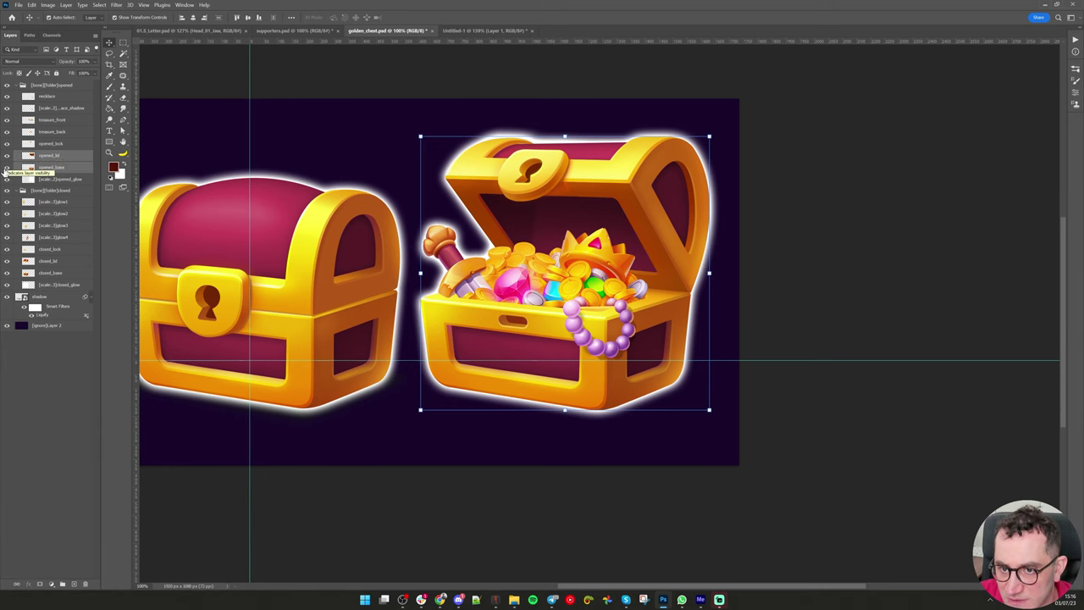
pyautogui.click(6, 169)
pyautogui.keyDown('alt'); pyautogui.click(6, 157); pyautogui.keyUp('alt')
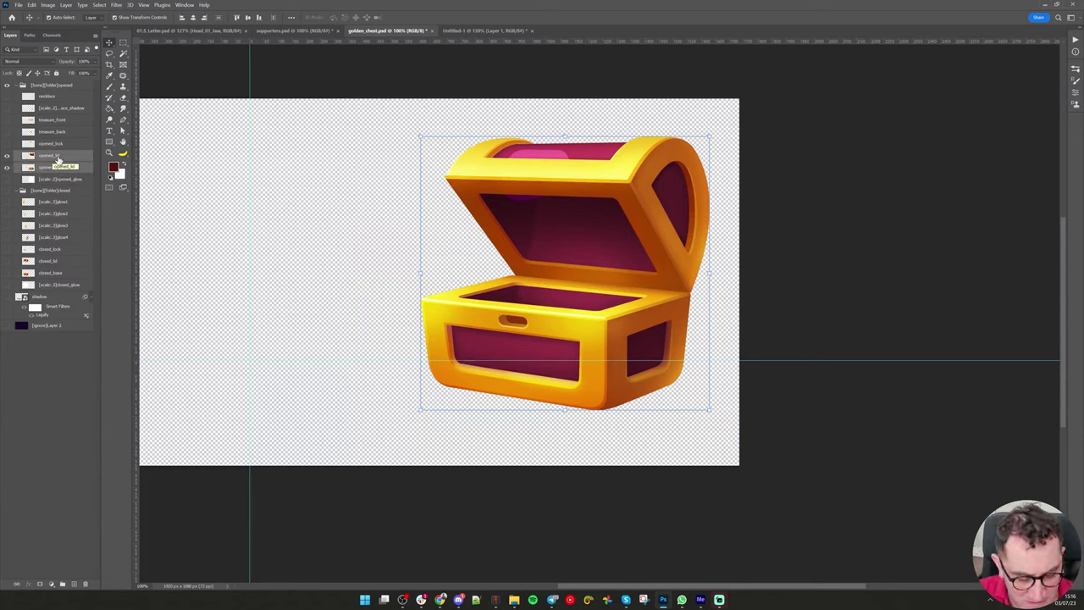
# Merge the visible lid and base into a new layer and name it opened_glow1 with the scale prefix
pyautogui.hotkey('ctrl', 'shift', 'alt', 'n')
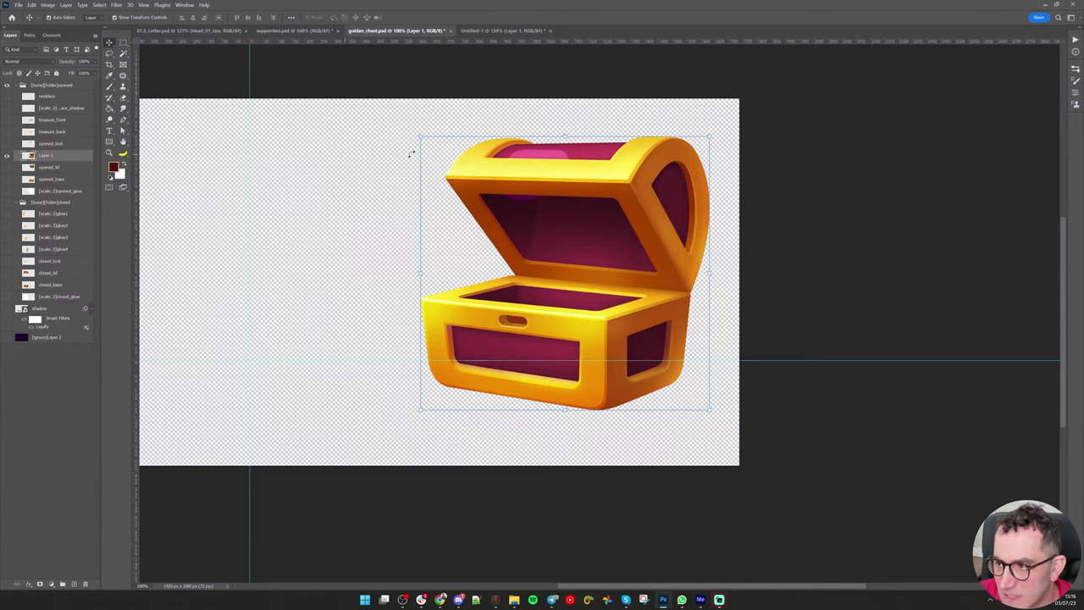
pyautogui.doubleClick(61, 214)
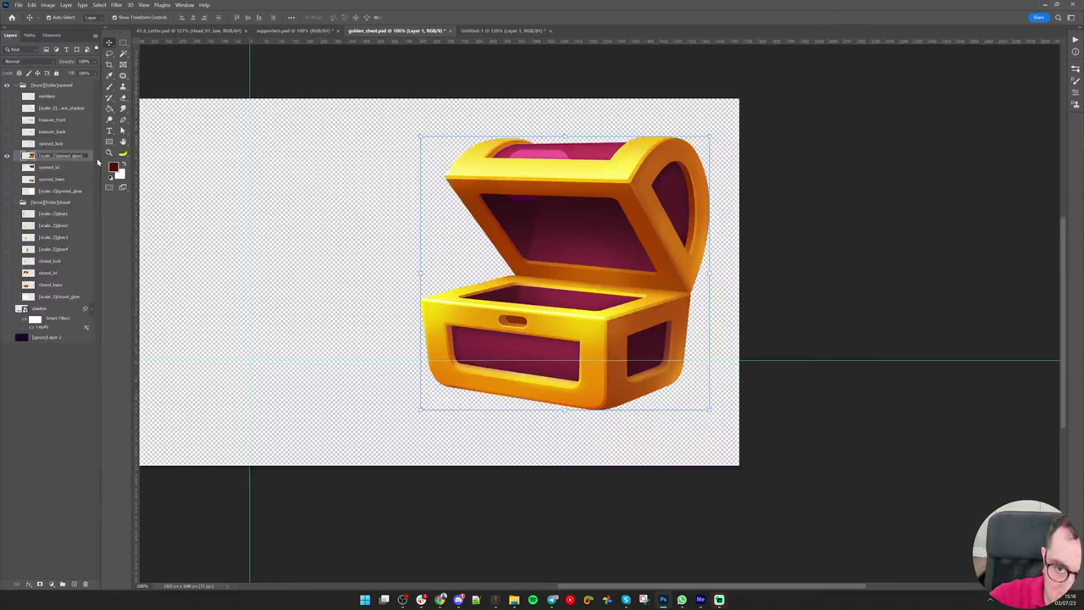
pyautogui.press('Return')
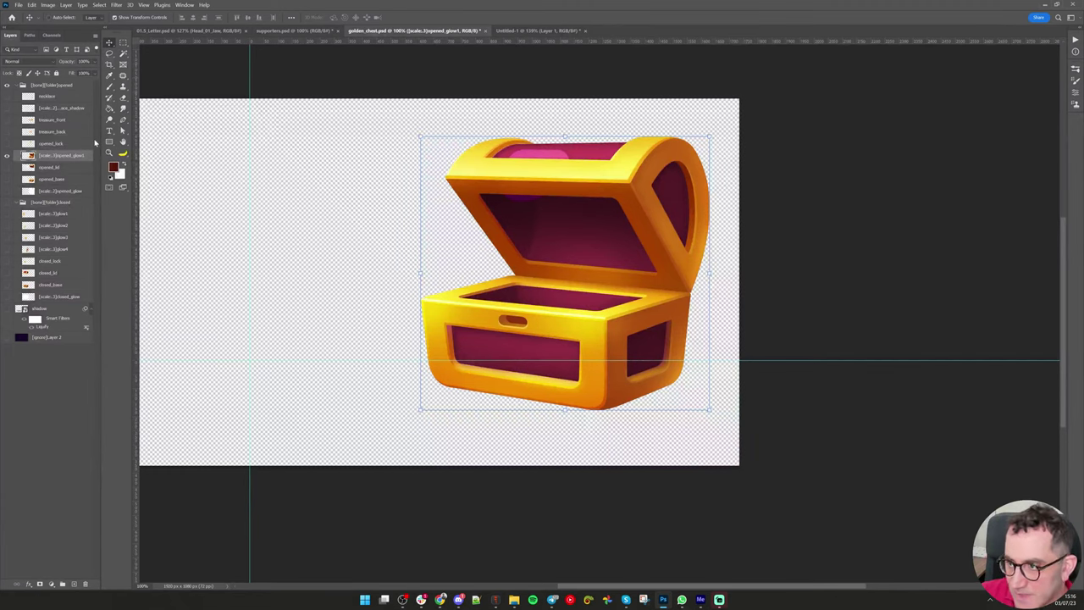
# Duplicate the merged chest layer three times and number the four layers opened_glow1 to opened_glow4 from top to bottom
pyautogui.hotkey('ctrl', 'j')
pyautogui.hotkey('ctrl', 'j')
pyautogui.hotkey('ctrl', 'j')
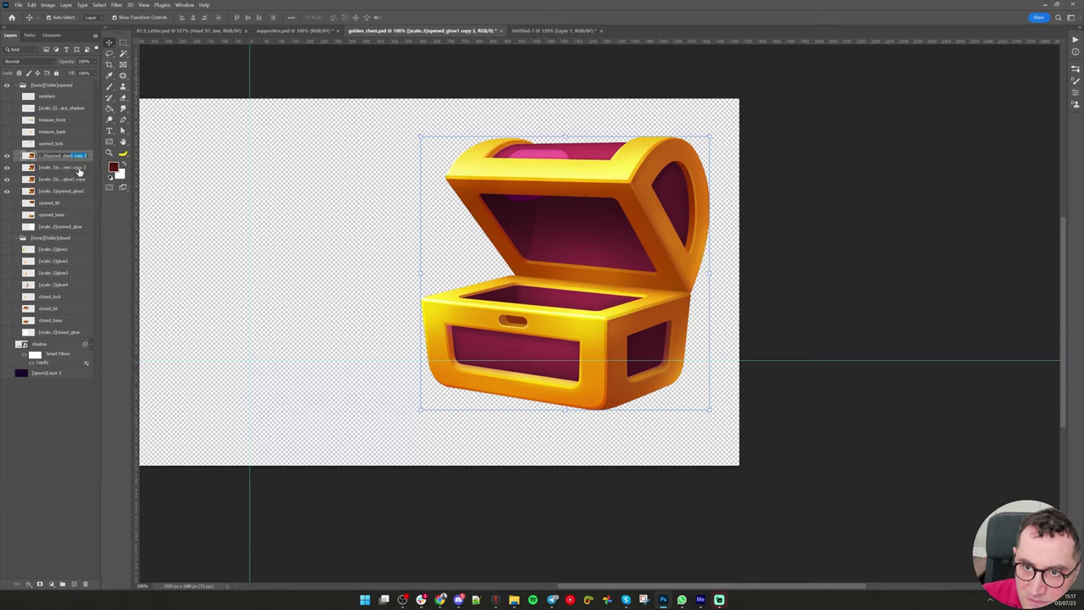
pyautogui.press('BackSpace')
pyautogui.doubleClick(78, 168)
pyautogui.write('2')
pyautogui.doubleClick(73, 180)
pyautogui.write('3')
pyautogui.doubleClick(80, 191)
pyautogui.write('4')
pyautogui.click(79, 156)
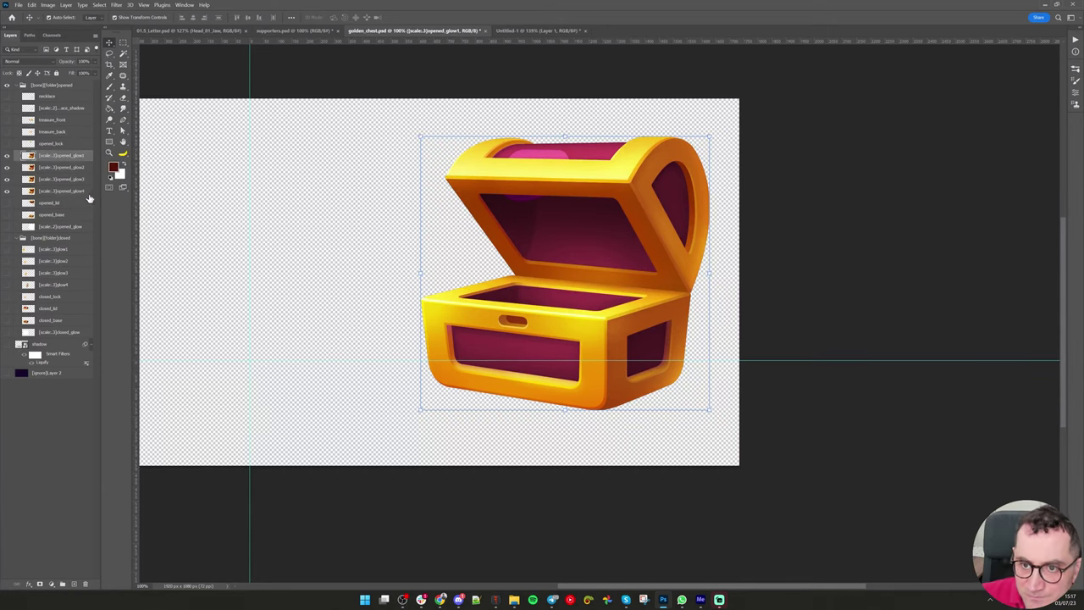
# Show only opened_glow1 and opened_lock, and duplicate the lock layer as opened_glow5 with the scale prefix
pyautogui.keyDown('alt'); pyautogui.click(8, 193); pyautogui.keyUp('alt')
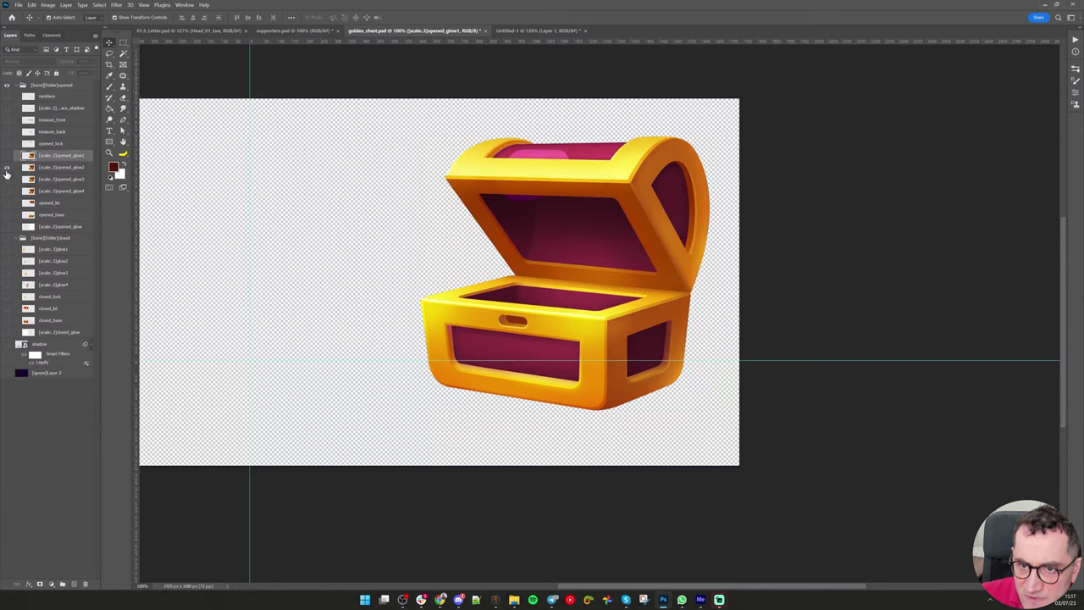
pyautogui.click(7, 156)
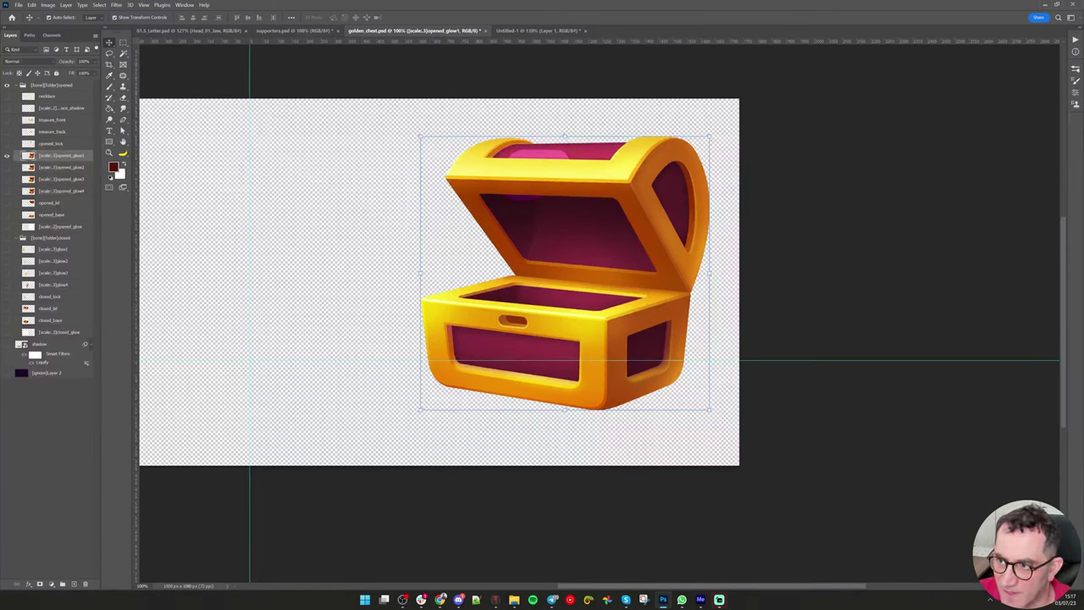
pyautogui.click(58, 206)
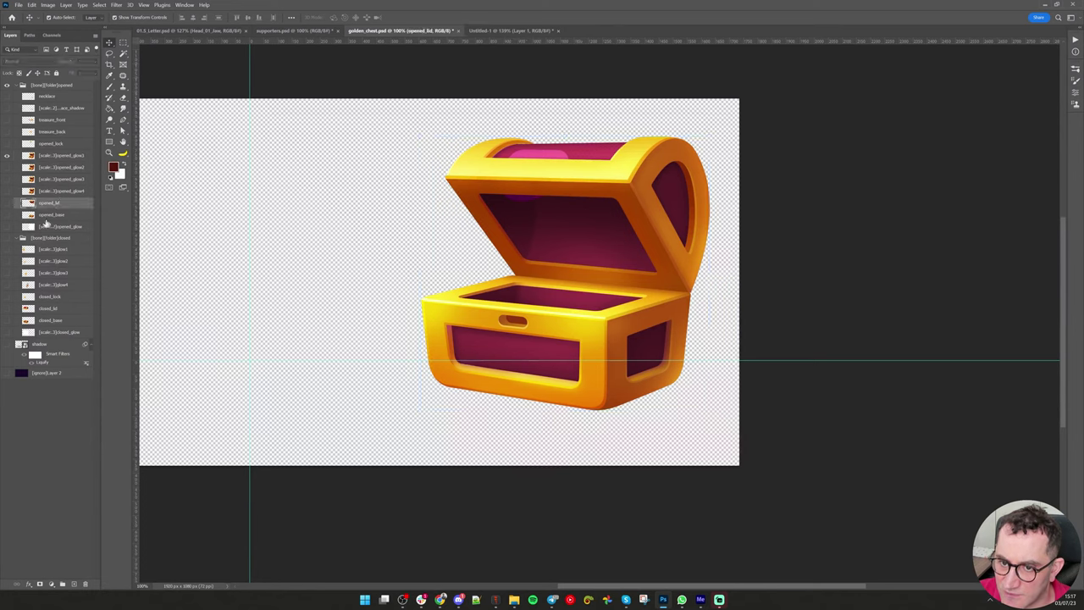
pyautogui.click(50, 145)
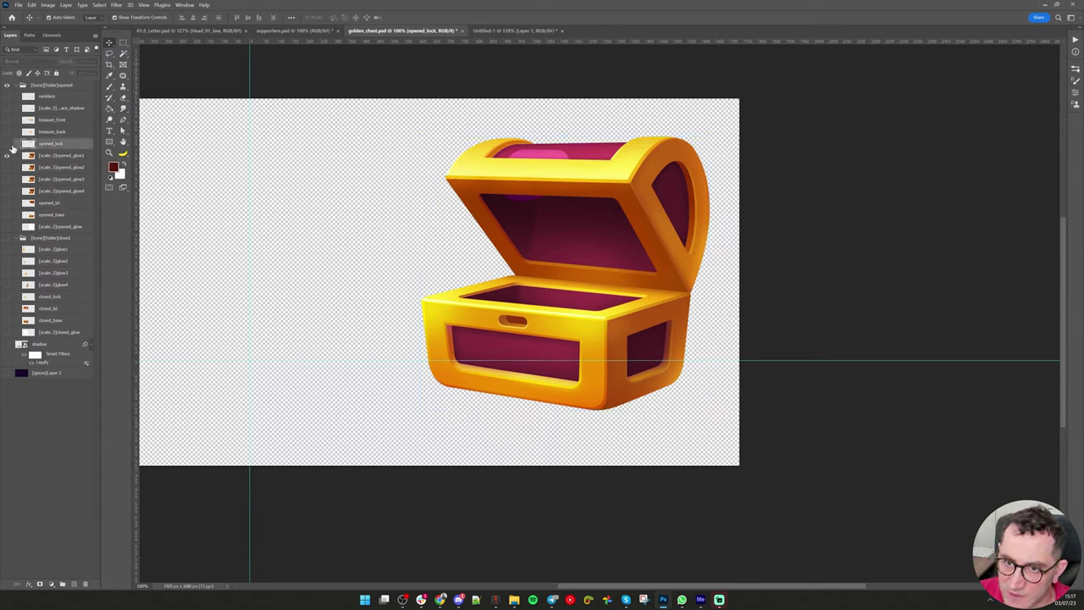
pyautogui.click(9, 145)
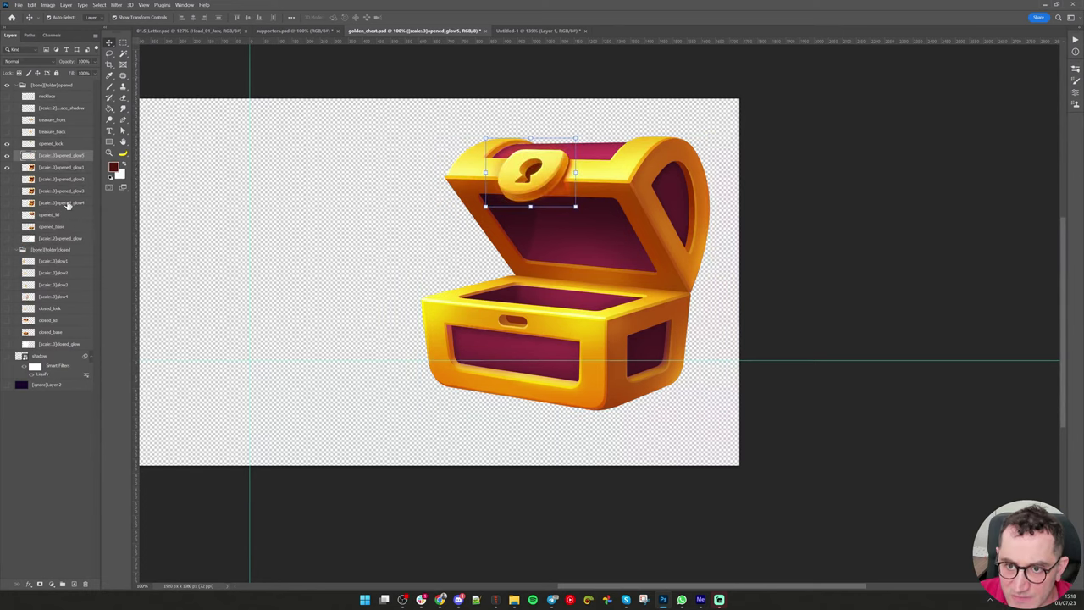
# Set the blend mode of the five opened_glow layers to Linear Dodge (Add)
pyautogui.keyDown('shift'); pyautogui.click(67, 204); pyautogui.keyUp('shift')
pyautogui.click(41, 62)
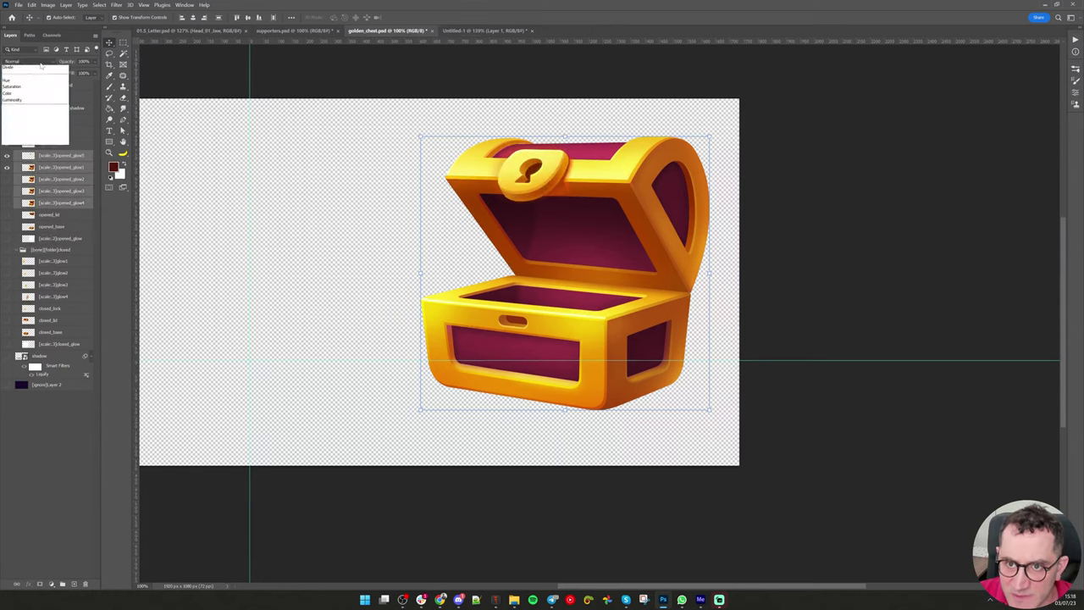
pyautogui.click(61, 138)
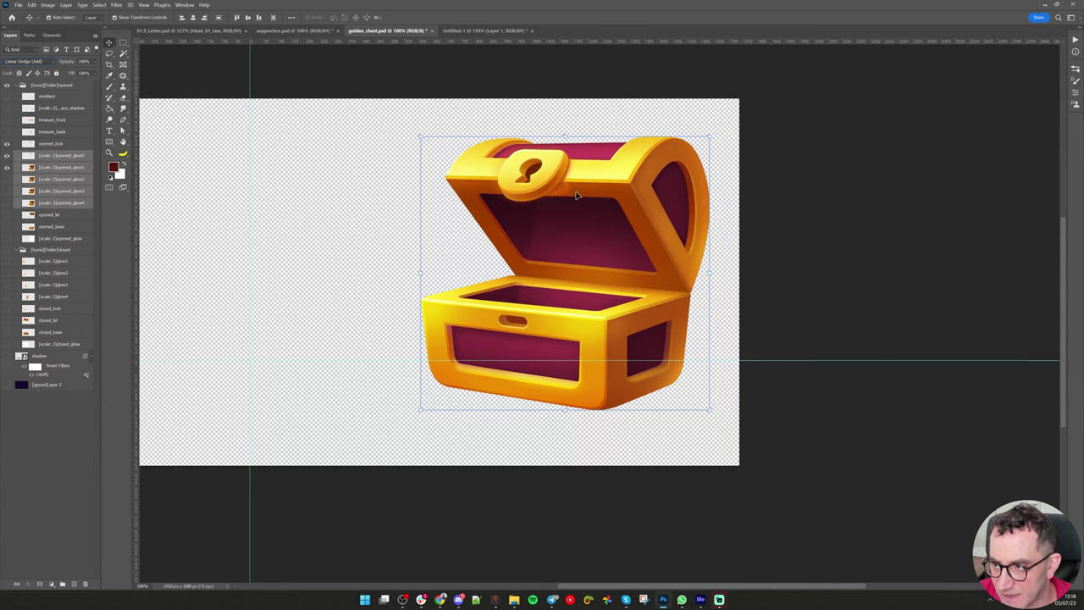
pyautogui.moveTo(540, 186); pyautogui.dragTo(611, 155)
pyautogui.hotkey('ctrl', 'z')
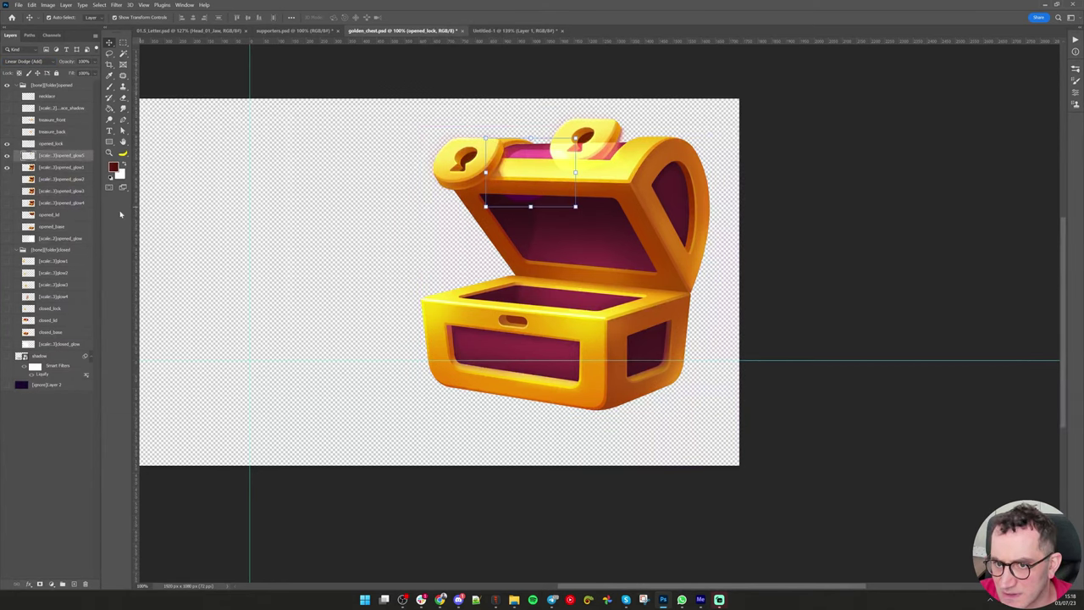
pyautogui.hotkey('ctrl', 'z')
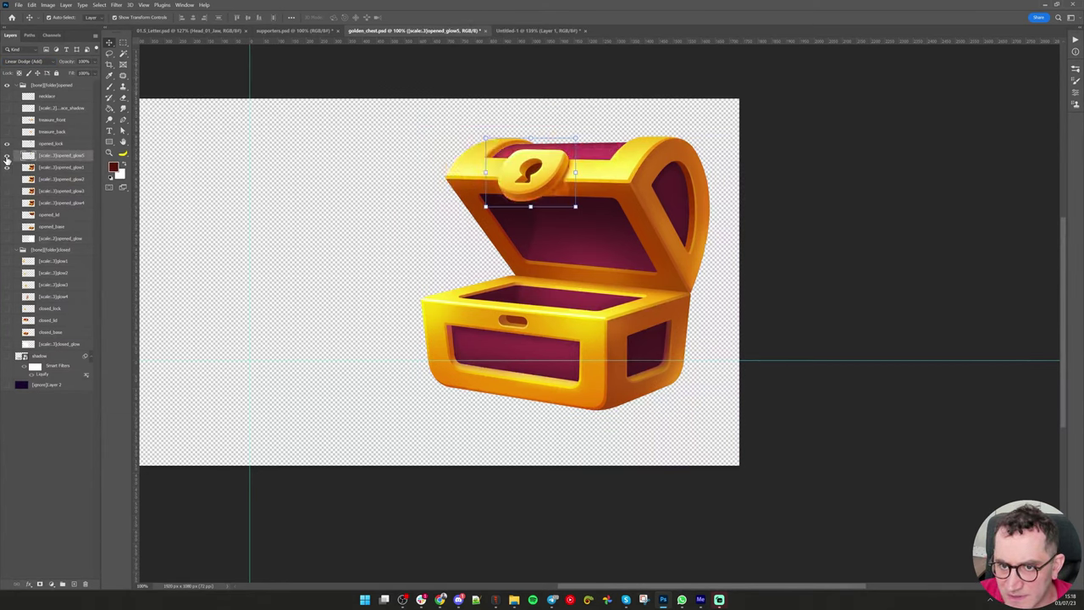
# Isolate the opened_glow1 layer and select all six purple panels of the chest with the Magic Wand
pyautogui.keyDown('alt'); pyautogui.click(7, 157); pyautogui.keyUp('alt')
pyautogui.keyDown('alt'); pyautogui.click(6, 169); pyautogui.keyUp('alt')
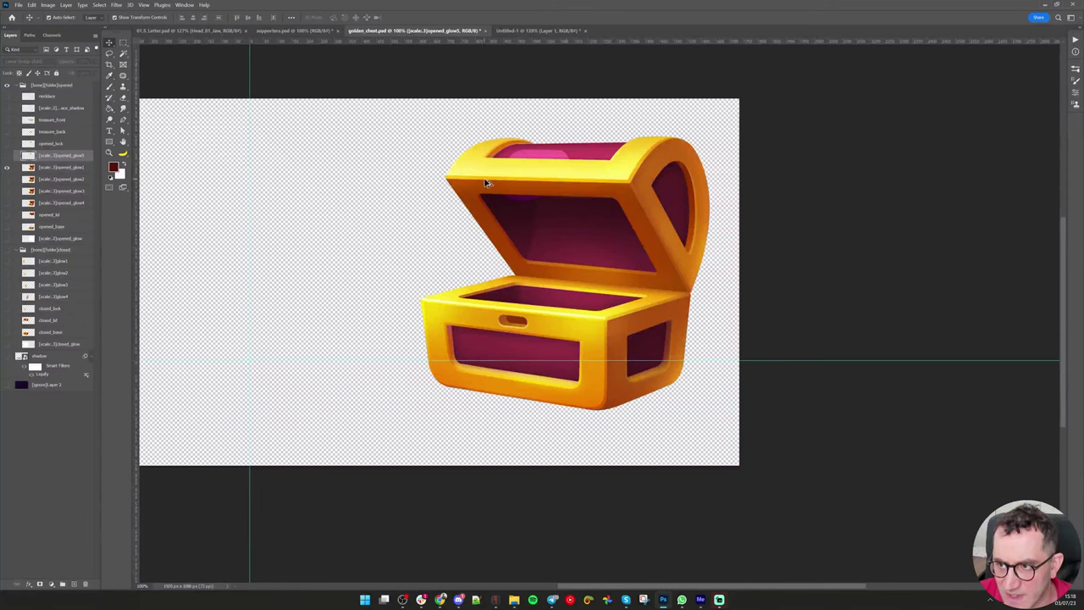
pyautogui.moveTo(534, 183); pyautogui.dragTo(493, 176)
pyautogui.click(439, 181)
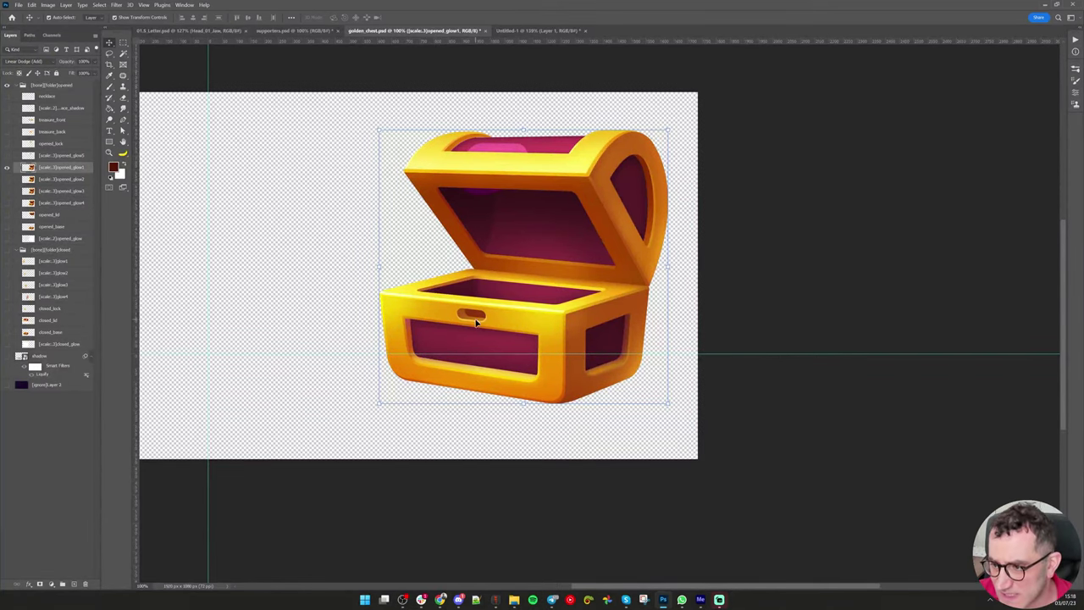
pyautogui.press('i')
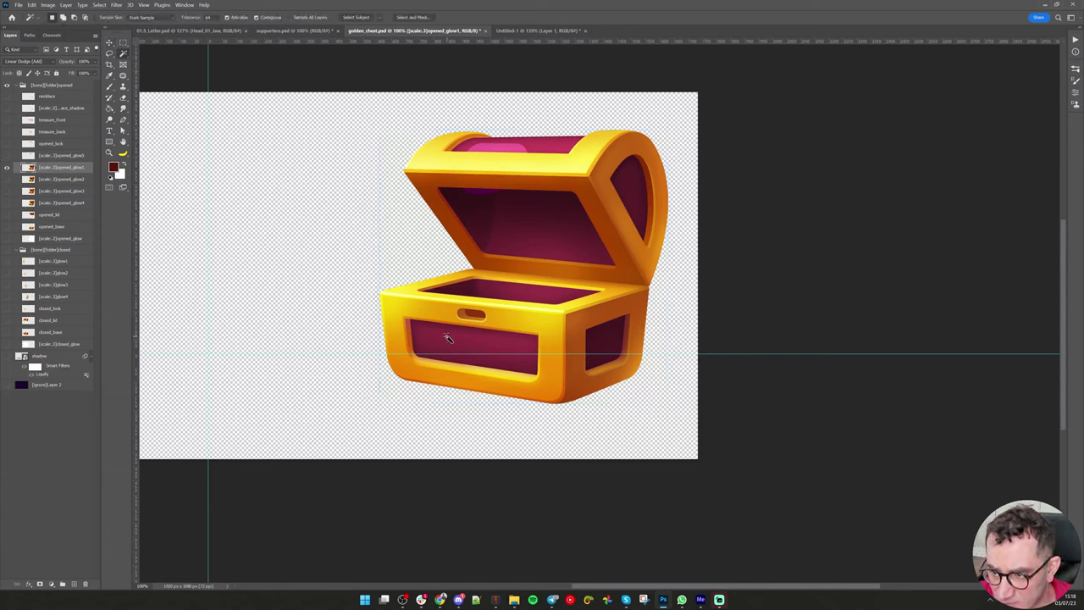
pyautogui.click(450, 340)
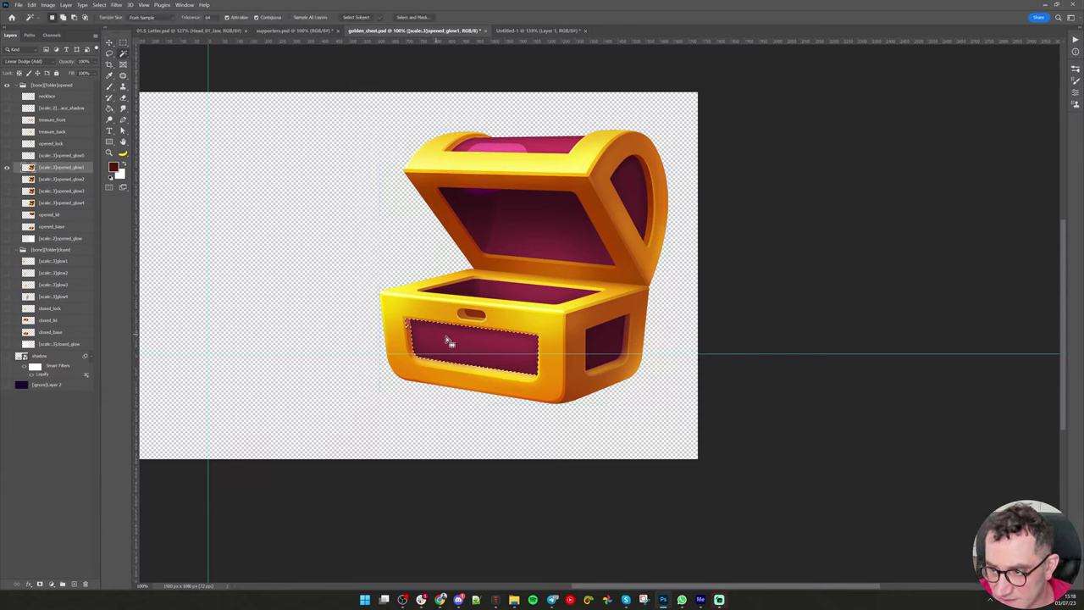
pyautogui.keyDown('shift'); pyautogui.click(524, 298); pyautogui.keyUp('shift')
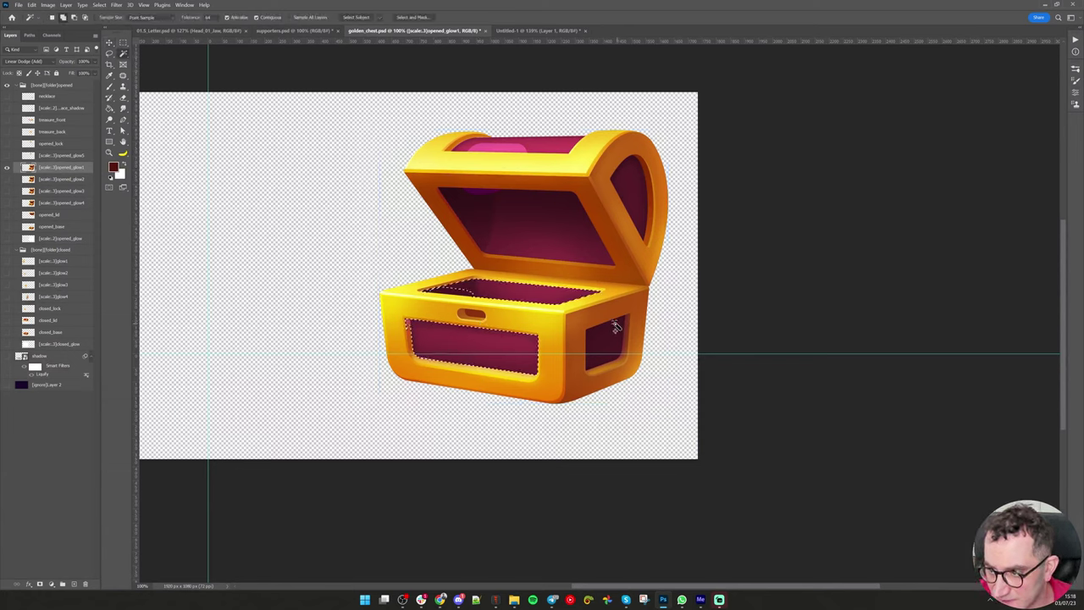
pyautogui.keyDown('shift'); pyautogui.click(457, 294); pyautogui.keyUp('shift')
pyautogui.keyDown('shift'); pyautogui.click(553, 231); pyautogui.keyUp('shift')
pyautogui.keyDown('shift'); pyautogui.click(559, 144); pyautogui.keyUp('shift')
pyautogui.keyDown('shift'); pyautogui.click(630, 196); pyautogui.keyUp('shift')
pyautogui.keyDown('shift'); pyautogui.click(619, 340); pyautogui.keyUp('shift')
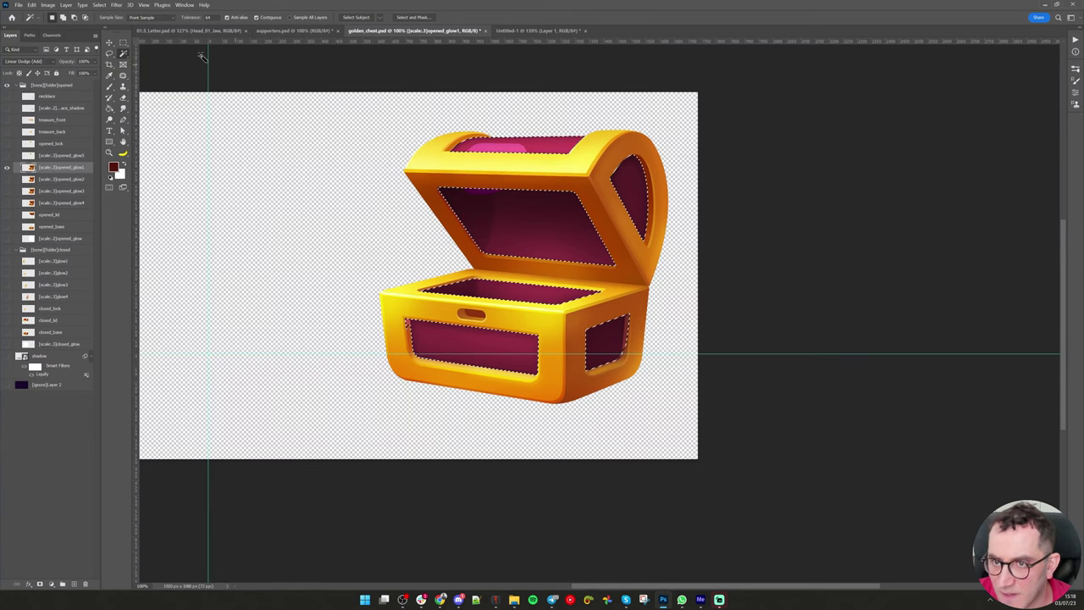
# Feather the selection with Select and Mask and delete the purple panels from the opened_glow1 to opened_glow4 layers
pyautogui.click(412, 16)
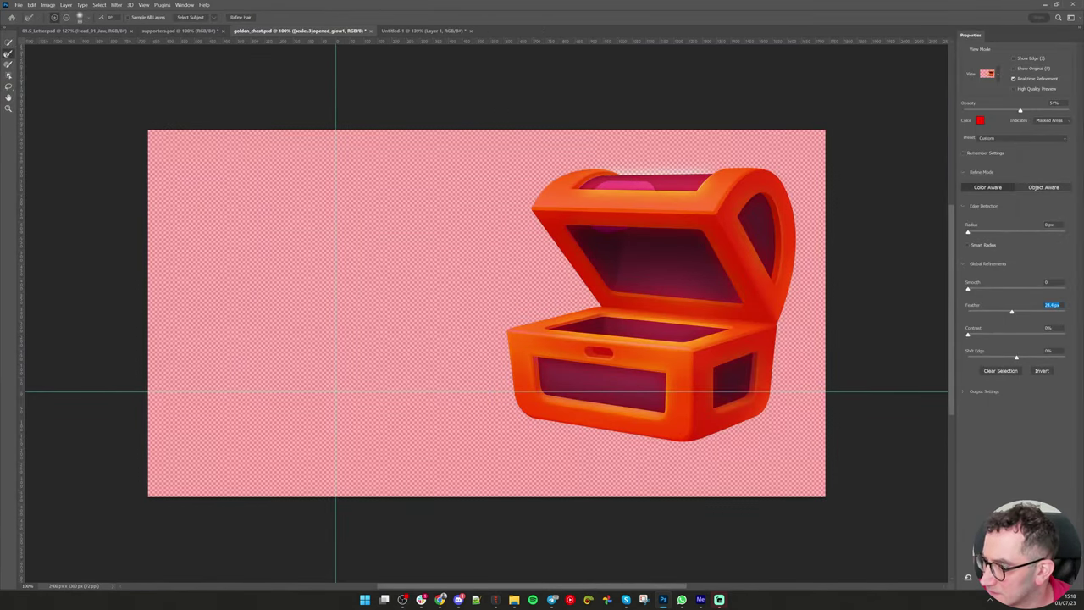
pyautogui.press('Return')
pyautogui.click(7, 179)
pyautogui.click(61, 179)
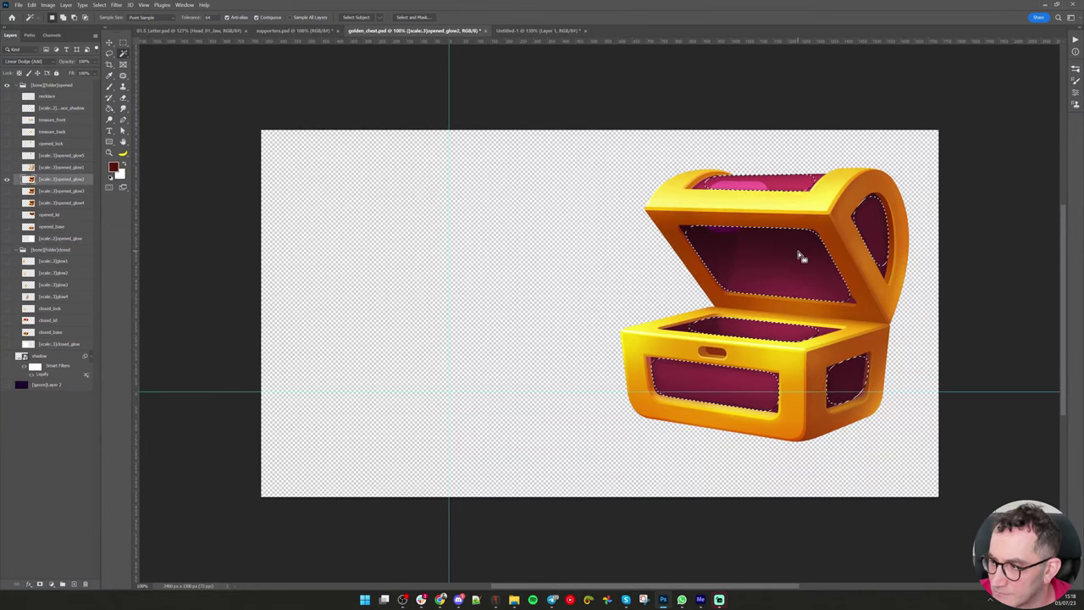
pyautogui.press('Delete')
pyautogui.moveTo(6, 191); pyautogui.dragTo(6, 204)
pyautogui.click(59, 192)
pyautogui.press('Delete')
pyautogui.click(60, 204)
pyautogui.press('Delete')
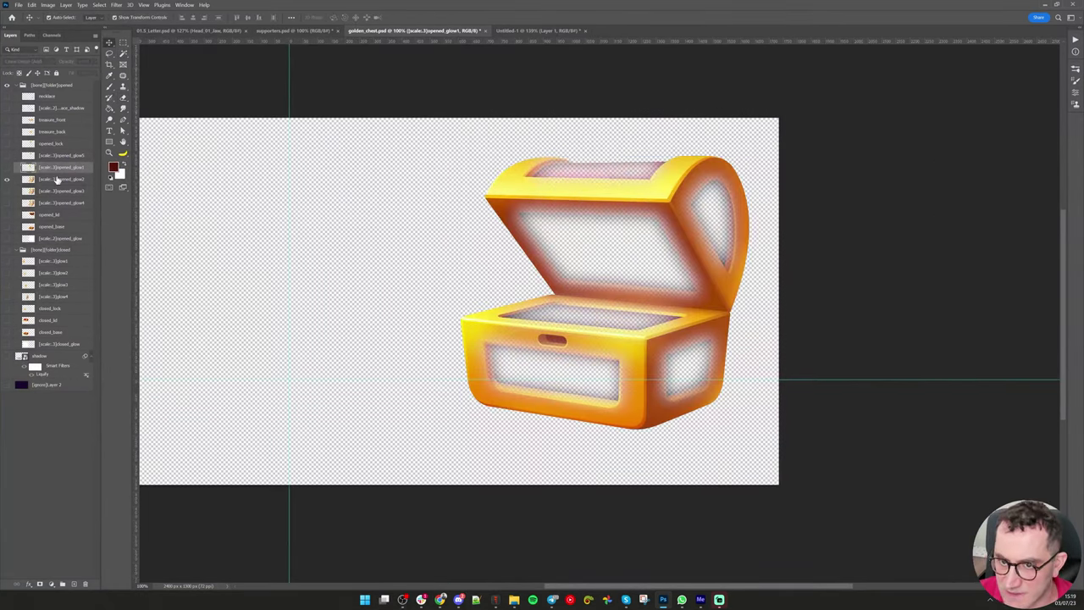
# Trim the opened_glow1 to opened_glow4 layers with a soft eraser so each keeps a different diagonal slice of the gold frame
pyautogui.moveTo(491, 356)
pyautogui.mouseDown()
pyautogui.moveTo(528, 484)
pyautogui.moveTo(581, 424)
pyautogui.mouseUp()
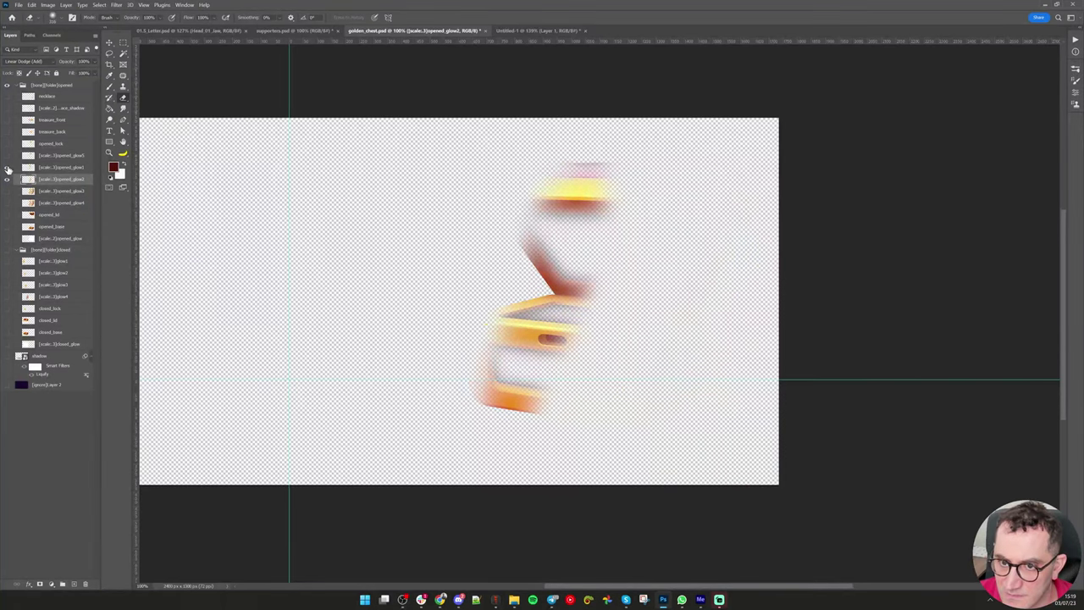
pyautogui.click(6, 167)
pyautogui.click(7, 192)
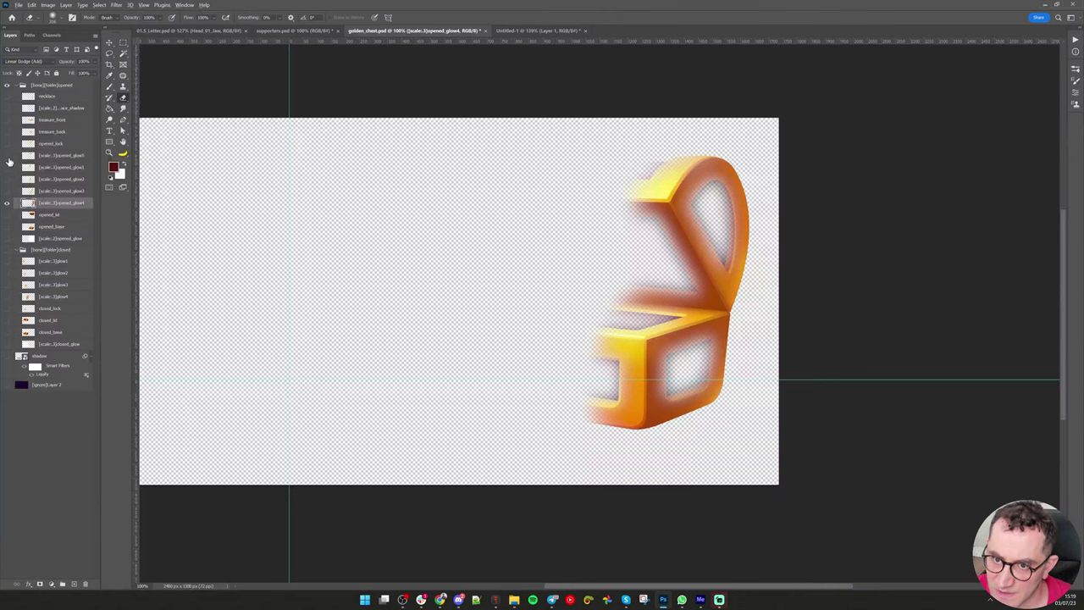
# View the opened_glow1 to opened_glow4 layers one at a time to compare their slices of the chest frame
pyautogui.keyDown('alt'); pyautogui.click(9, 170); pyautogui.keyUp('alt')
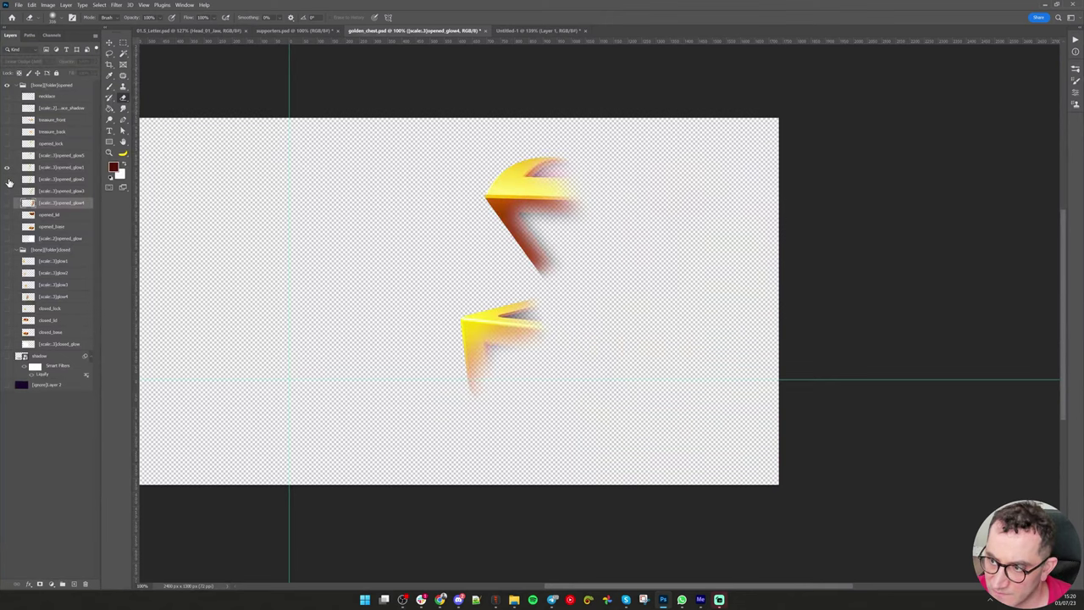
pyautogui.keyDown('alt'); pyautogui.click(8, 180); pyautogui.keyUp('alt')
pyautogui.keyDown('alt'); pyautogui.click(9, 191); pyautogui.keyUp('alt')
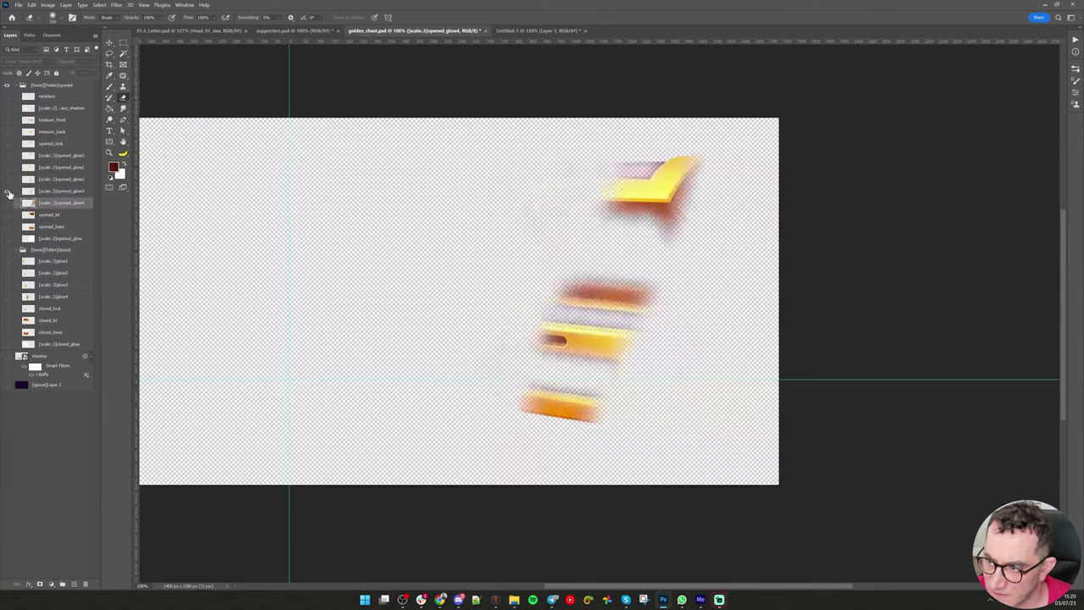
pyautogui.keyDown('alt'); pyautogui.click(8, 204); pyautogui.keyUp('alt')
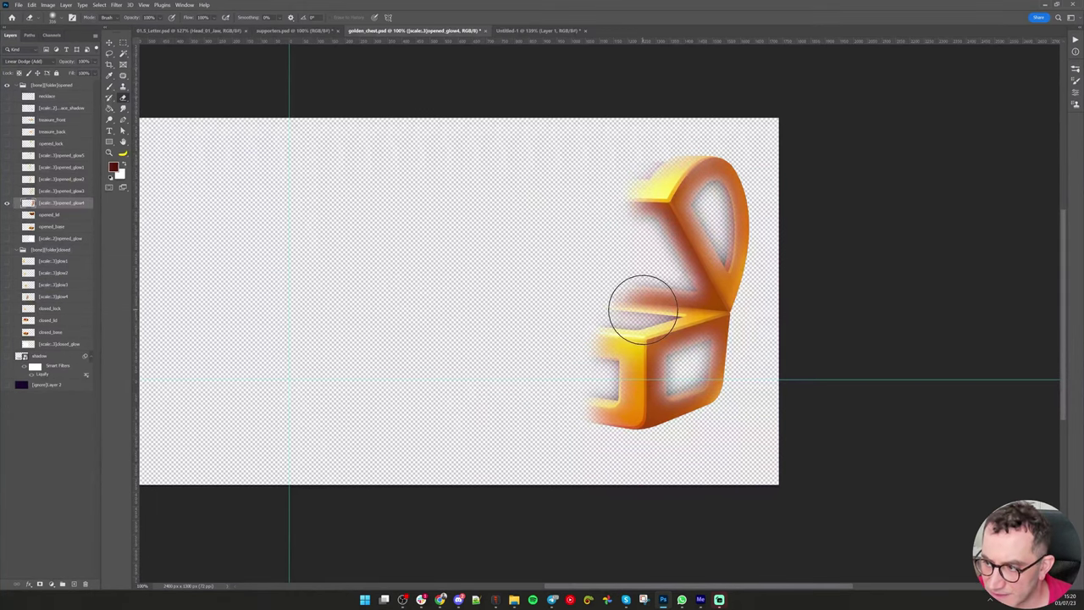
pyautogui.press('l')
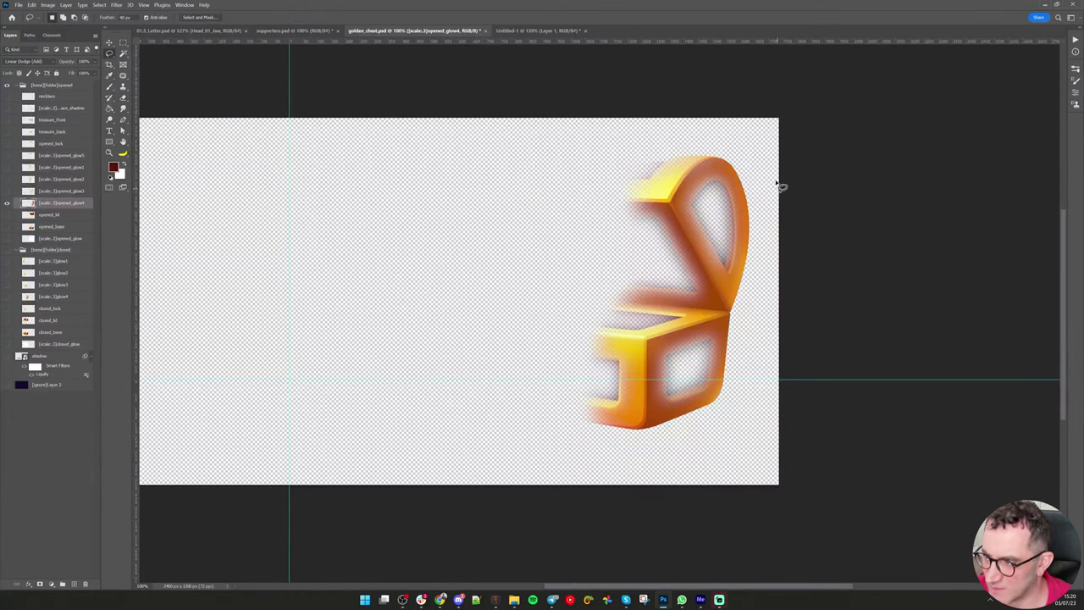
pyautogui.moveTo(751, 161)
pyautogui.mouseDown()
pyautogui.moveTo(705, 220)
pyautogui.moveTo(679, 294)
pyautogui.moveTo(660, 388)
pyautogui.moveTo(682, 477)
pyautogui.moveTo(761, 442)
pyautogui.moveTo(790, 398)
pyautogui.mouseUp()
pyautogui.hotkey('ctrl', 'd')
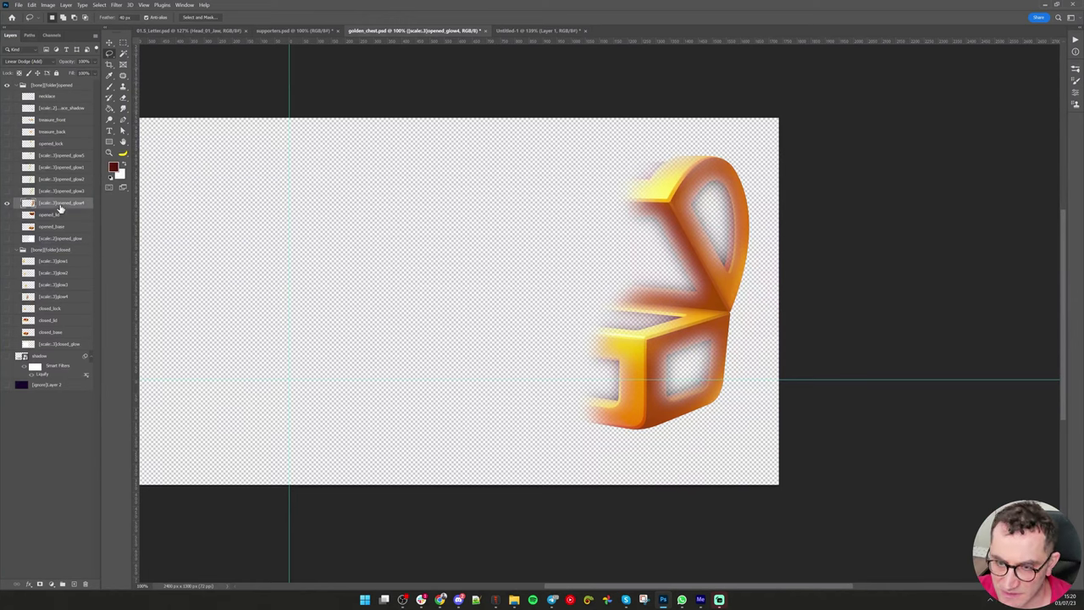
# Duplicate opened_glow4 as opened_glow5 and erase the outer side panels from opened_glow4 with a soft eraser
pyautogui.hotkey('ctrl', 'j')
pyautogui.doubleClick(75, 216)
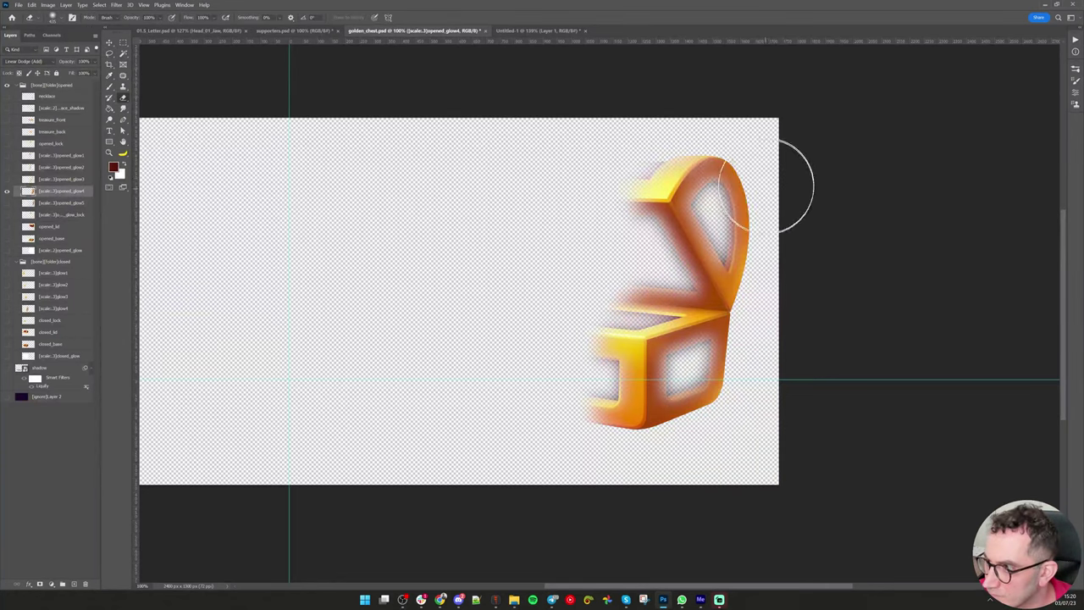
pyautogui.moveTo(779, 187); pyautogui.dragTo(751, 479)
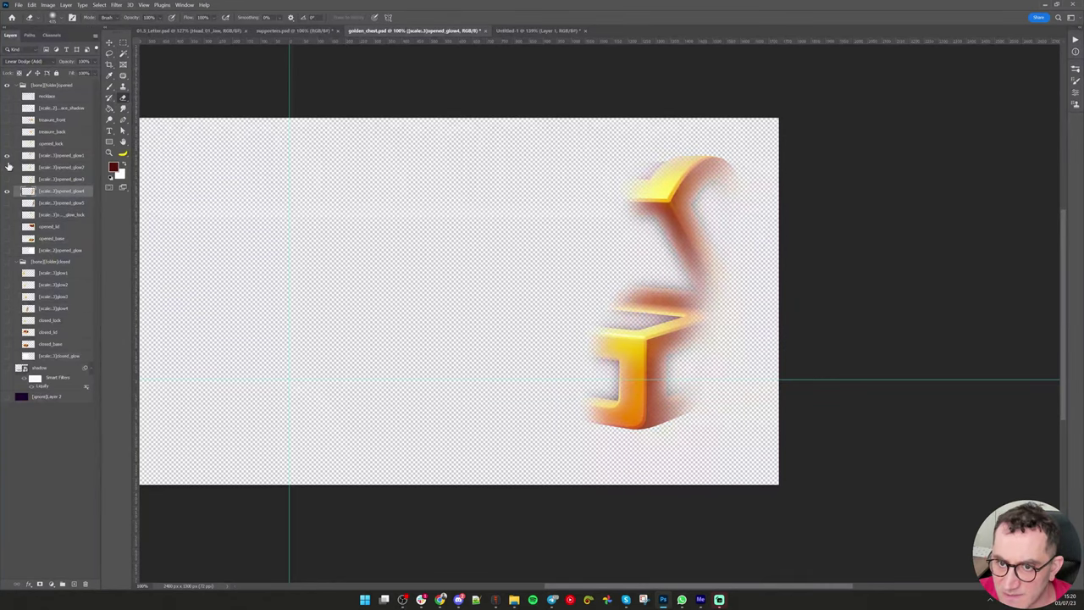
# Show the opened_glow1 to opened_glow5 and opened_glow_lock layers together, try moving the opened_glow1 slice aside and undo the move
pyautogui.click(8, 225)
pyautogui.press('v')
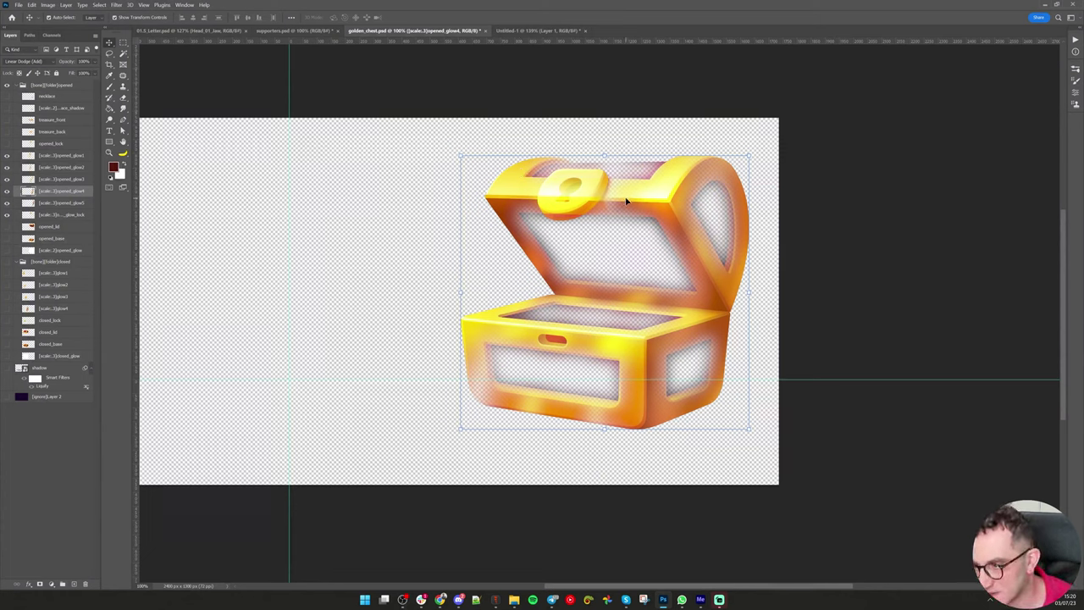
pyautogui.moveTo(506, 197); pyautogui.dragTo(404, 203)
pyautogui.hotkey('ctrl', 'z')
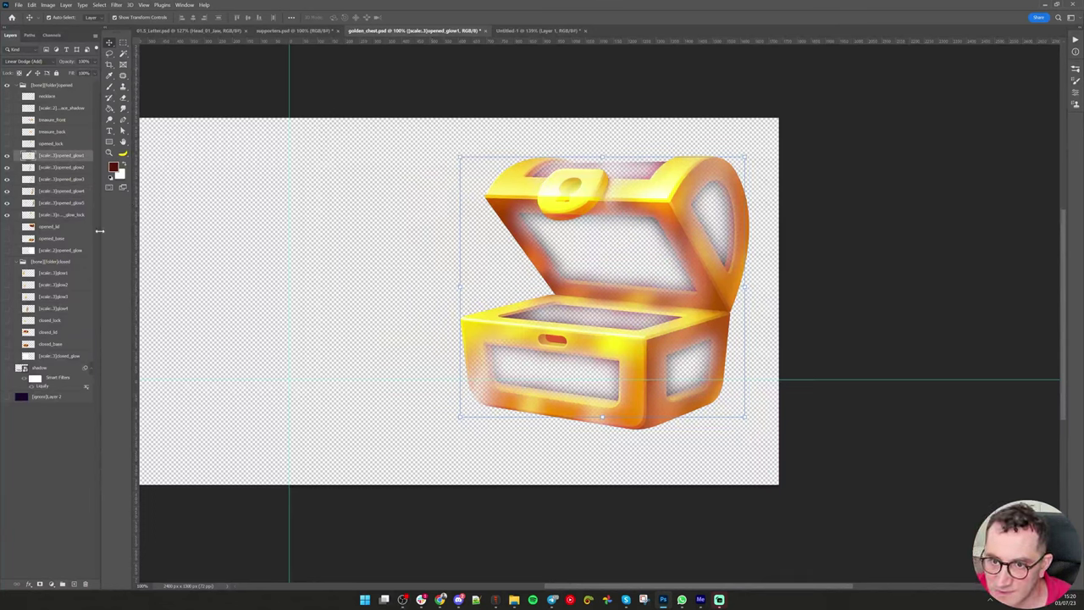
# Export the visible glow layers with PhotoshopToSpine at 100% scale, ignoring hidden layers, trimming whitespace and writing the Spine JSON
pyautogui.click(61, 215)
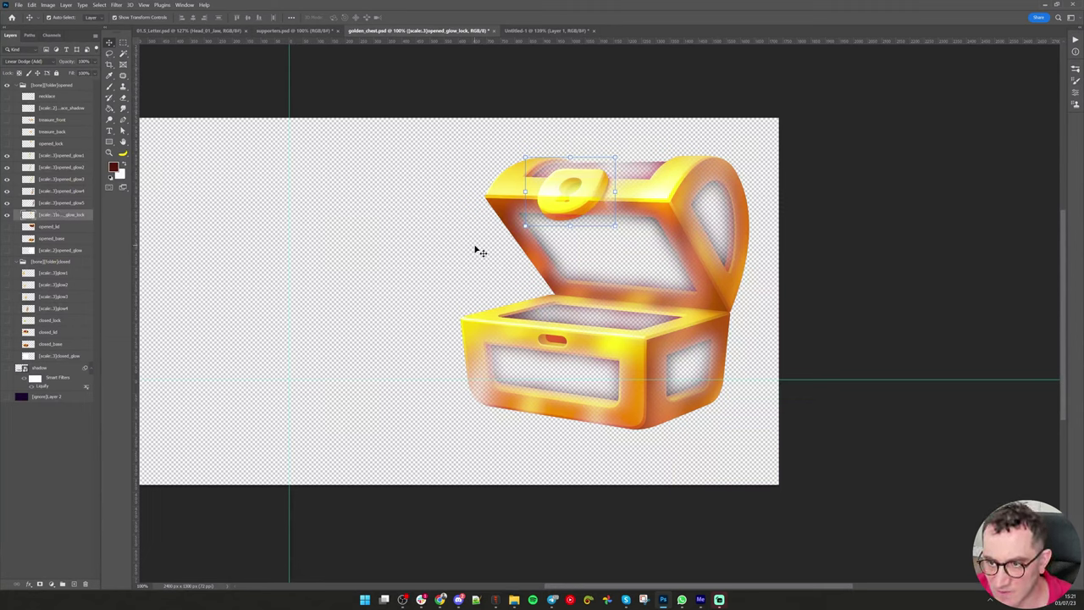
pyautogui.hotkey('ctrl', 'alt', 'shift', 's')
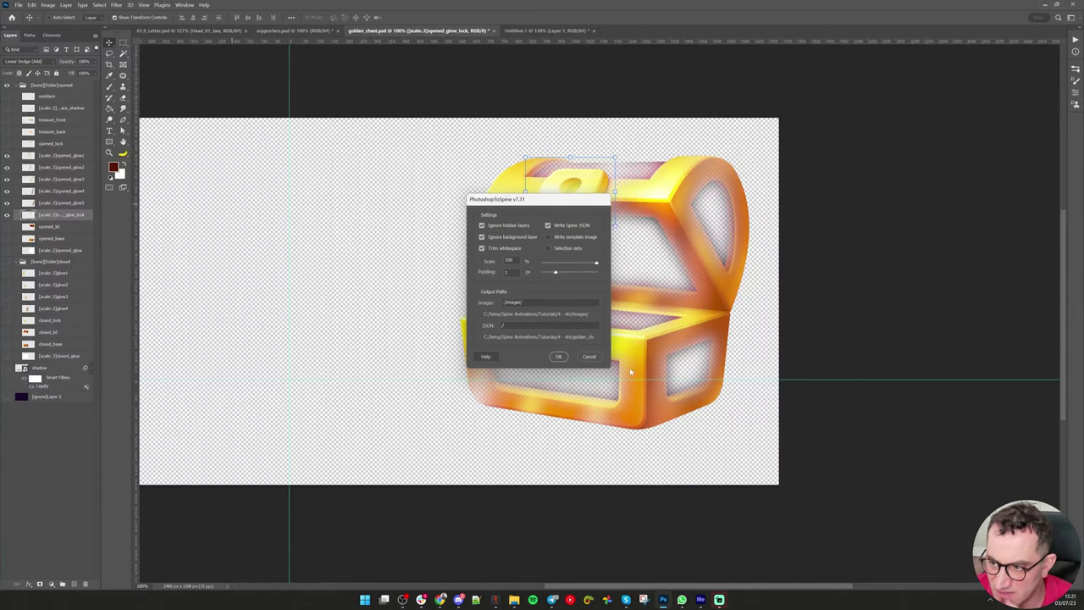
pyautogui.click(558, 358)
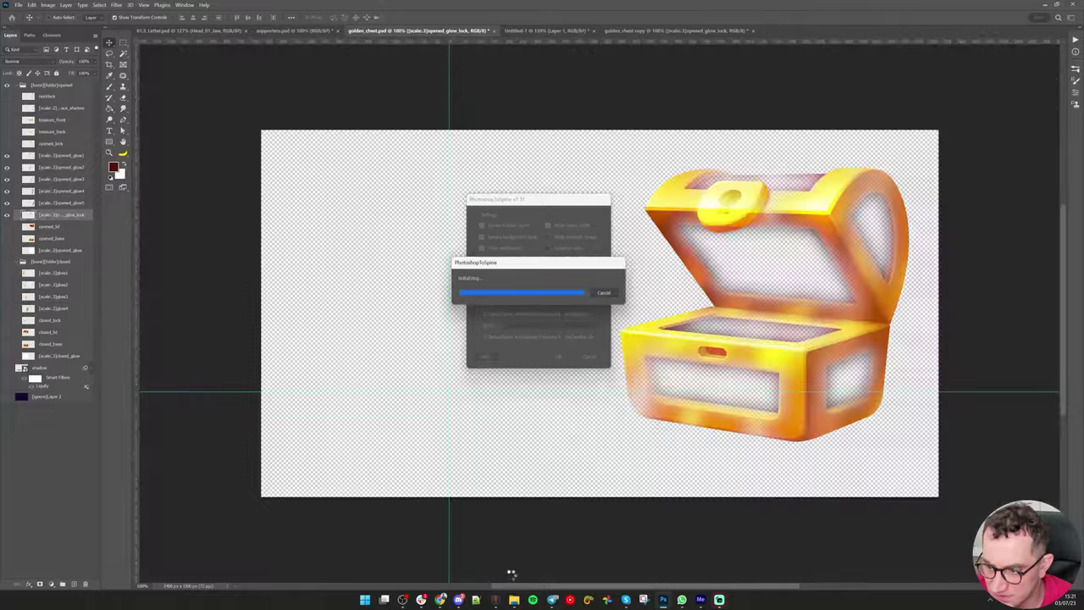
# Open the Tutorials "4 - vfx" folder in File Explorer and import golden_chest.json into the existing skeleton in Spine, ignoring existing attachments
pyautogui.click(514, 600)
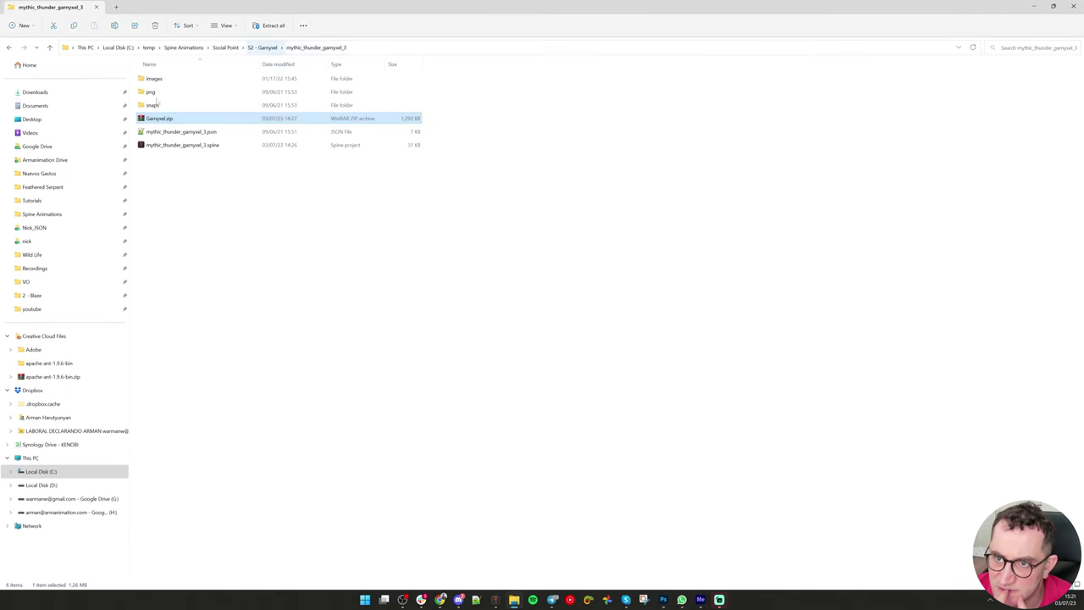
pyautogui.click(56, 214)
pyautogui.click(50, 201)
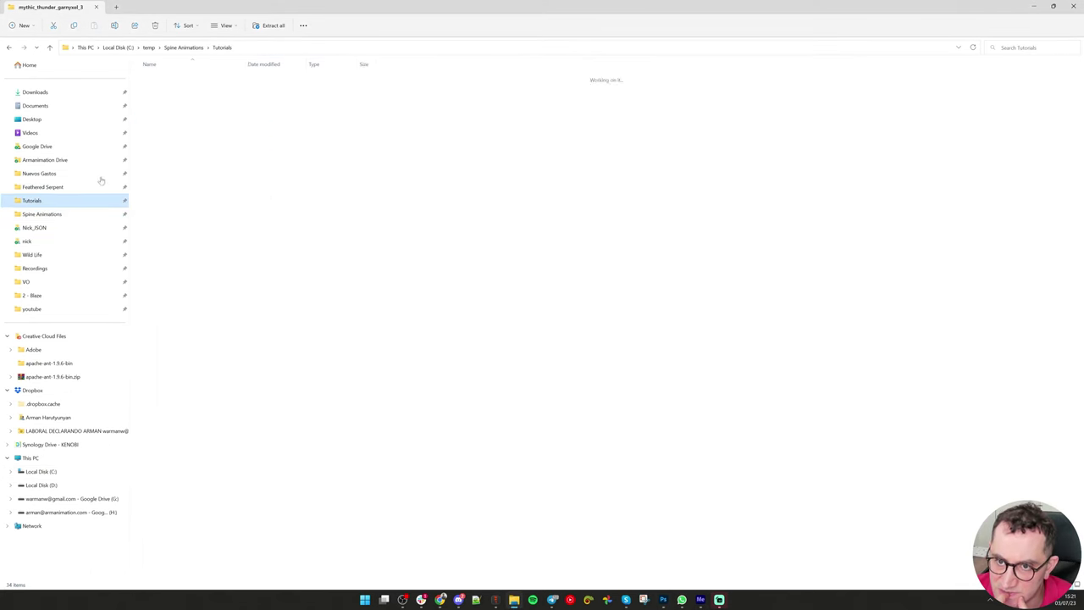
pyautogui.doubleClick(157, 118)
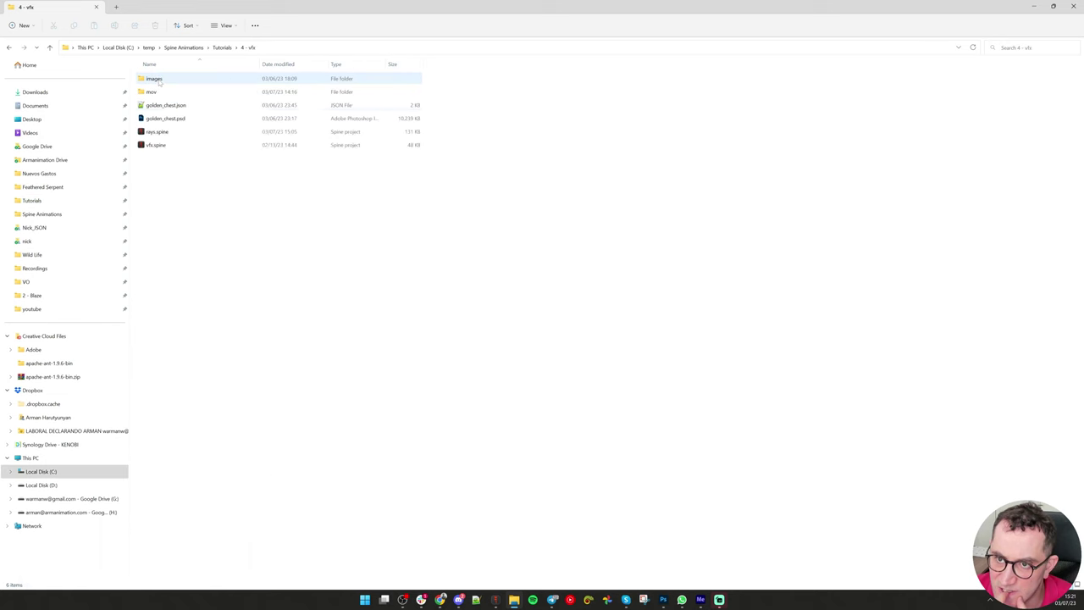
pyautogui.click(165, 105)
pyautogui.moveTo(155, 106); pyautogui.dragTo(622, 291)
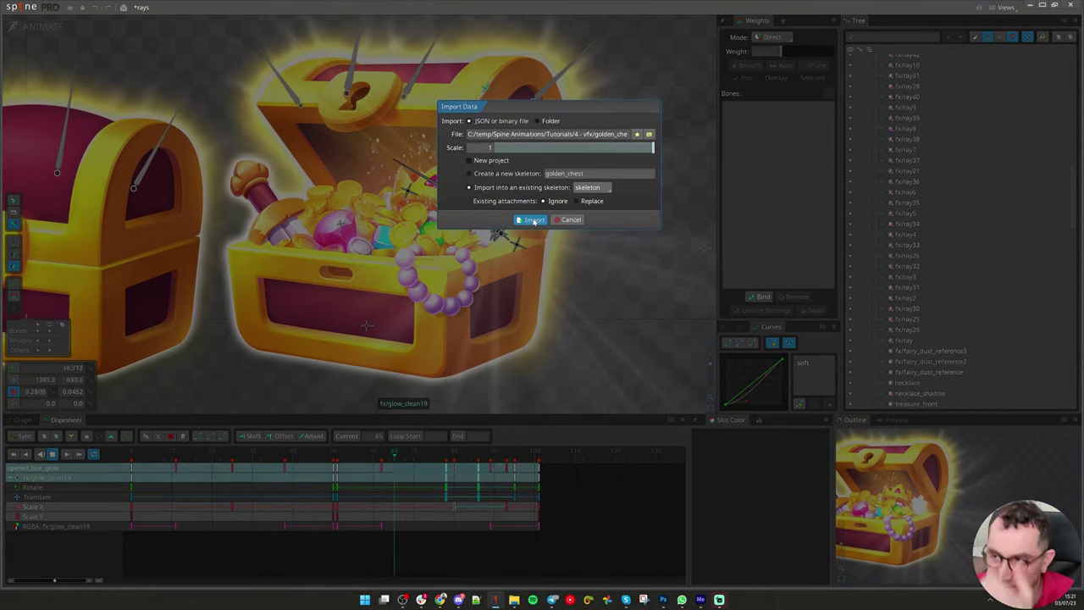
pyautogui.click(529, 219)
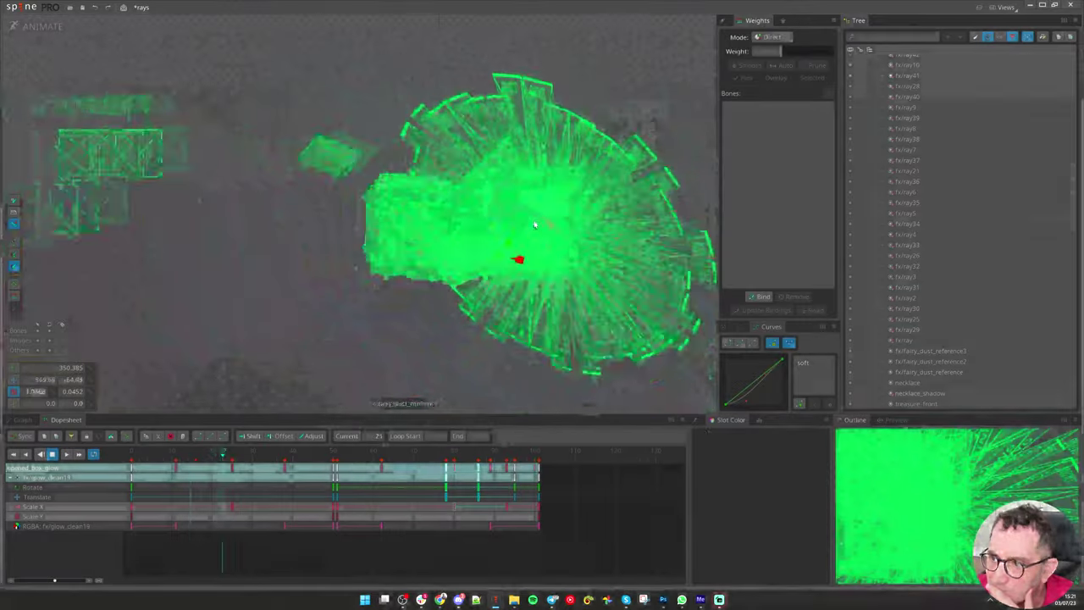
# In Setup mode, move the opened_glow1 to opened_glow5 and opened_glow_lock slots directly above necklace in the draw order
pyautogui.scroll(5, 598, 191)
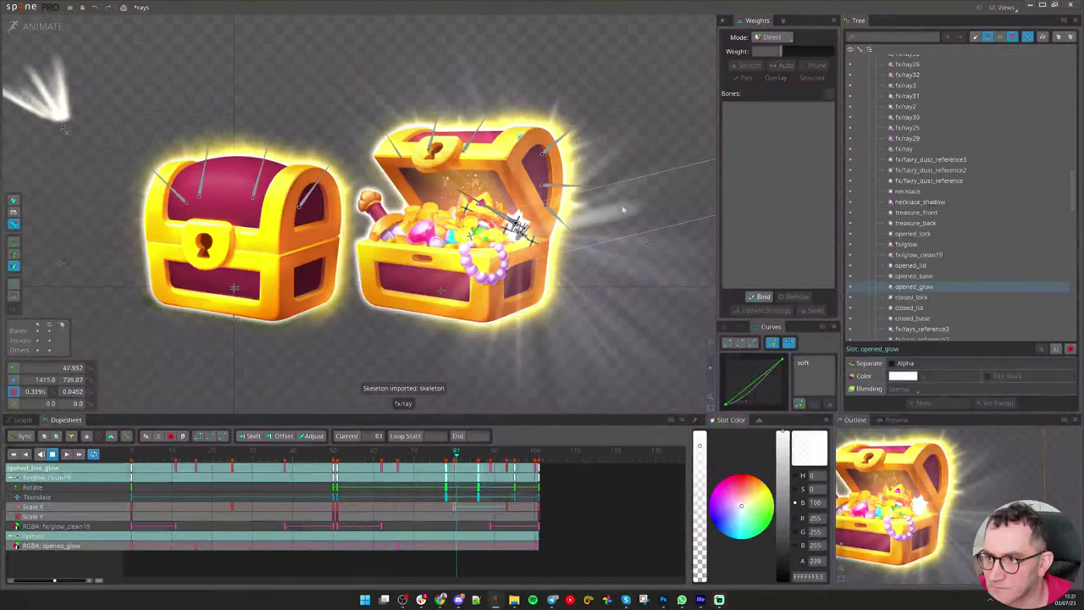
pyautogui.press('d')
pyautogui.click(40, 27)
pyautogui.scroll(3, 447, 332)
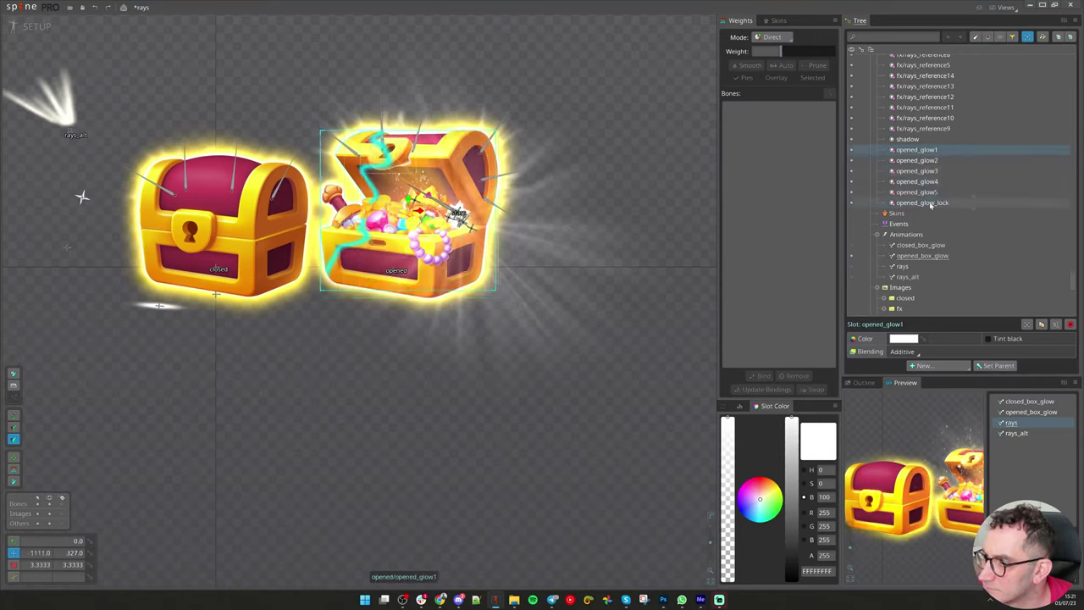
pyautogui.keyDown('shift'); pyautogui.click(929, 203); pyautogui.keyUp('shift')
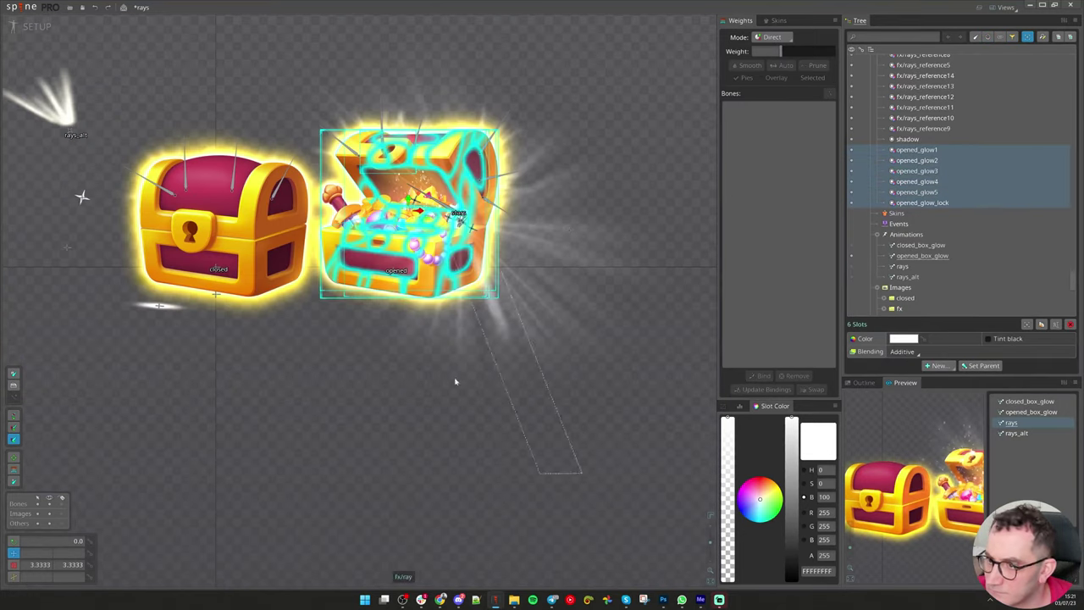
pyautogui.scroll(-3, 455, 380)
pyautogui.moveTo(449, 466); pyautogui.dragTo(619, 380)
pyautogui.scroll(3, 334, 368)
pyautogui.moveTo(334, 368); pyautogui.dragTo(430, 497)
pyautogui.hotkey('ctrl', 'z')
pyautogui.moveTo(981, 162); pyautogui.dragTo(1004, 108)
pyautogui.scroll(10, 1042, 196)
pyautogui.moveTo(1011, 171); pyautogui.dragTo(1004, 289)
pyautogui.scroll(3, 1046, 199)
pyautogui.moveTo(573, 334); pyautogui.dragTo(531, 350)
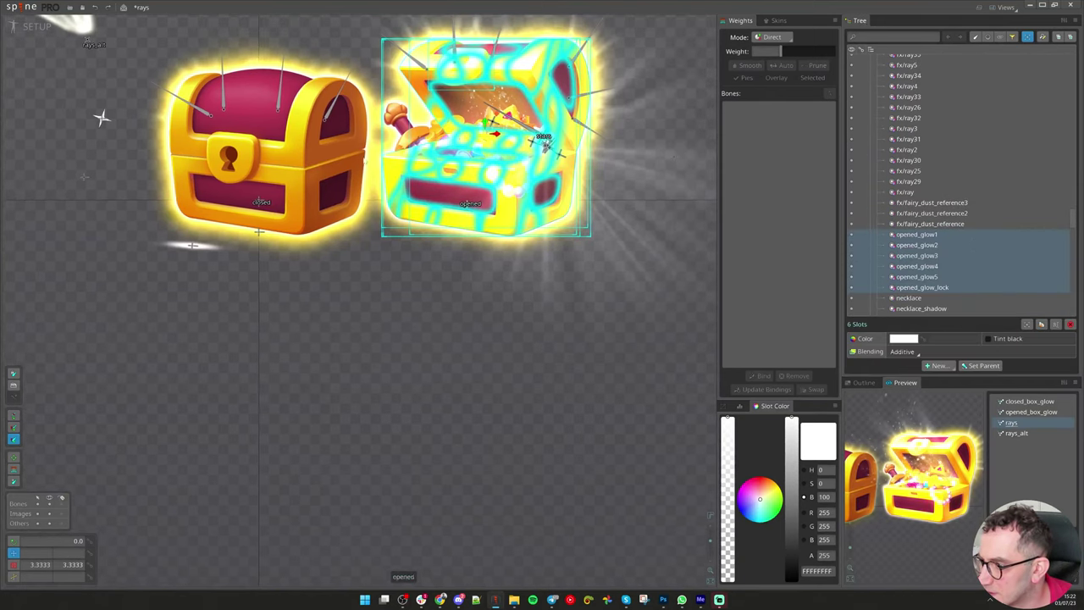
# In Animate mode, set the six opened glow slots to alpha 0 and key their color at frame 0
pyautogui.click(36, 26)
pyautogui.click(131, 455)
pyautogui.press('l')
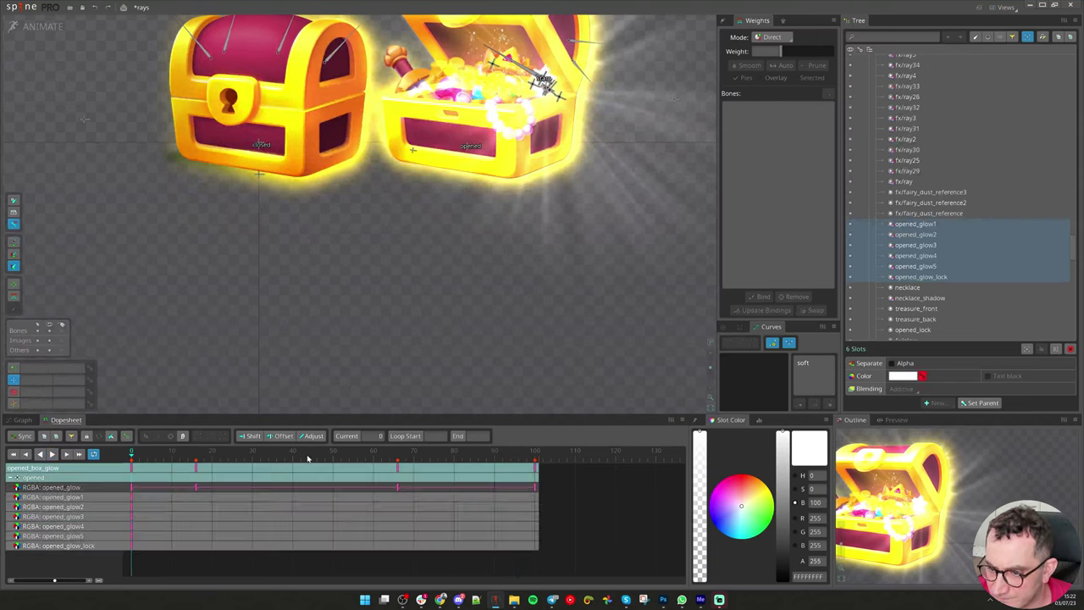
pyautogui.moveTo(702, 453); pyautogui.dragTo(702, 583)
pyautogui.click(922, 376)
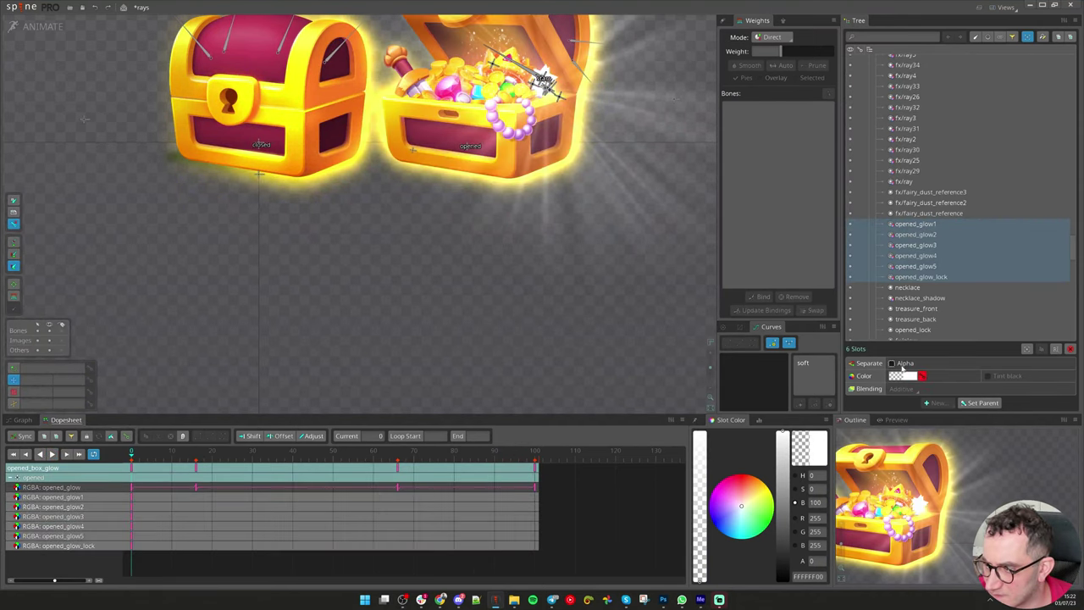
# Set the six opened glow slots to alpha 255 and key their color at frame 50
pyautogui.click(333, 452)
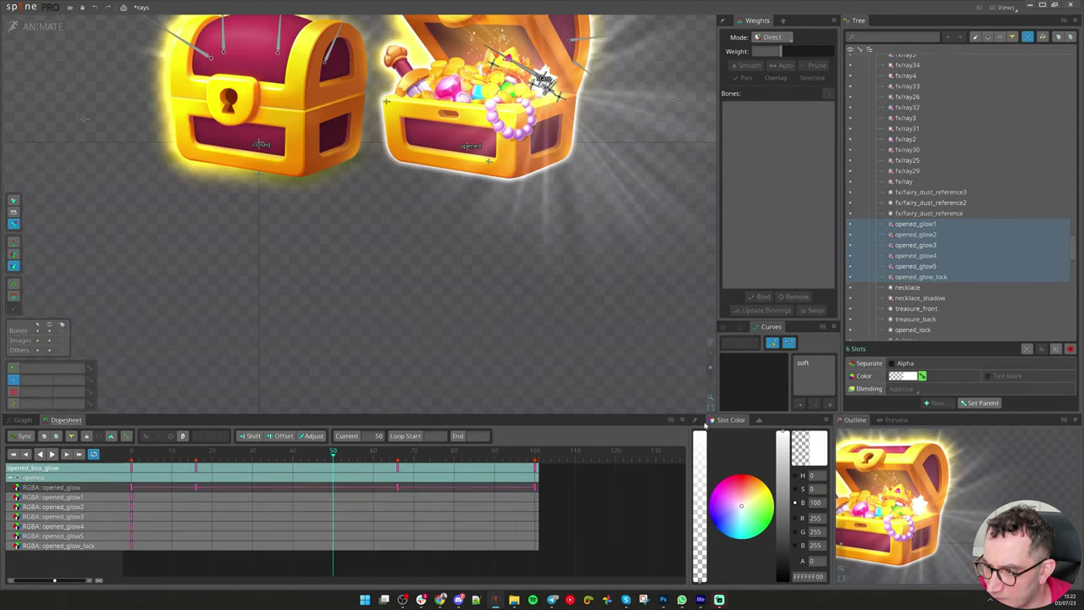
pyautogui.moveTo(698, 448); pyautogui.dragTo(697, 415)
pyautogui.press('k')
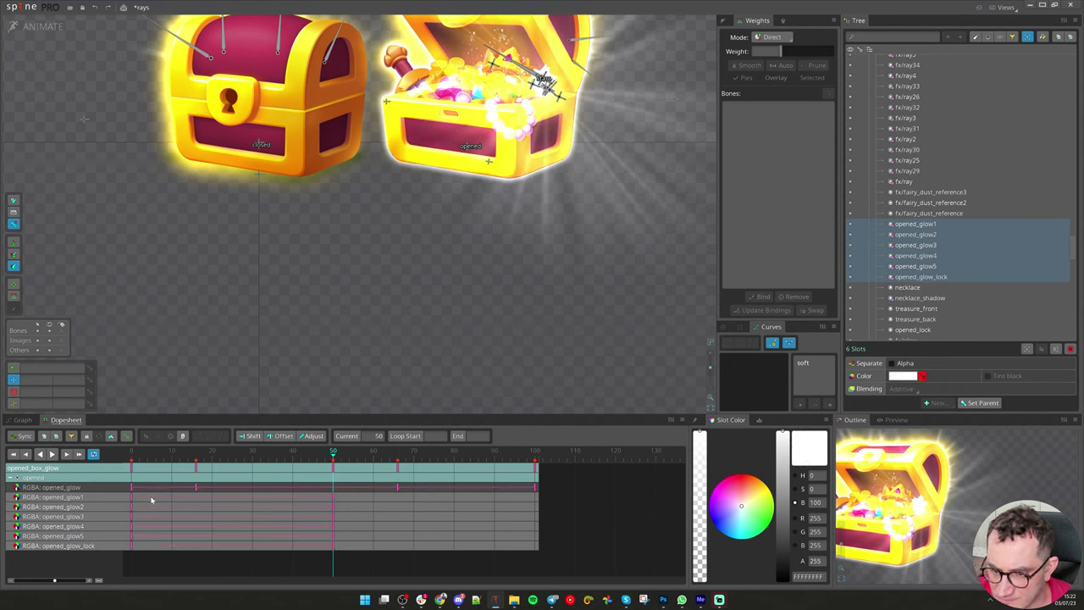
# Copy the frame 0 color keys of the six opened glow slots to frame 100
pyautogui.moveTo(151, 497); pyautogui.dragTo(128, 552)
pyautogui.hotkey('ctrl', 'c')
pyautogui.moveTo(548, 455); pyautogui.dragTo(535, 453)
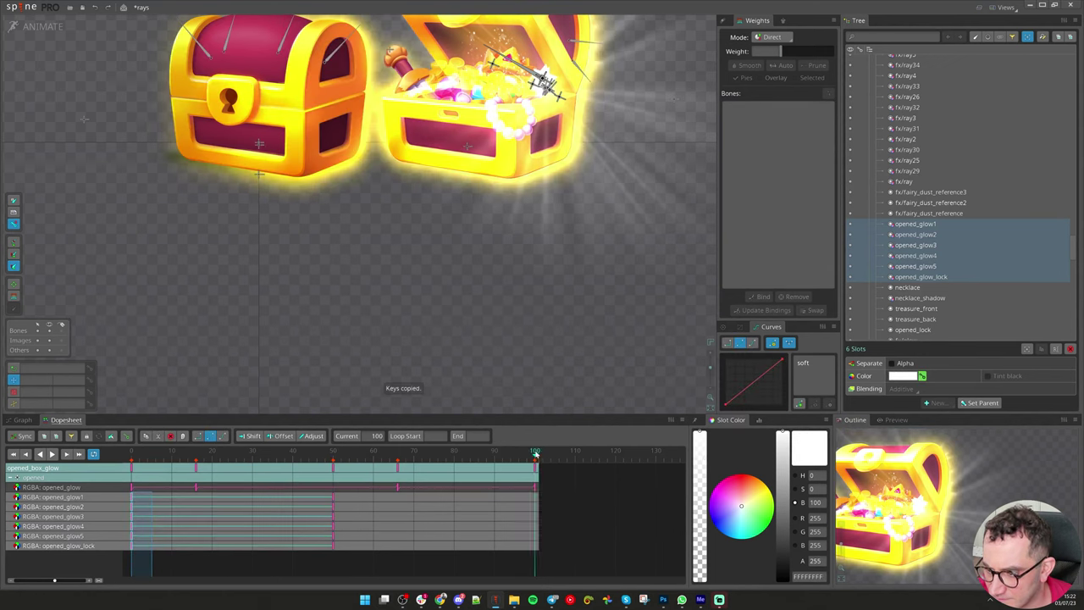
pyautogui.hotkey('ctrl', 'v')
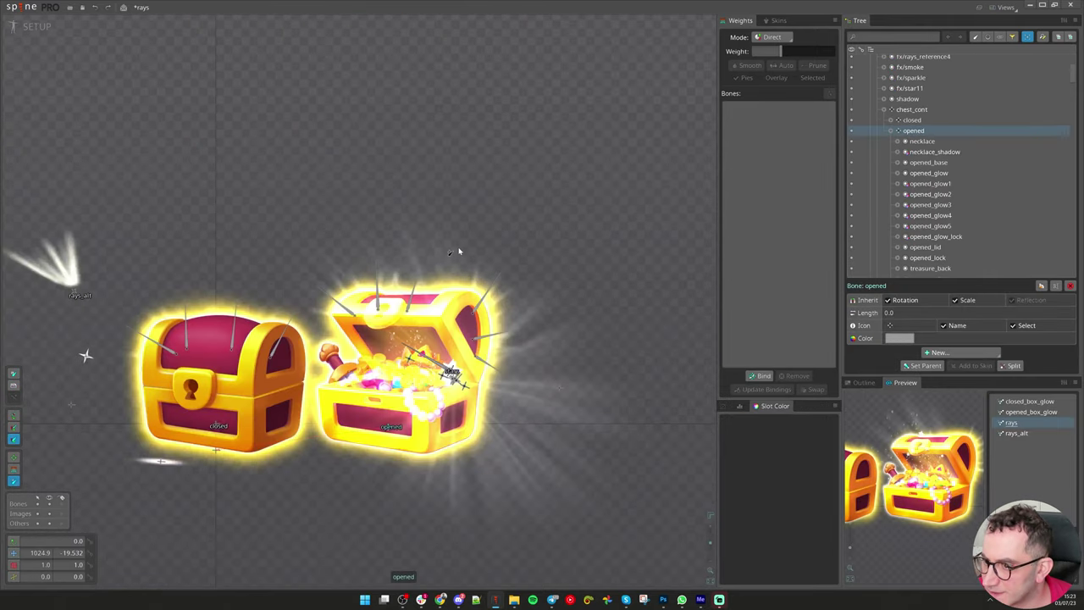
# Create a glow_overlay bone under the opened bone and parent the opened_glow1 to opened_glow5 and opened_glow_lock slots to it
pyautogui.click(459, 248)
pyautogui.doubleClick(931, 237)
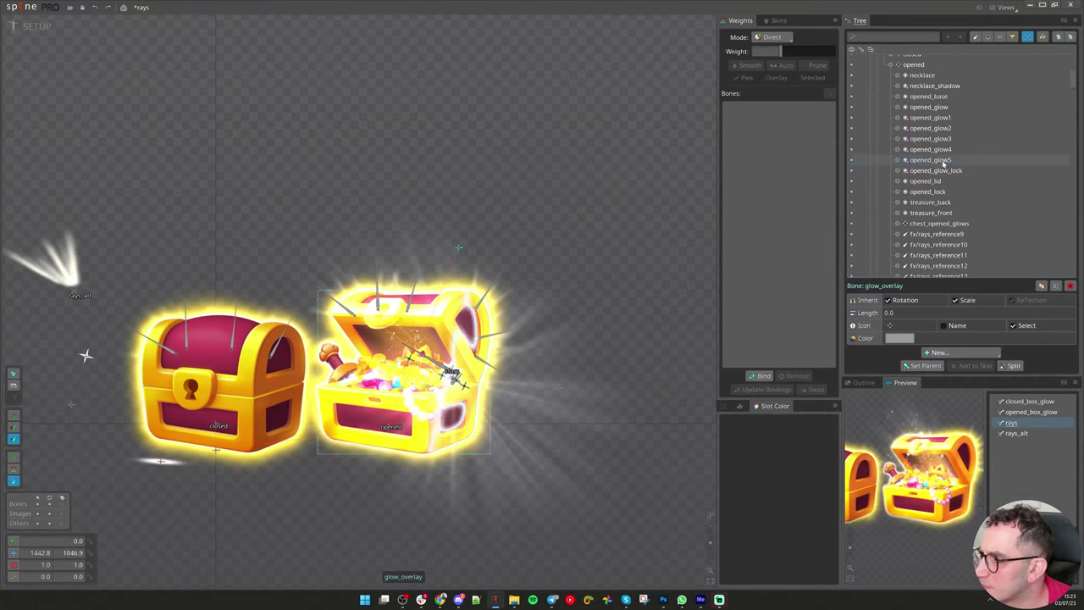
pyautogui.click(944, 162)
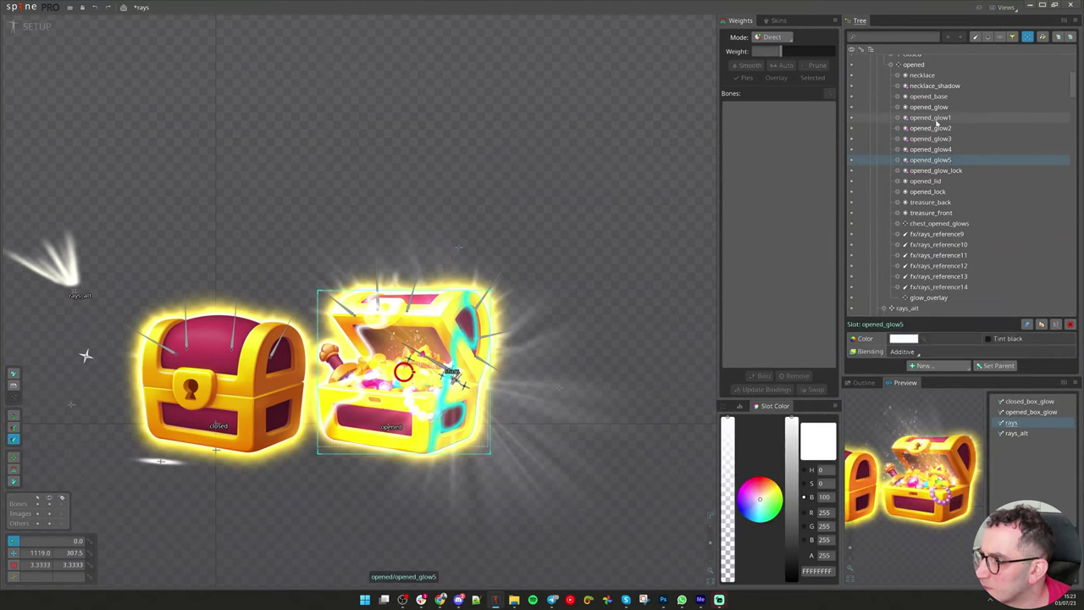
pyautogui.click(932, 106)
pyautogui.click(931, 117)
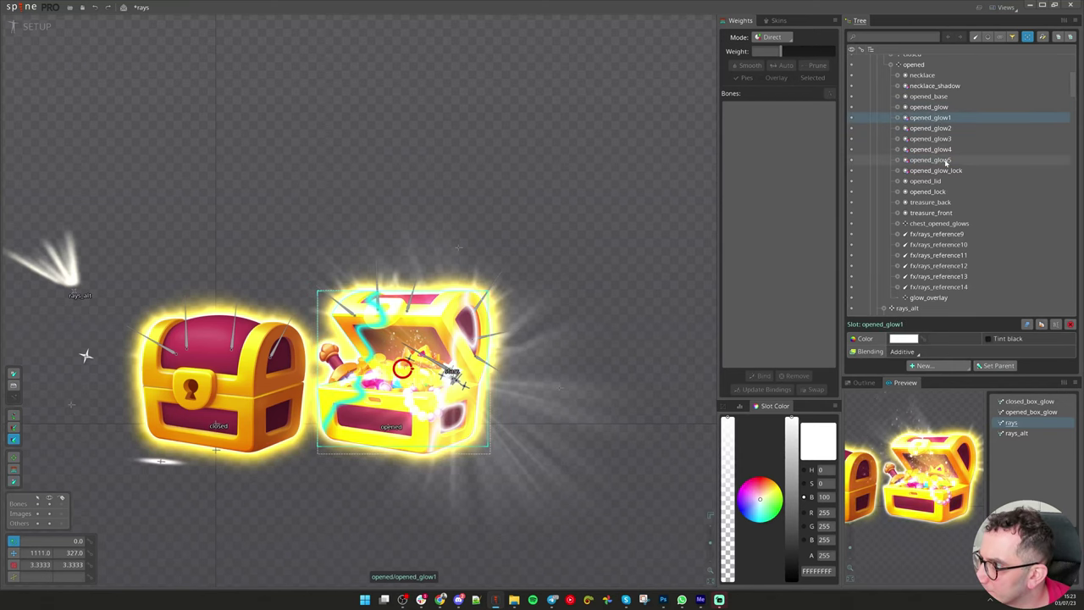
pyautogui.keyDown('shift'); pyautogui.click(947, 172); pyautogui.keyUp('shift')
pyautogui.moveTo(947, 172); pyautogui.dragTo(928, 299)
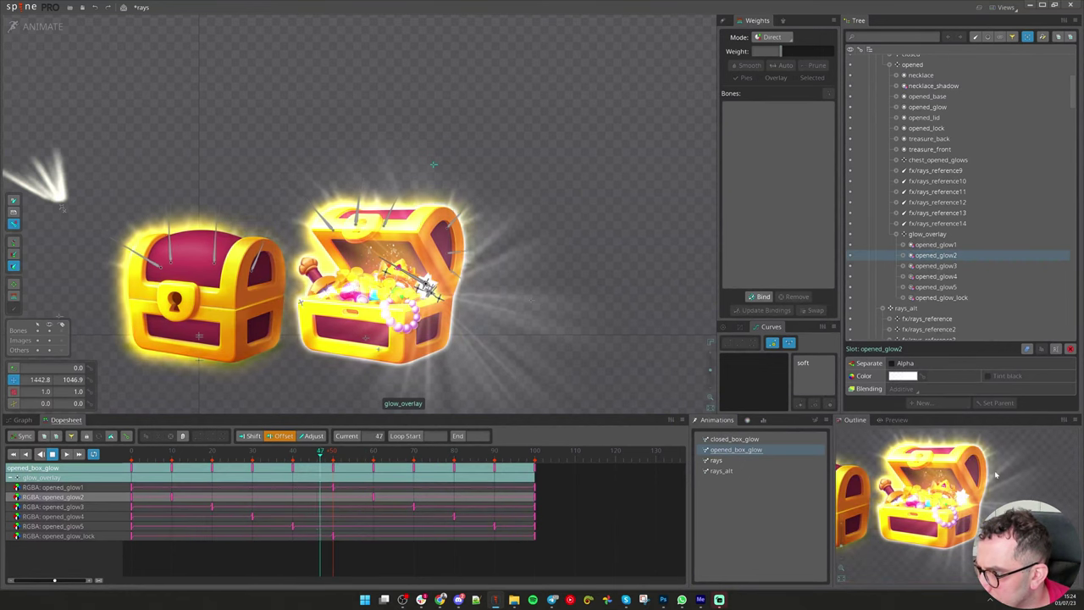
# Review the staggered glow sweep across the open chest during playback of opened_box_glow and stop the playback
pyautogui.scroll(3, 884, 511)
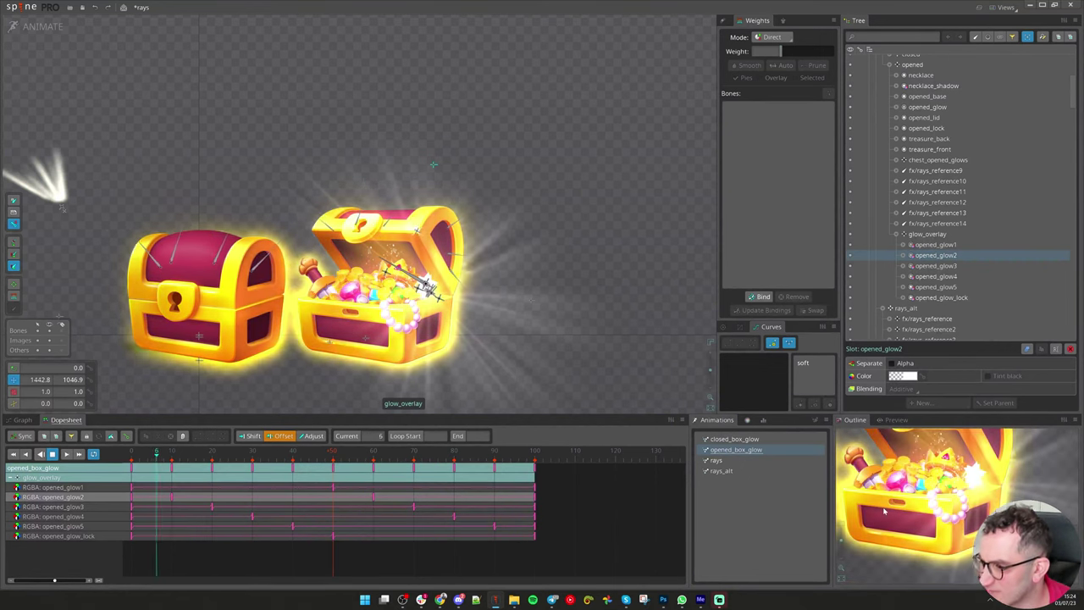
pyautogui.scroll(-2, 885, 511)
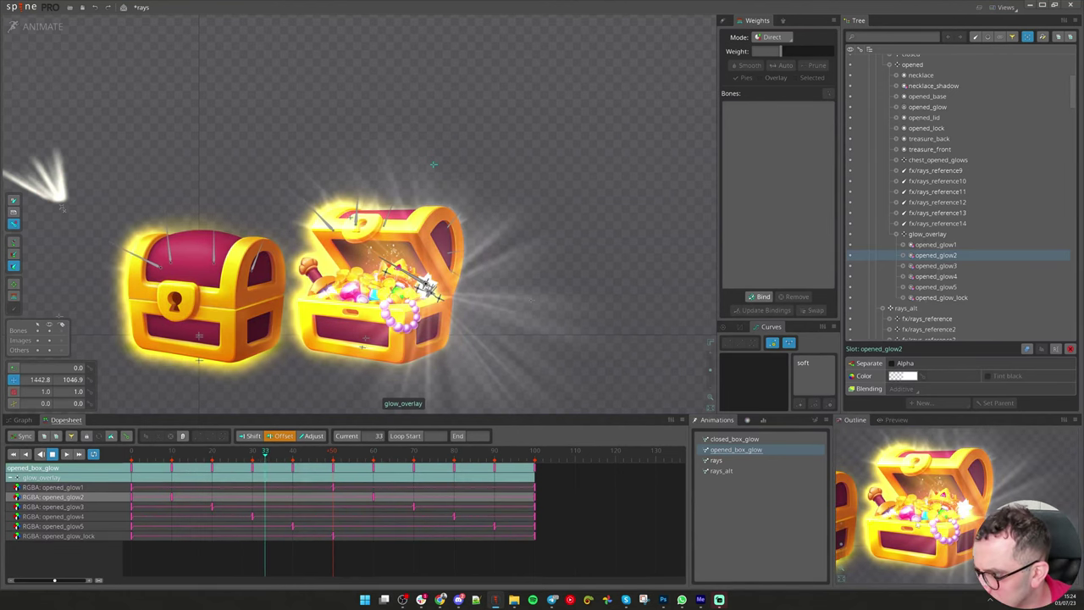
pyautogui.press('d')
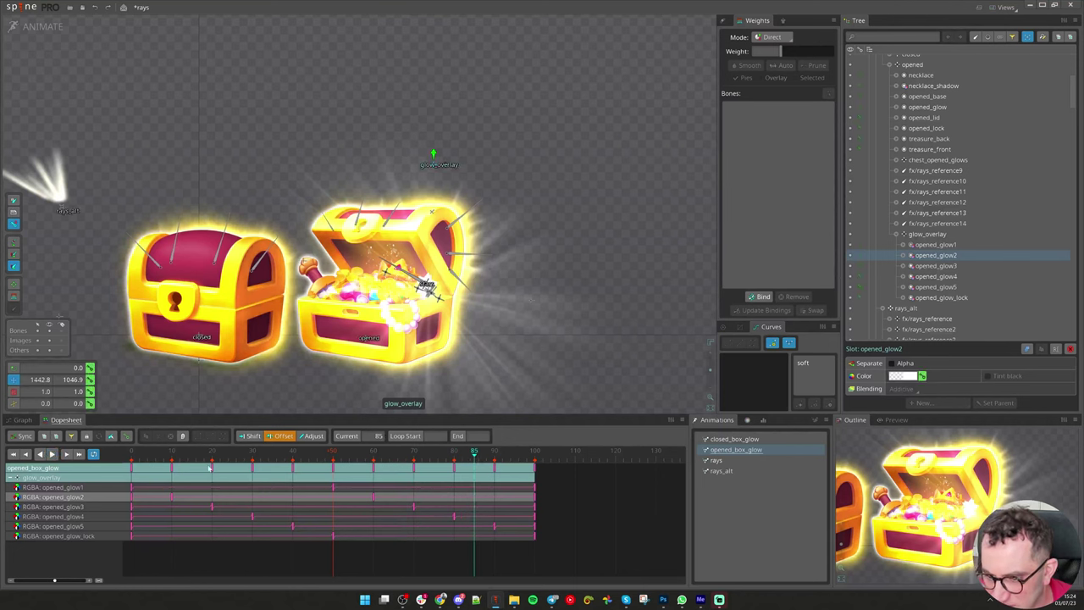
# Separate the alpha from the color on the six opened glow slots and filter the dopesheet to RGB keys
pyautogui.hotkey('ctrl', 'a')
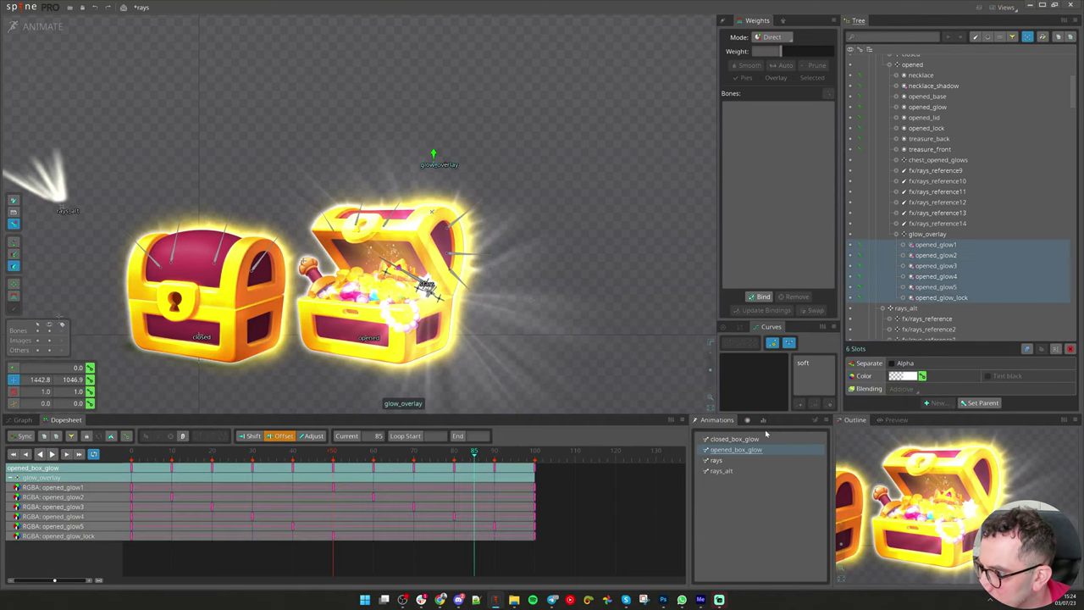
pyautogui.click(905, 363)
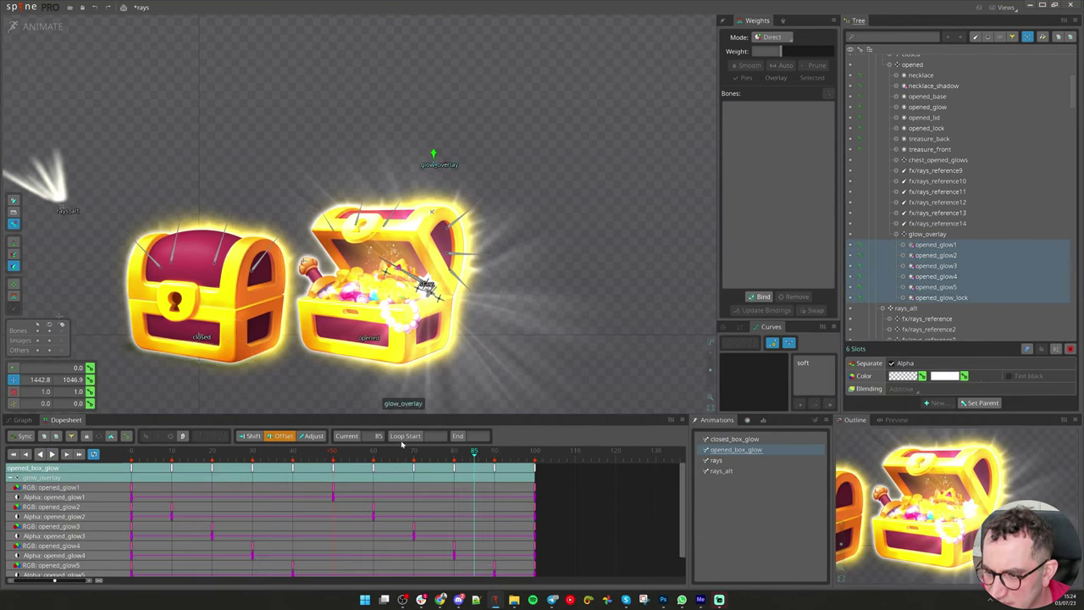
pyautogui.click(71, 437)
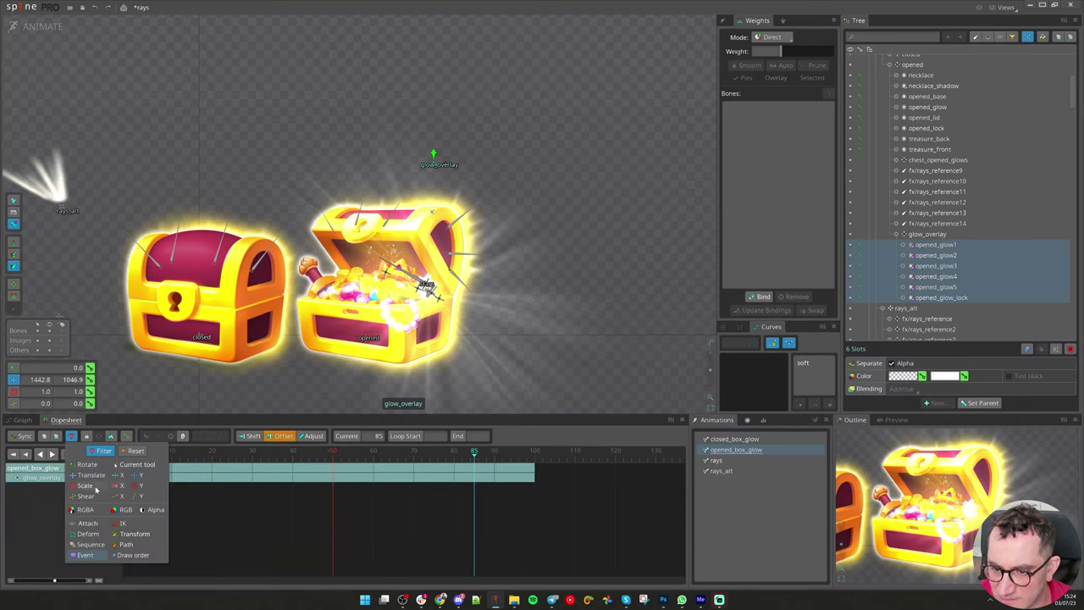
pyautogui.click(123, 511)
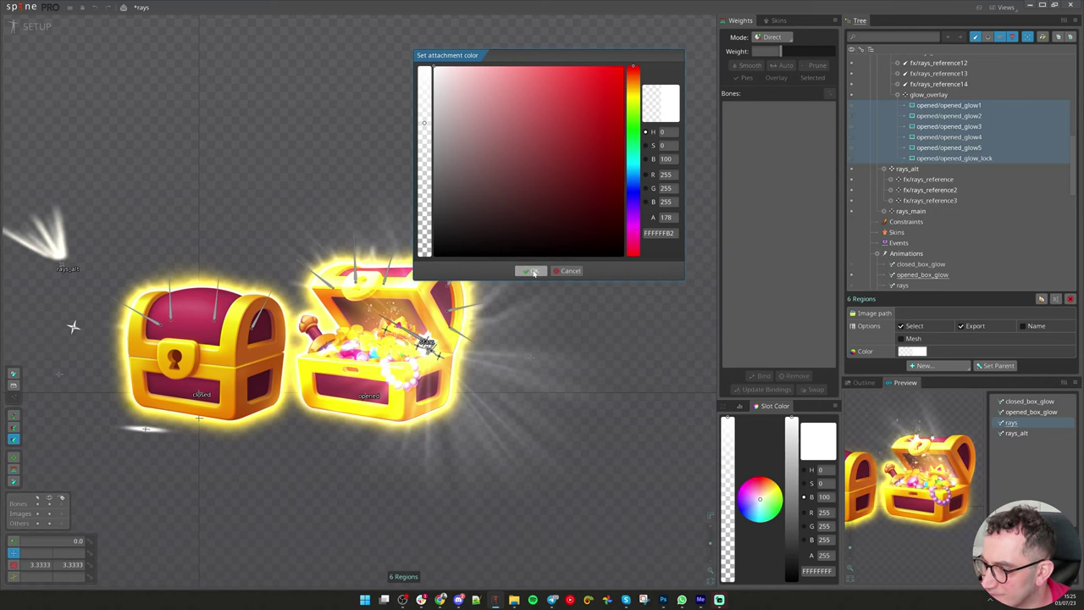
# Set the color of the six opened glow region attachments to white with alpha 178 in setup mode
pyautogui.click(533, 272)
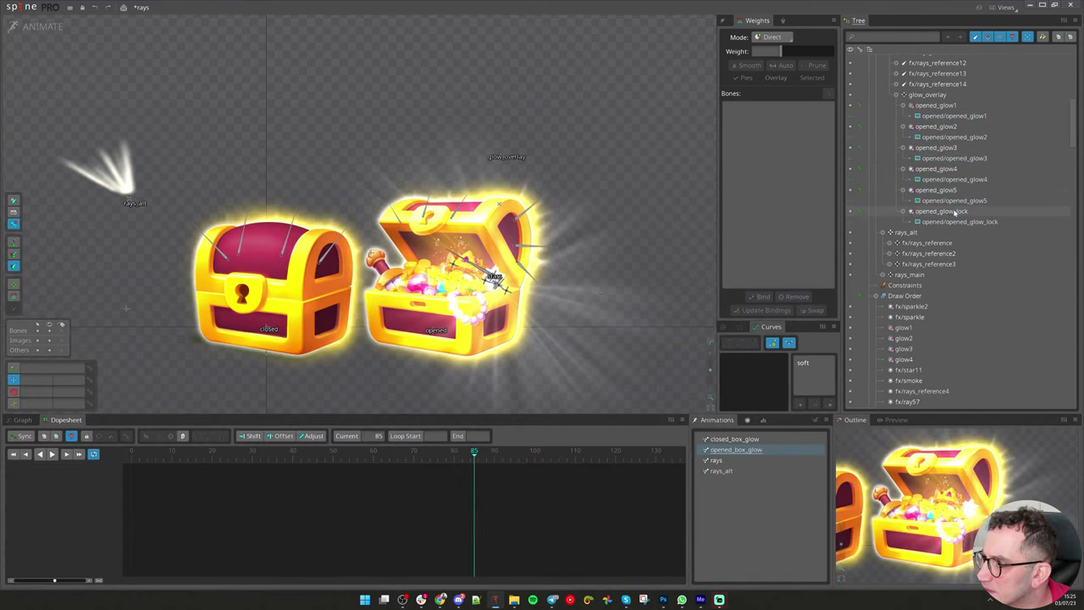
# Clear the dopesheet filter and review the alpha keys of the opened glow slots with opened_box_glow playing and the Preview open
pyautogui.click(72, 437)
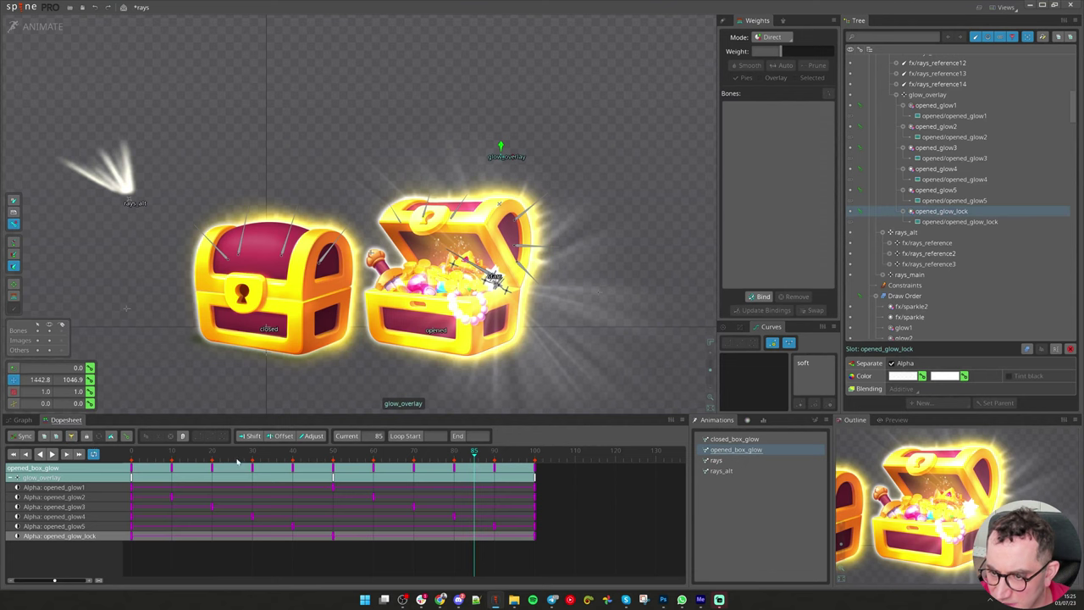
pyautogui.moveTo(237, 459); pyautogui.dragTo(255, 473)
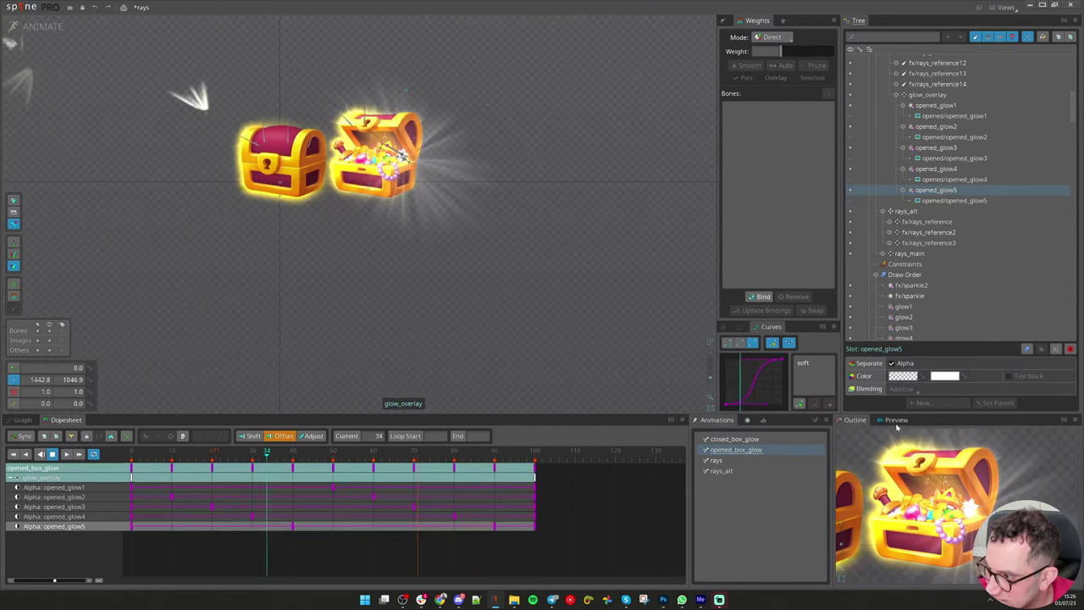
pyautogui.click(896, 421)
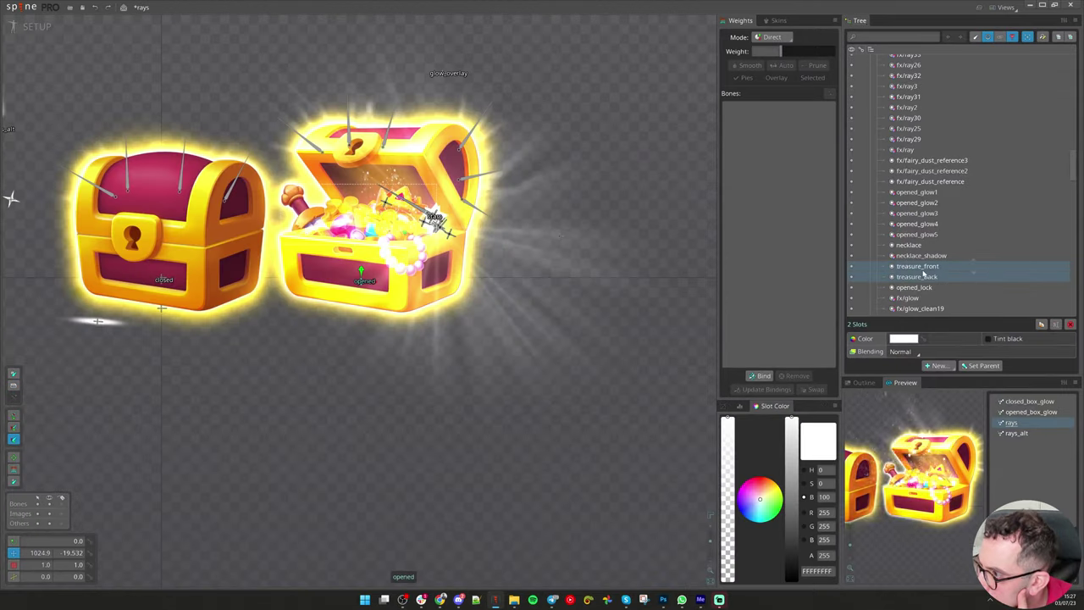
# Move the treasure_front and treasure_back slots higher in the draw order, above the fairy dust references
pyautogui.moveTo(927, 259); pyautogui.dragTo(958, 167)
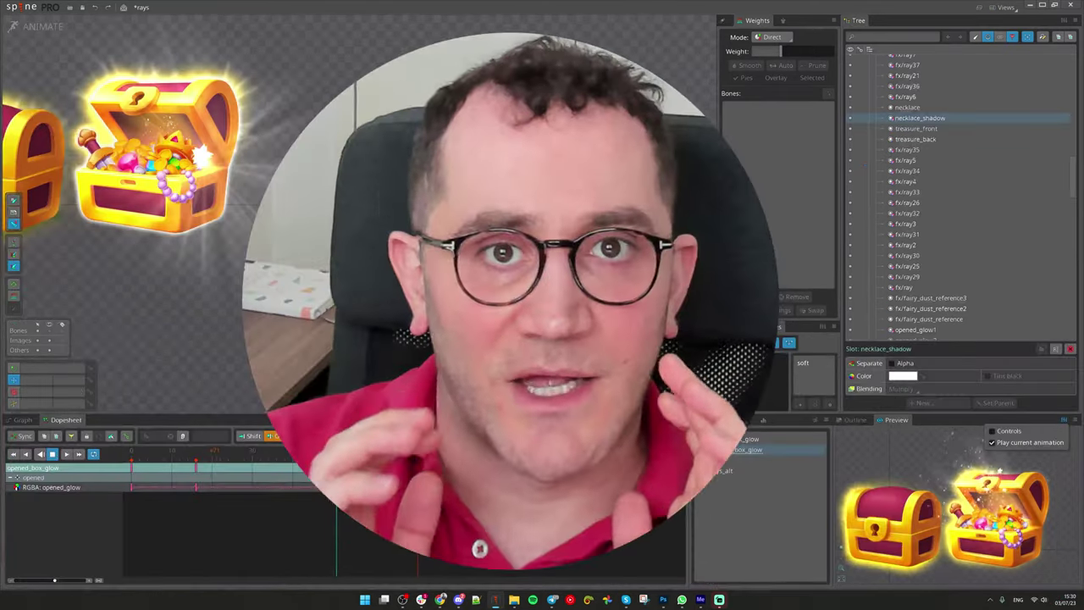